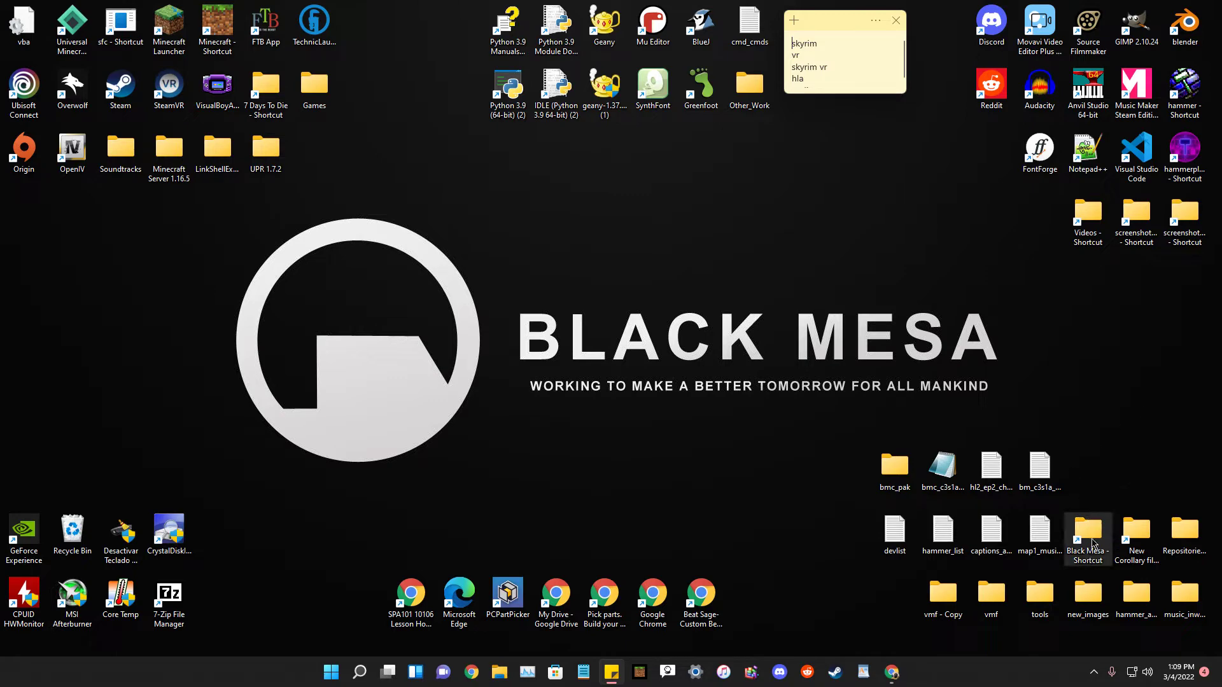
Launch the hlfaceposer application from the bin folder of the Black Mesa installation.
{"action": "left_click", "coordinate": [1088, 524]}
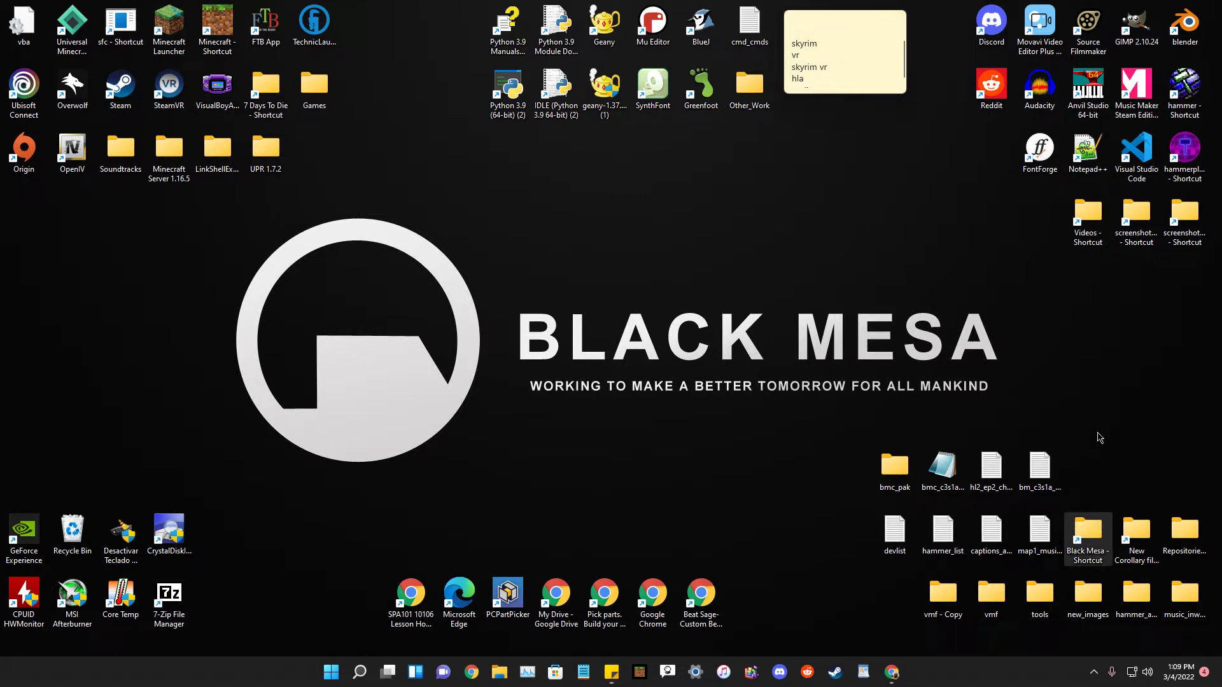
{"action": "double_click", "coordinate": [1097, 541]}
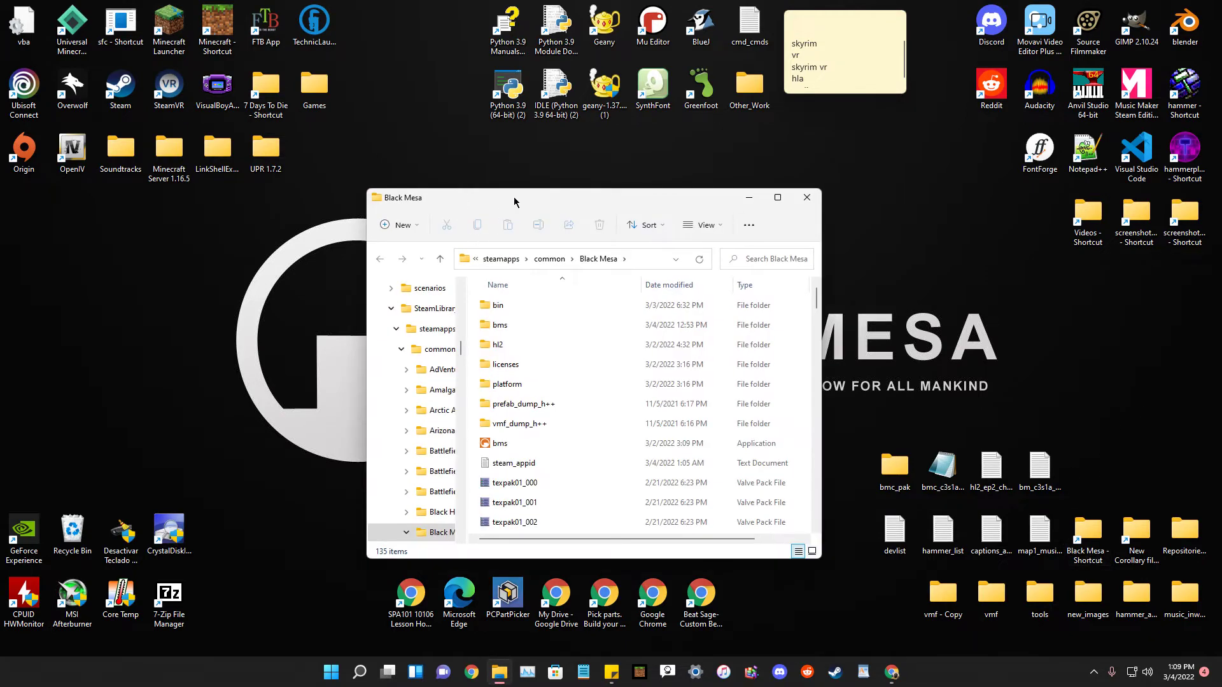
{"action": "double_click", "coordinate": [511, 284]}
{"action": "scroll", "coordinate": [689, 438], "scroll_direction": "down", "scroll_amount": 15}
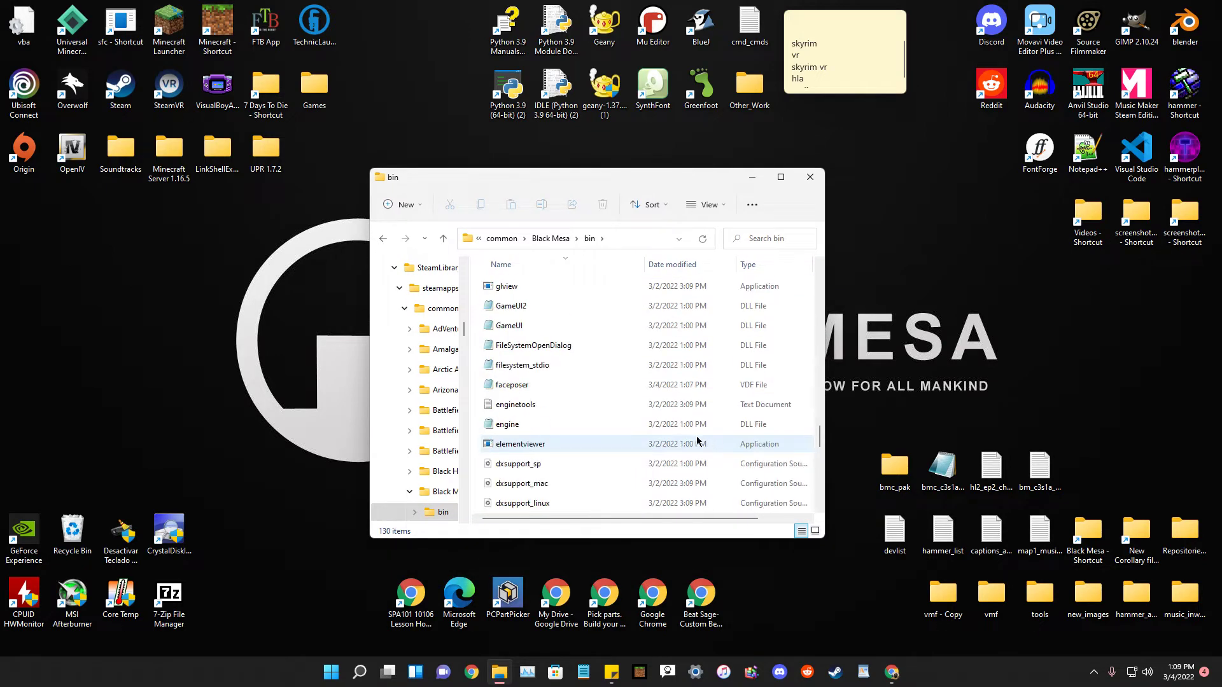
{"action": "scroll", "coordinate": [690, 438], "scroll_direction": "up", "scroll_amount": 13}
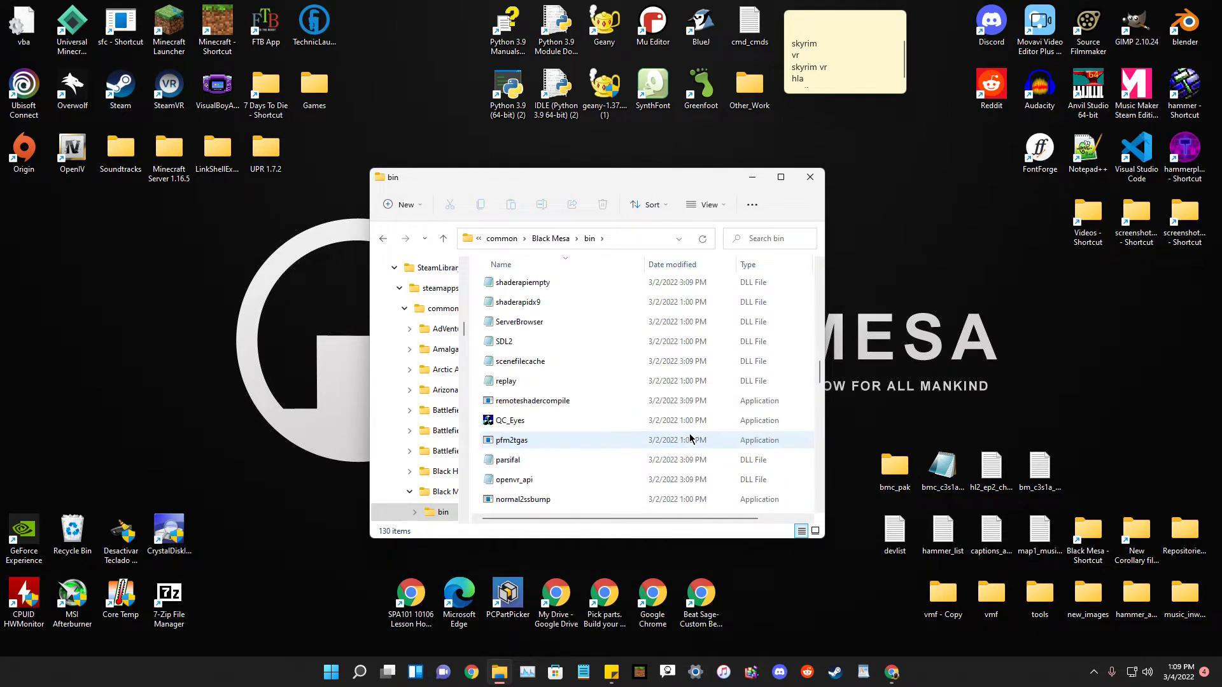
{"action": "double_click", "coordinate": [551, 408]}
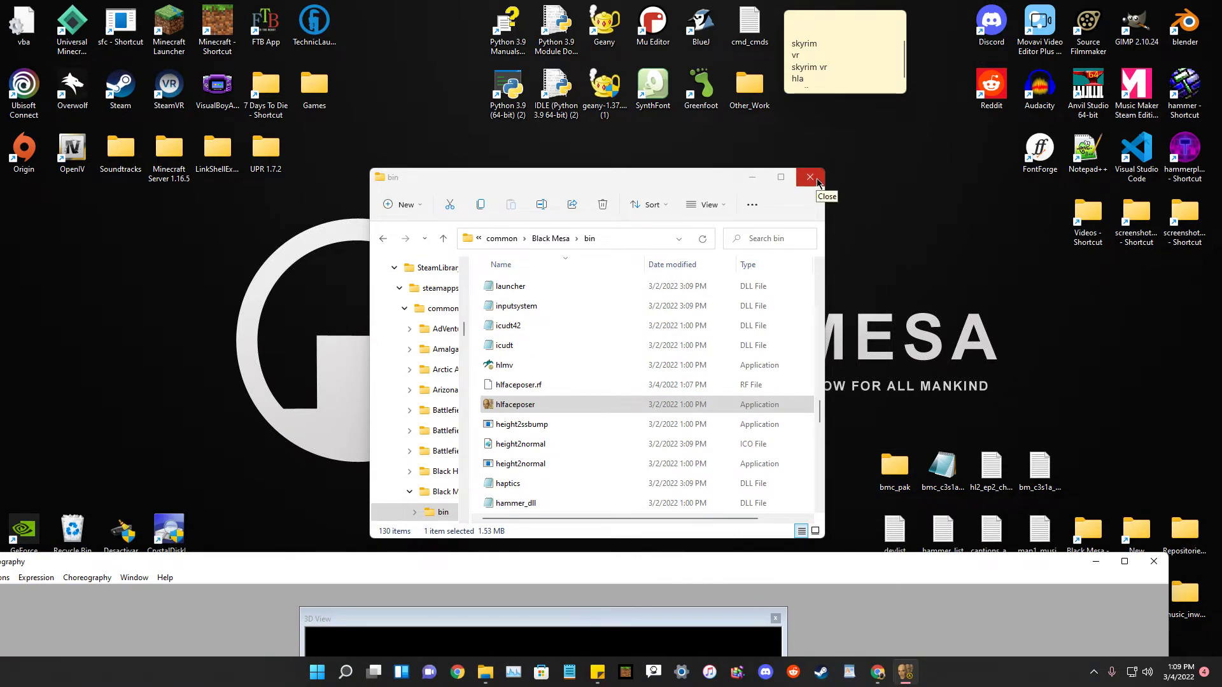
Close the bin folder window and maximize the Faceposer window on the main screen.
{"action": "left_click", "coordinate": [818, 182]}
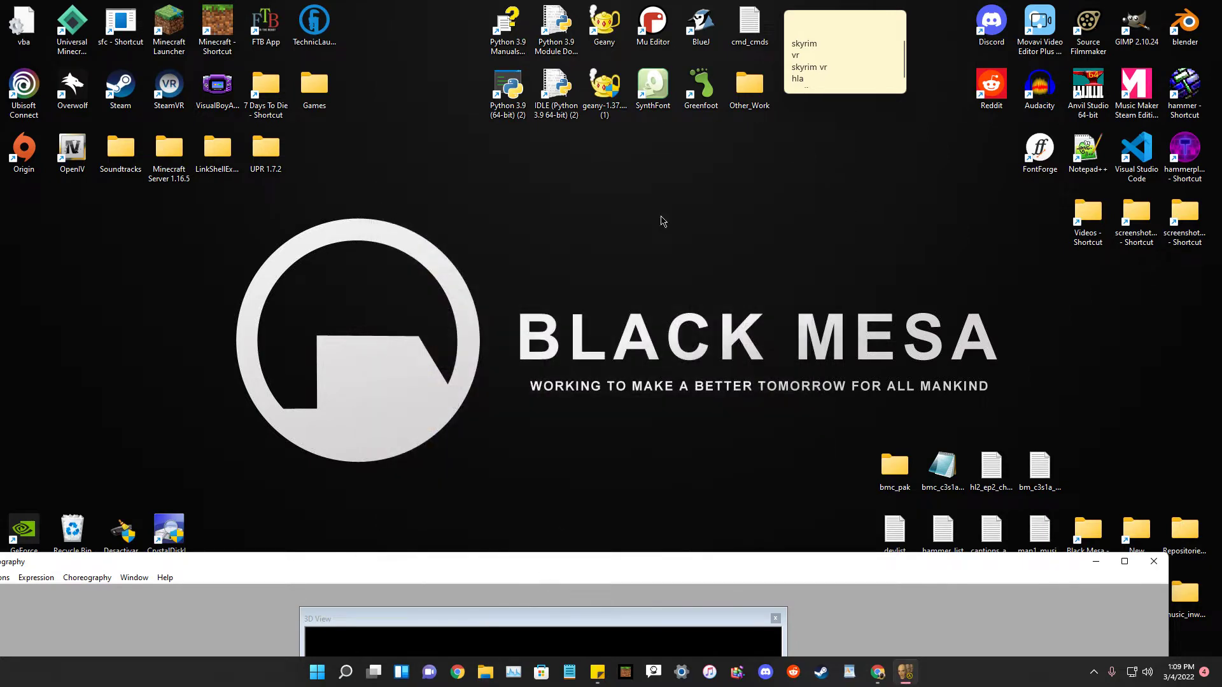
{"action": "left_click_drag", "start_coordinate": [608, 561], "coordinate": [768, 1]}
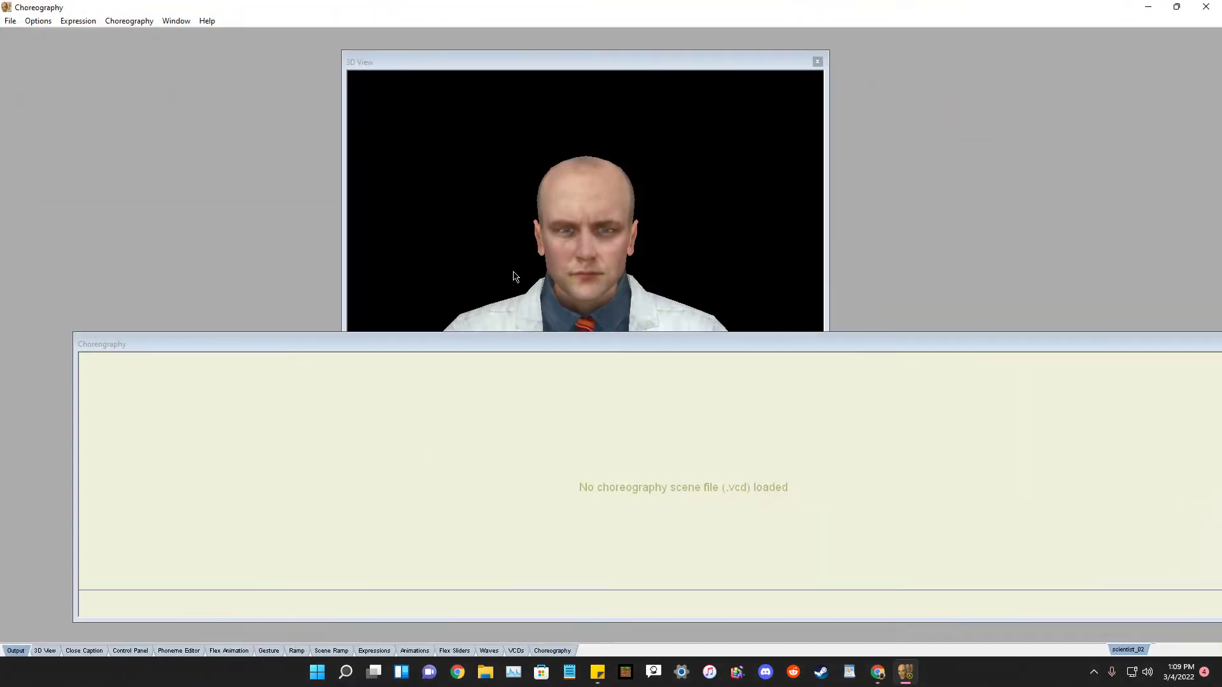
Show the Output window to review the startup log, and close it.
{"action": "left_click", "coordinate": [15, 650]}
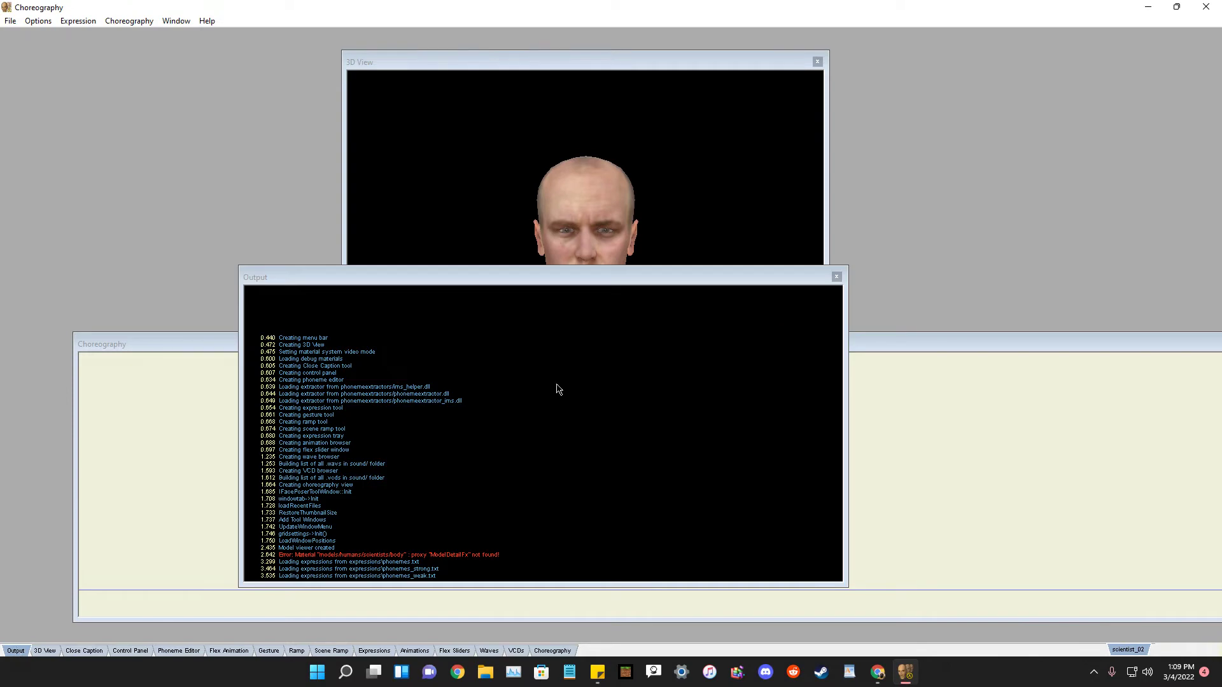
{"action": "left_click_drag", "start_coordinate": [789, 277], "coordinate": [832, 295]}
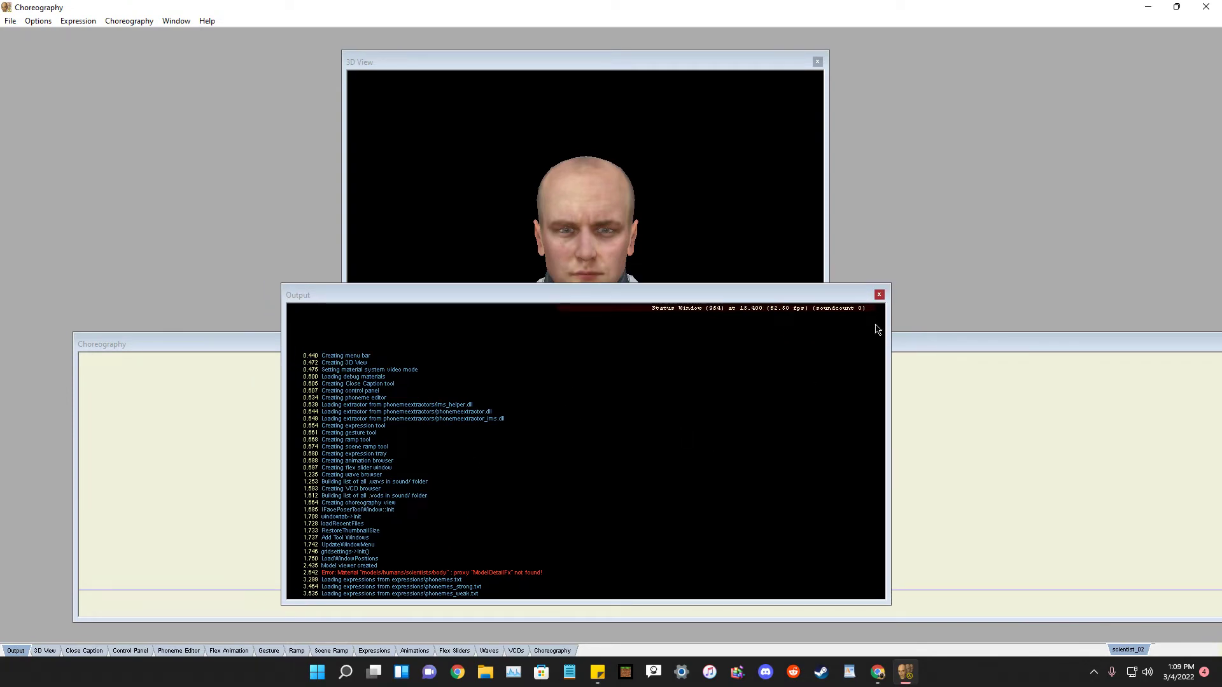
{"action": "left_click", "coordinate": [879, 295]}
Hide and reshow the 3D View window, and move it to the middle of the workspace.
{"action": "left_click", "coordinate": [45, 651]}
{"action": "left_click", "coordinate": [44, 650]}
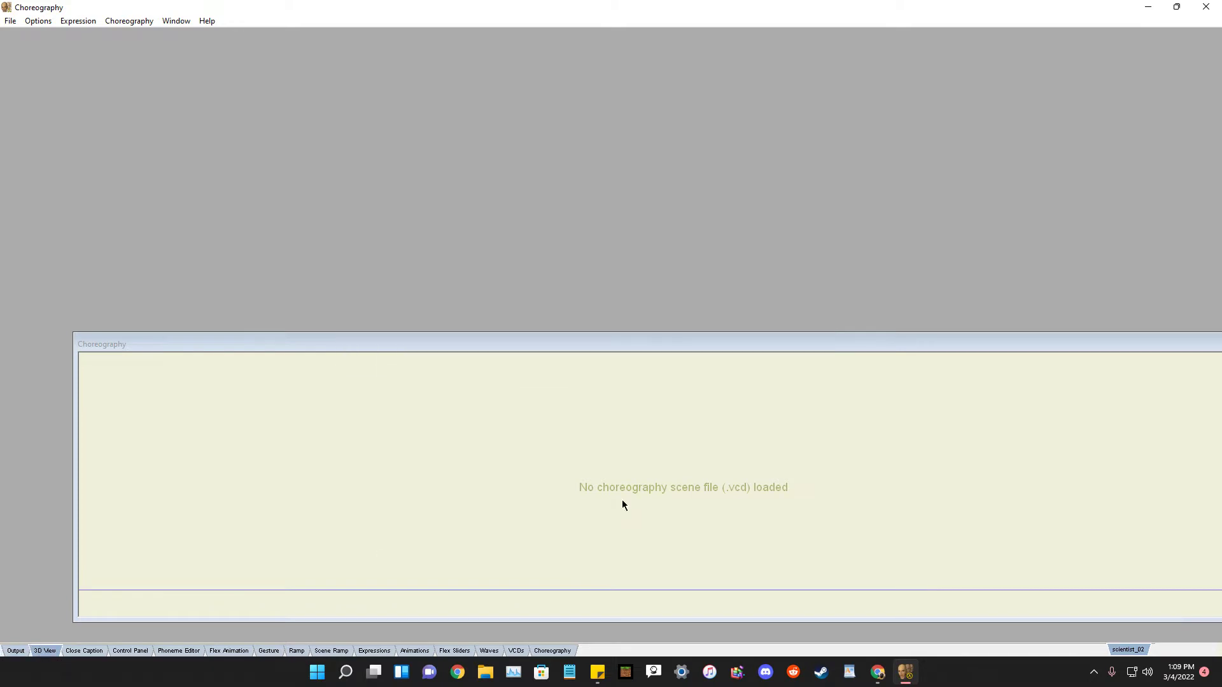
{"action": "left_click", "coordinate": [49, 651]}
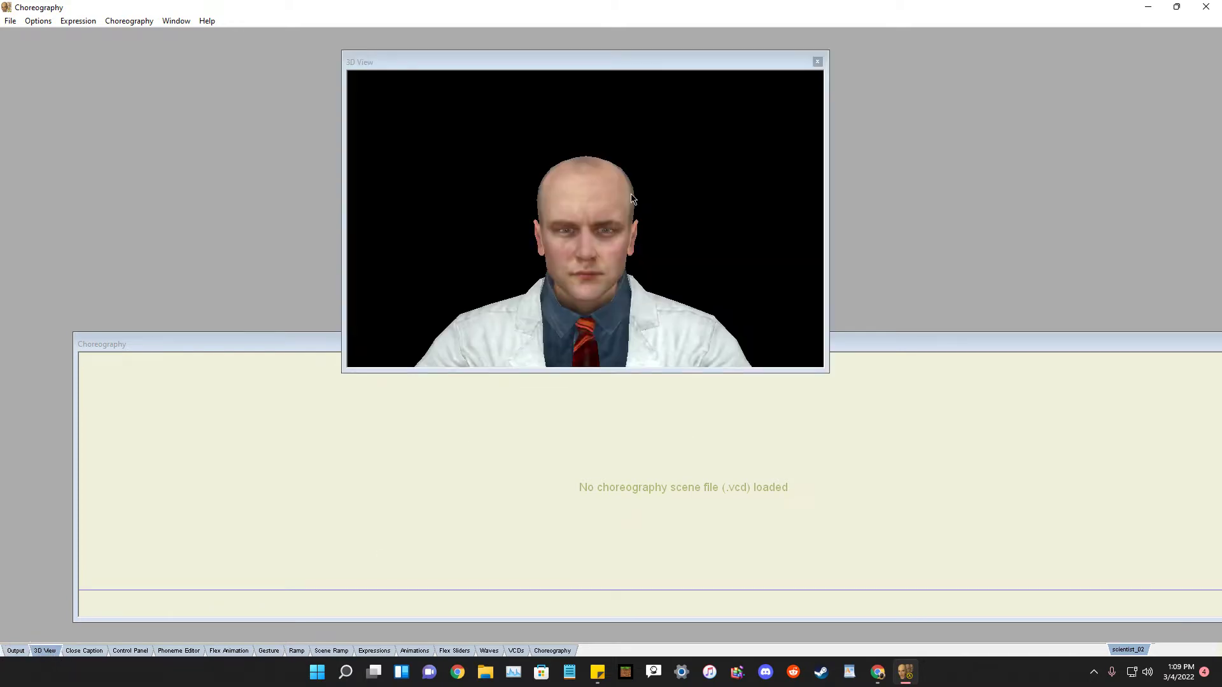
{"action": "left_click_drag", "start_coordinate": [657, 64], "coordinate": [682, 174]}
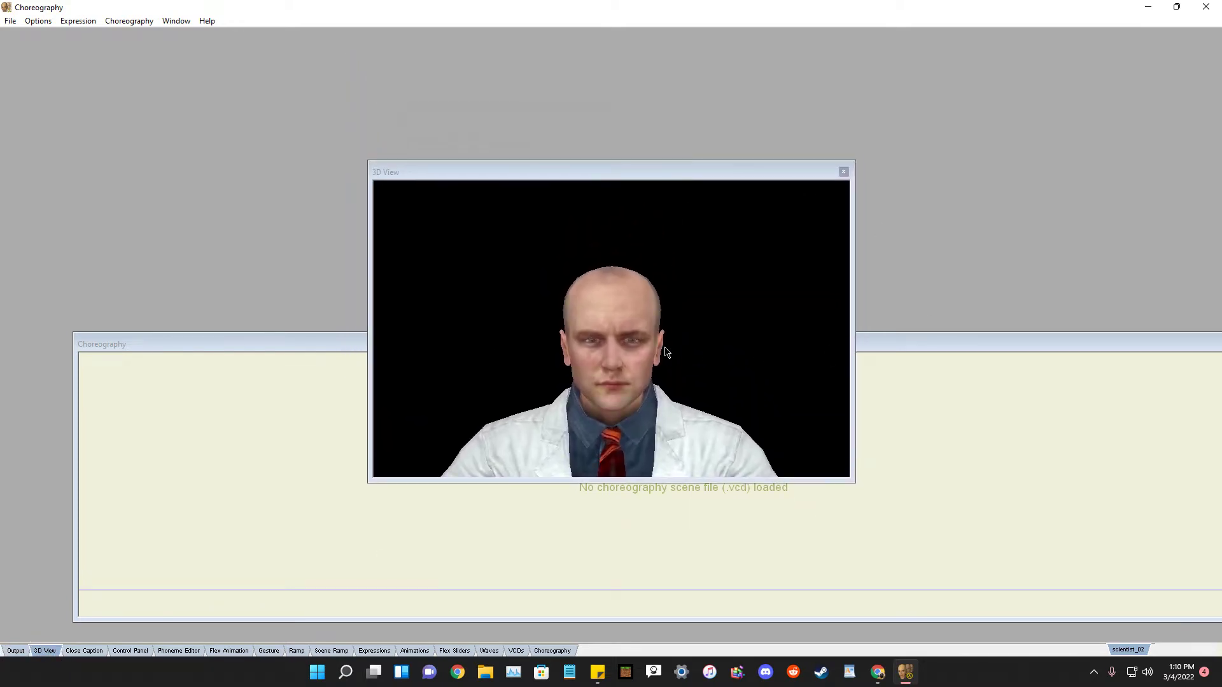
Examine the scientist model in the 3D View by zooming out to the upper body, back in to the face, and rotating slightly.
{"action": "right_click_drag", "start_coordinate": [638, 271], "coordinate": [636, 472]}
{"action": "right_click_drag", "start_coordinate": [616, 310], "coordinate": [654, 443]}
{"action": "right_click_drag", "start_coordinate": [644, 289], "coordinate": [624, 404]}
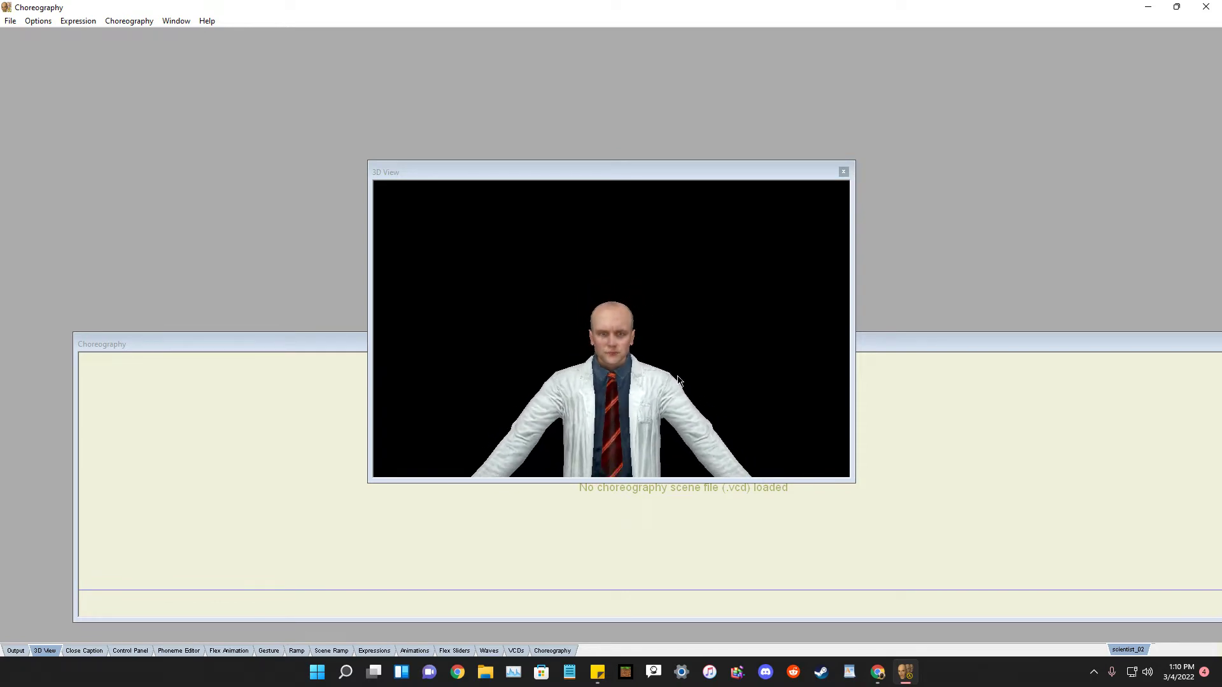
{"action": "right_click_drag", "start_coordinate": [644, 359], "coordinate": [650, 230]}
{"action": "right_click_drag", "start_coordinate": [656, 325], "coordinate": [650, 196]}
{"action": "right_click_drag", "start_coordinate": [679, 351], "coordinate": [680, 393]}
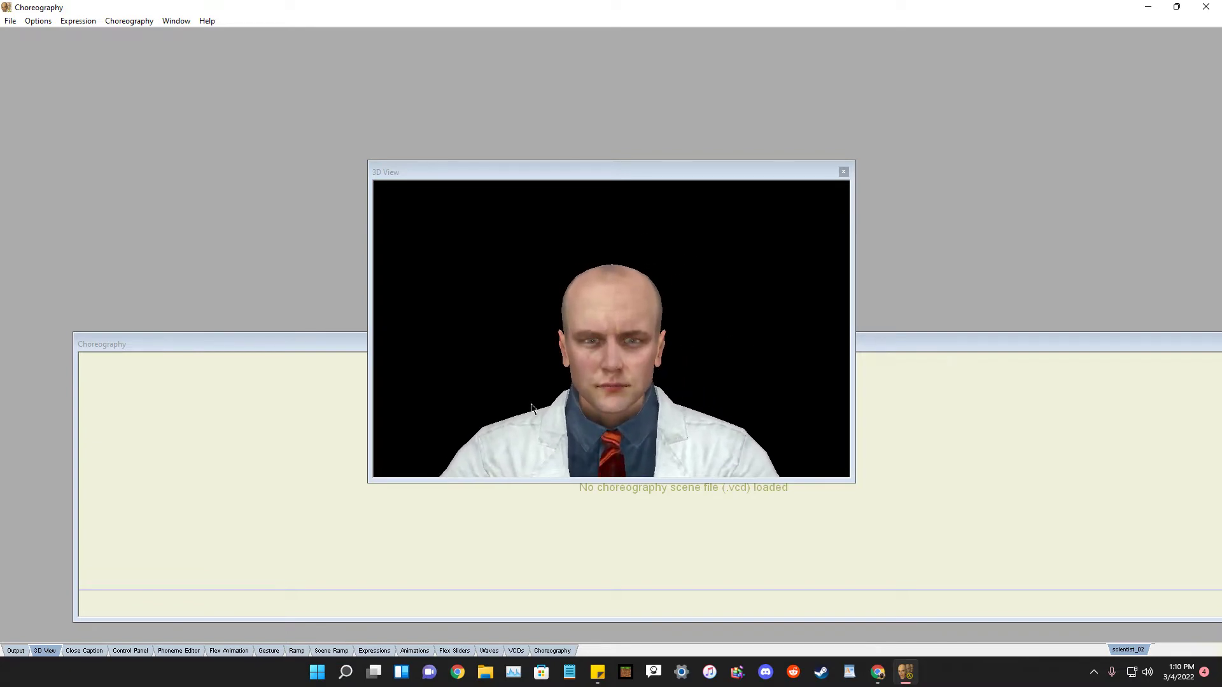
{"action": "mouse_move", "coordinate": [693, 295]}
{"action": "left_mouse_down"}
{"action": "mouse_move", "coordinate": [670, 299]}
{"action": "mouse_move", "coordinate": [645, 282]}
{"action": "mouse_move", "coordinate": [703, 294]}
{"action": "mouse_move", "coordinate": [674, 301]}
{"action": "mouse_move", "coordinate": [693, 292]}
{"action": "left_mouse_up"}
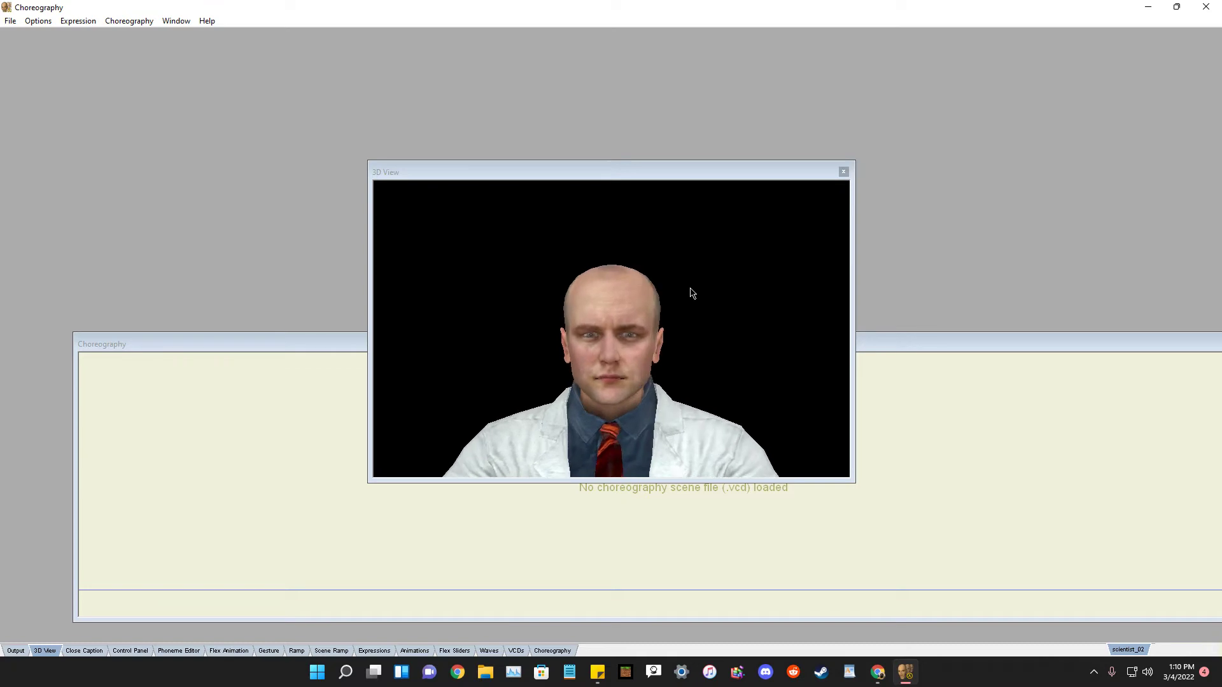
Reposition the 3D View and Choreography windows so that both fit inside the workspace.
{"action": "left_click_drag", "start_coordinate": [662, 179], "coordinate": [590, 146]}
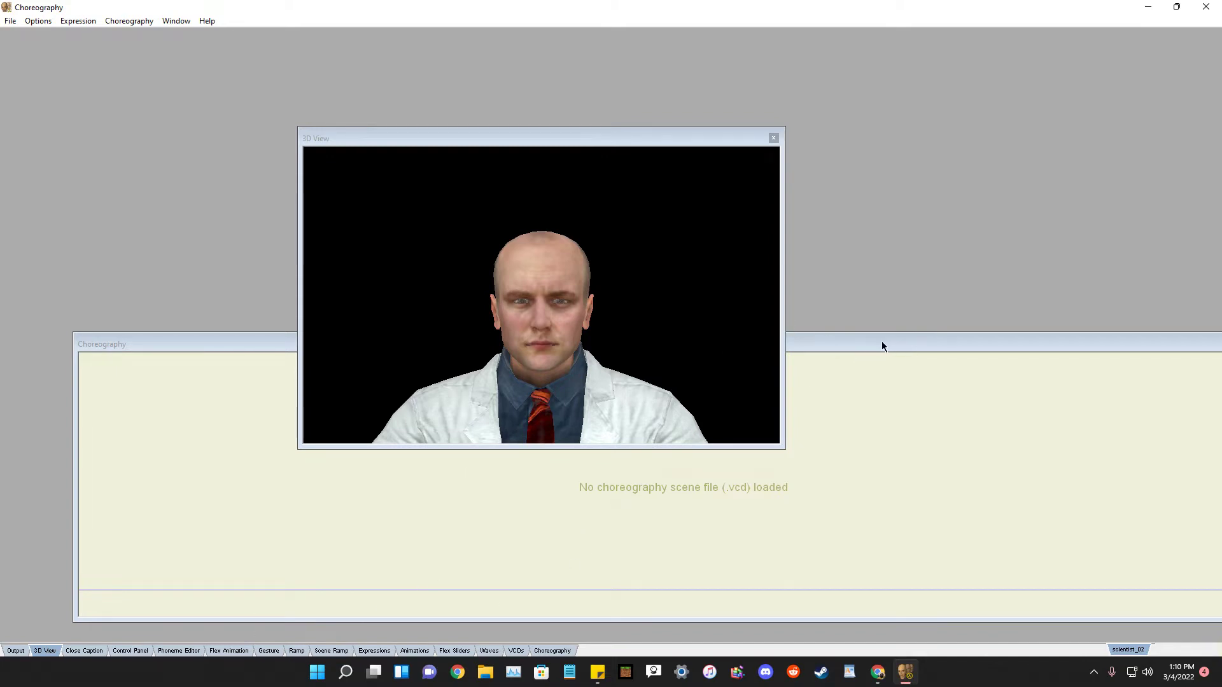
{"action": "left_click_drag", "start_coordinate": [882, 345], "coordinate": [808, 368]}
Show the Close Caption window, move it aside to look it over, and close it.
{"action": "left_click", "coordinate": [88, 651]}
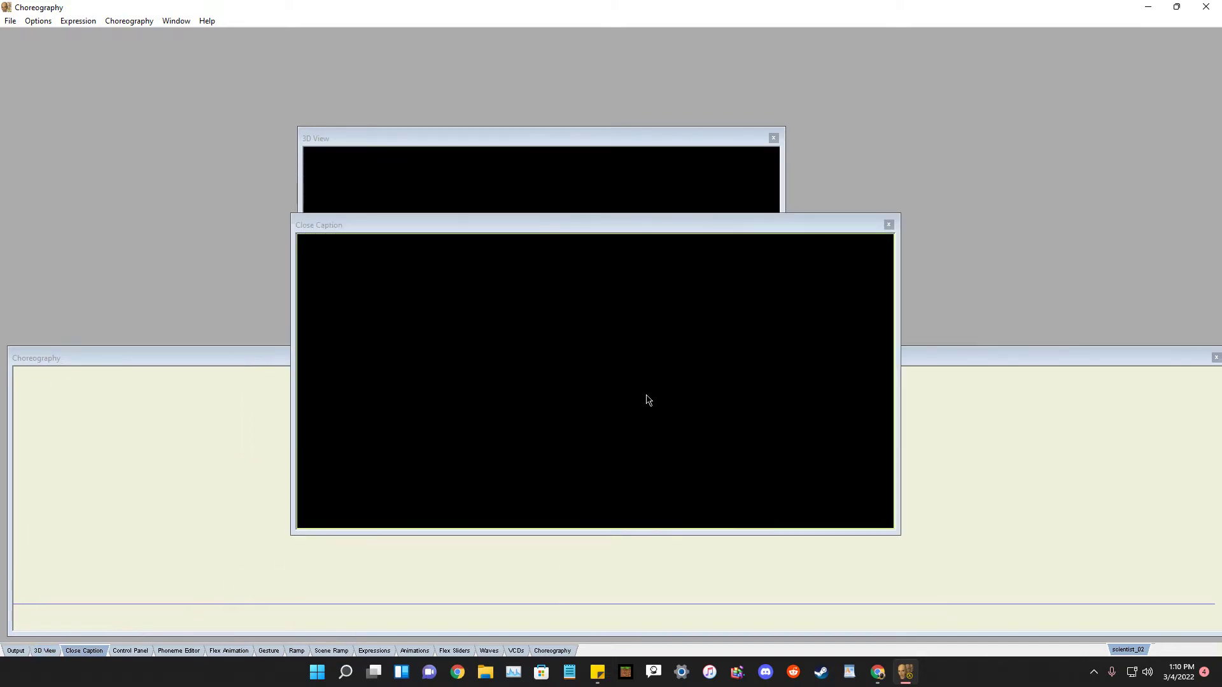
{"action": "left_click_drag", "start_coordinate": [729, 229], "coordinate": [889, 328]}
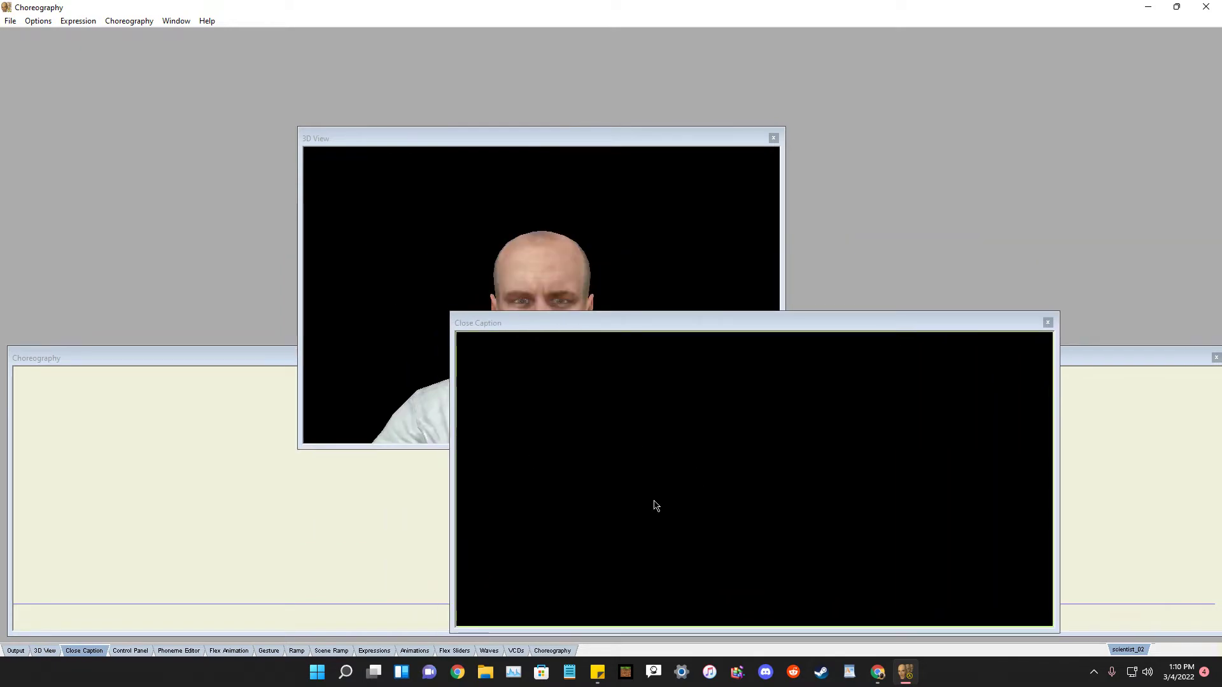
{"action": "left_click_drag", "start_coordinate": [873, 319], "coordinate": [830, 298]}
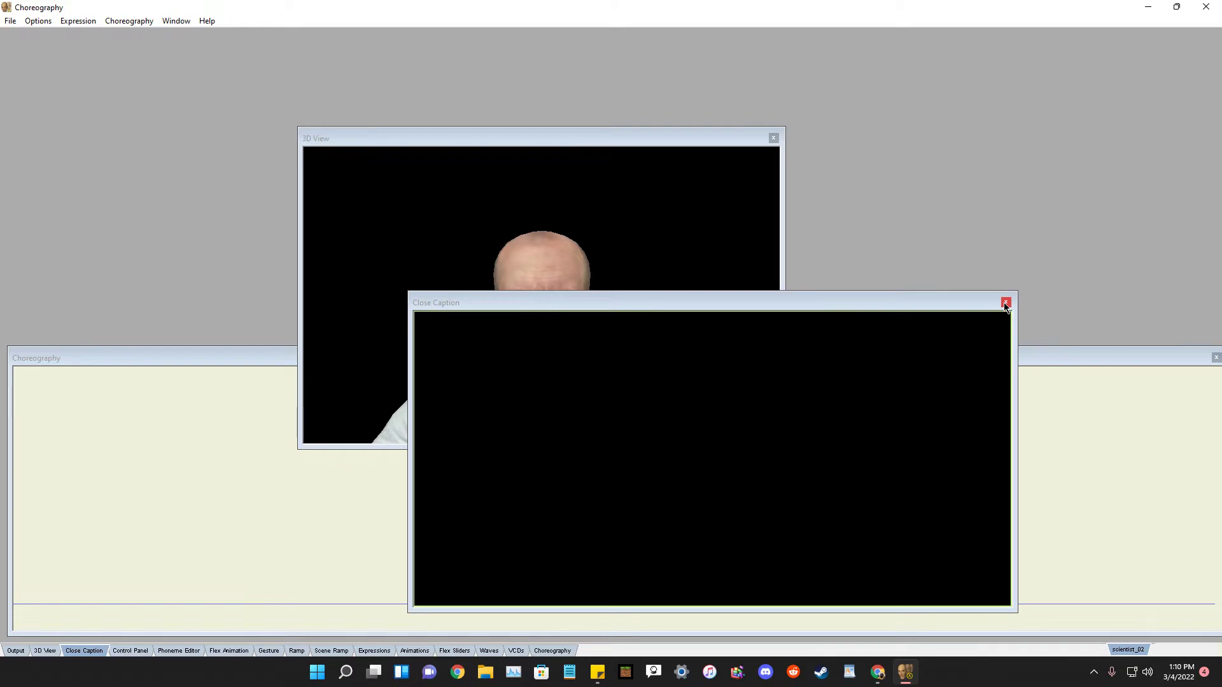
{"action": "left_click", "coordinate": [1005, 303]}
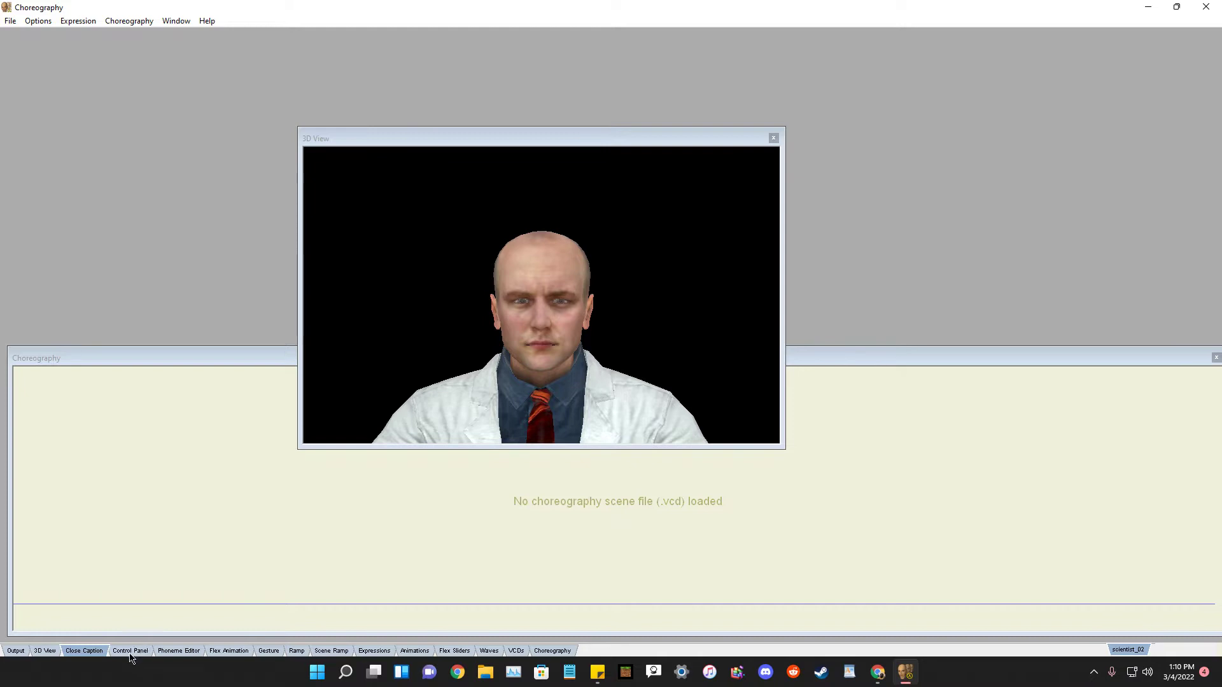
Open the Control Panel and try out the model's render modes, ending on Textured.
{"action": "left_click", "coordinate": [130, 652]}
{"action": "mouse_move", "coordinate": [866, 259]}
{"action": "left_mouse_down"}
{"action": "mouse_move", "coordinate": [900, 259]}
{"action": "mouse_move", "coordinate": [881, 265]}
{"action": "left_mouse_up"}
{"action": "left_click", "coordinate": [710, 300]}
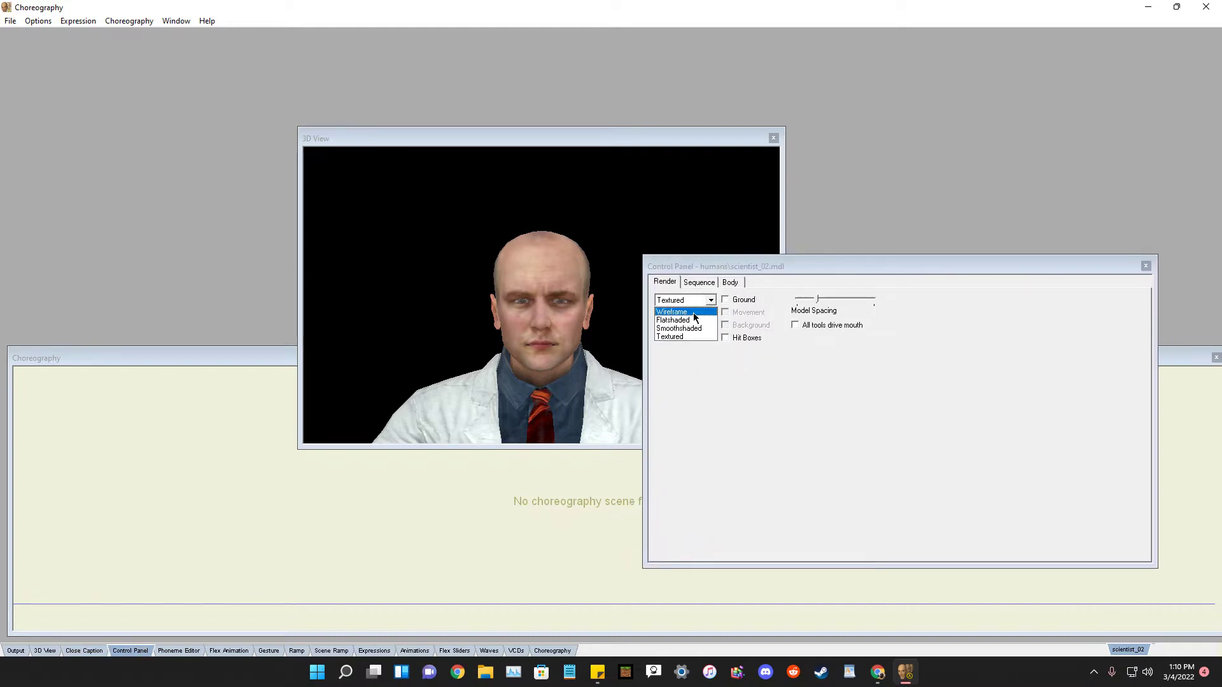
{"action": "left_click", "coordinate": [687, 337]}
{"action": "left_click", "coordinate": [710, 301]}
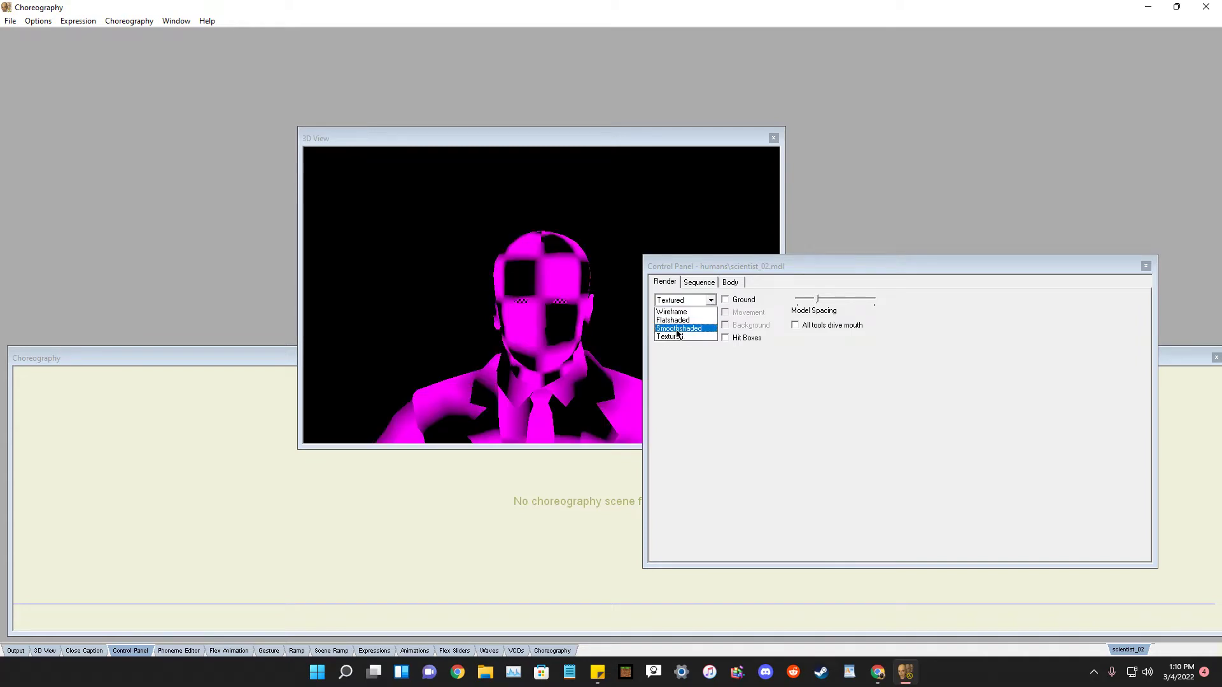
{"action": "left_click", "coordinate": [679, 333]}
Look through the Control Panel's Sequence settings and the body part options in its Body settings.
{"action": "left_click", "coordinate": [713, 283]}
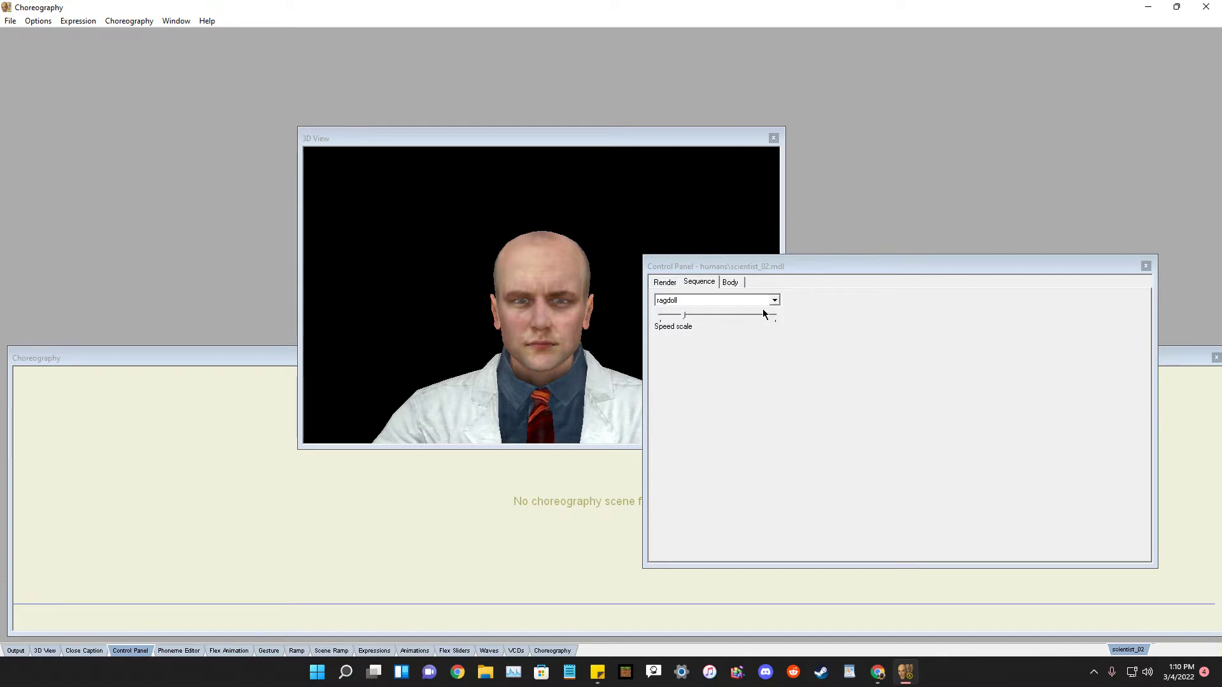
{"action": "left_click", "coordinate": [729, 283]}
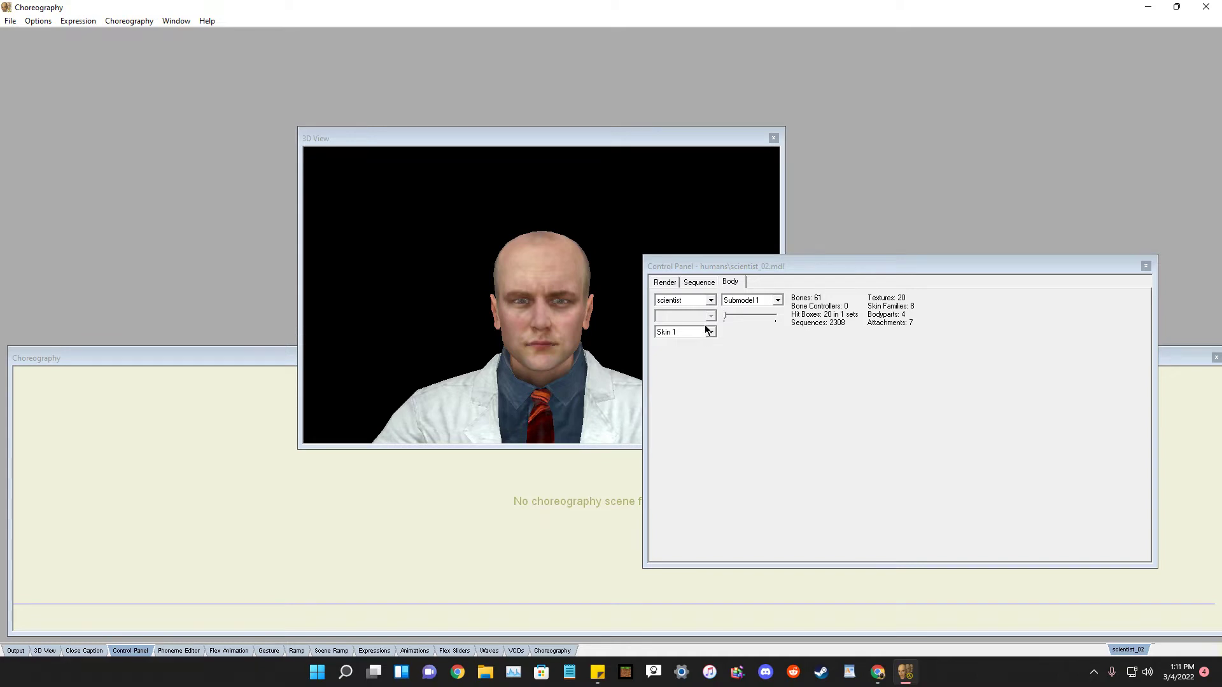
{"action": "left_click", "coordinate": [711, 303]}
{"action": "left_click", "coordinate": [711, 304]}
Preview Skin 5, Skin 7 and Skin 8 on the scientist model, and restore Skin 1.
{"action": "left_click", "coordinate": [708, 335]}
{"action": "left_click", "coordinate": [678, 376]}
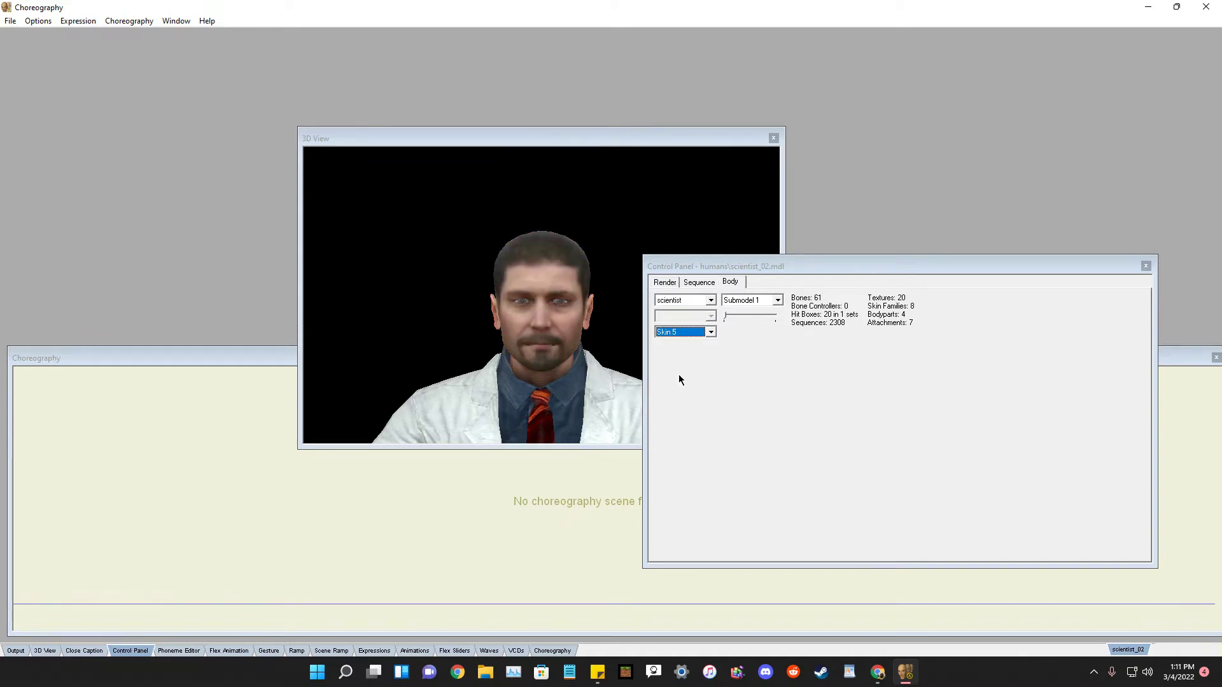
{"action": "left_click", "coordinate": [711, 332]}
{"action": "left_click", "coordinate": [683, 393]}
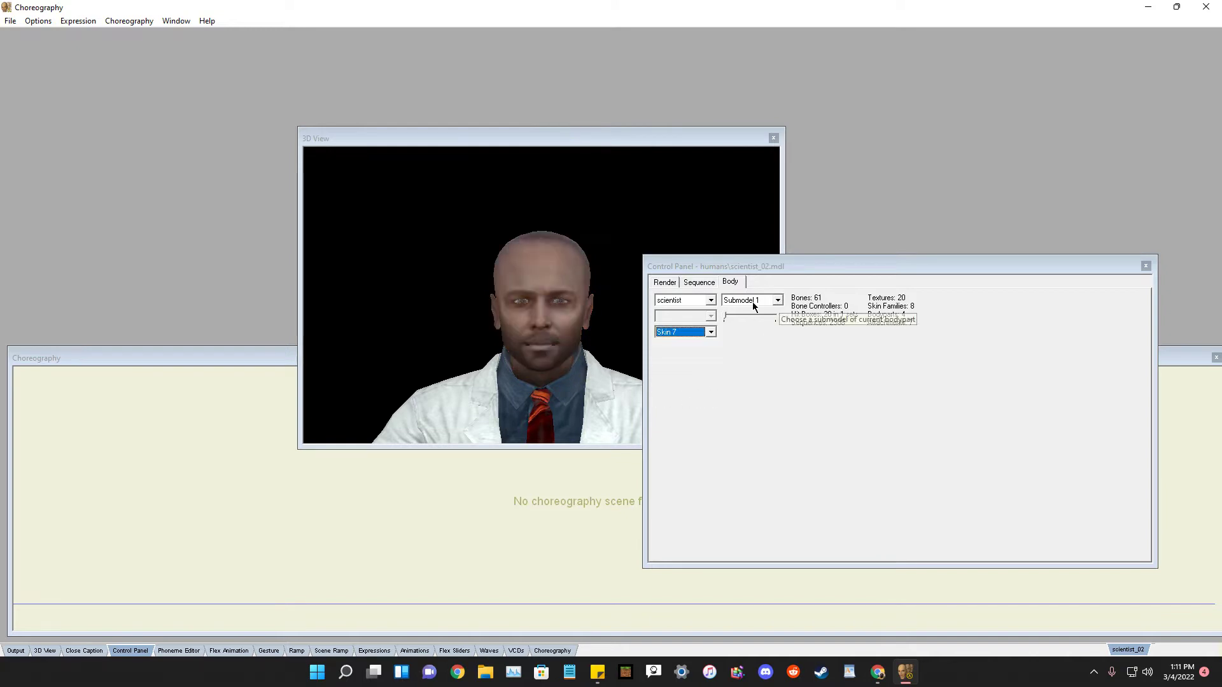
{"action": "left_click", "coordinate": [711, 332]}
{"action": "left_click", "coordinate": [671, 400]}
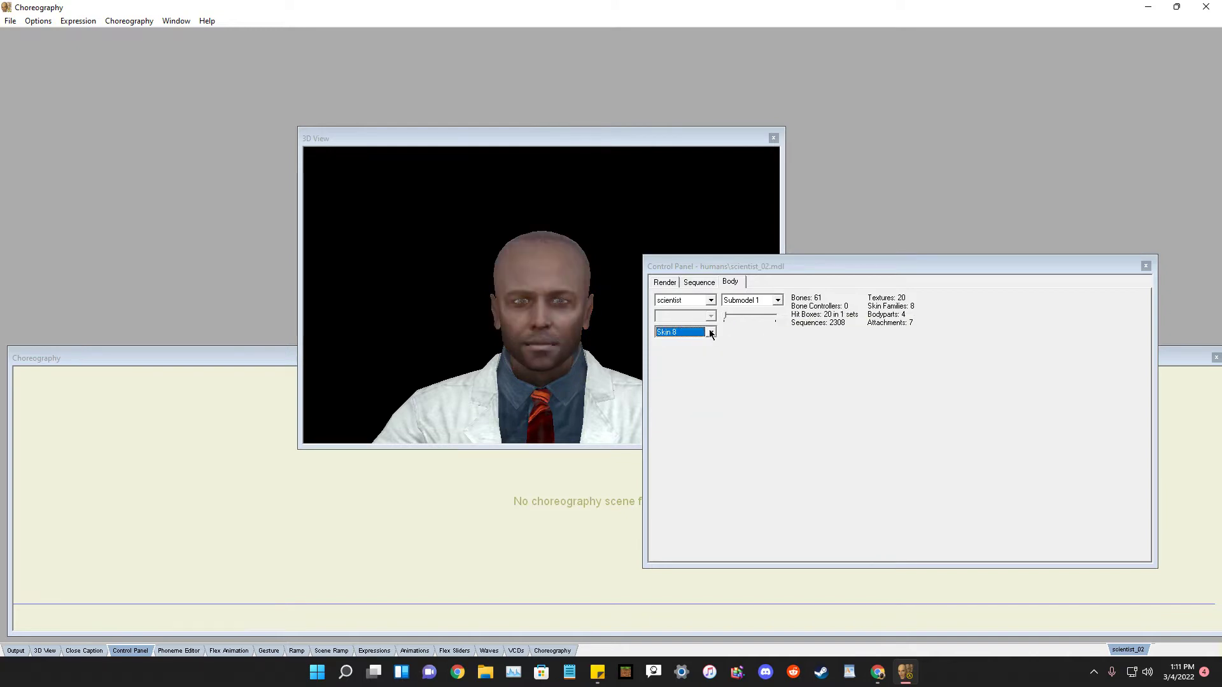
{"action": "left_click", "coordinate": [711, 332]}
{"action": "left_click", "coordinate": [680, 342]}
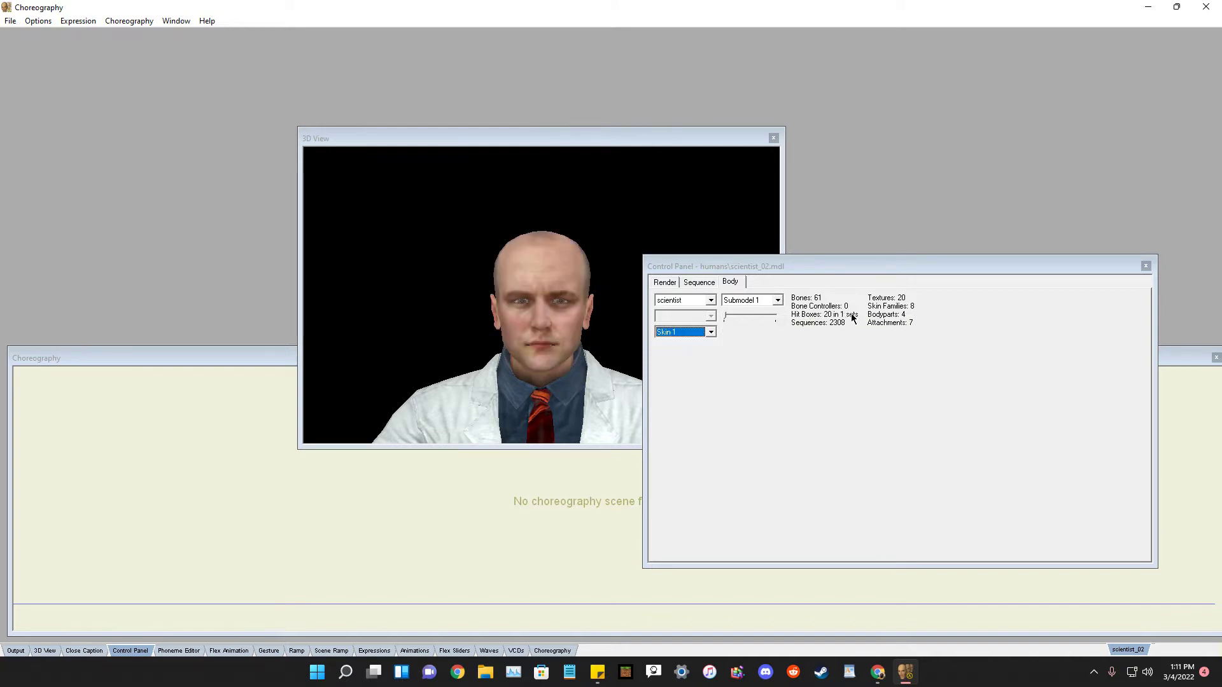
Check the submodel choices for the scientist body part, keep Submodel 1, and close the Control Panel.
{"action": "left_click", "coordinate": [778, 301]}
{"action": "left_click", "coordinate": [750, 312]}
{"action": "left_click", "coordinate": [766, 364]}
{"action": "left_click", "coordinate": [1145, 267]}
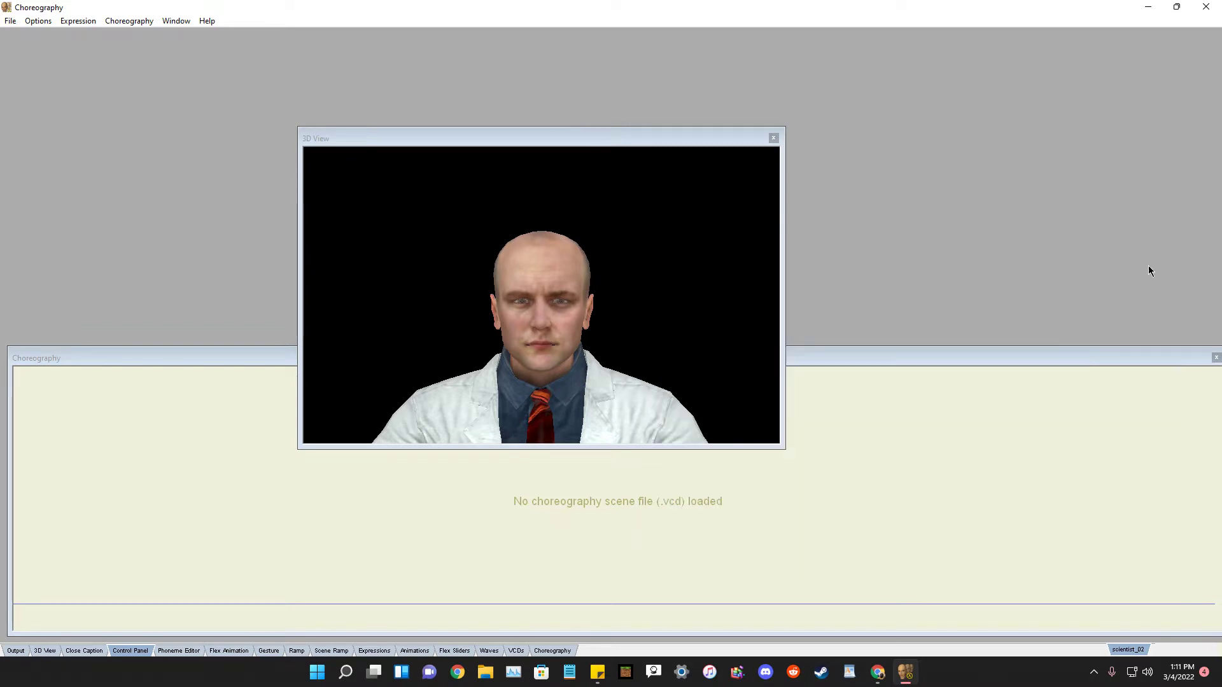
Show the Flex Animation window, move it aside to look it over, and close it.
{"action": "left_click", "coordinate": [215, 652]}
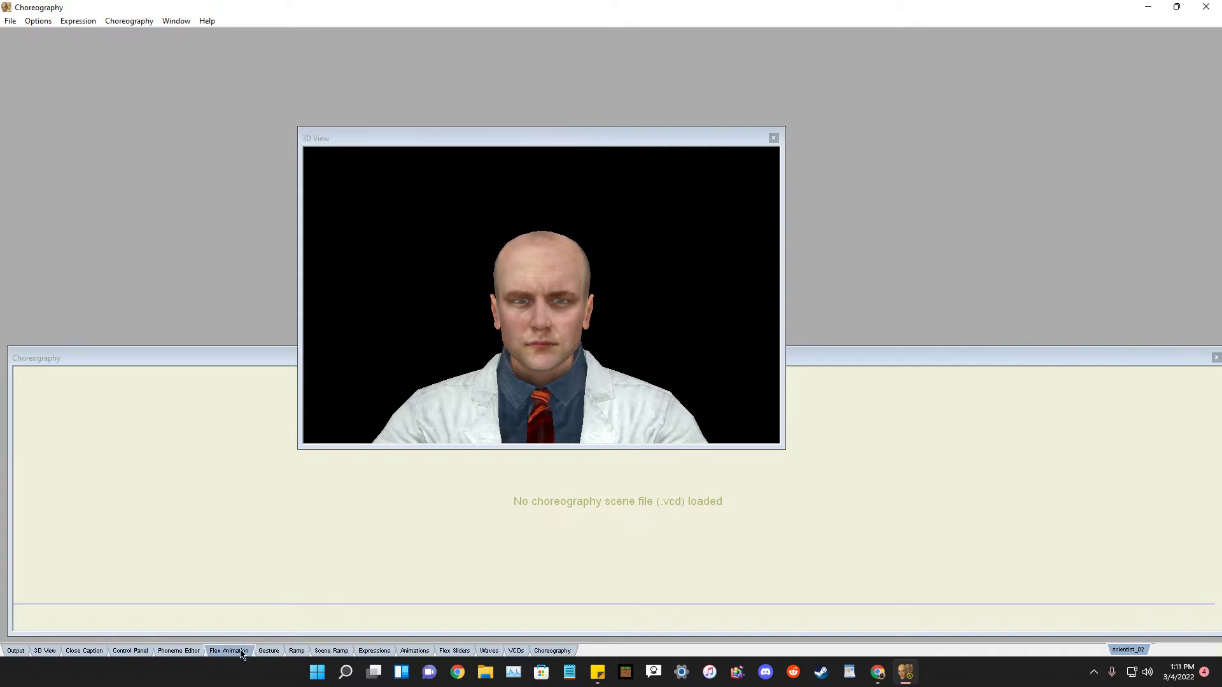
{"action": "left_click", "coordinate": [240, 651]}
{"action": "left_click_drag", "start_coordinate": [547, 325], "coordinate": [838, 311]}
{"action": "left_click", "coordinate": [1111, 307]}
Look over the Gesture window and the Ramp window one after the other, closing each.
{"action": "left_click", "coordinate": [272, 653]}
{"action": "left_click_drag", "start_coordinate": [739, 206], "coordinate": [781, 311]}
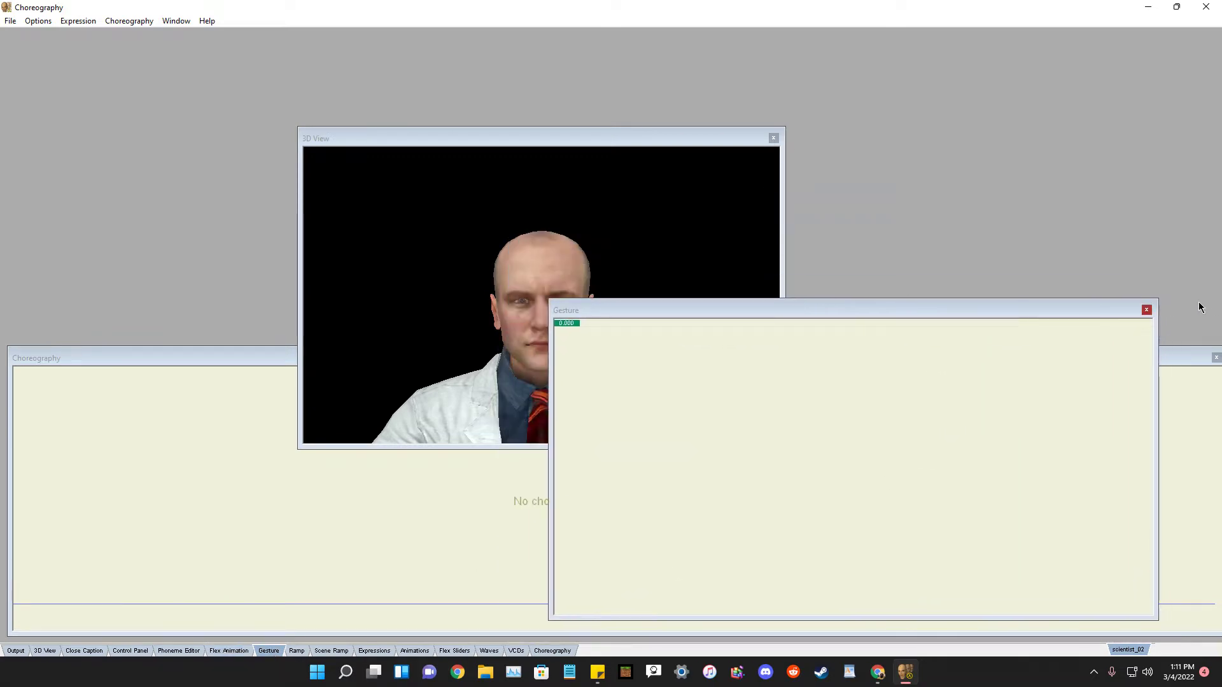
{"action": "left_click", "coordinate": [1147, 310]}
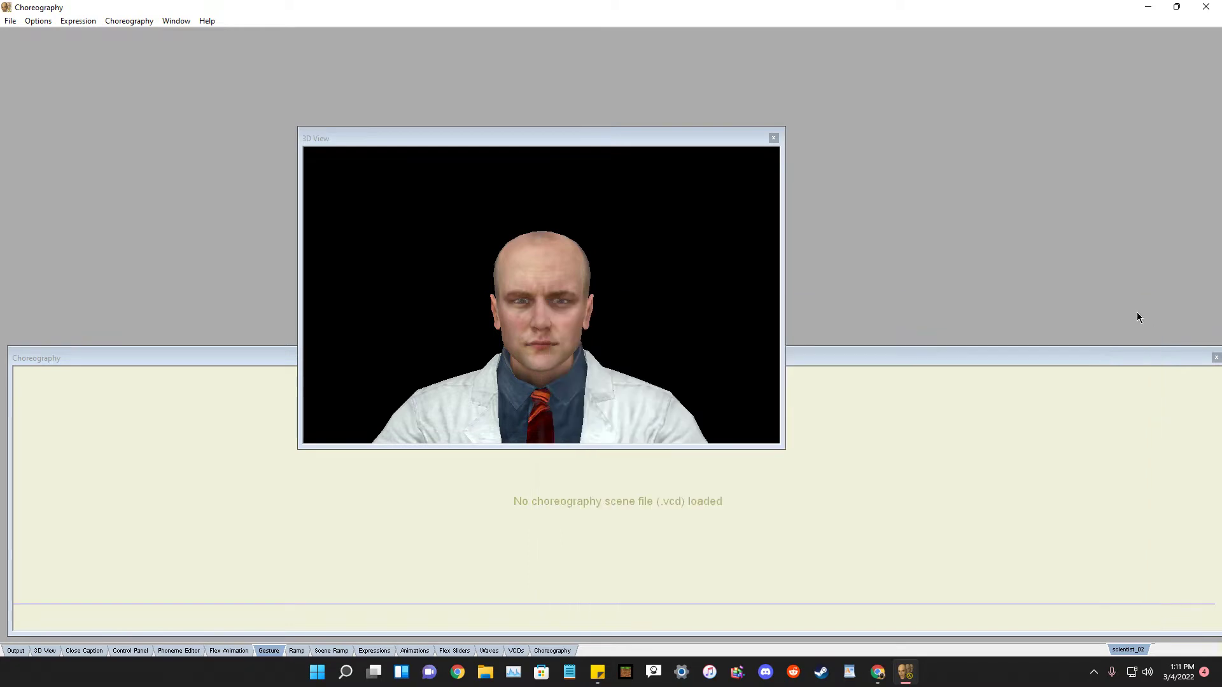
{"action": "left_click", "coordinate": [301, 653]}
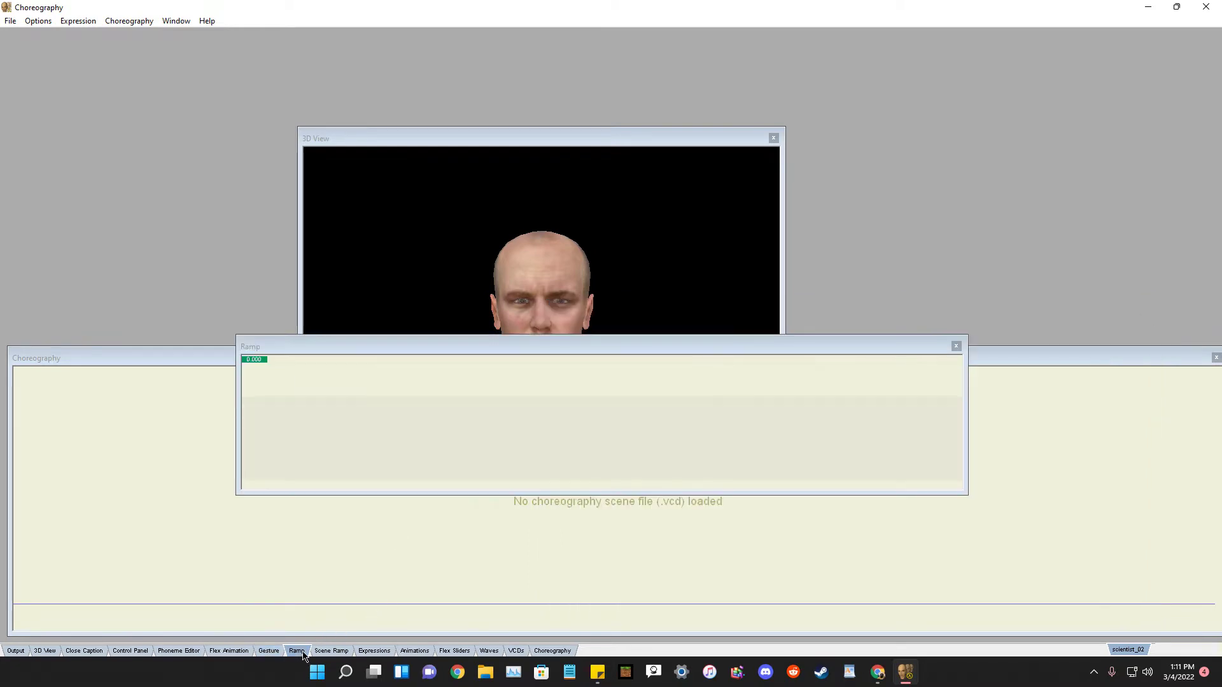
{"action": "left_click", "coordinate": [956, 347]}
Show the Scene Ramp window, move it aside to look it over, and close it.
{"action": "left_click", "coordinate": [336, 650]}
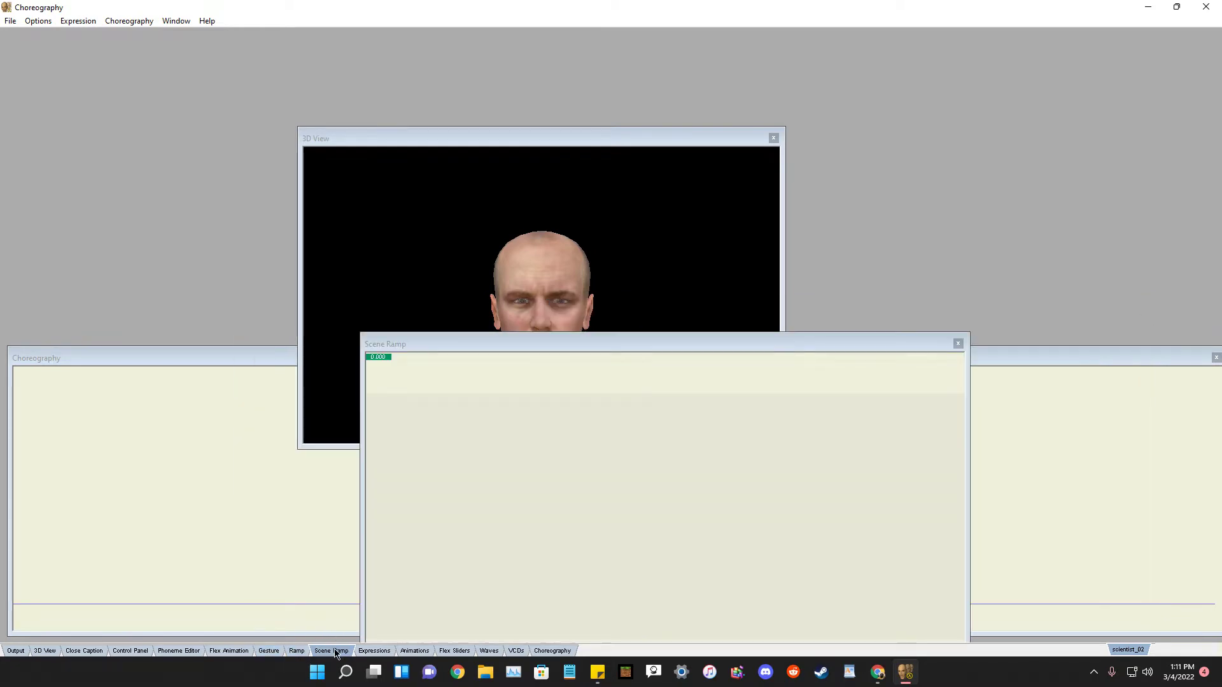
{"action": "left_click_drag", "start_coordinate": [759, 347], "coordinate": [976, 315]}
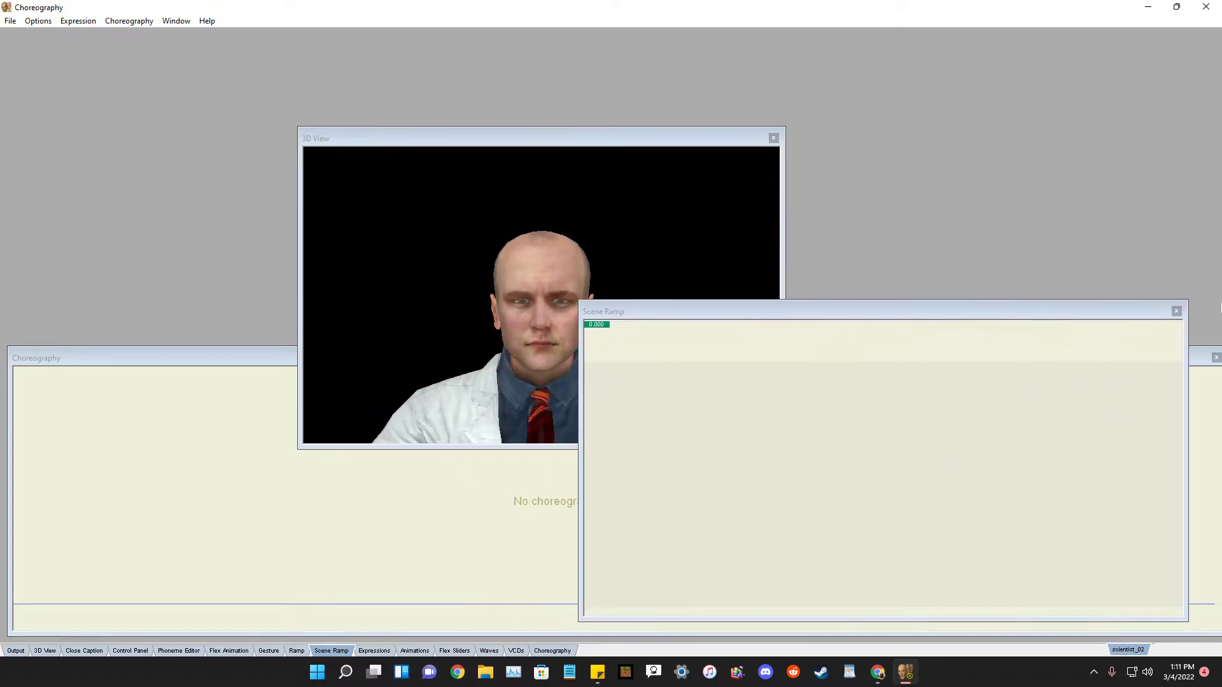
{"action": "left_click", "coordinate": [1177, 312]}
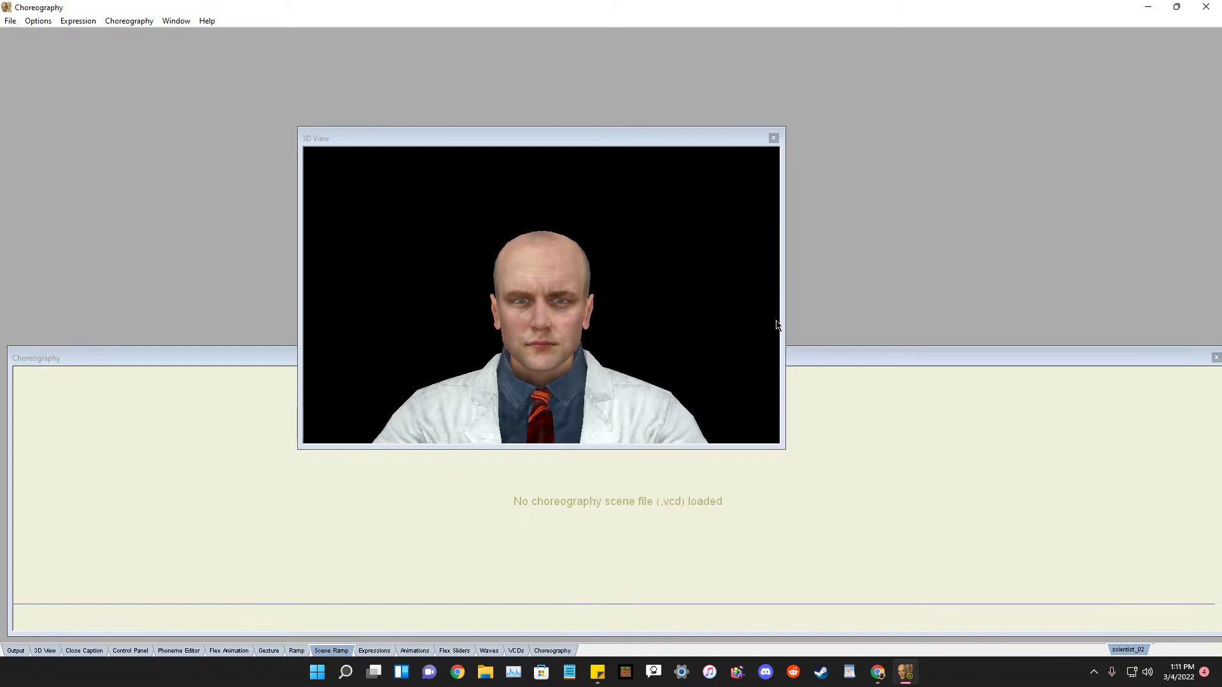
Show the Expressions window, compare the phonemes, phonemes_strong and phonemes_weak sets, and close the window.
{"action": "left_click", "coordinate": [375, 650]}
{"action": "left_click_drag", "start_coordinate": [761, 251], "coordinate": [792, 282]}
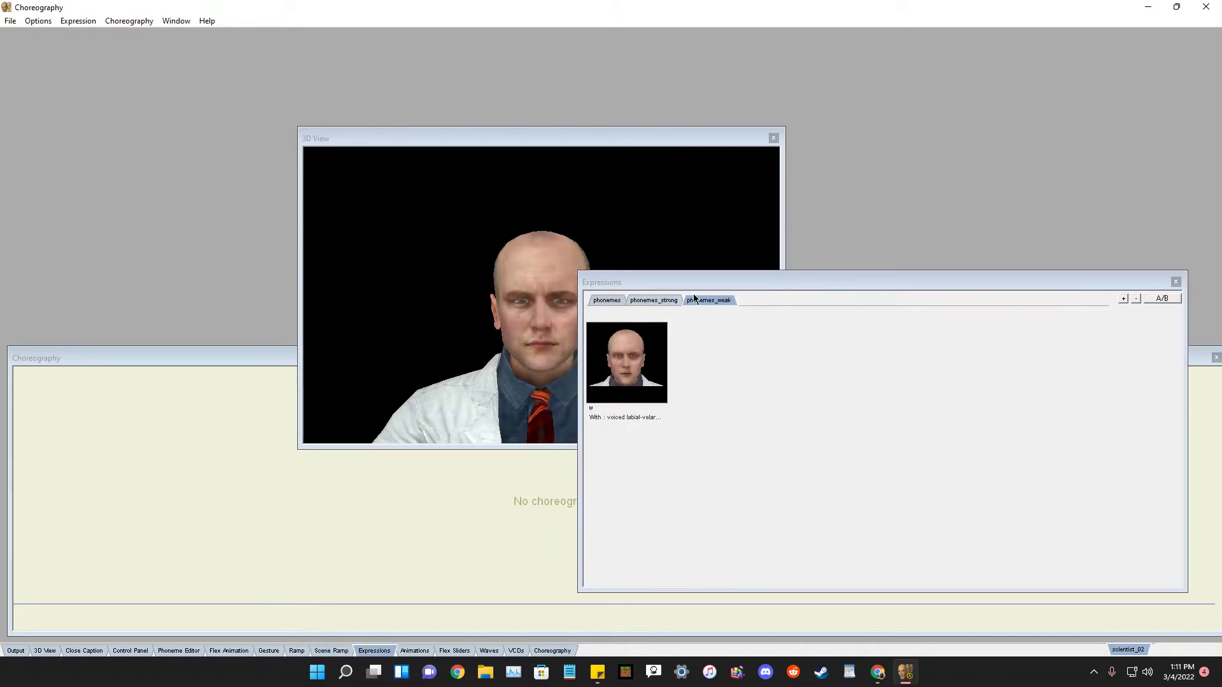
{"action": "left_click", "coordinate": [647, 301]}
{"action": "left_click", "coordinate": [604, 303]}
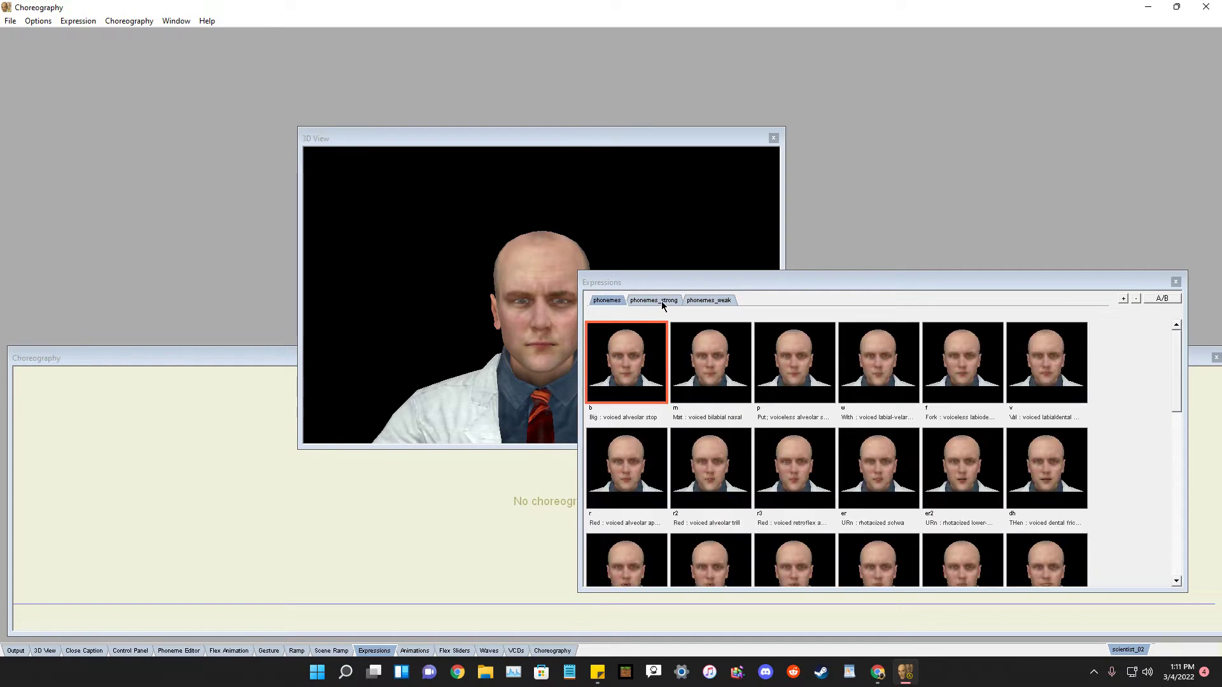
{"action": "left_click", "coordinate": [662, 301]}
{"action": "left_click", "coordinate": [700, 302]}
{"action": "left_click", "coordinate": [654, 303]}
{"action": "left_click", "coordinate": [611, 303]}
{"action": "left_click_drag", "start_coordinate": [787, 286], "coordinate": [742, 309]}
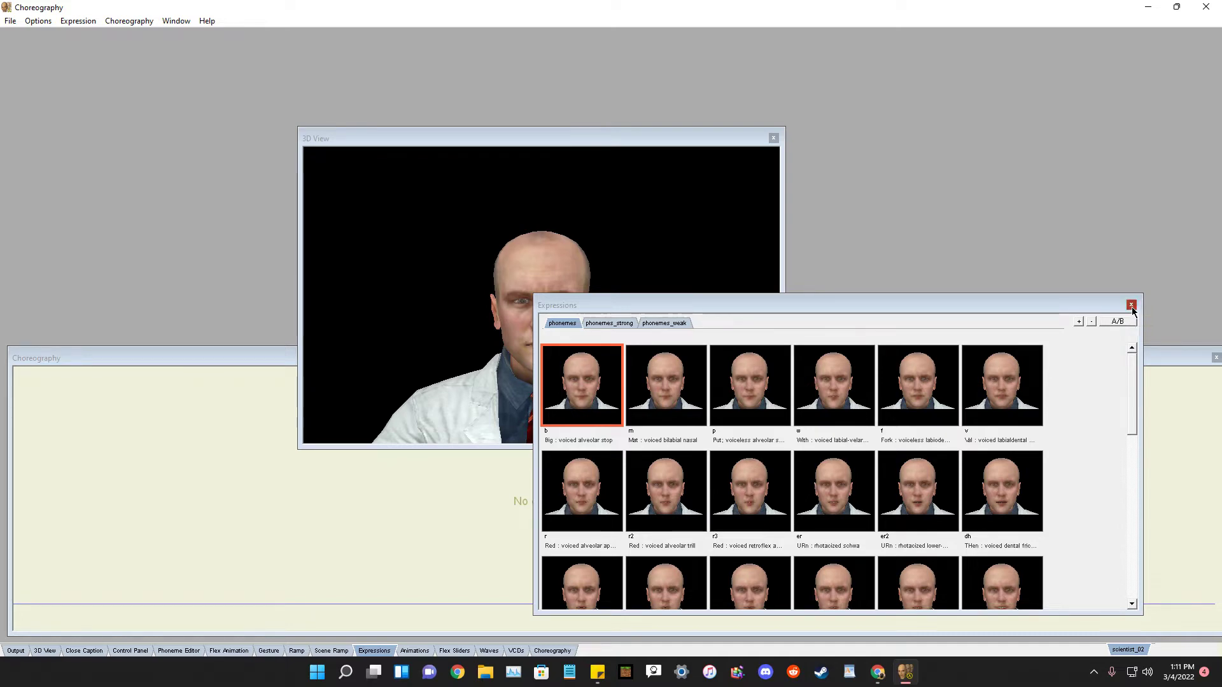
{"action": "left_click", "coordinate": [1132, 306]}
Browse the sequence thumbnails in the Animations window and close it.
{"action": "left_click", "coordinate": [415, 650]}
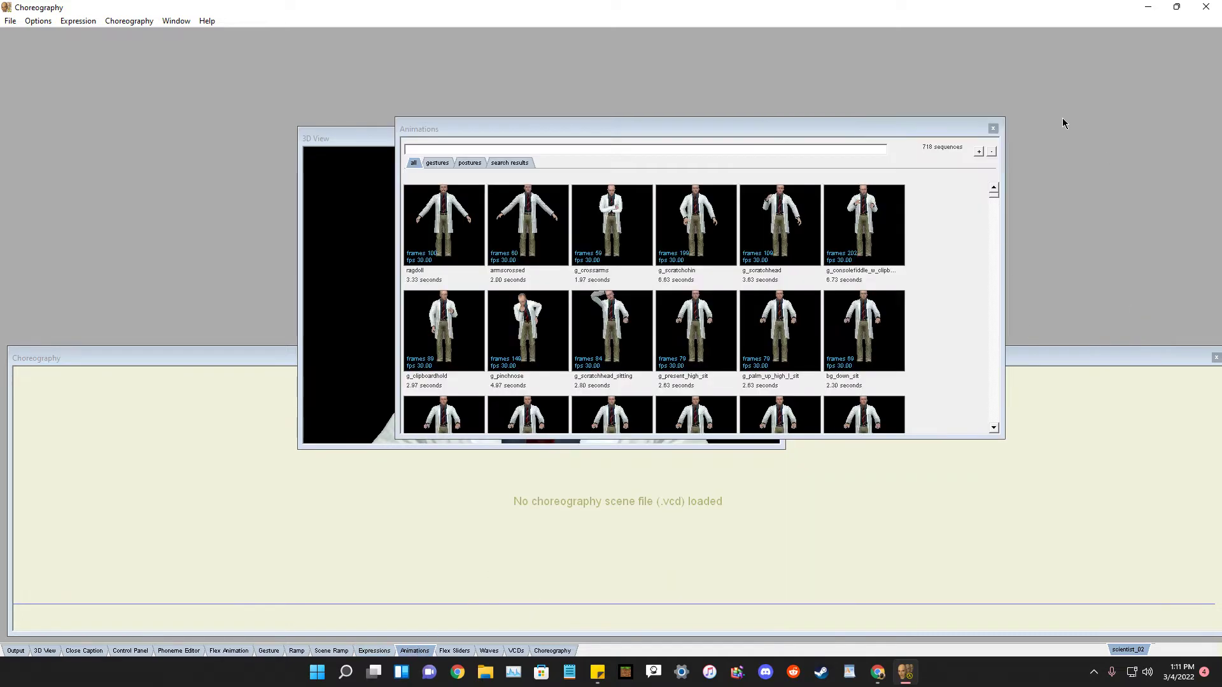
{"action": "scroll", "coordinate": [928, 263], "scroll_direction": "down", "scroll_amount": 5}
{"action": "scroll", "coordinate": [942, 253], "scroll_direction": "down", "scroll_amount": 2}
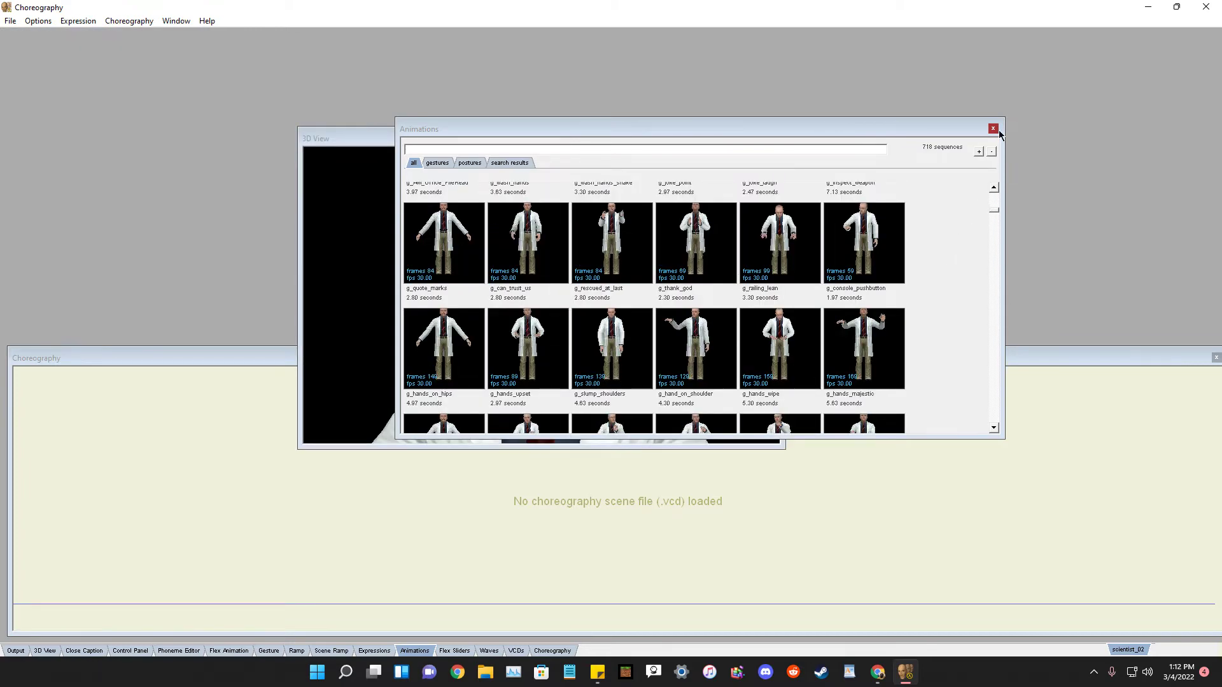
{"action": "left_click", "coordinate": [992, 129]}
Show the Flex Sliders window, try the lid_raiser and chin_height controls on the scientist's face, and close it.
{"action": "left_click", "coordinate": [455, 650]}
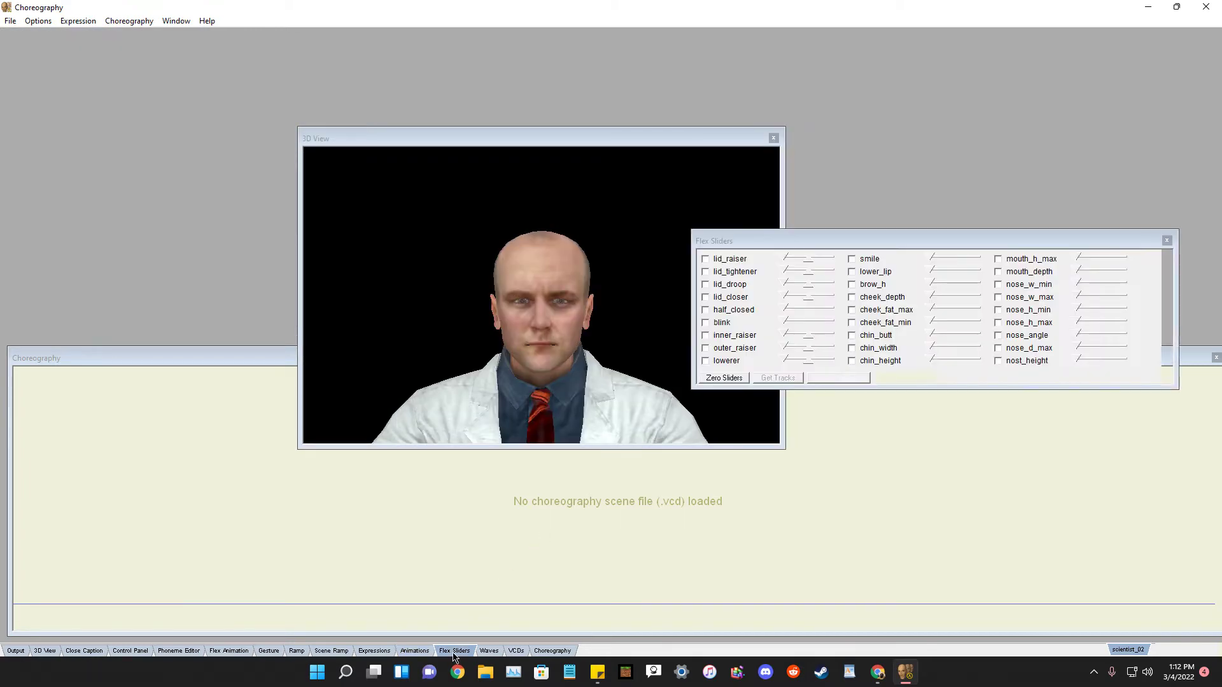
{"action": "left_click_drag", "start_coordinate": [879, 241], "coordinate": [869, 293]}
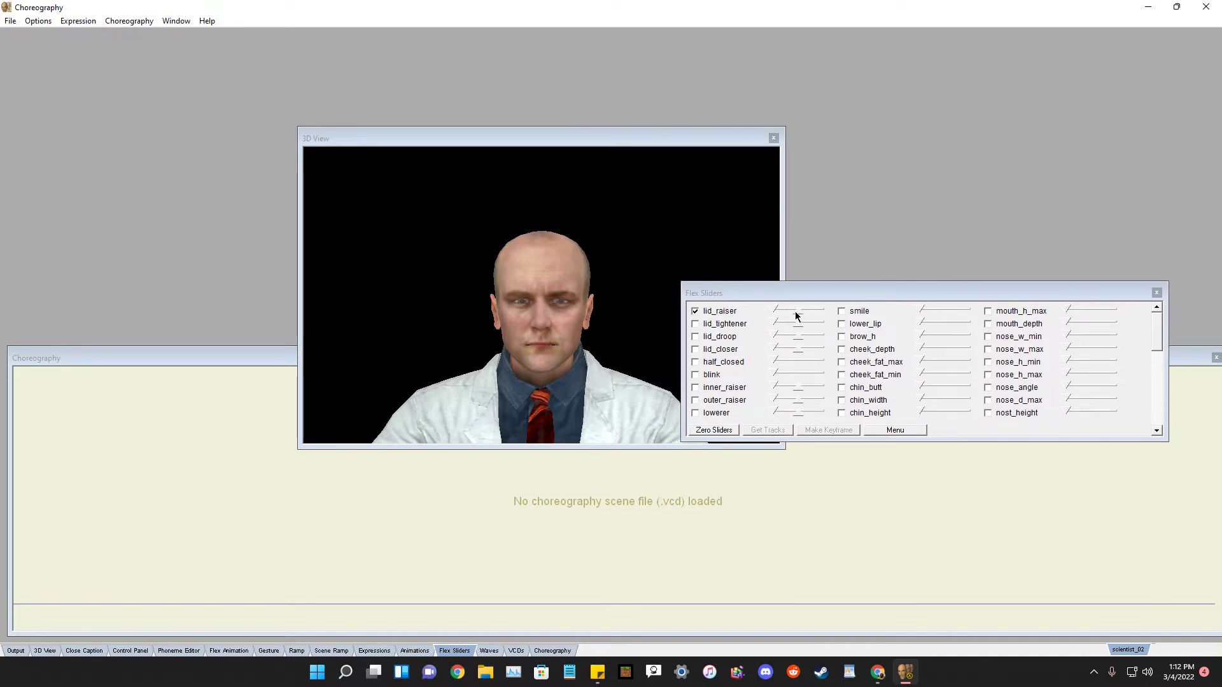
{"action": "left_click_drag", "start_coordinate": [796, 313], "coordinate": [783, 312]}
{"action": "left_click", "coordinate": [696, 312]}
{"action": "left_click", "coordinate": [843, 414]}
{"action": "left_click", "coordinate": [917, 413]}
{"action": "left_click", "coordinate": [1157, 293]}
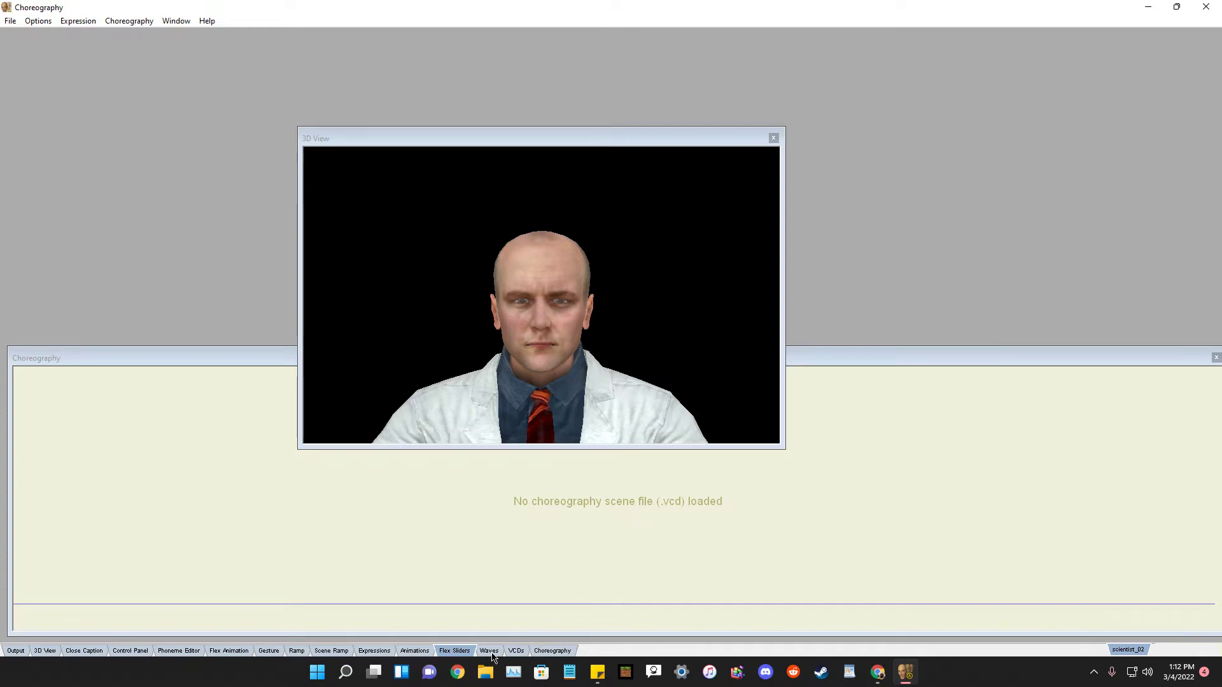
Reposition the 3D View, browse the ambient sound files in the Waves window, and close Waves.
{"action": "left_click_drag", "start_coordinate": [685, 146], "coordinate": [752, 166]}
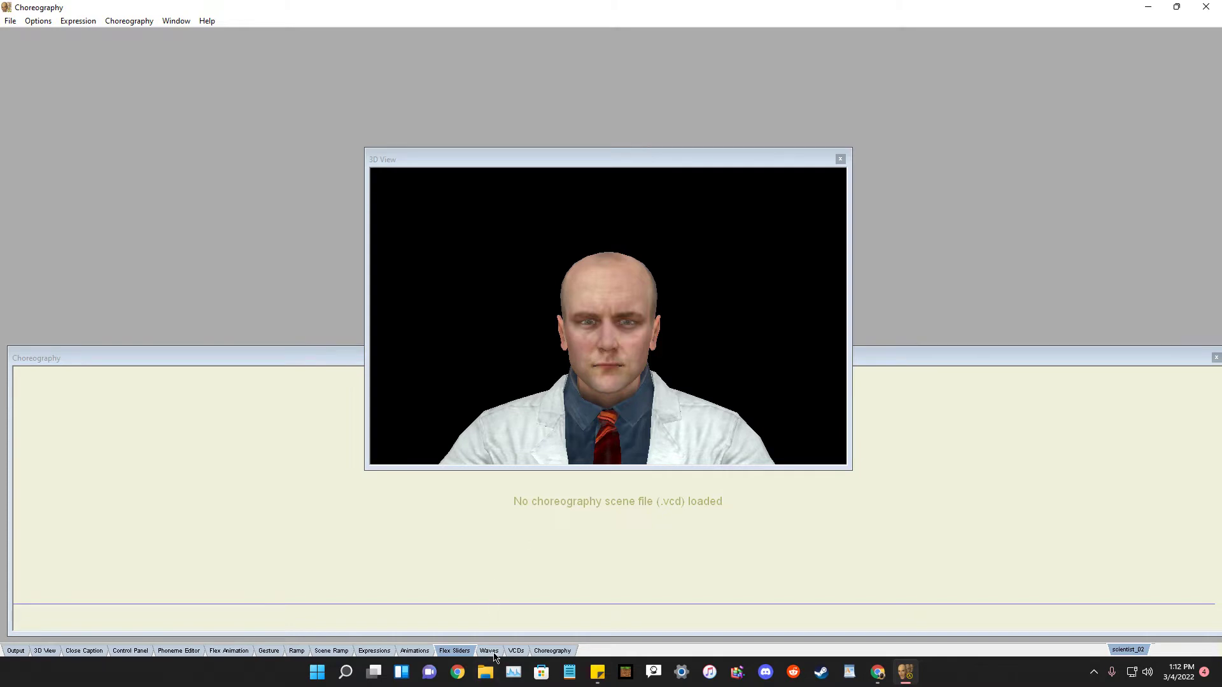
{"action": "left_click", "coordinate": [489, 651]}
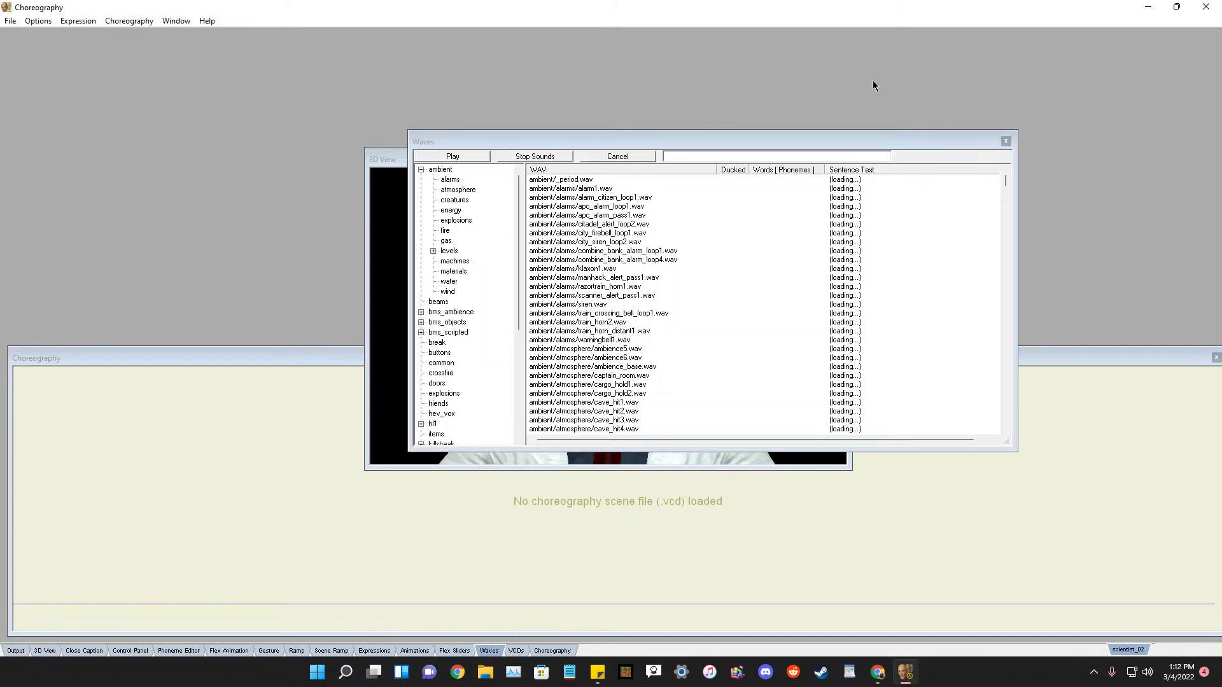
{"action": "left_click_drag", "start_coordinate": [714, 148], "coordinate": [727, 221]}
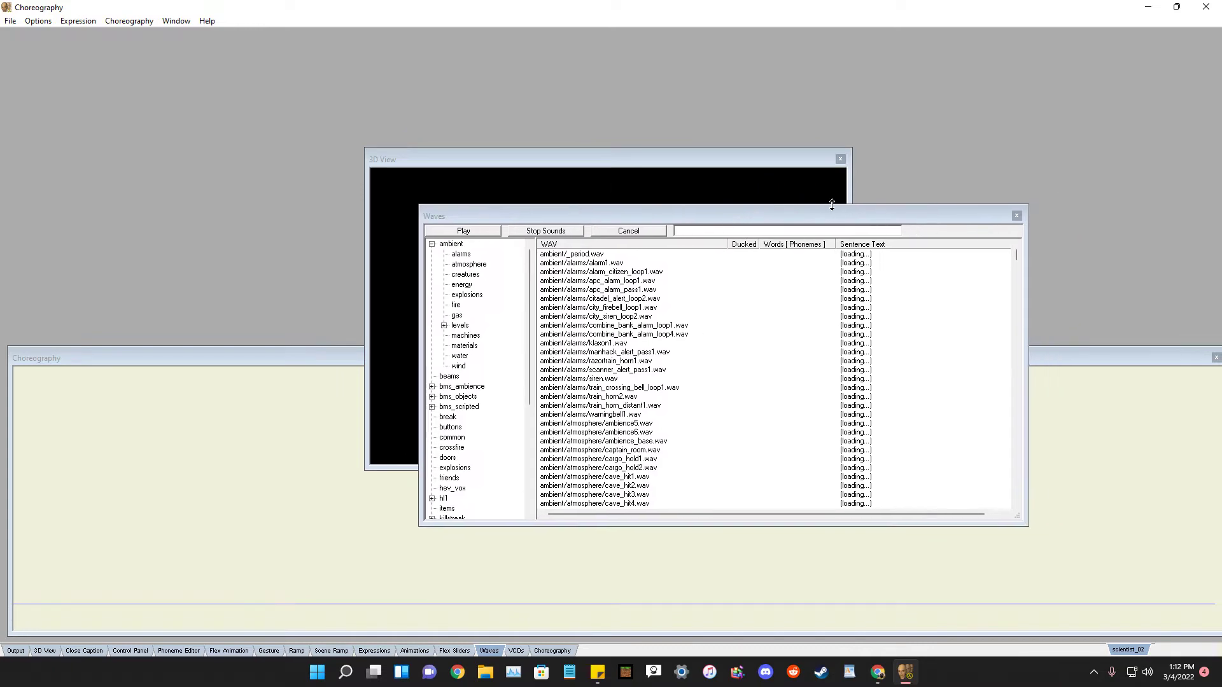
{"action": "left_click_drag", "start_coordinate": [941, 217], "coordinate": [963, 198]}
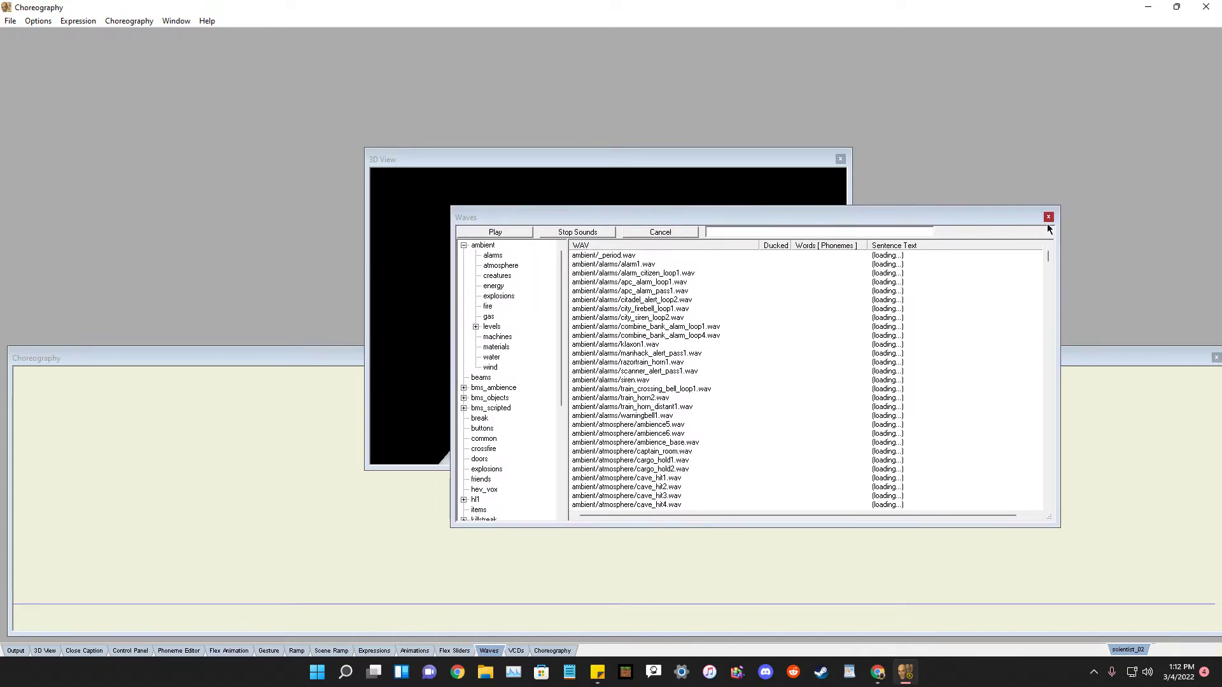
{"action": "scroll", "coordinate": [707, 381], "scroll_direction": "down", "scroll_amount": 20}
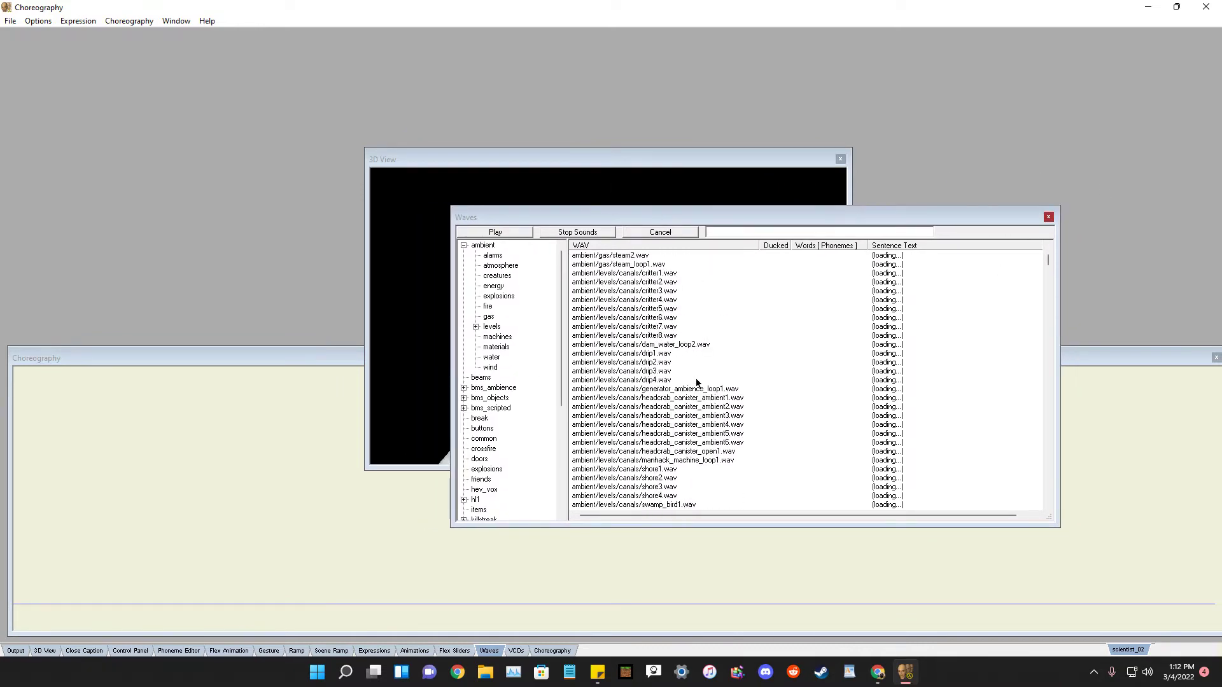
{"action": "scroll", "coordinate": [700, 376], "scroll_direction": "down", "scroll_amount": 10}
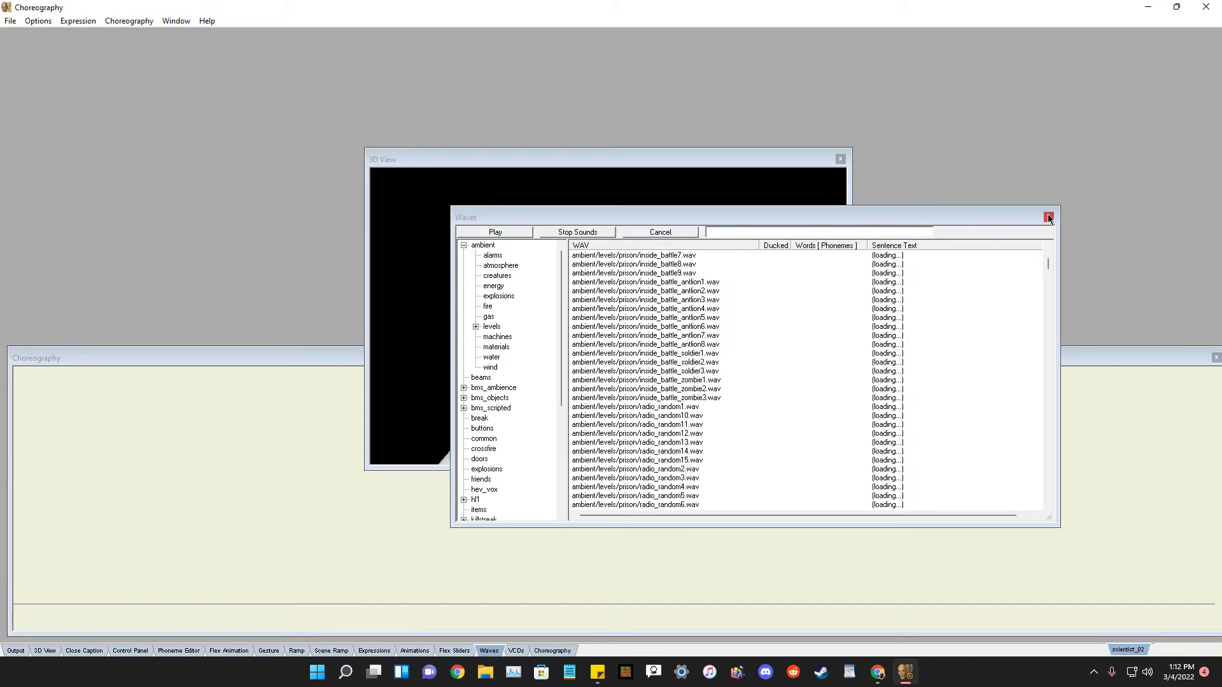
{"action": "left_click_drag", "start_coordinate": [1015, 220], "coordinate": [1028, 224]}
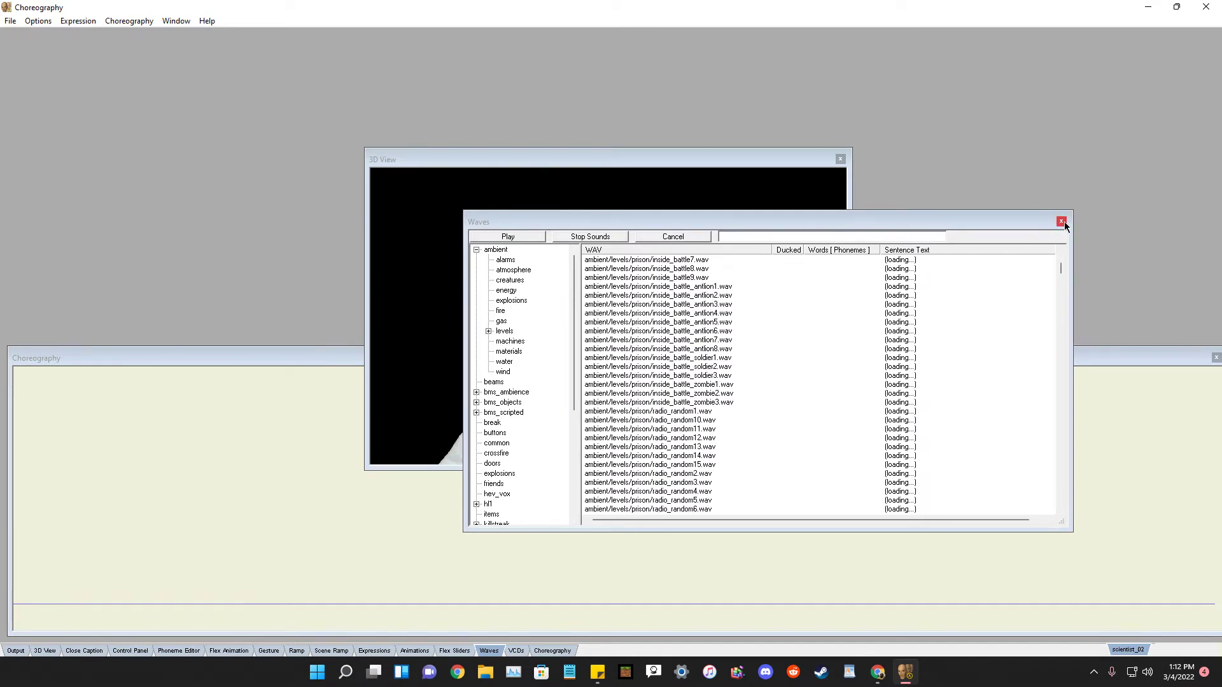
{"action": "left_click", "coordinate": [1061, 221]}
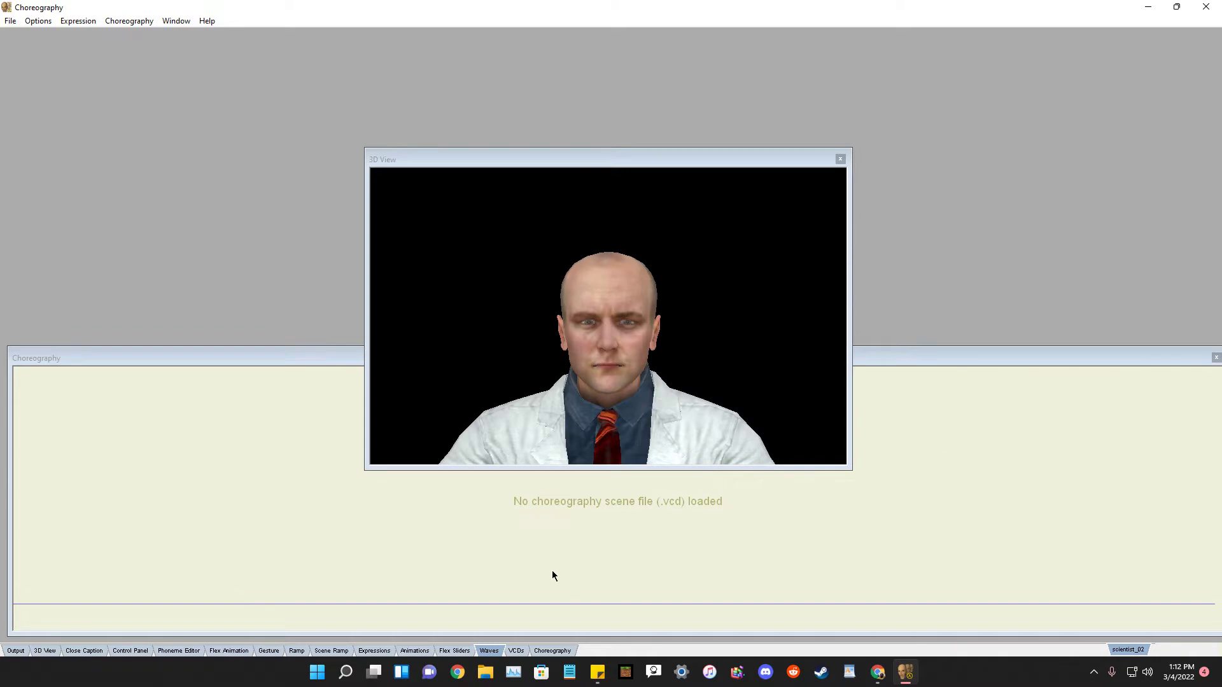
Browse the scene files in the VCDs window, close it, and briefly revisit the Waves window.
{"action": "left_click", "coordinate": [518, 652]}
{"action": "scroll", "coordinate": [634, 446], "scroll_direction": "down", "scroll_amount": 10}
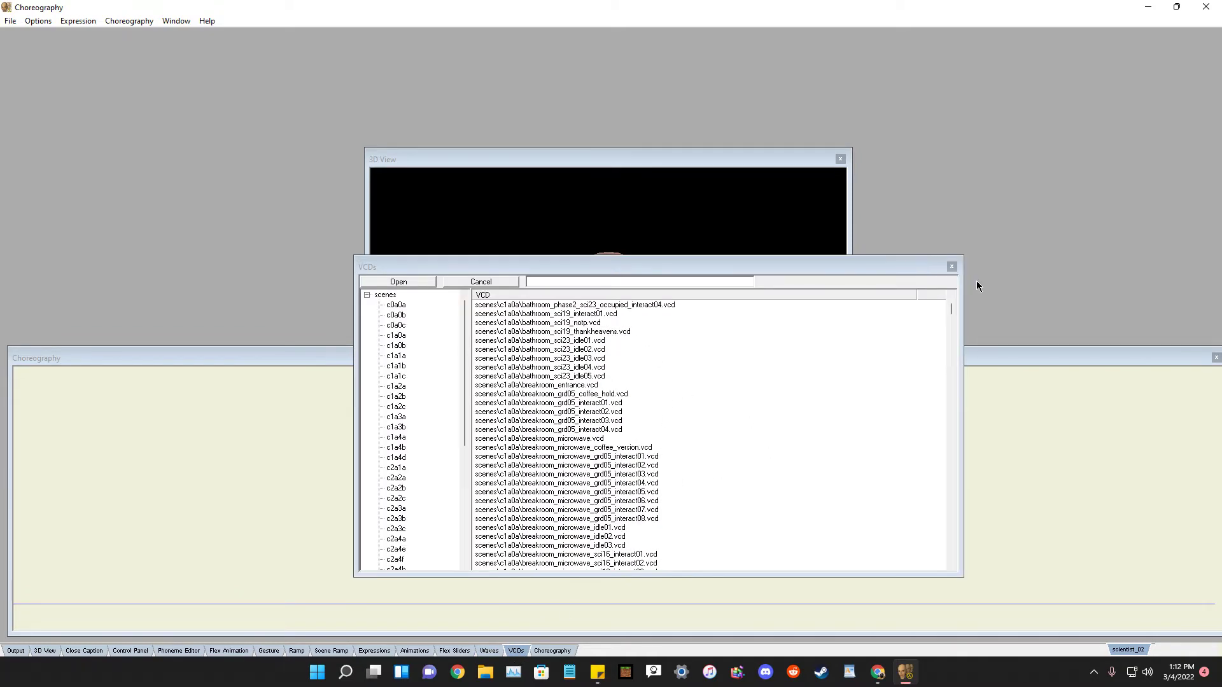
{"action": "left_click", "coordinate": [952, 267]}
{"action": "left_click", "coordinate": [489, 650]}
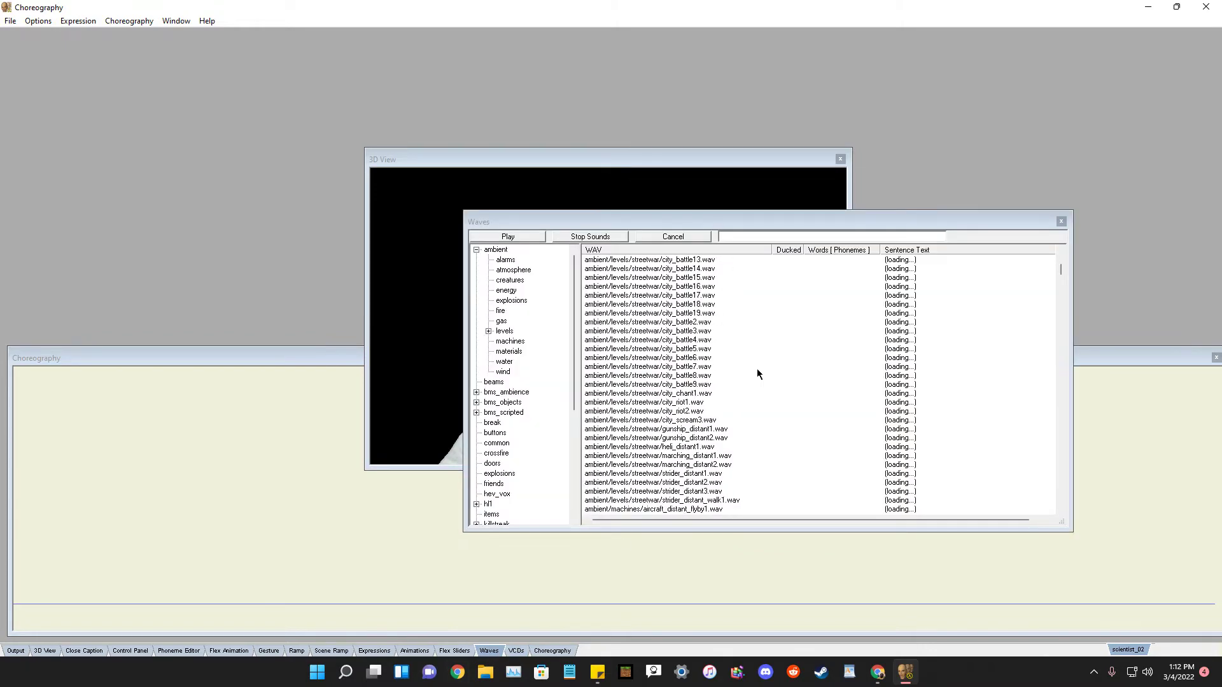
{"action": "left_click", "coordinate": [1062, 222]}
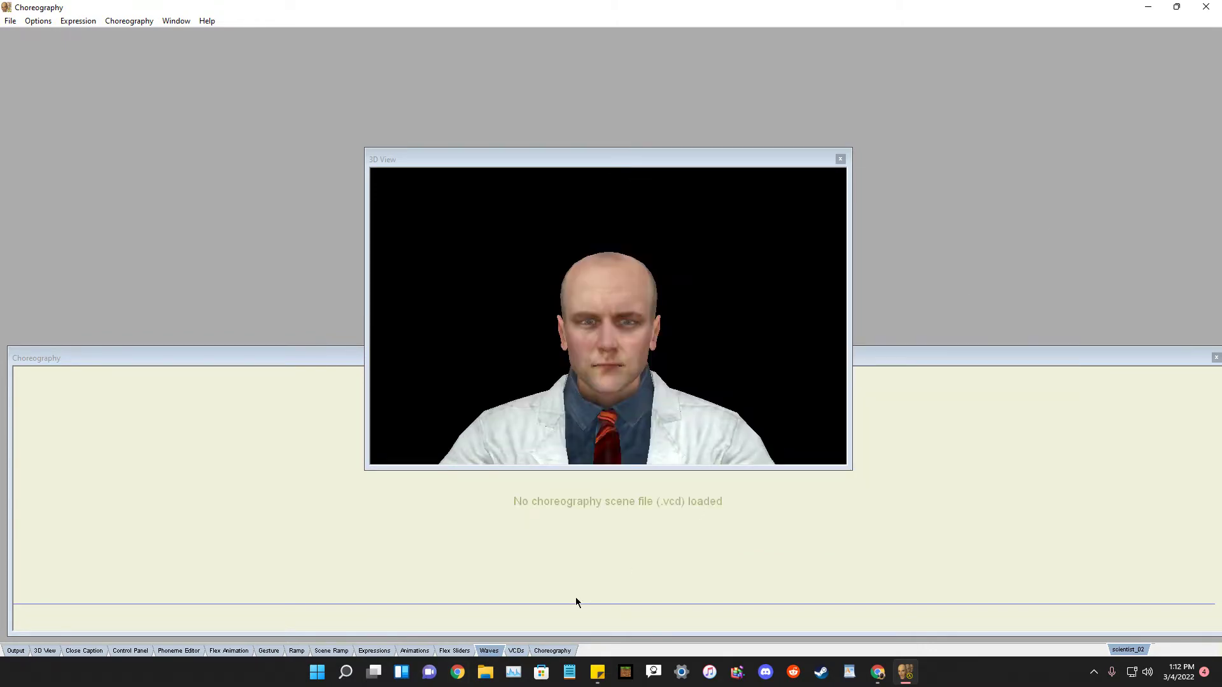
Redisplay the Choreography window and show the Phoneme Editor, repositioning both below the upper part of the 3D View.
{"action": "left_click", "coordinate": [554, 651]}
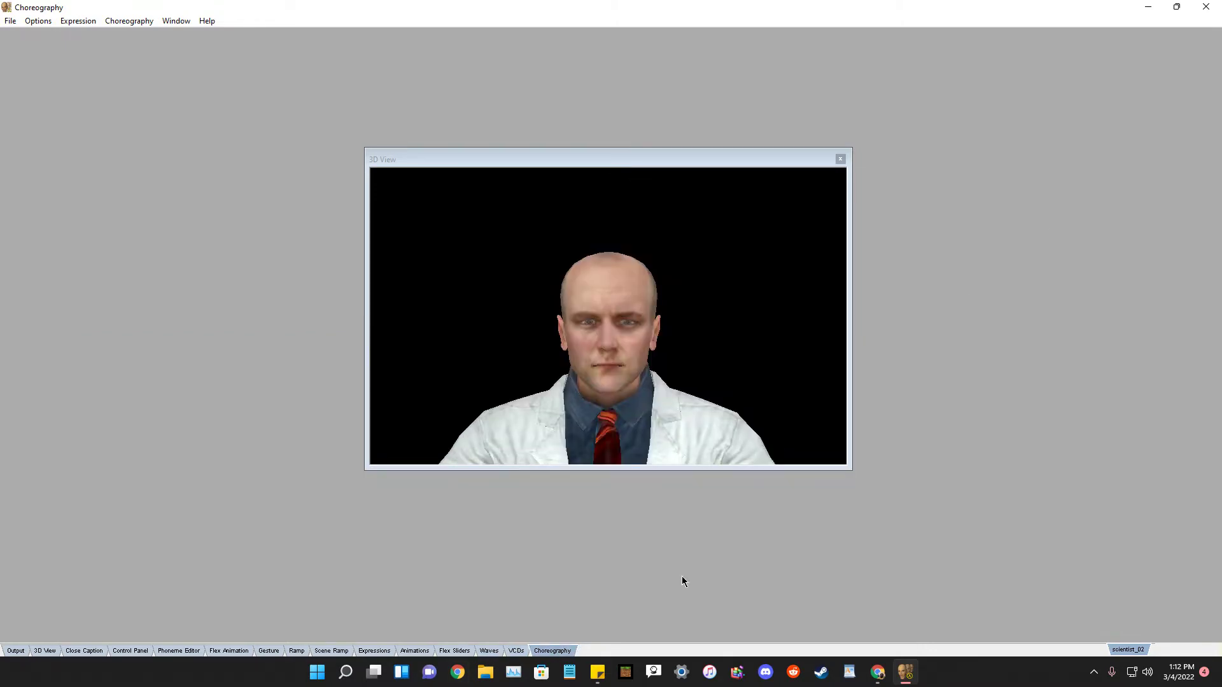
{"action": "left_click", "coordinate": [542, 649]}
{"action": "left_click_drag", "start_coordinate": [510, 357], "coordinate": [620, 361]}
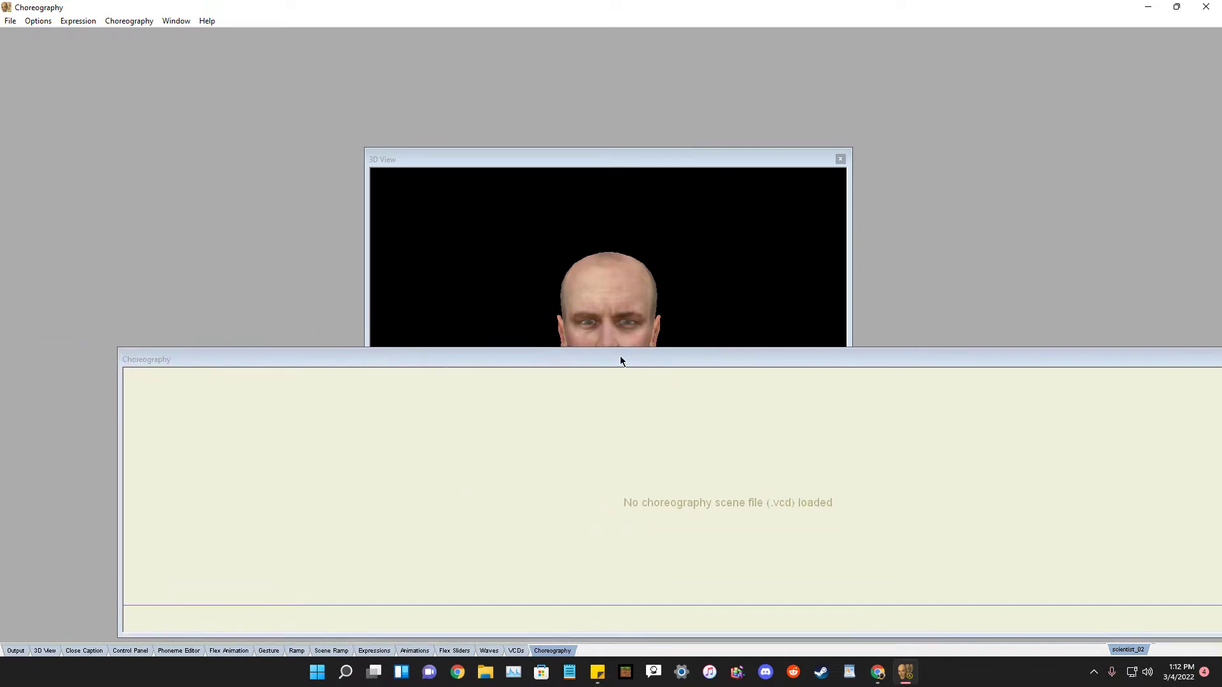
{"action": "left_click", "coordinate": [178, 651]}
{"action": "left_click_drag", "start_coordinate": [730, 193], "coordinate": [285, 306]}
{"action": "left_click_drag", "start_coordinate": [812, 365], "coordinate": [655, 356]}
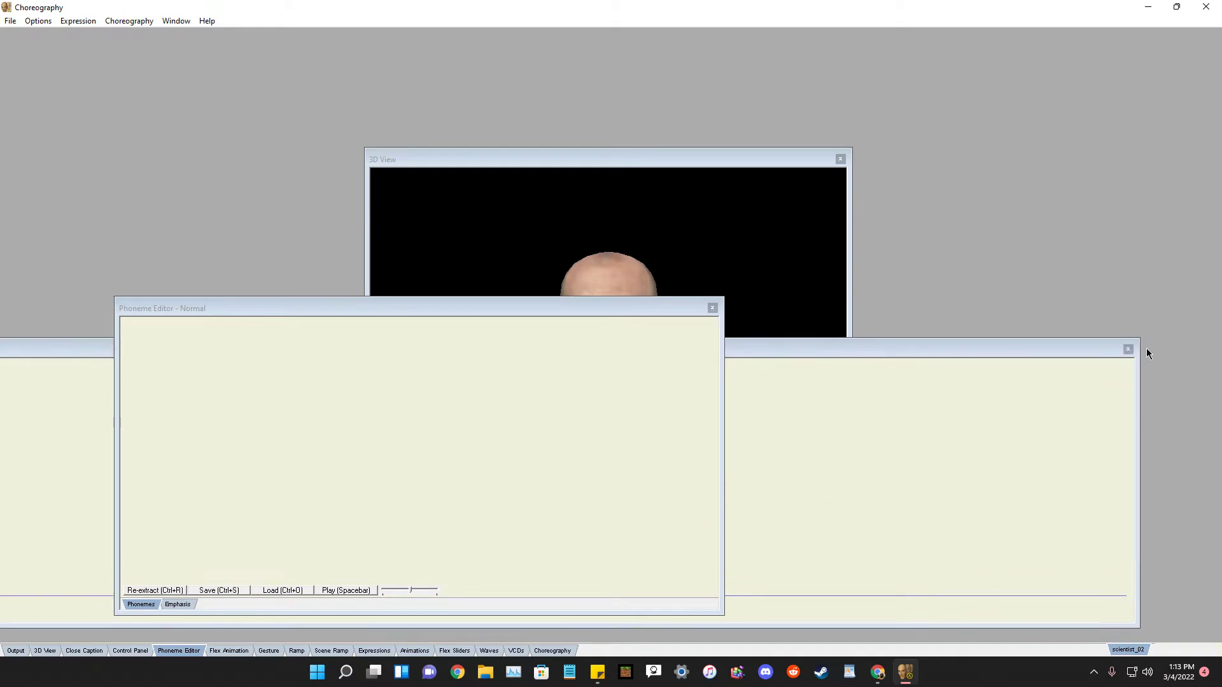
Minimize Faceposer, switch to Audacity and record a microphone voice clip of about 2.7 seconds.
{"action": "left_click", "coordinate": [1155, 9]}
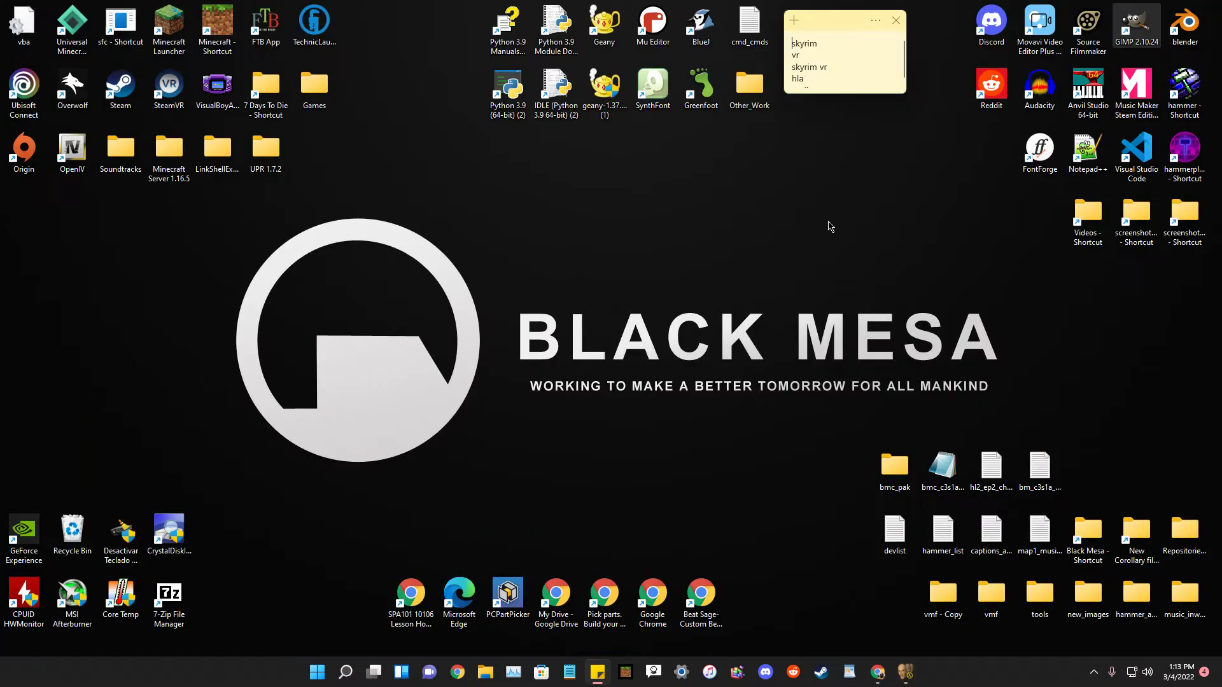
{"action": "double_click", "coordinate": [1041, 94]}
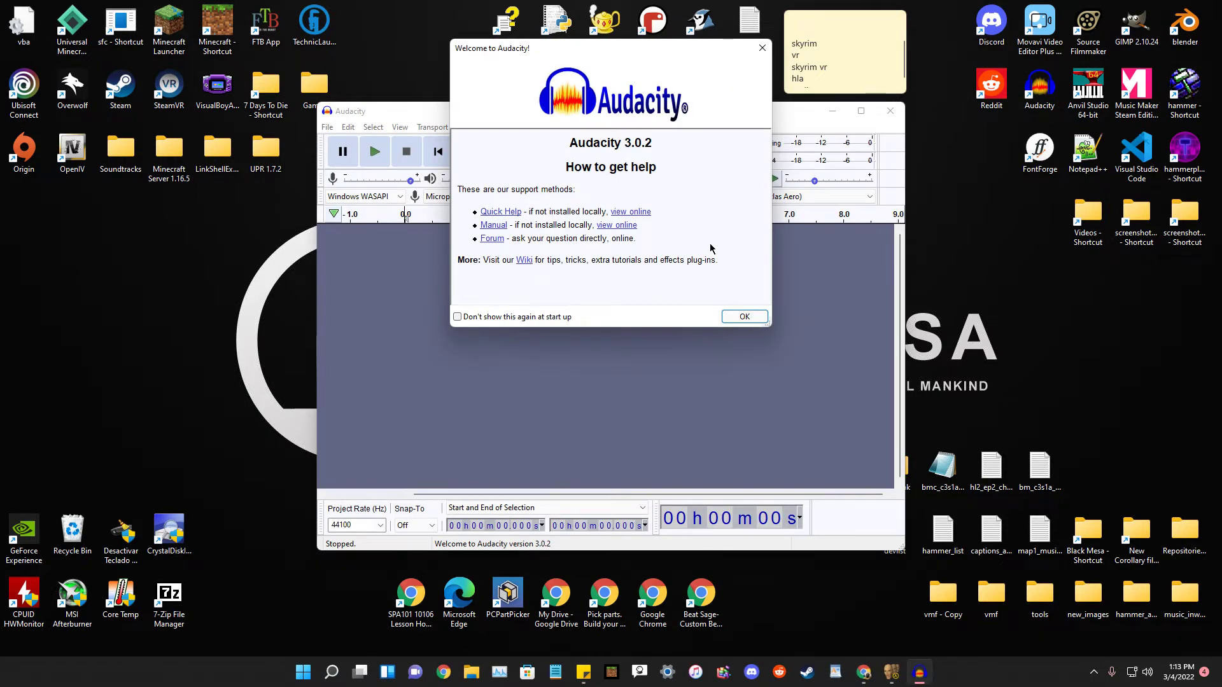
{"action": "left_click", "coordinate": [742, 316]}
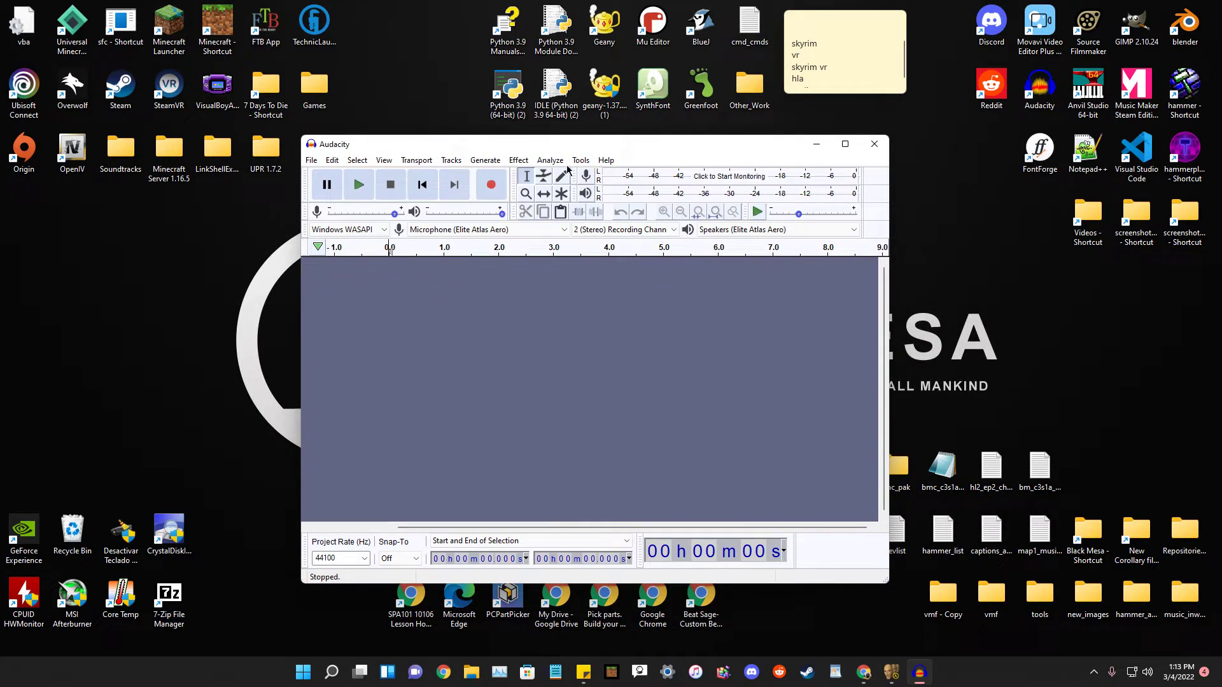
{"action": "left_click", "coordinate": [496, 178]}
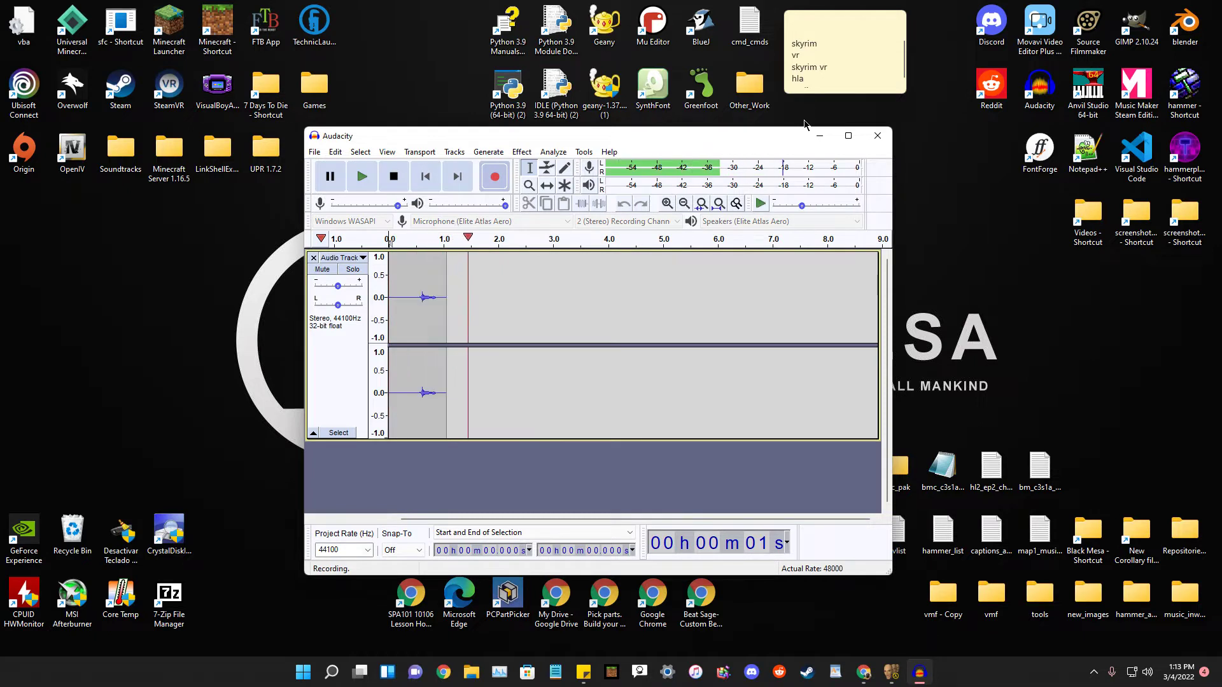
{"action": "key", "text": "space"}
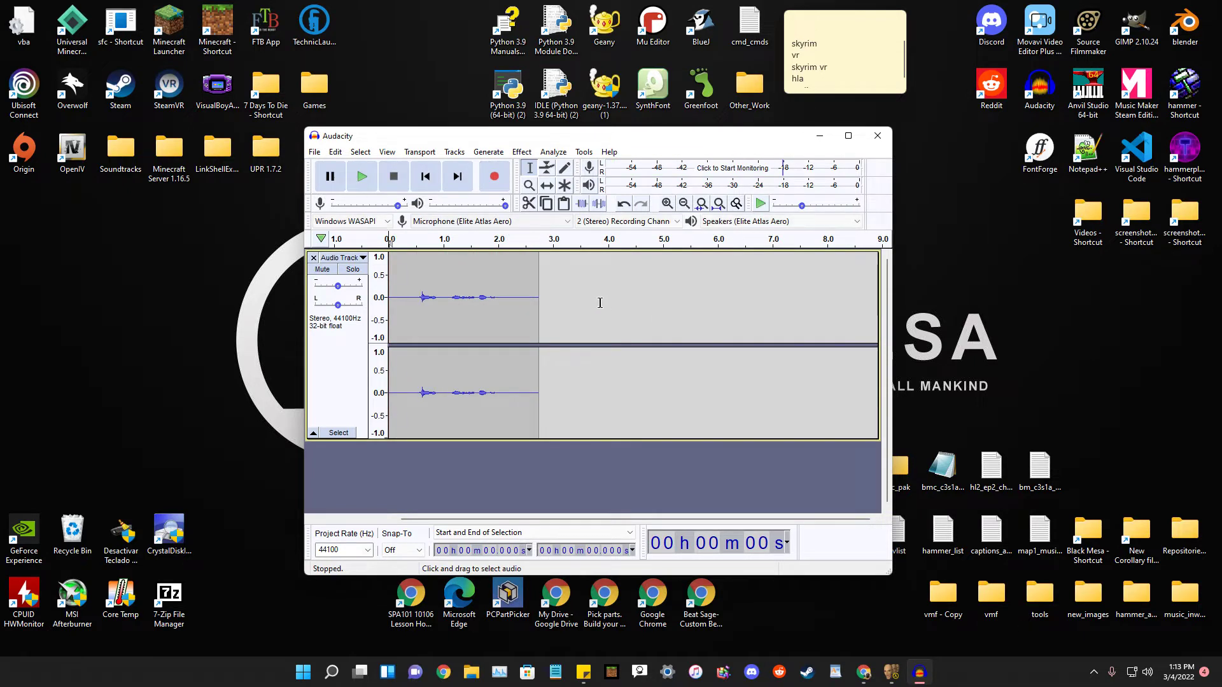
Select the silent tail of the recording from about 2.0 to 2.7 seconds and capture its noise profile for Noise Reduction.
{"action": "left_click_drag", "start_coordinate": [539, 299], "coordinate": [499, 296]}
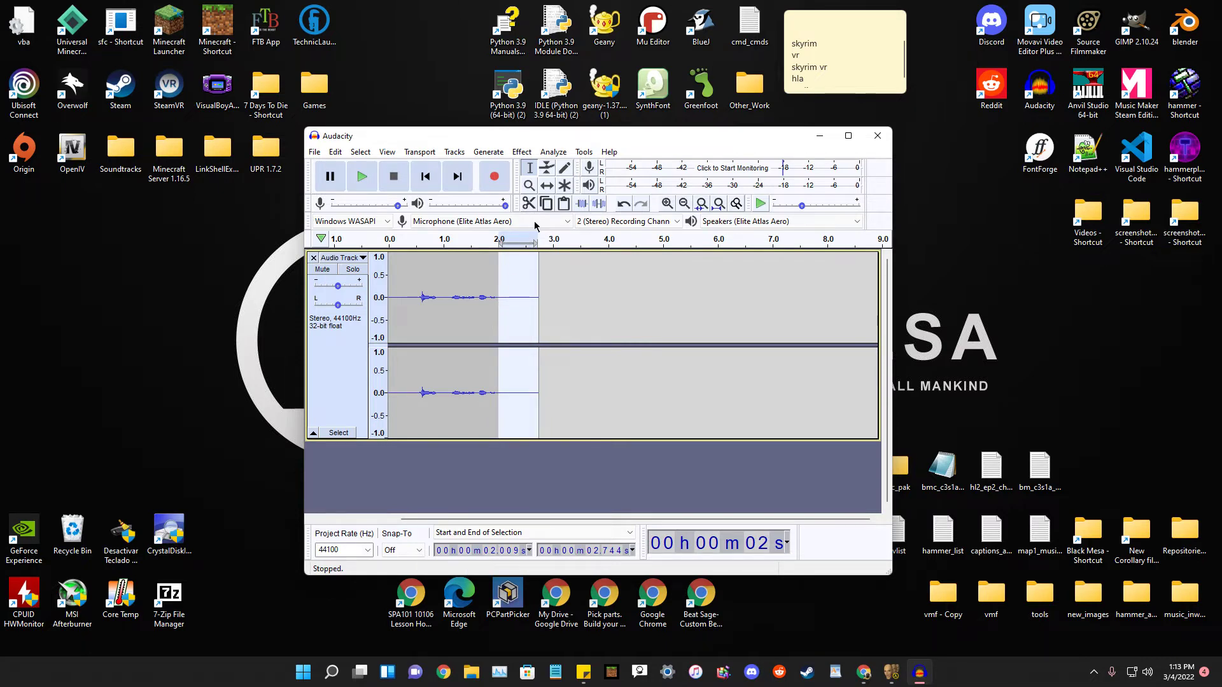
{"action": "left_click", "coordinate": [548, 292]}
{"action": "left_click_drag", "start_coordinate": [540, 293], "coordinate": [498, 296]}
{"action": "left_click", "coordinate": [522, 151]}
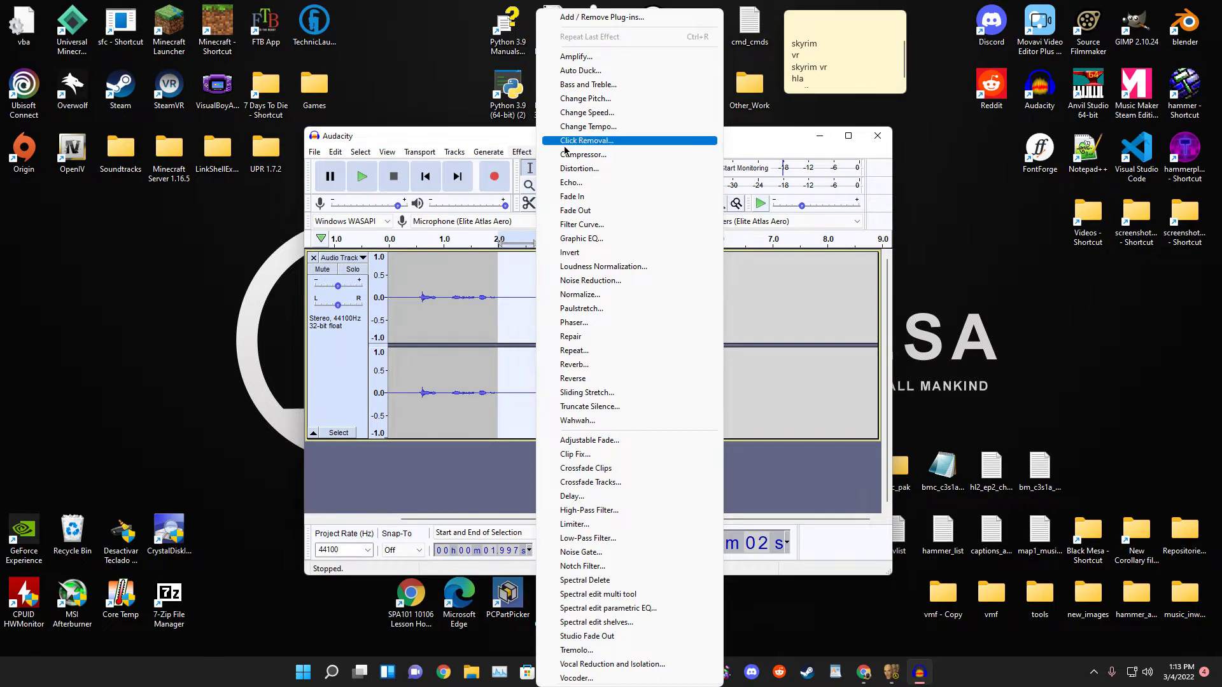
{"action": "left_click", "coordinate": [521, 287]}
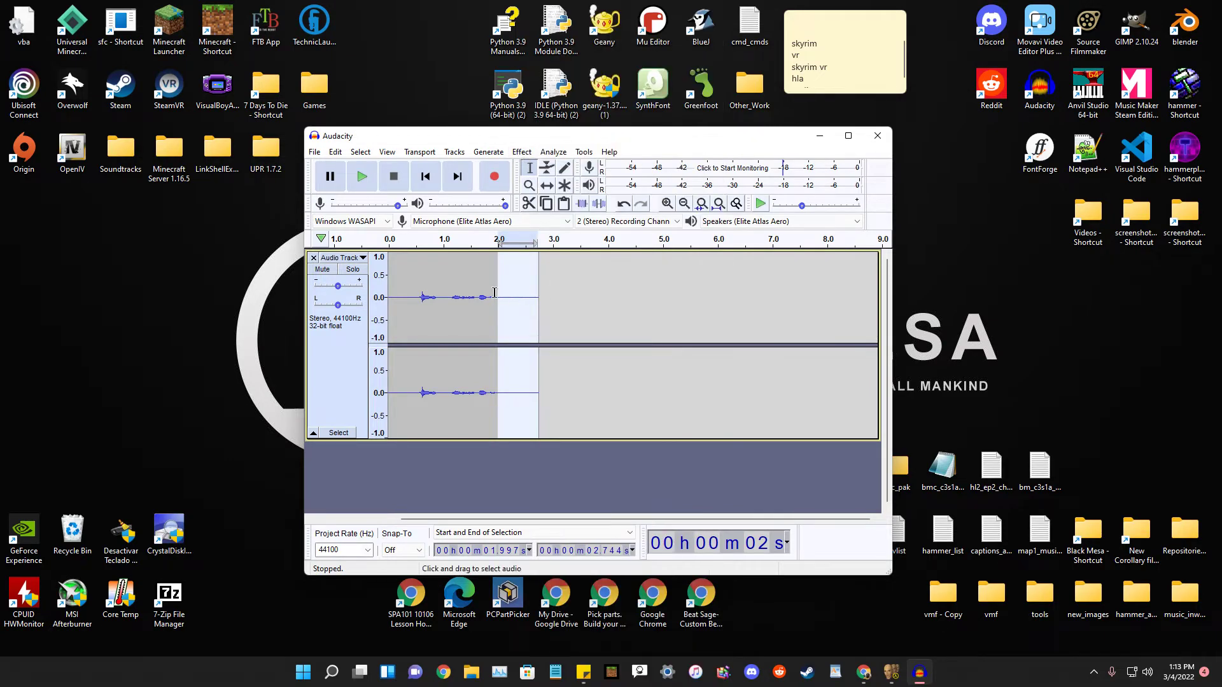
{"action": "left_click", "coordinate": [522, 151]}
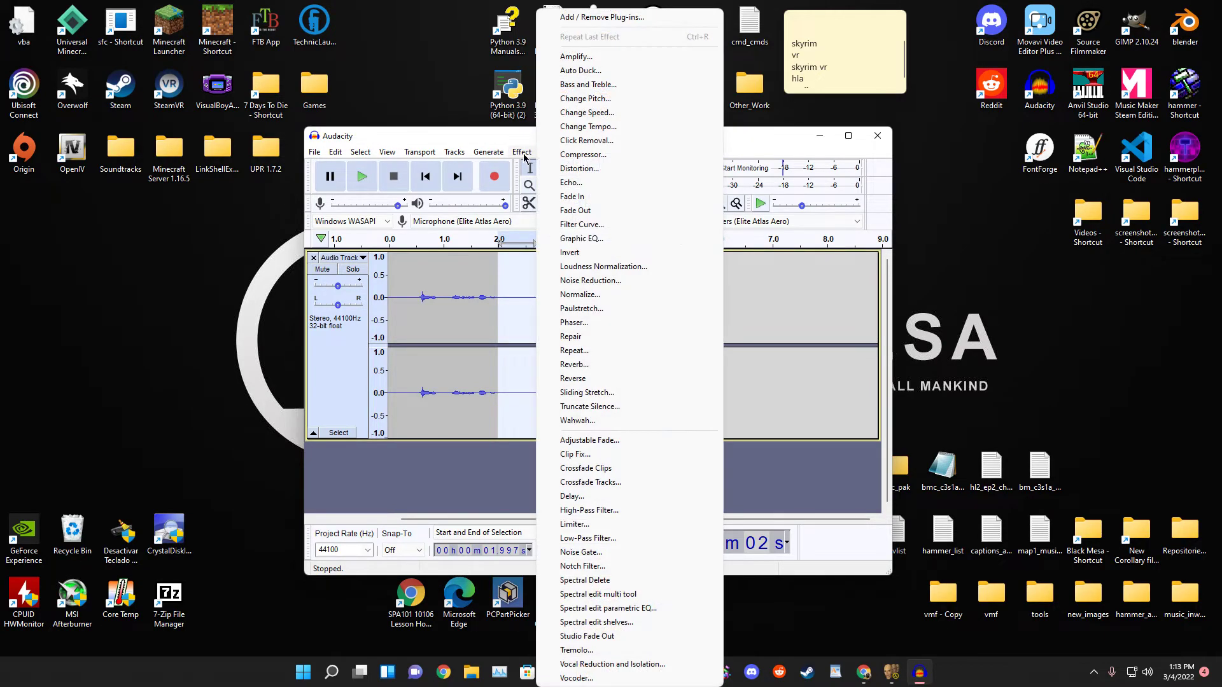
{"action": "left_click", "coordinate": [590, 281]}
{"action": "left_click", "coordinate": [596, 296]}
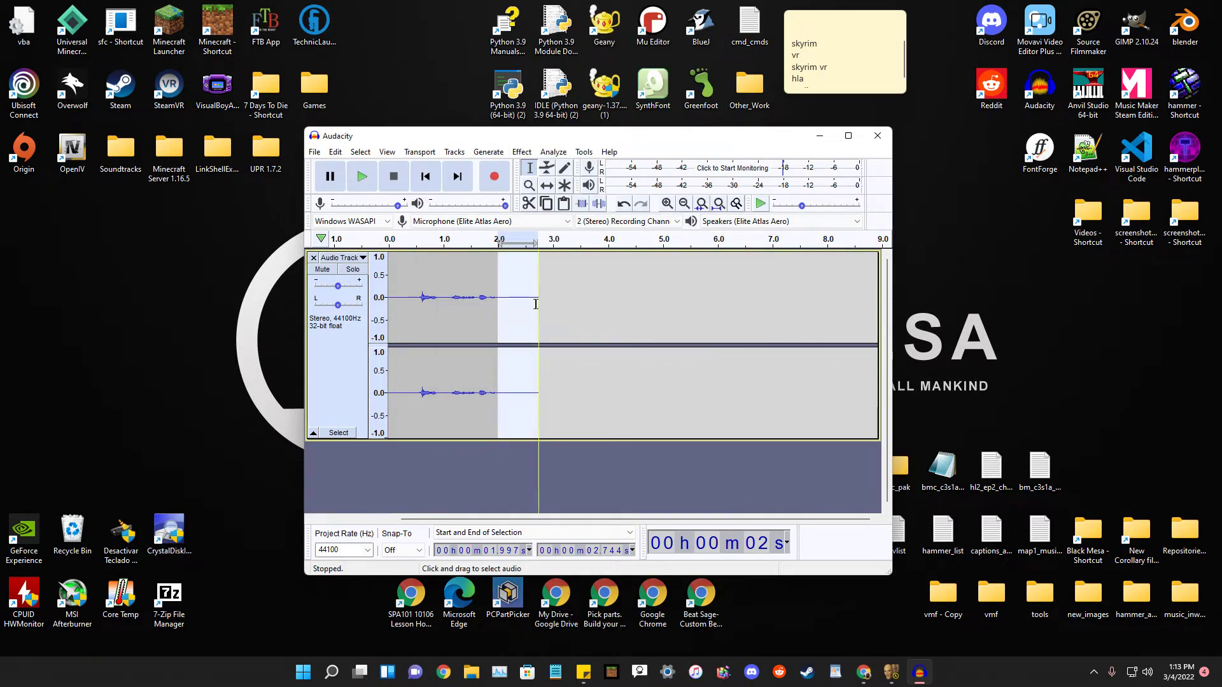
Apply Noise Reduction to the entire voice clip and play the result from near the start.
{"action": "key", "text": "ctrl+a"}
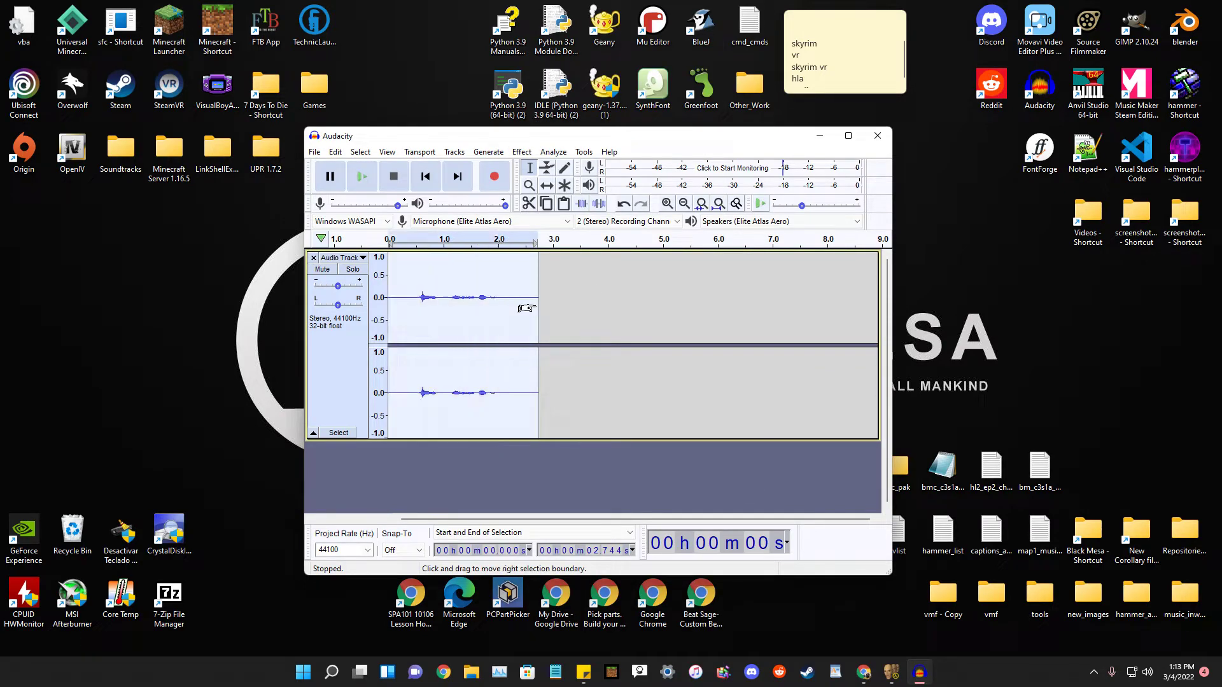
{"action": "left_click", "coordinate": [522, 151]}
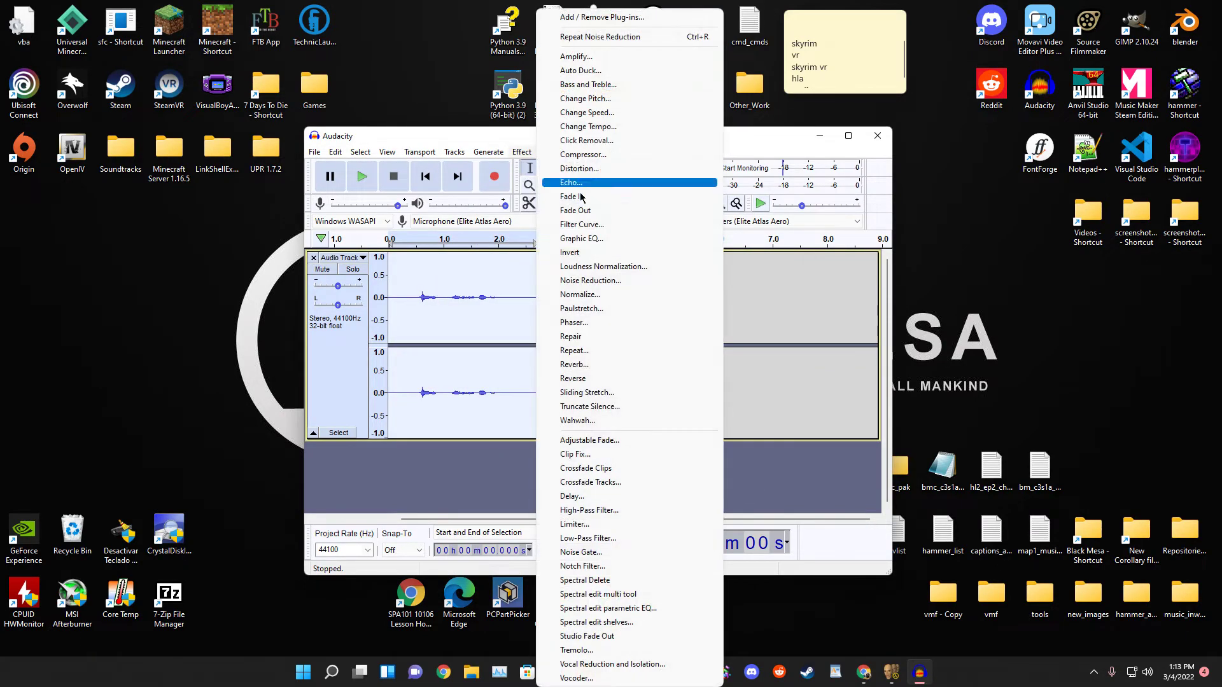
{"action": "left_click", "coordinate": [592, 281]}
{"action": "left_click", "coordinate": [640, 461]}
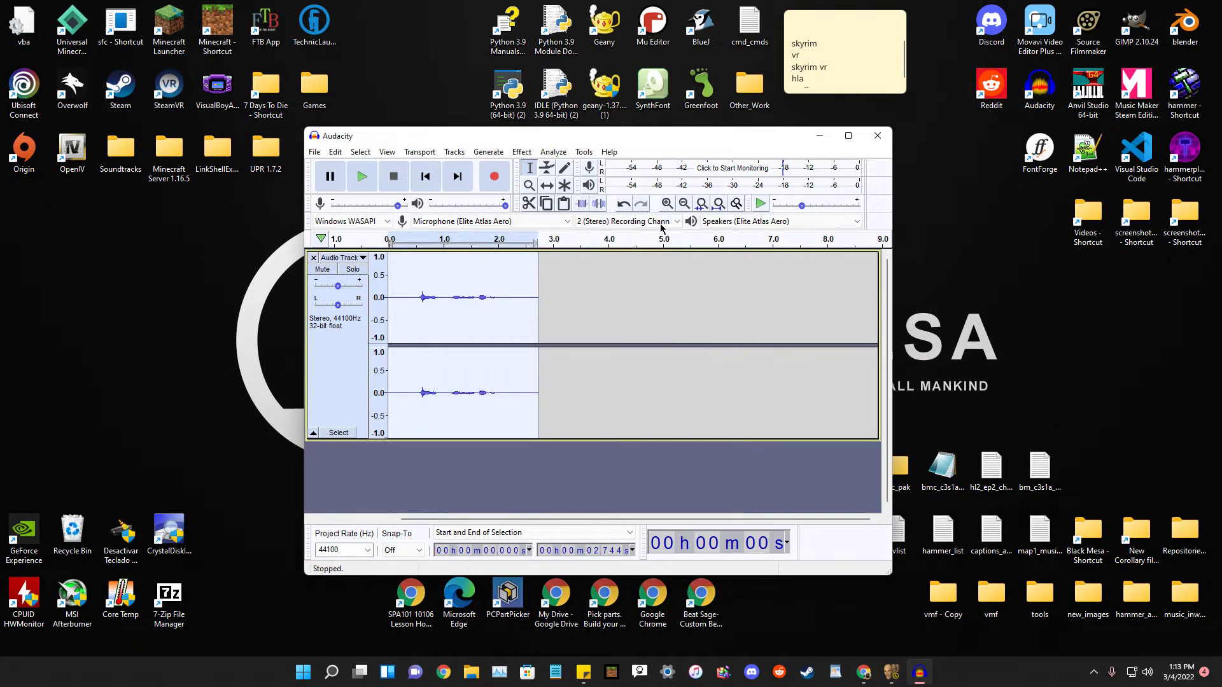
{"action": "left_click", "coordinate": [536, 298]}
{"action": "left_click", "coordinate": [395, 295]}
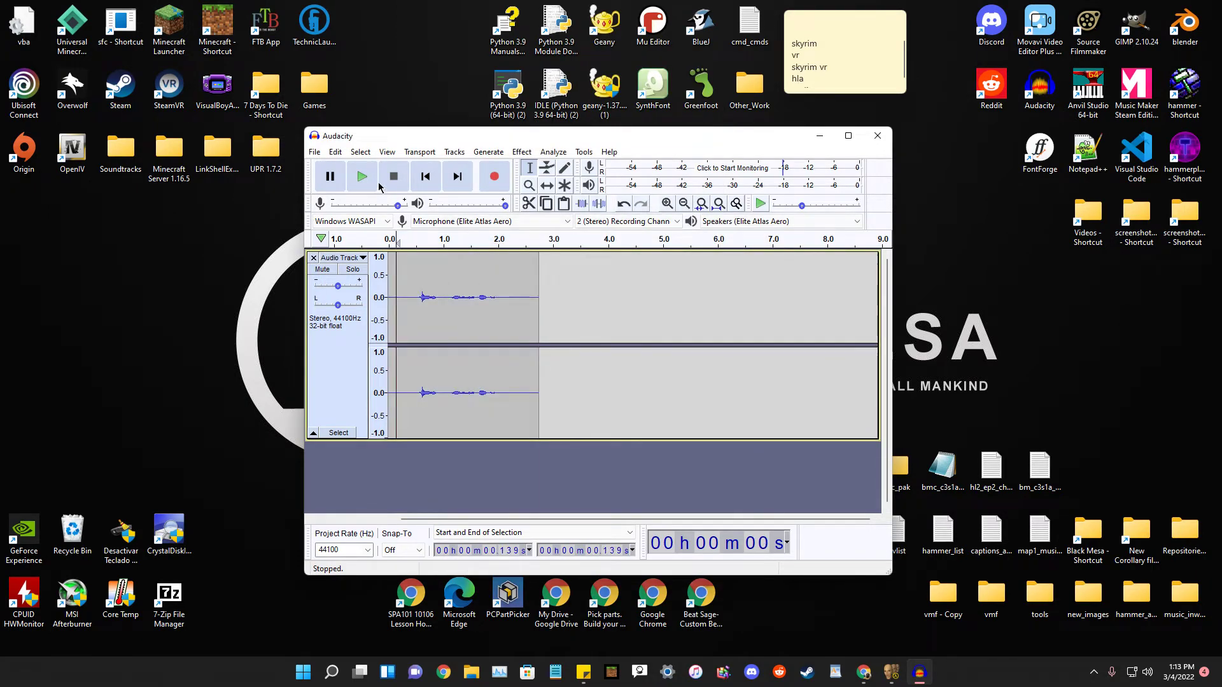
{"action": "left_click", "coordinate": [357, 173]}
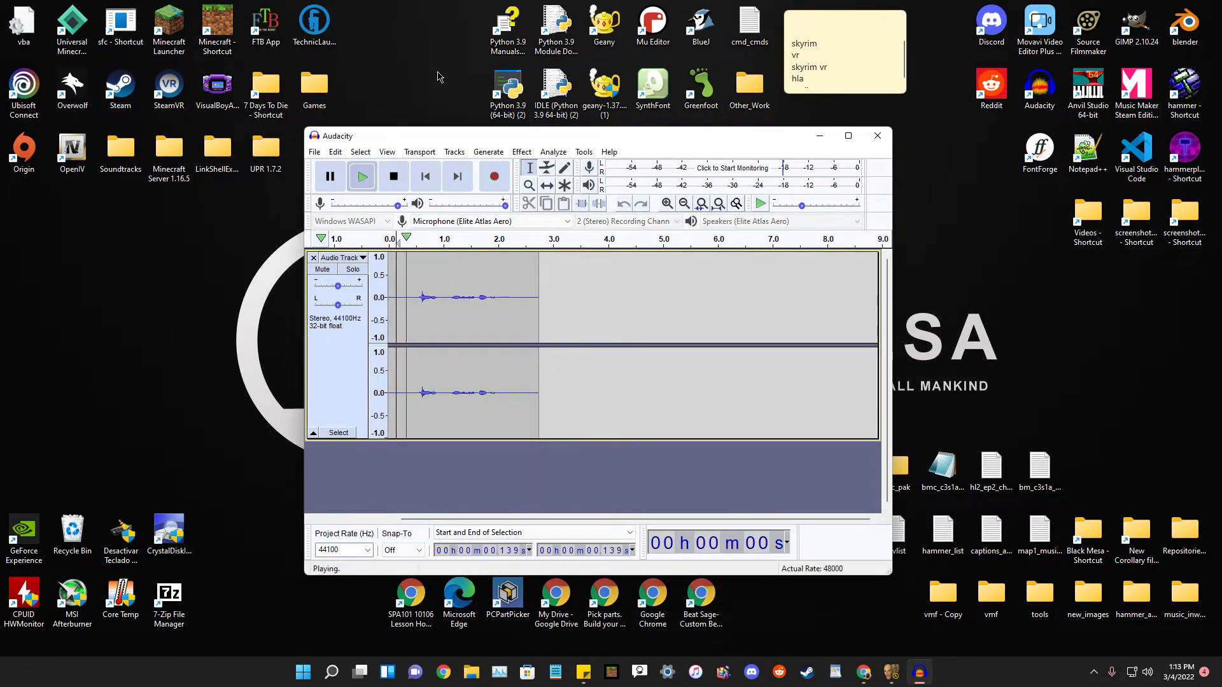
{"action": "left_click", "coordinate": [330, 177]}
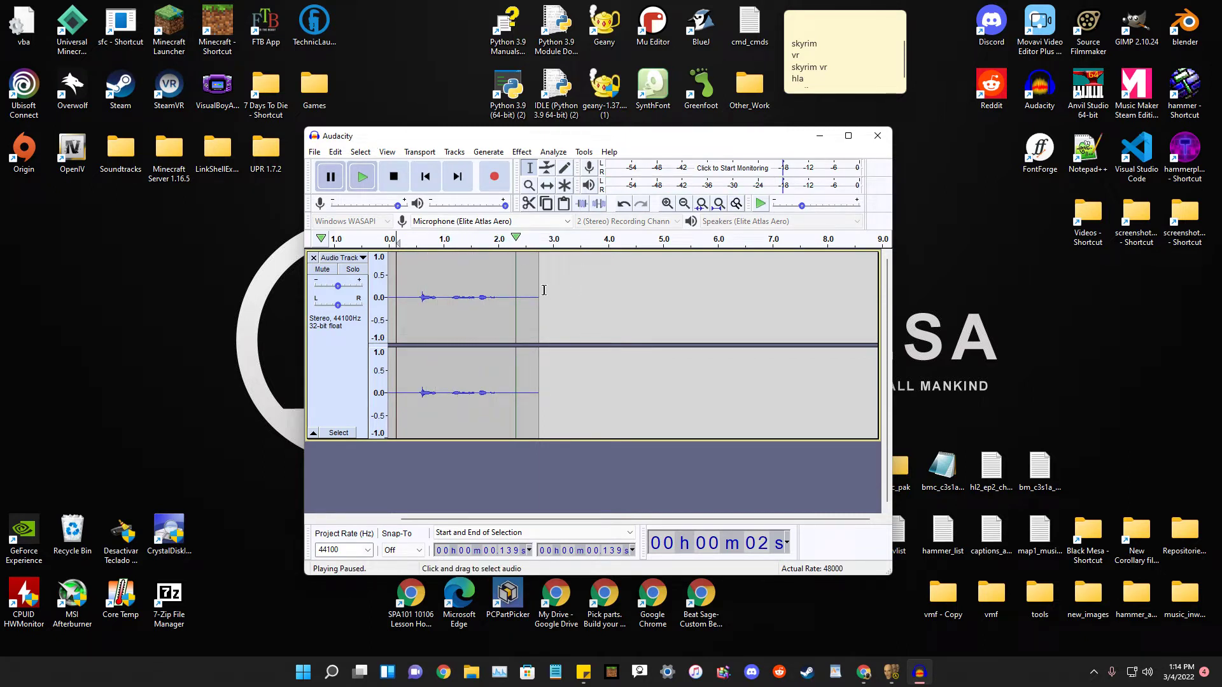
Amplify the entire voice clip and play it back to check the loudness.
{"action": "double_click", "coordinate": [532, 288]}
{"action": "left_click", "coordinate": [521, 151]}
{"action": "left_click", "coordinate": [563, 61]}
{"action": "left_click", "coordinate": [625, 403]}
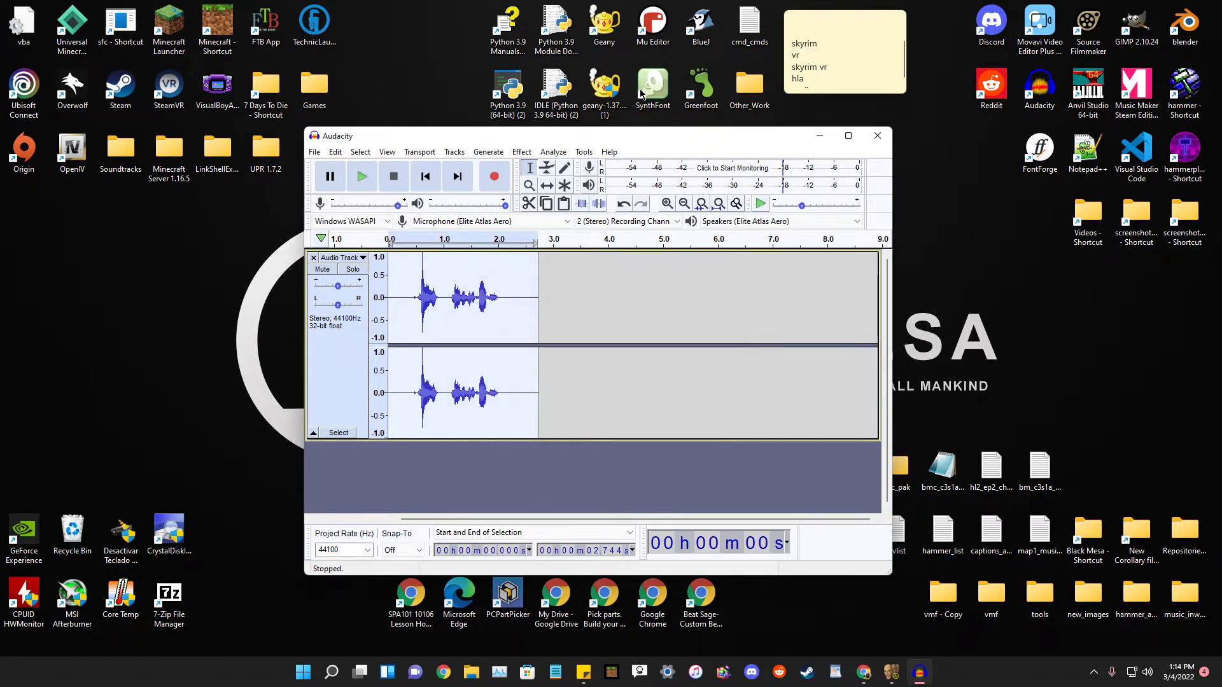
{"action": "left_click", "coordinate": [361, 177]}
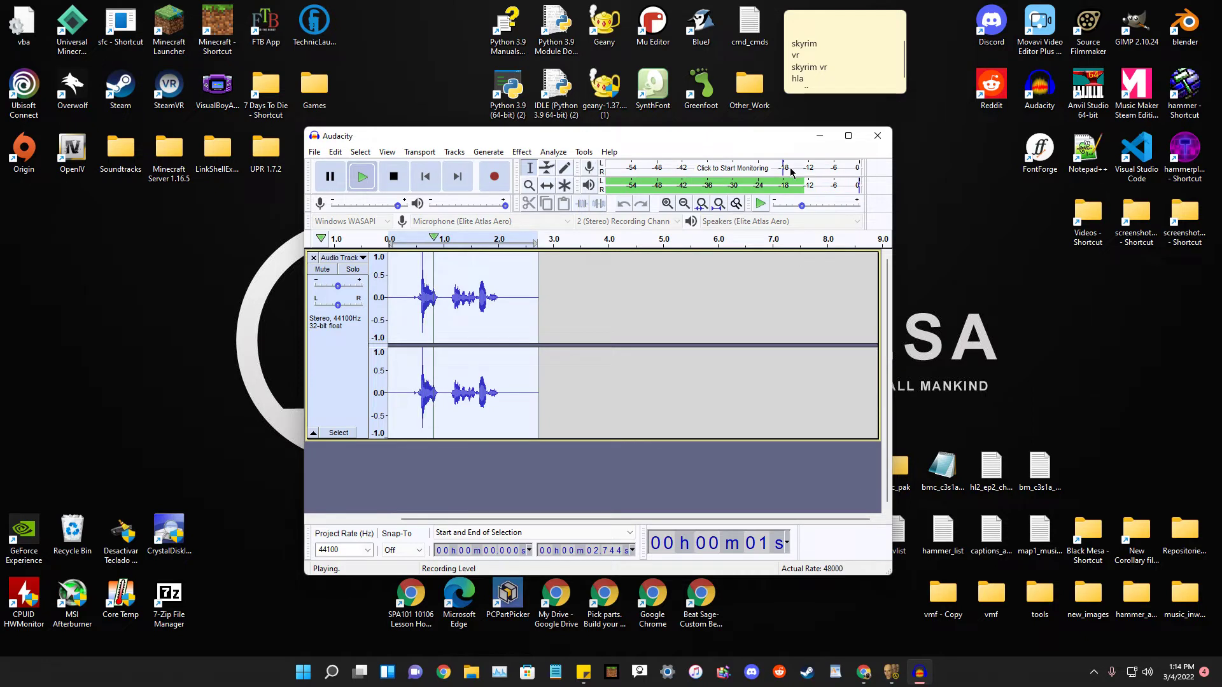
{"action": "key", "text": "p"}
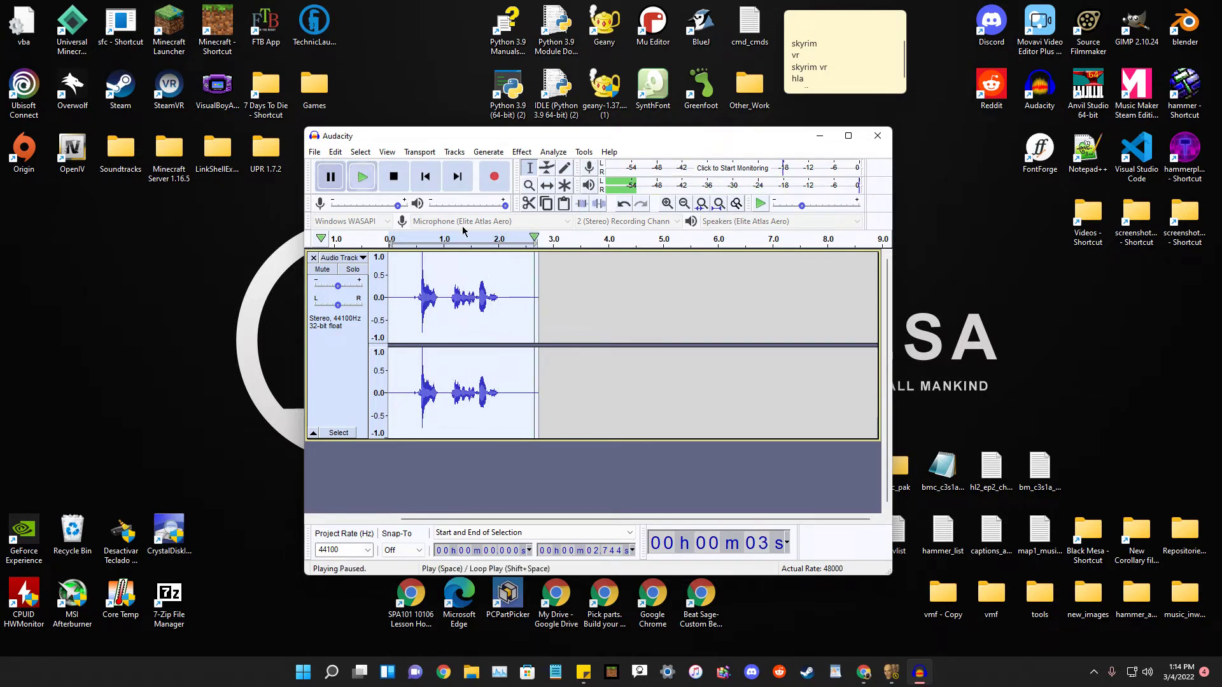
Select the silent tail from about 2.06 to 2.74 seconds and capture its noise profile for Noise Reduction.
{"action": "left_click_drag", "start_coordinate": [532, 299], "coordinate": [499, 297]}
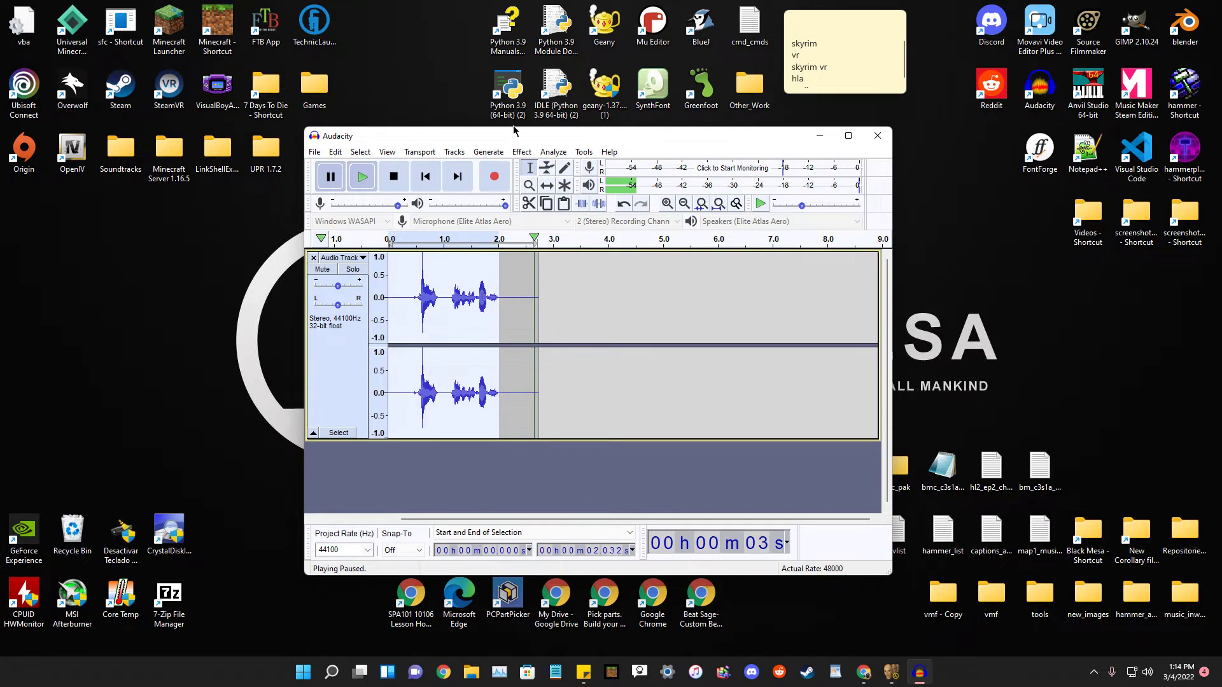
{"action": "left_click", "coordinate": [538, 290]}
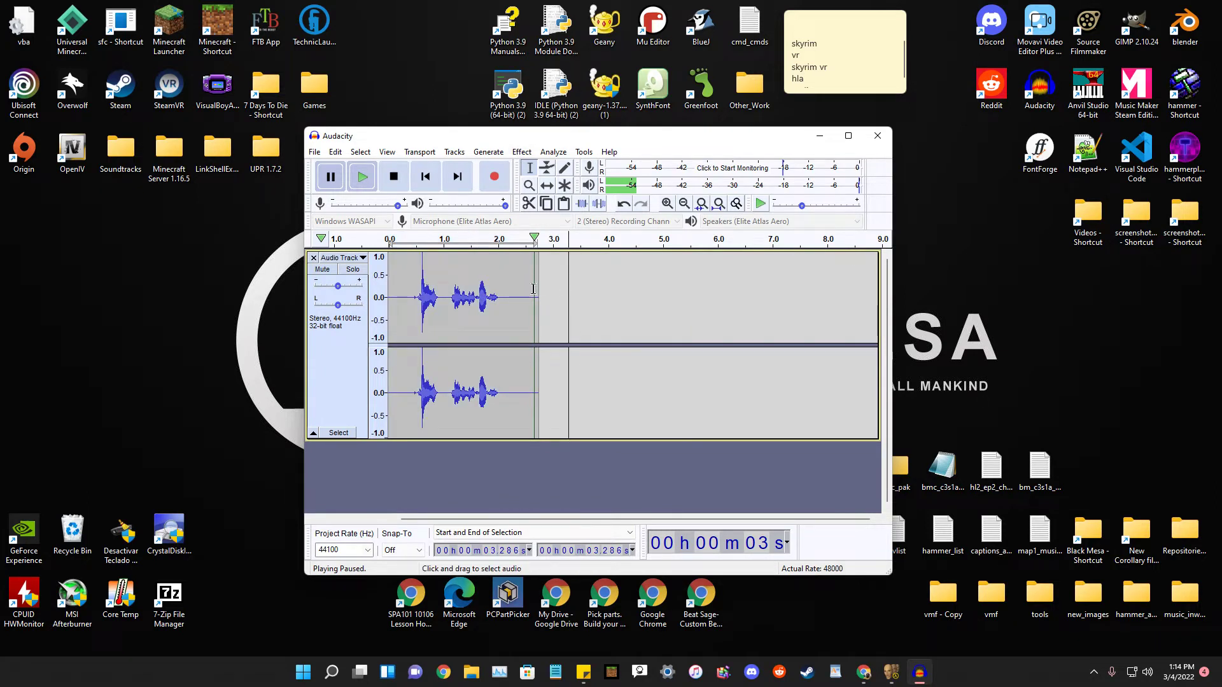
{"action": "left_click_drag", "start_coordinate": [538, 289], "coordinate": [501, 287]}
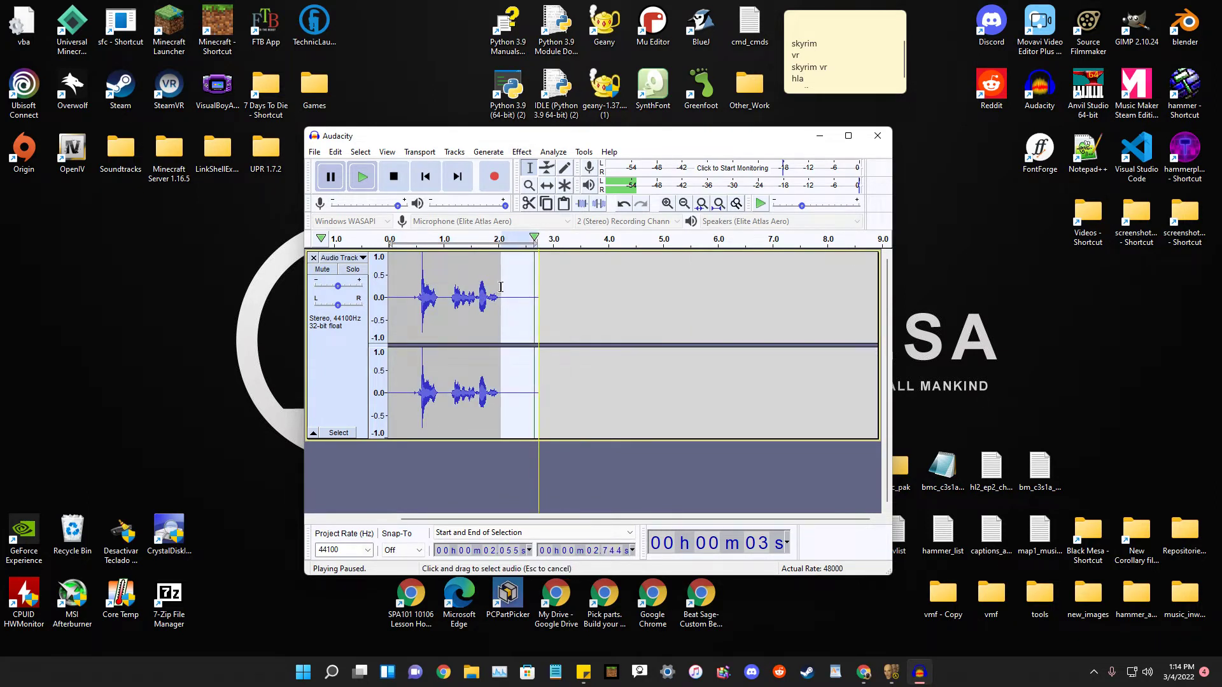
{"action": "left_click", "coordinate": [521, 153]}
{"action": "left_click", "coordinate": [581, 294]}
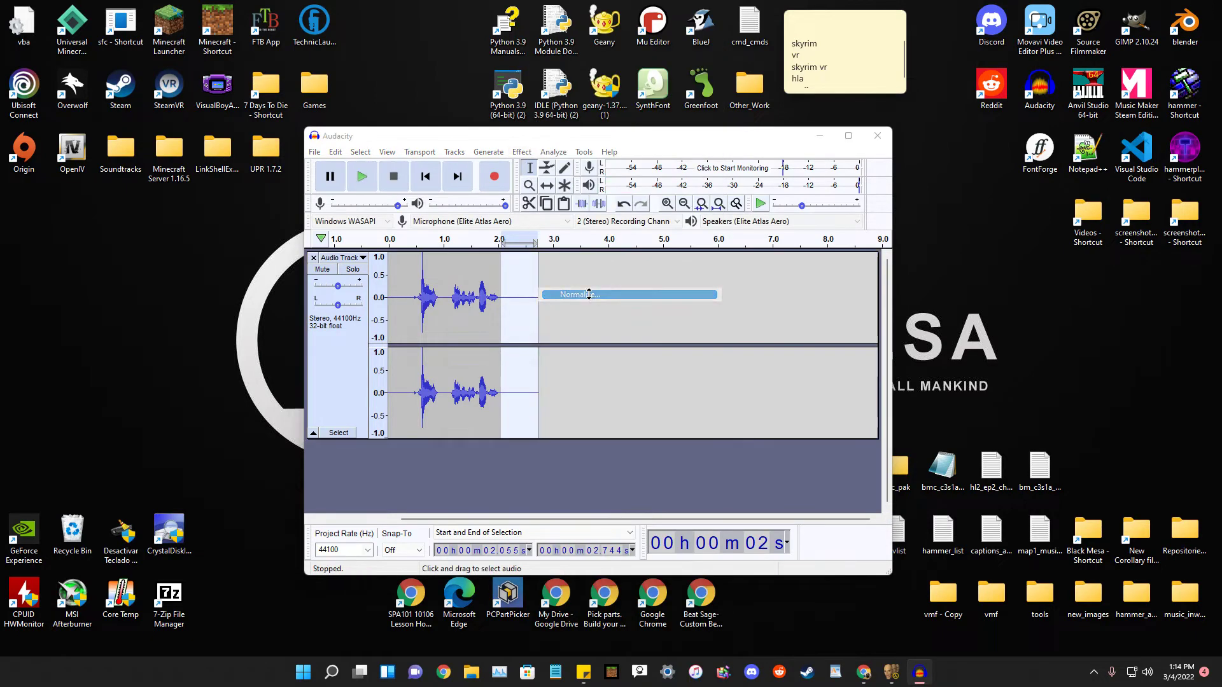
{"action": "left_click", "coordinate": [718, 302]}
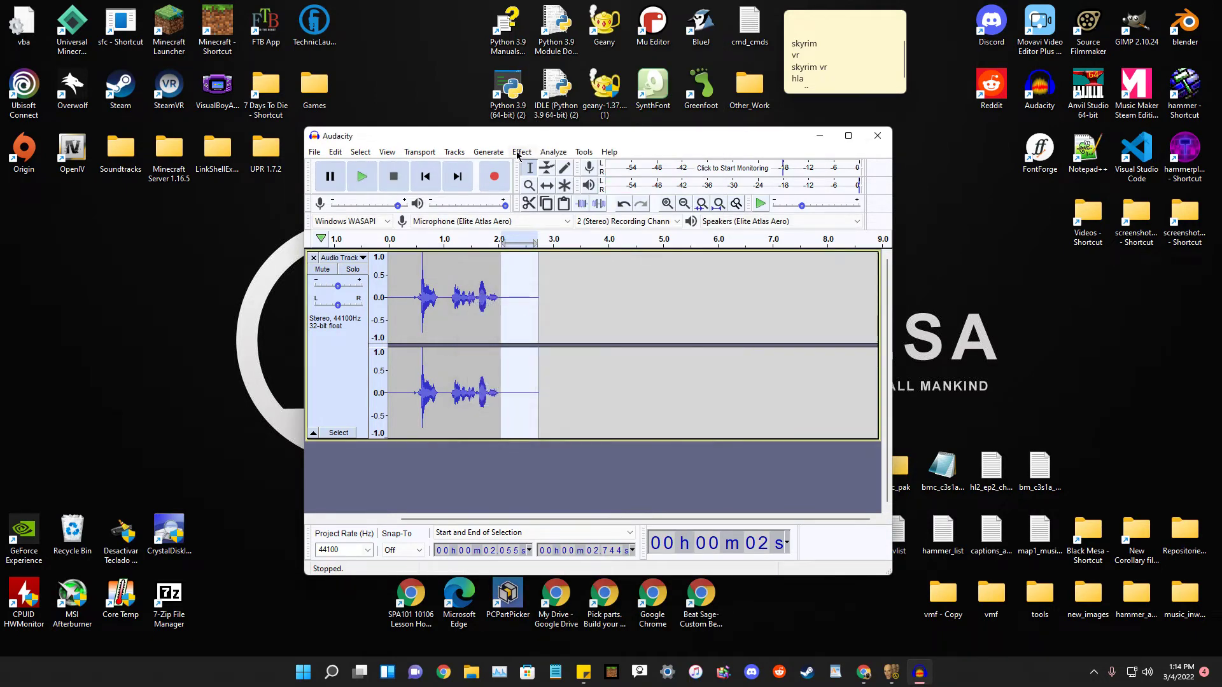
{"action": "left_click", "coordinate": [522, 152]}
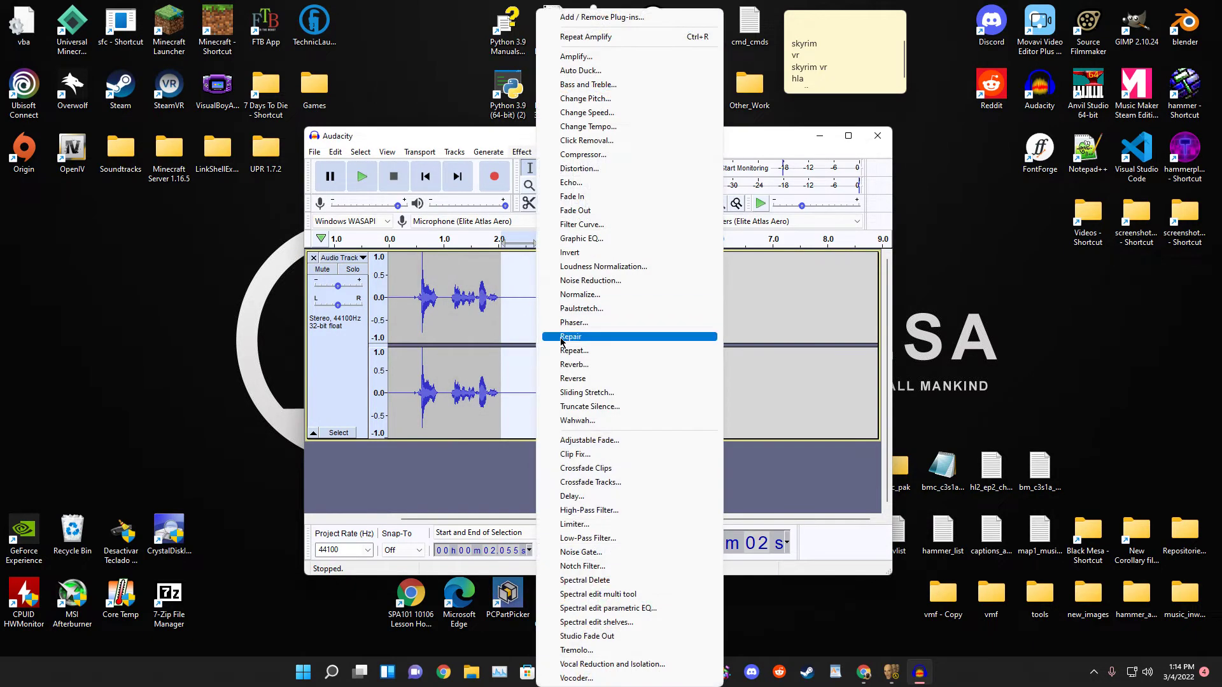
{"action": "left_click", "coordinate": [597, 280]}
{"action": "left_click", "coordinate": [610, 296]}
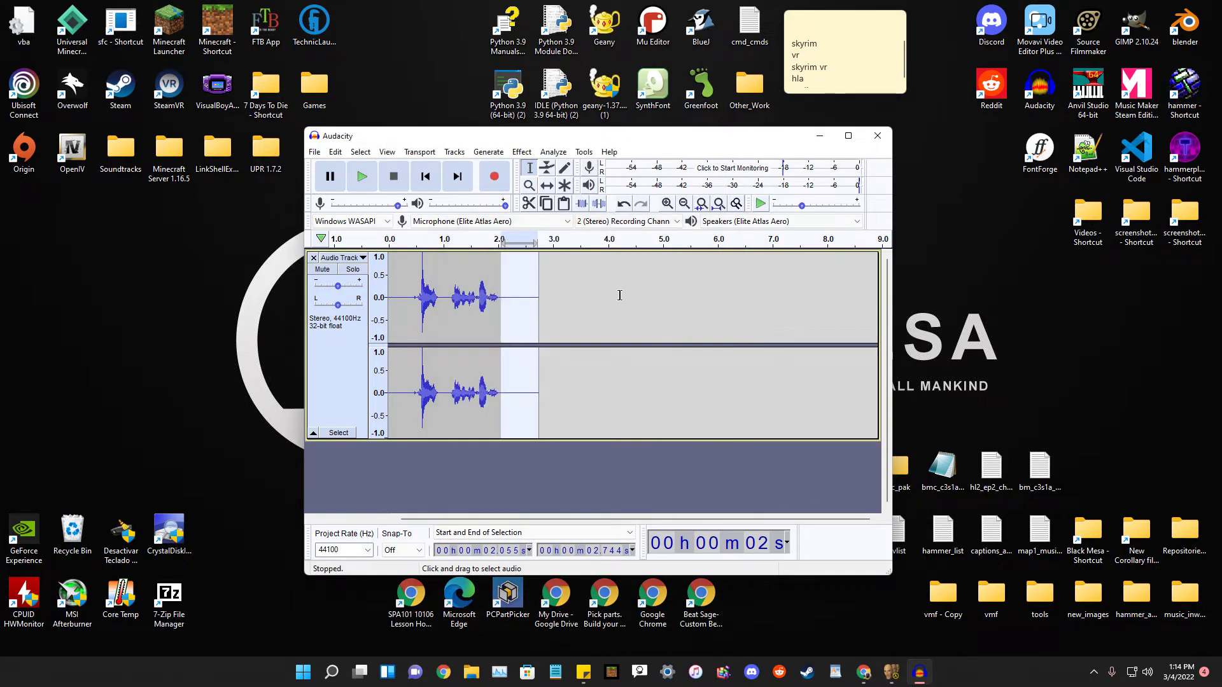
Run Noise Reduction over the whole amplified clip and listen to it from near the beginning.
{"action": "key", "text": "ctrl+a"}
{"action": "left_click", "coordinate": [521, 152]}
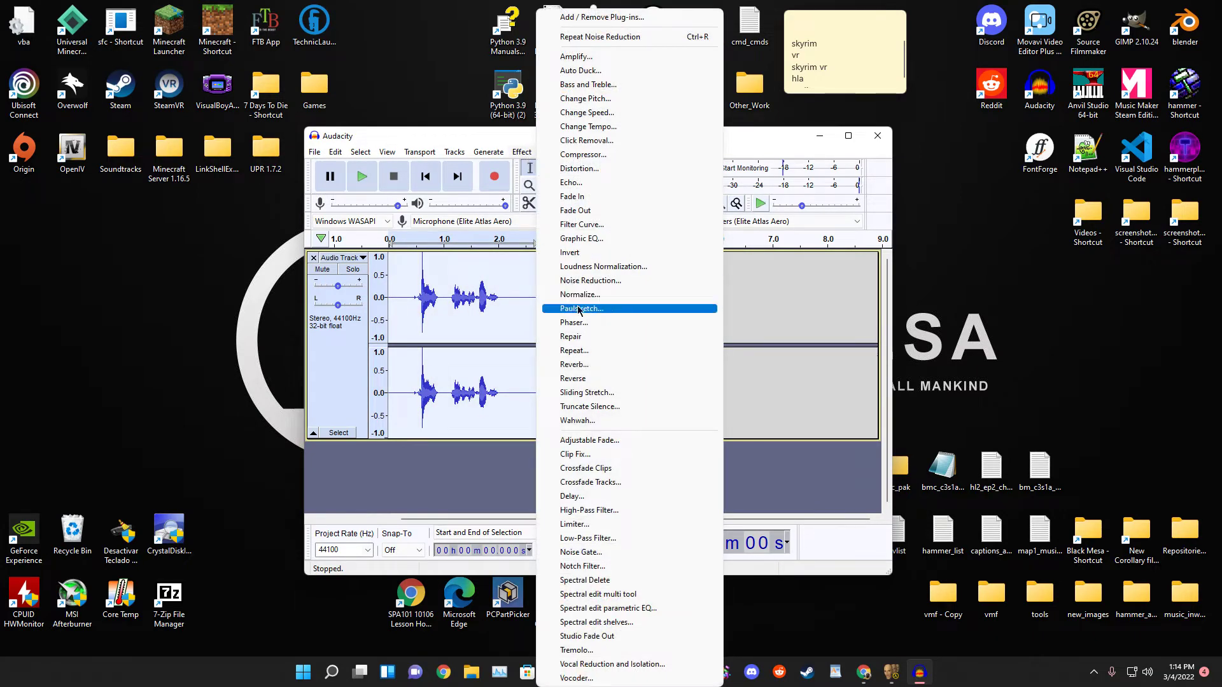
{"action": "left_click", "coordinate": [589, 281]}
{"action": "left_click", "coordinate": [636, 454]}
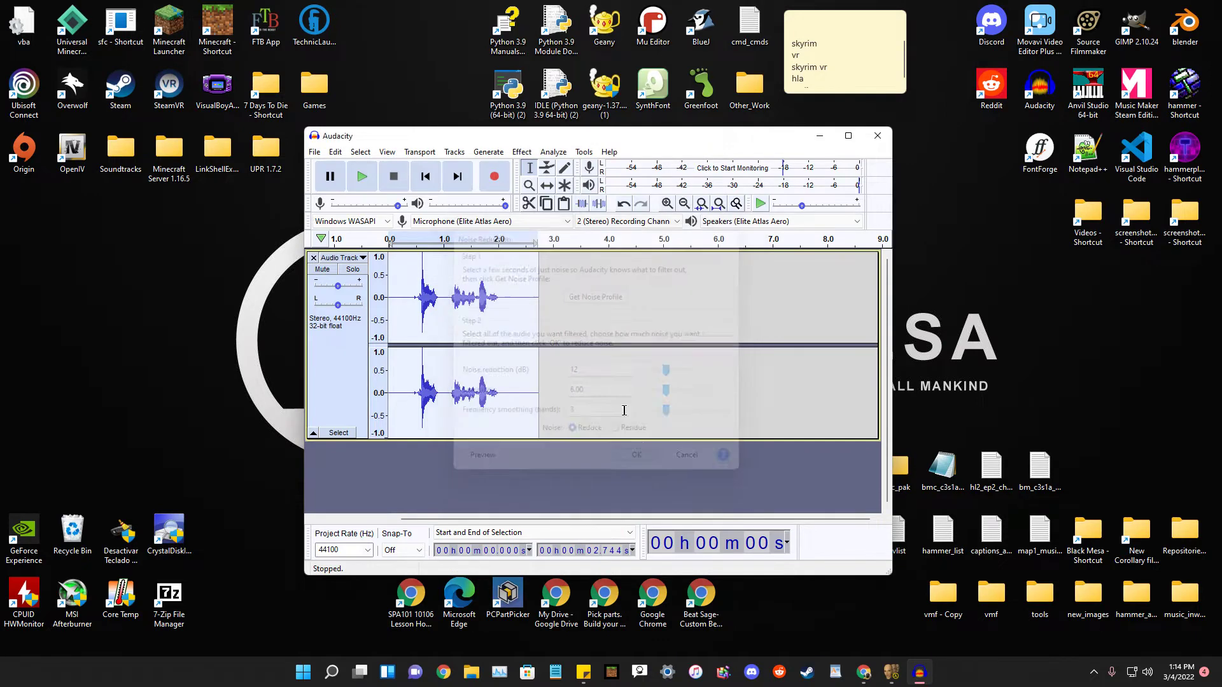
{"action": "left_click", "coordinate": [397, 267]}
{"action": "left_click", "coordinate": [362, 177]}
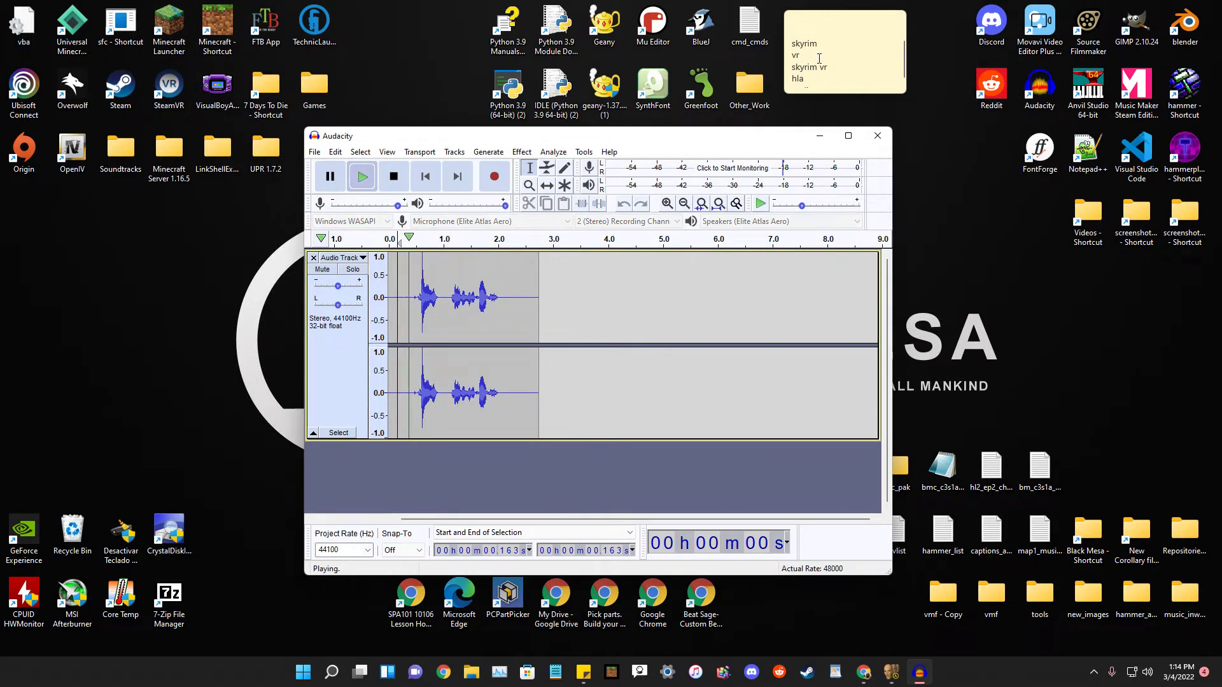
{"action": "left_click", "coordinate": [334, 179]}
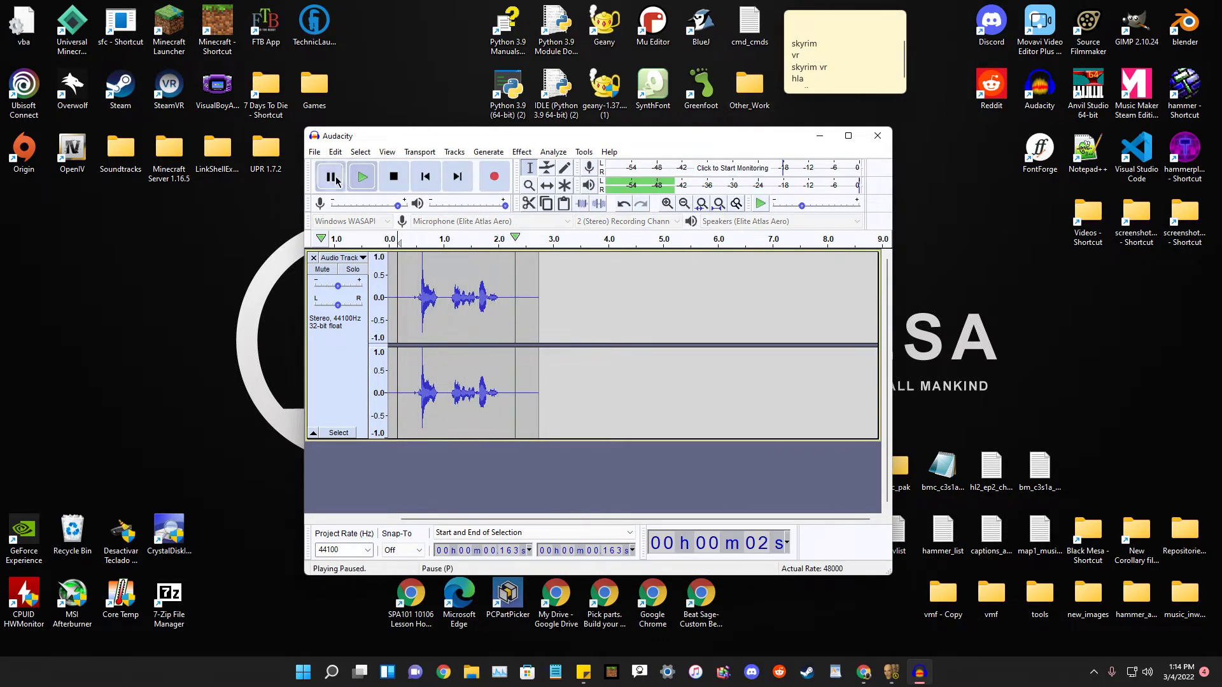
Delete the silence from about 2.04 to 2.69 seconds and roughly the first 0.4 seconds before the speech.
{"action": "left_click_drag", "start_coordinate": [611, 138], "coordinate": [651, 142]}
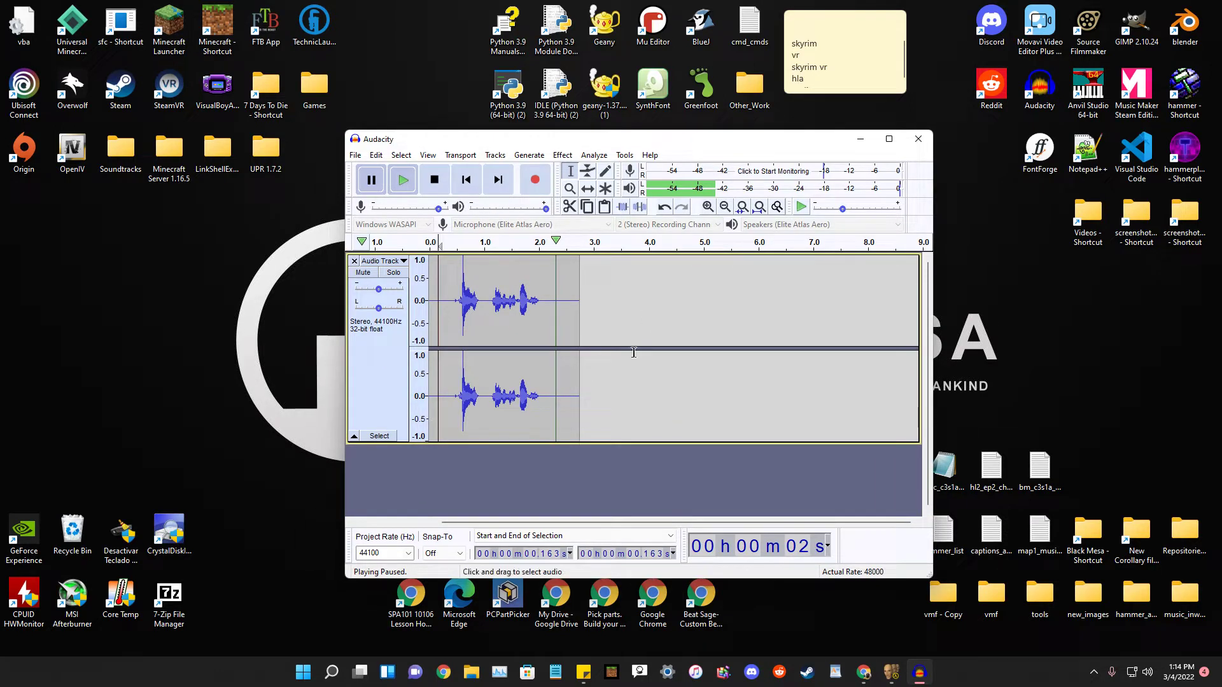
{"action": "left_click_drag", "start_coordinate": [579, 305], "coordinate": [541, 298]}
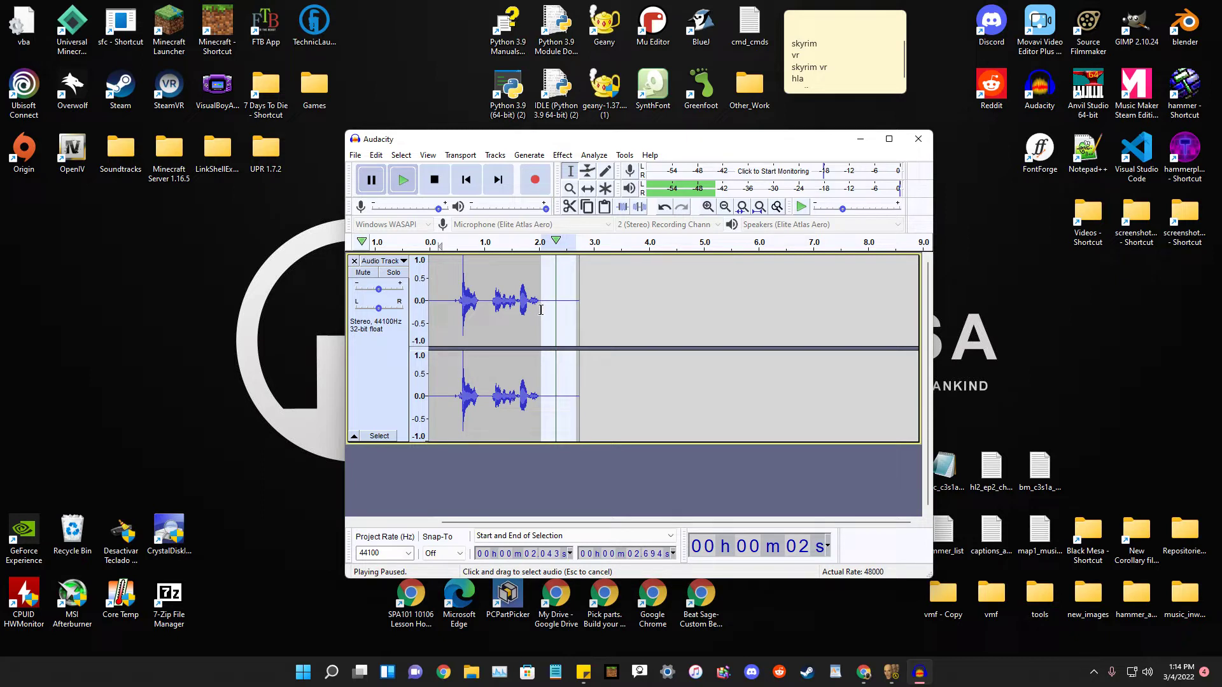
{"action": "key", "text": "Delete"}
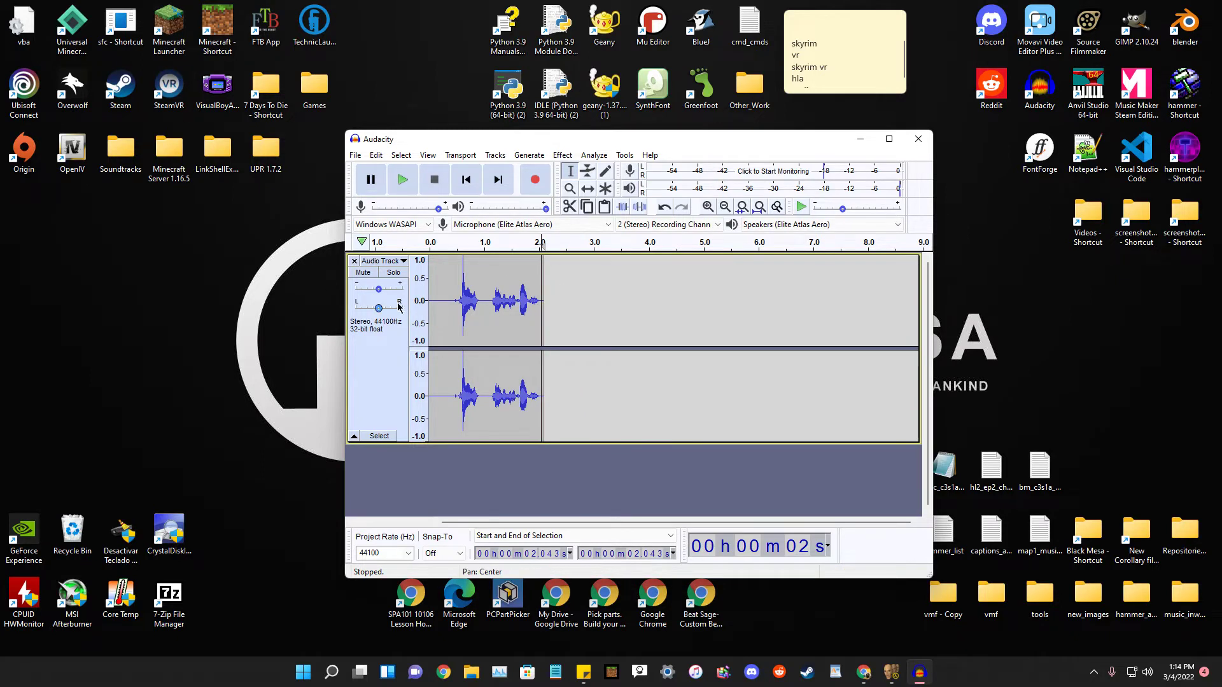
{"action": "left_click_drag", "start_coordinate": [430, 297], "coordinate": [453, 299]}
{"action": "key", "text": "Delete"}
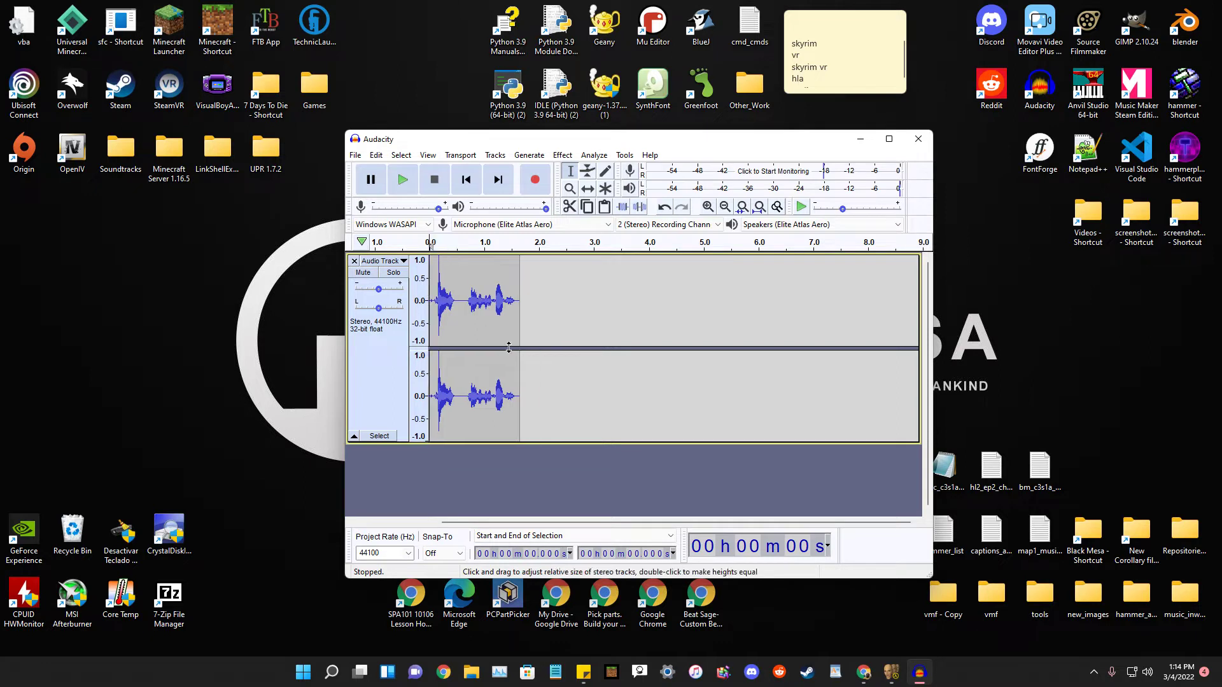
{"action": "left_click", "coordinate": [355, 155]}
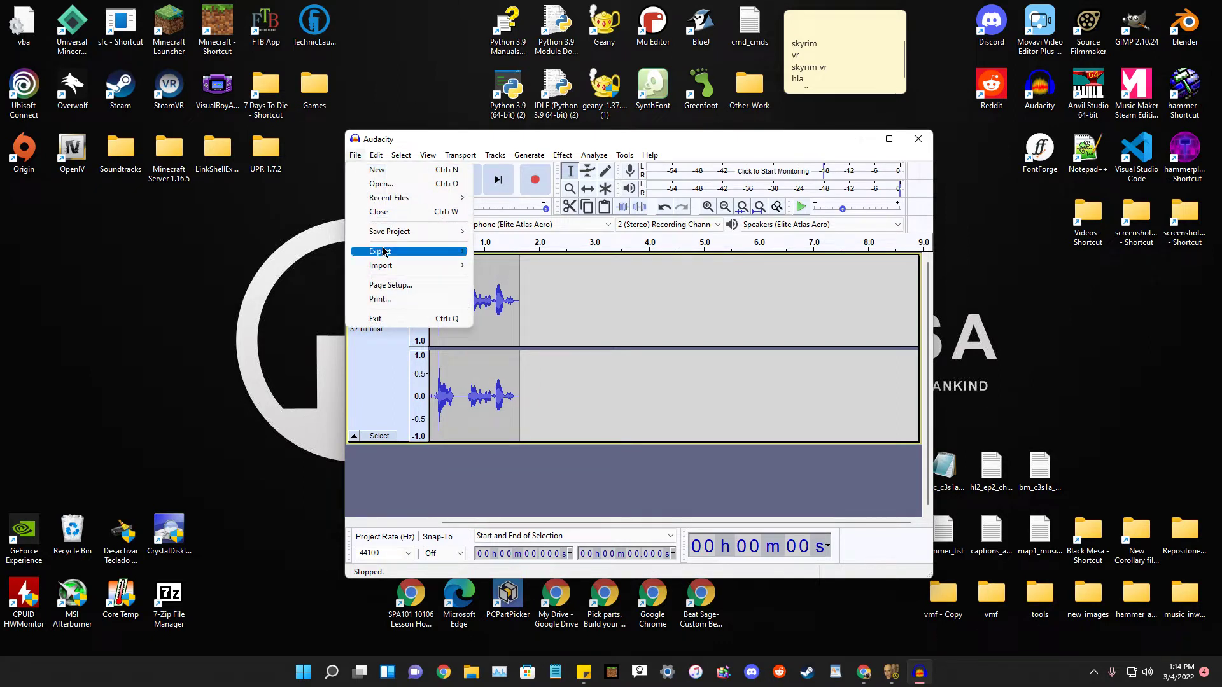
{"action": "mouse_move", "coordinate": [384, 252]}
{"action": "left_click", "coordinate": [786, 289]}
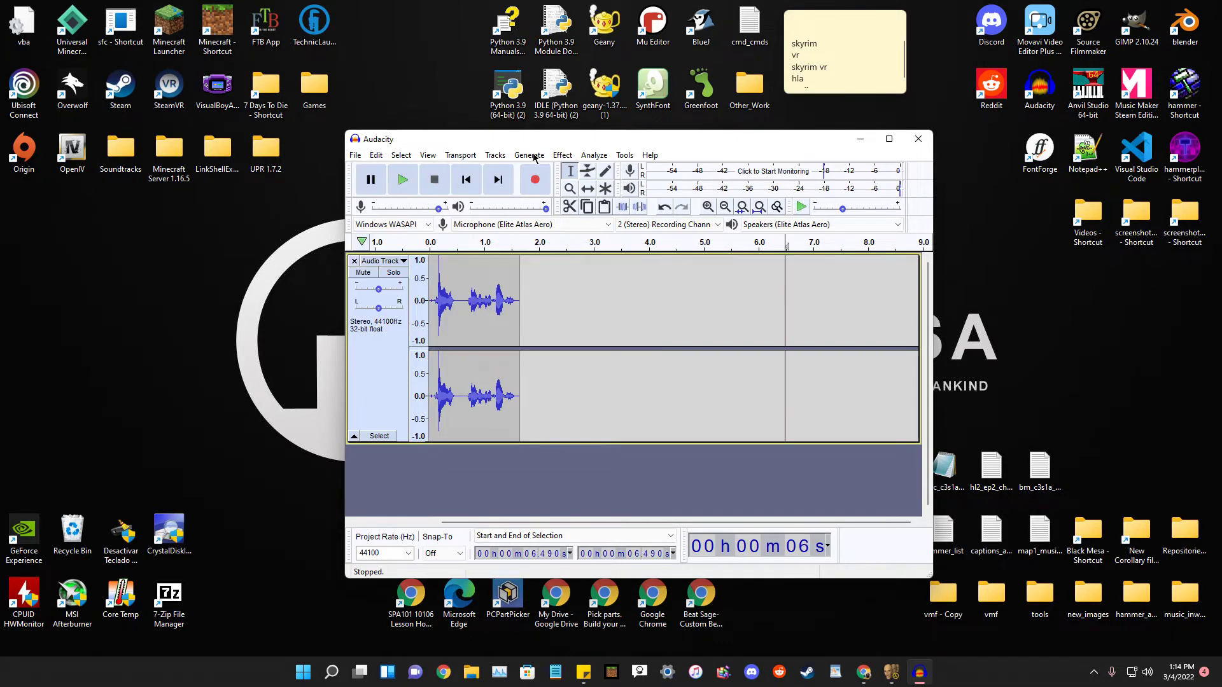
Select the whole trimmed clip and mix the stereo track down to mono.
{"action": "left_click_drag", "start_coordinate": [521, 281], "coordinate": [428, 287]}
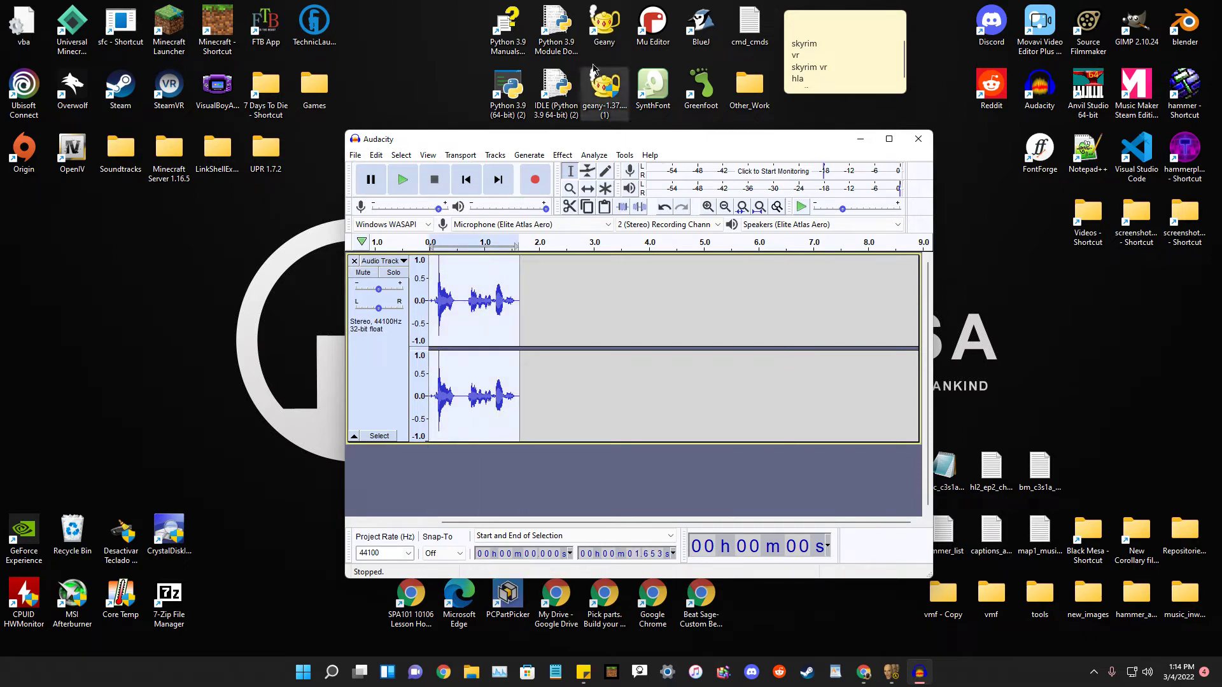
{"action": "left_click", "coordinate": [494, 156]}
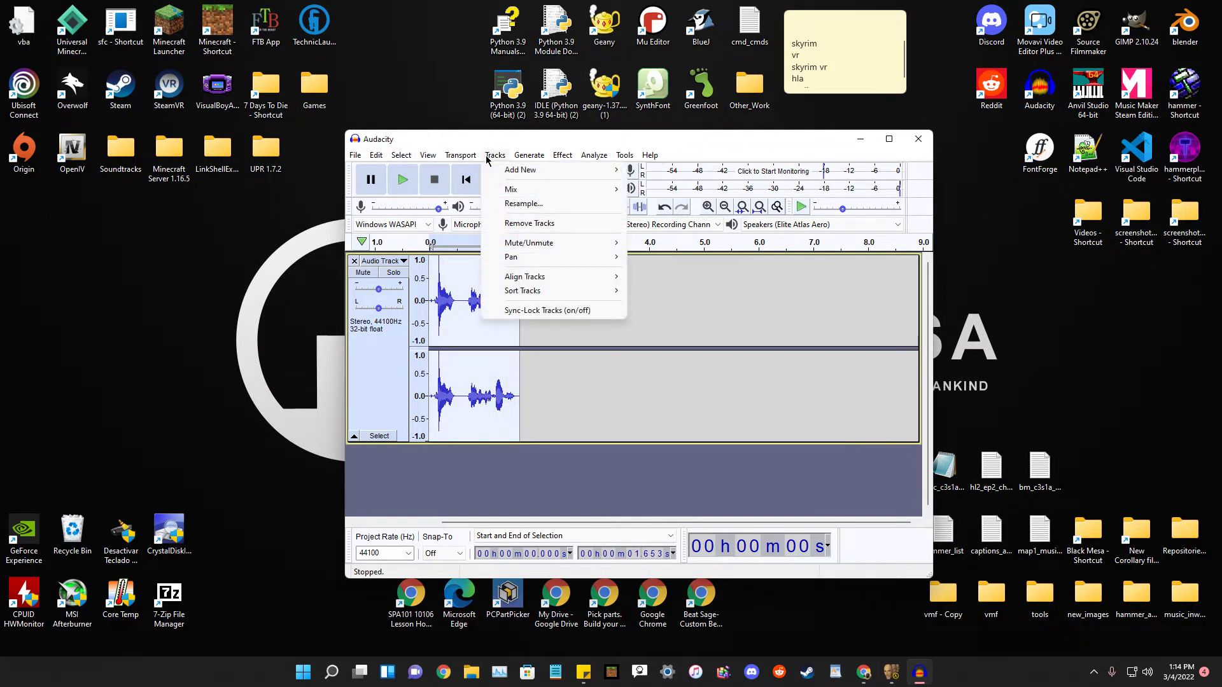
{"action": "left_click", "coordinate": [494, 156]}
{"action": "left_click", "coordinate": [563, 154]}
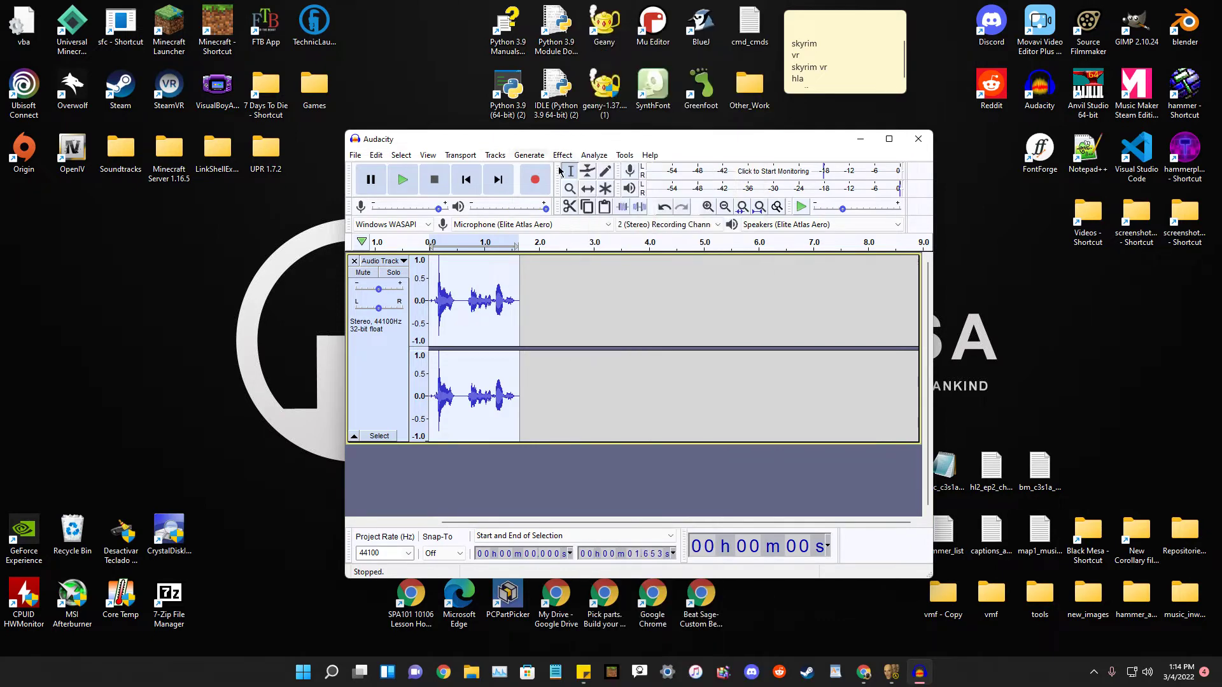
{"action": "left_click", "coordinate": [541, 156]}
{"action": "left_click", "coordinate": [541, 157]}
{"action": "left_click", "coordinate": [498, 157]}
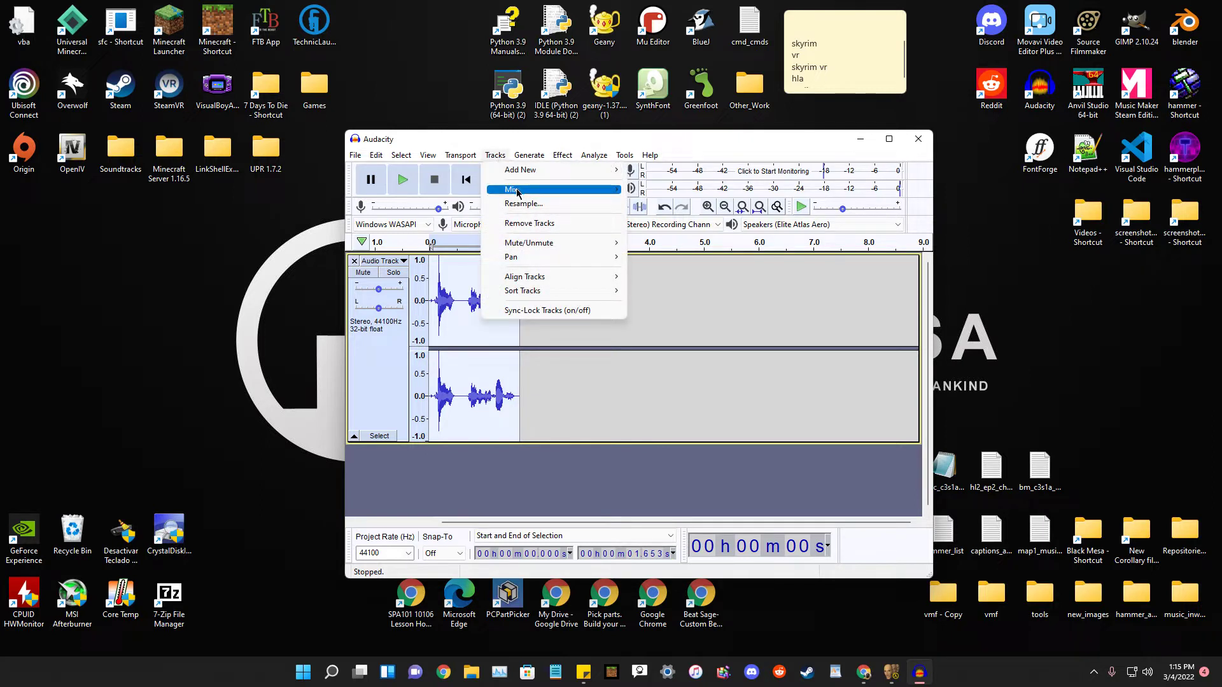
{"action": "mouse_move", "coordinate": [520, 191]}
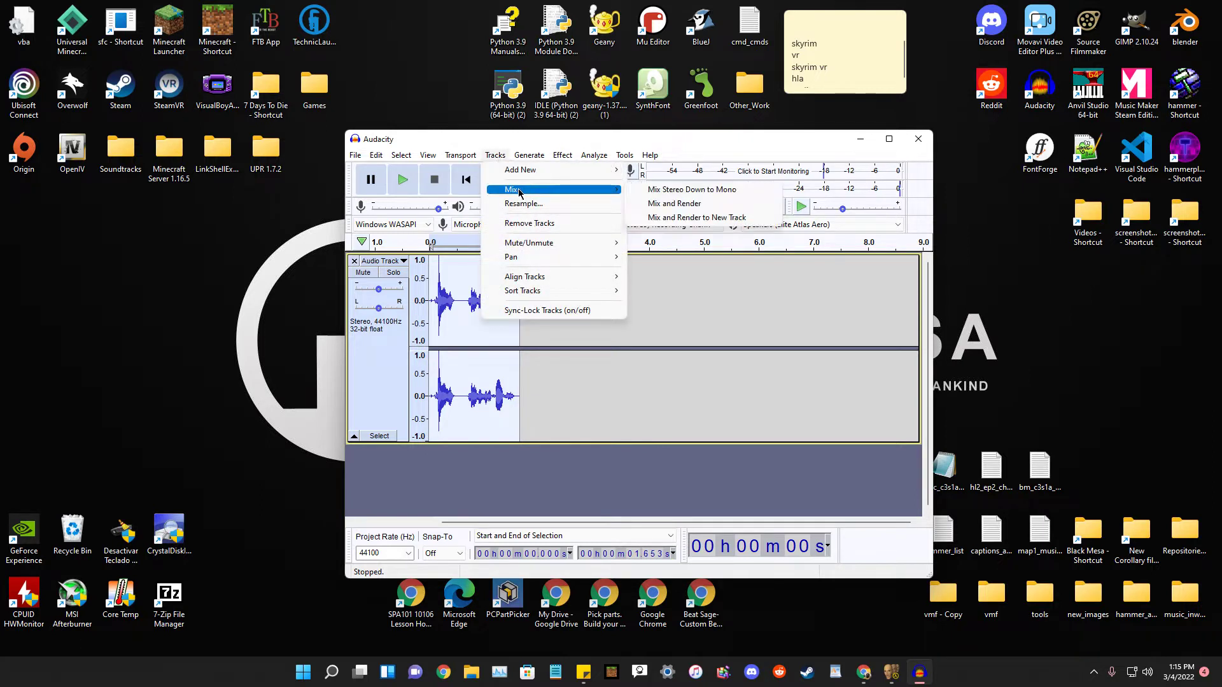
{"action": "left_click", "coordinate": [746, 189]}
{"action": "left_click", "coordinate": [561, 290]}
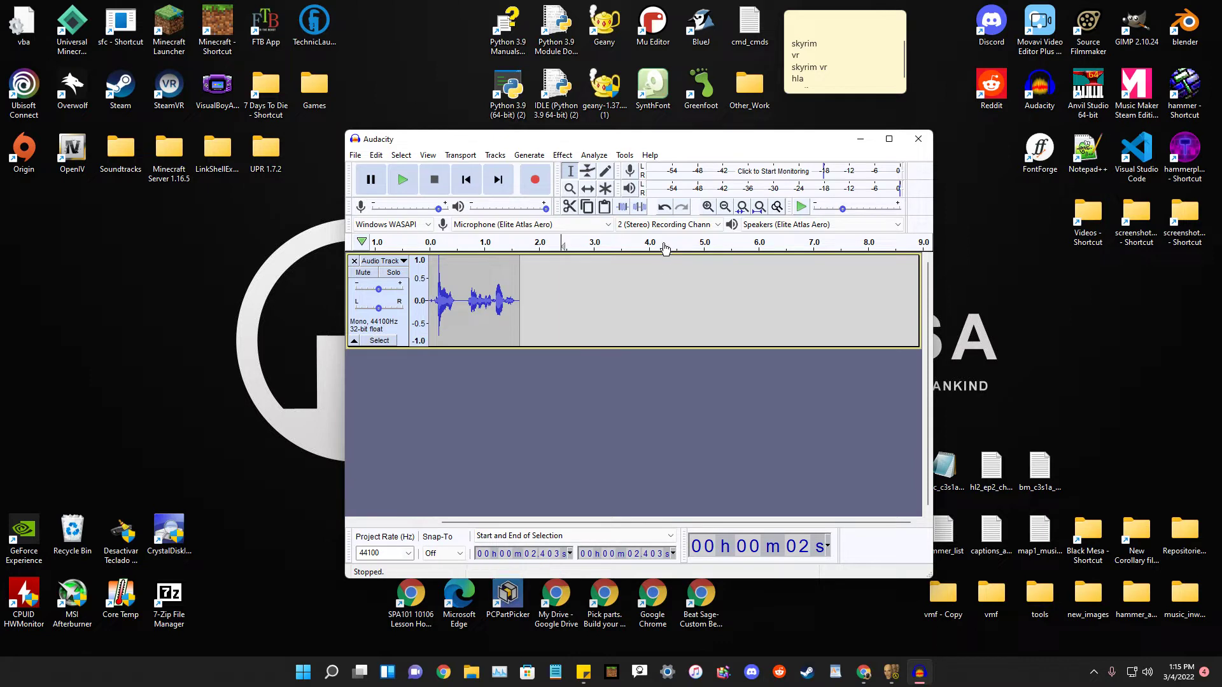
Select the mono track, clear the selection, and collapse the track.
{"action": "left_click", "coordinate": [359, 333]}
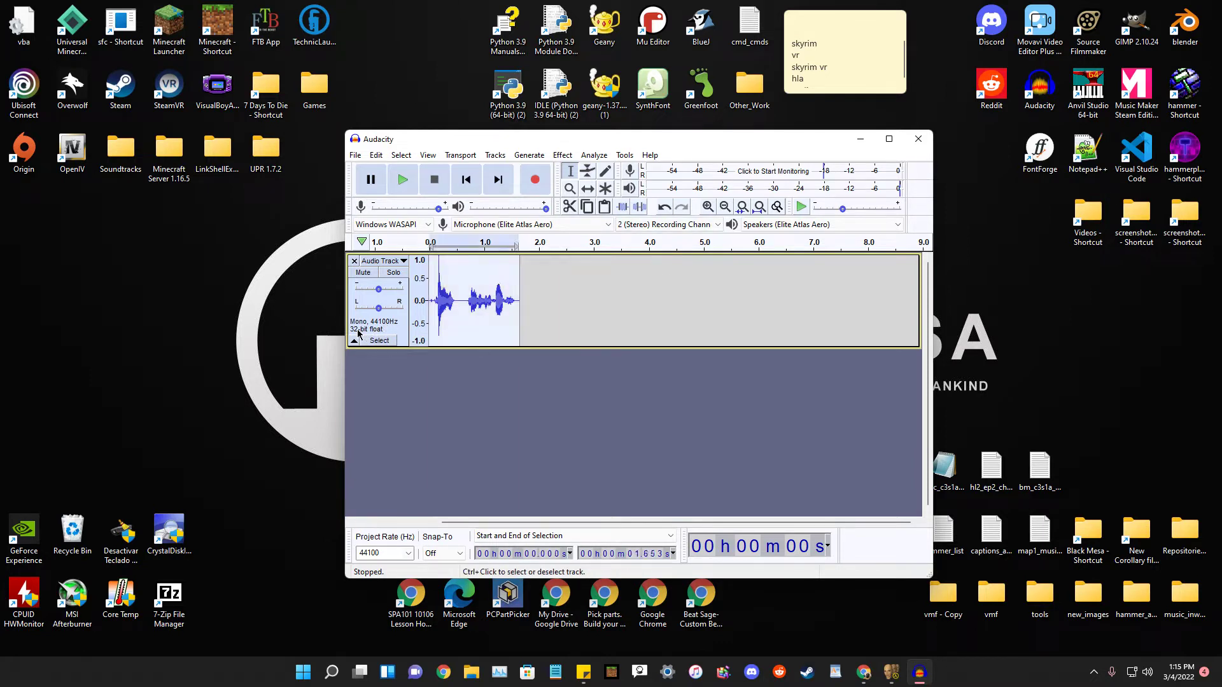
{"action": "left_click", "coordinate": [535, 291]}
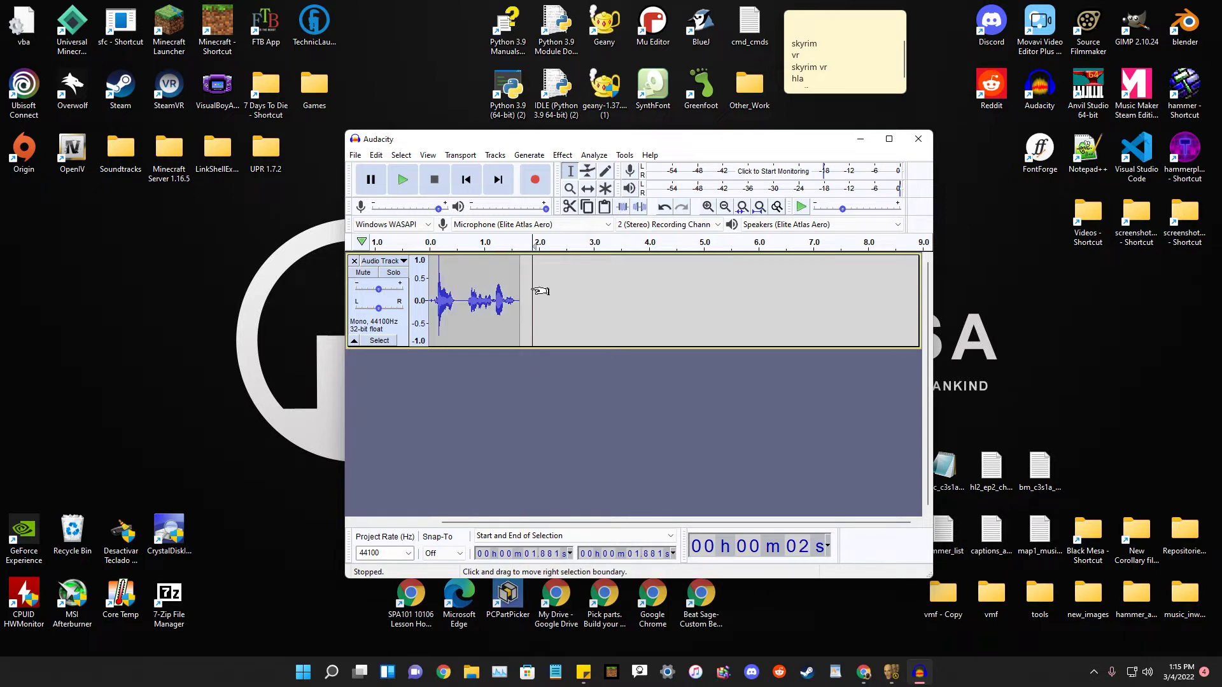
{"action": "left_click", "coordinate": [354, 341]}
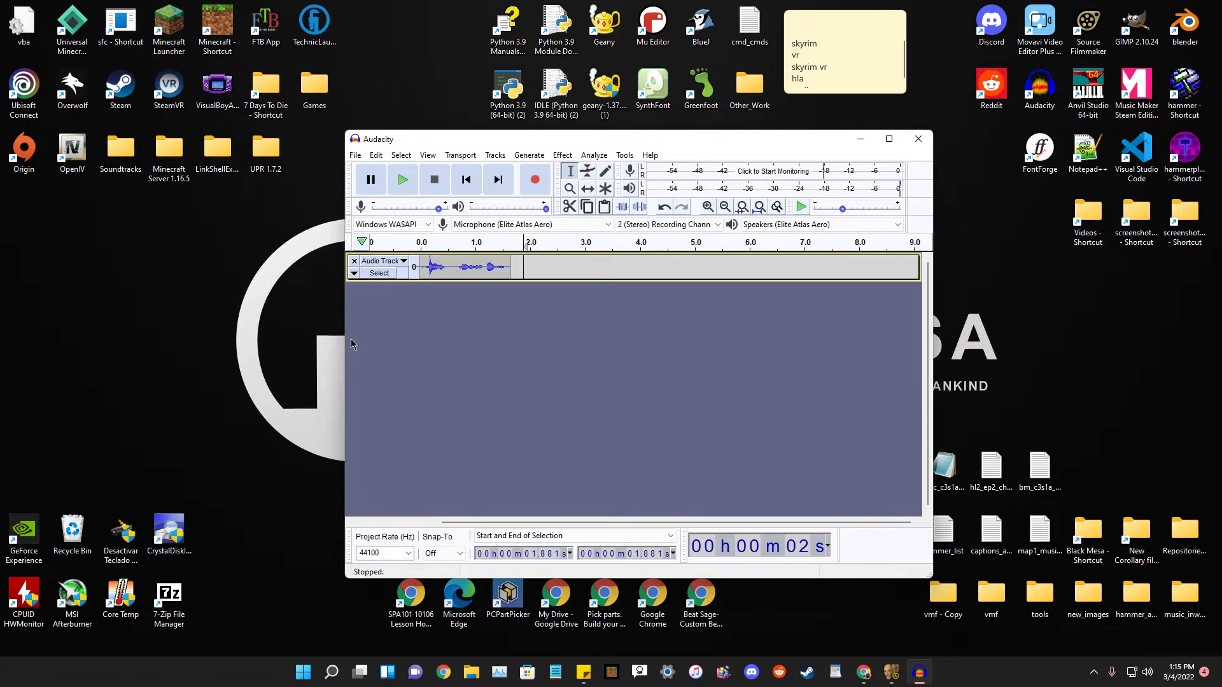
Expand the mono track and export it to the Desktop as a WAV file named faceposer_test, leaving the metadata tags empty.
{"action": "left_click", "coordinate": [354, 273]}
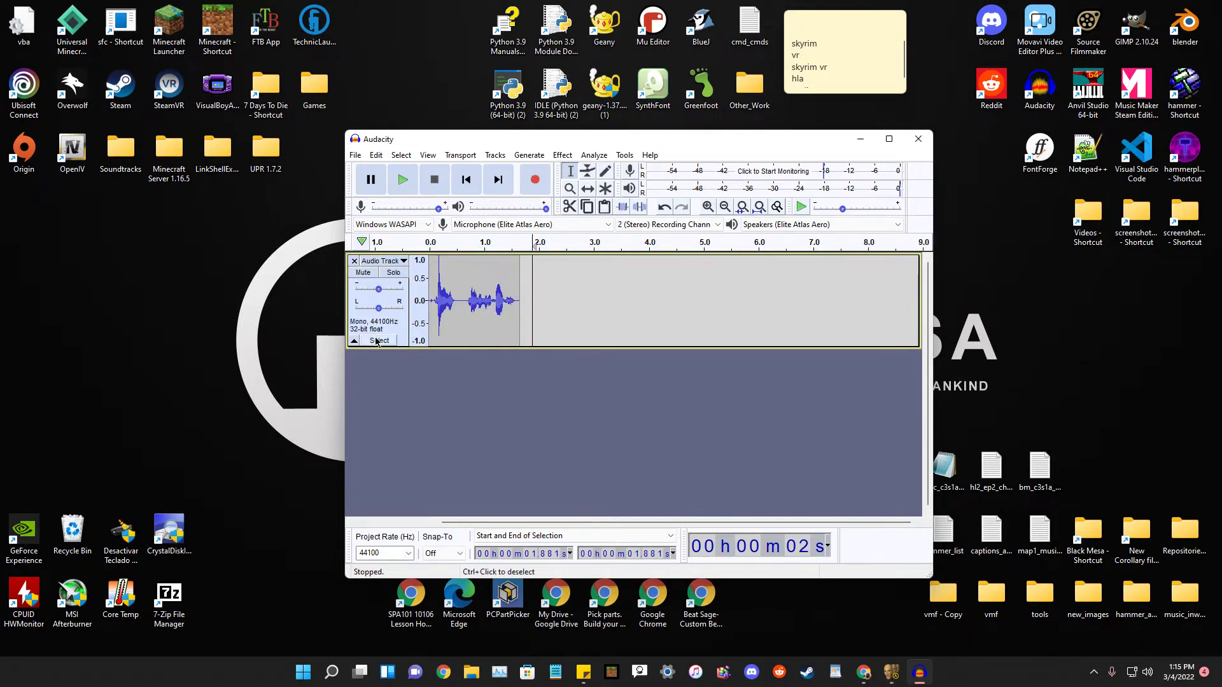
{"action": "left_click", "coordinate": [355, 155]}
{"action": "mouse_move", "coordinate": [386, 250]}
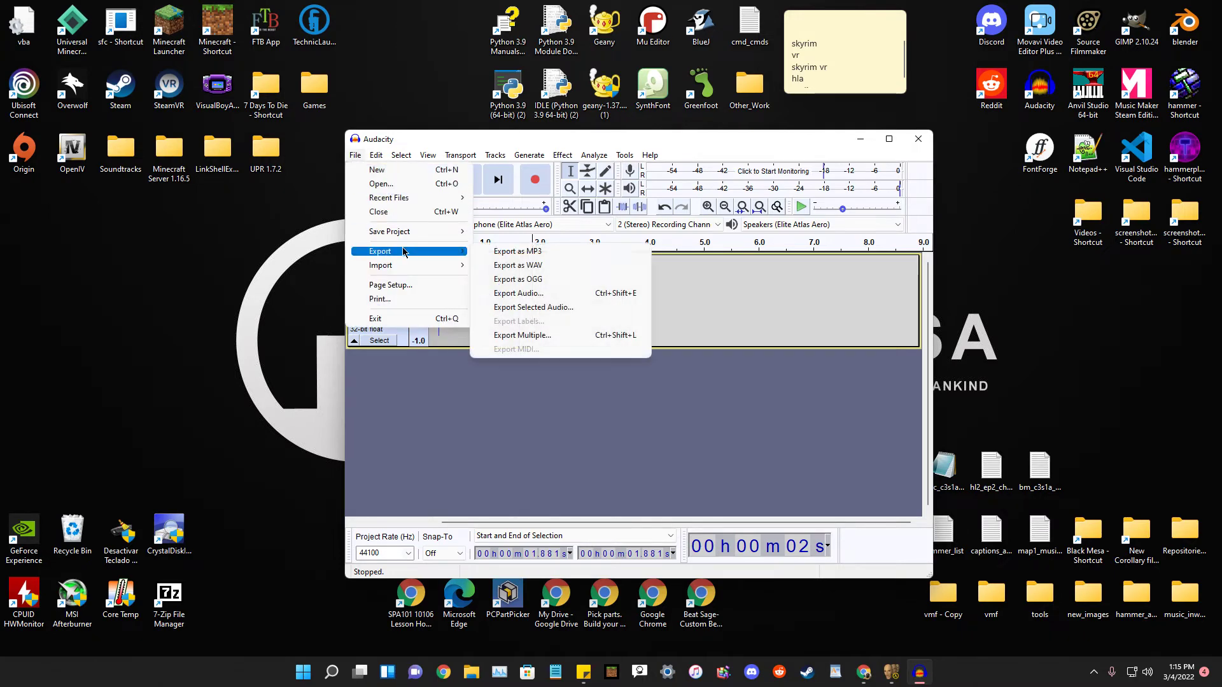
{"action": "left_click", "coordinate": [548, 266]}
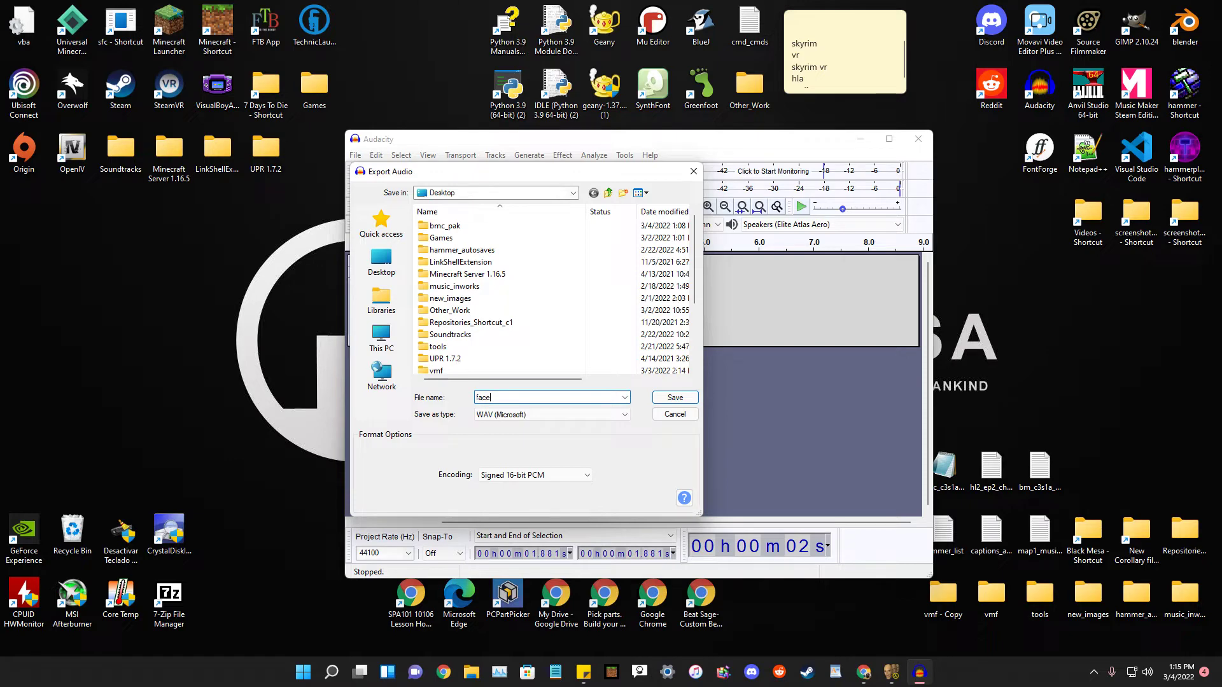
{"action": "type", "text": "er_1"}
{"action": "key", "text": "Return"}
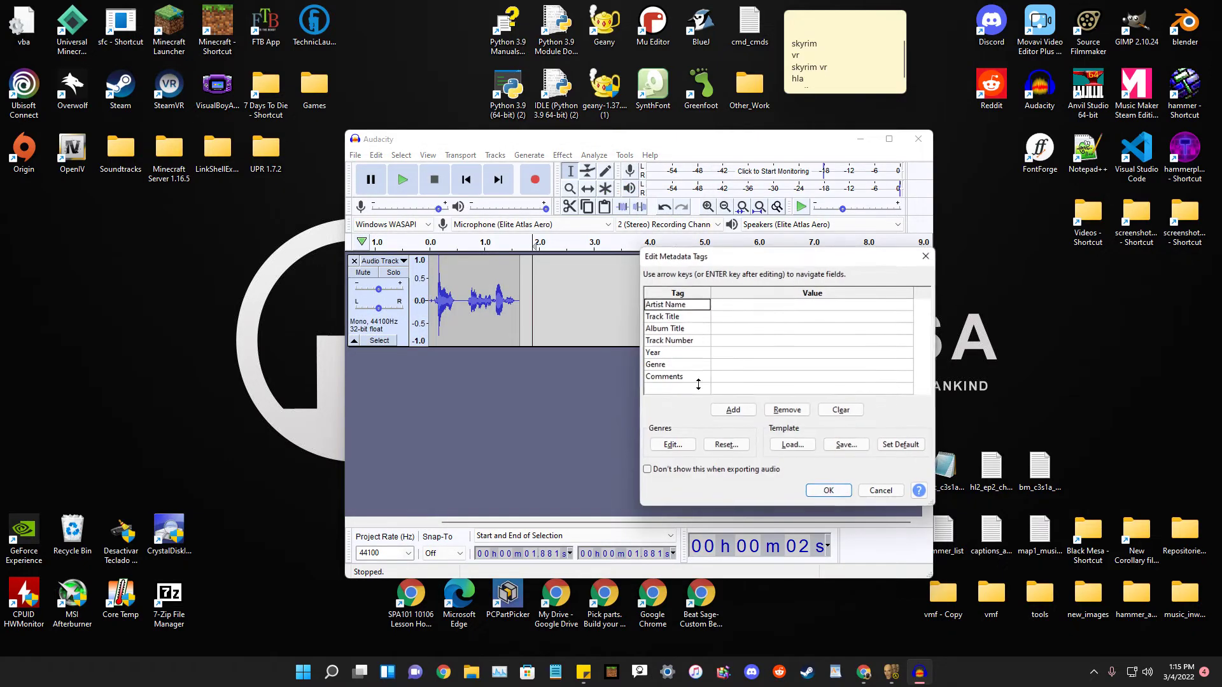
{"action": "left_click", "coordinate": [829, 491]}
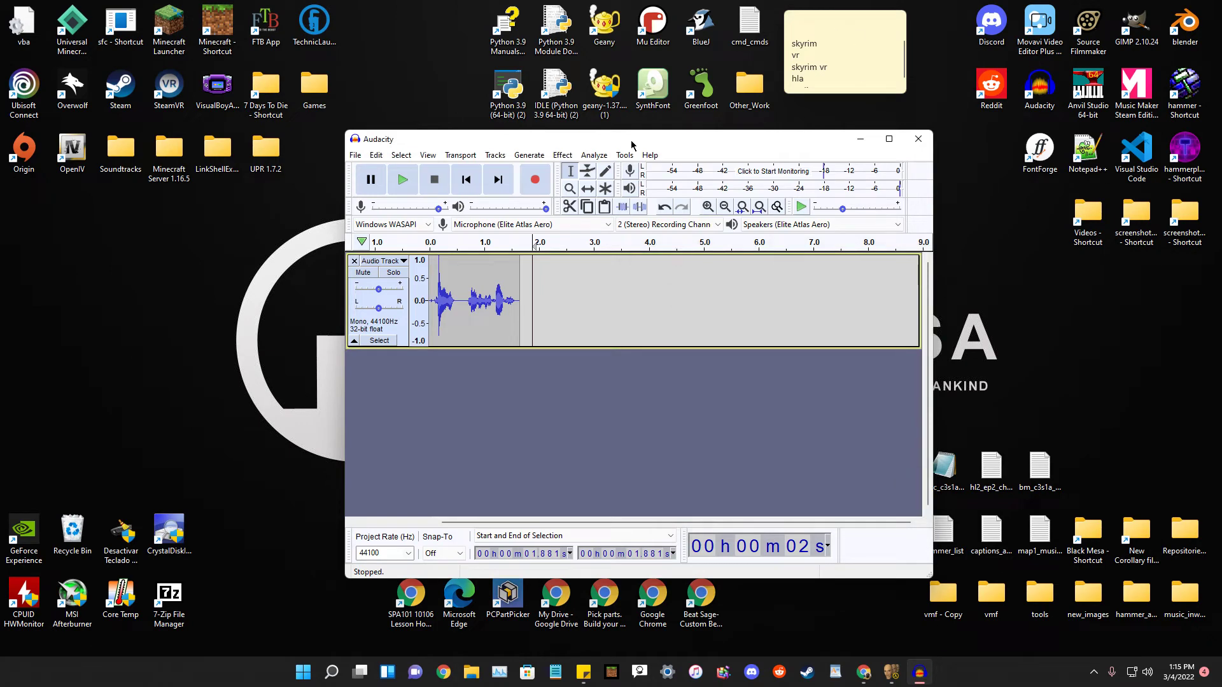
Close Audacity without saving the project.
{"action": "left_click_drag", "start_coordinate": [634, 139], "coordinate": [598, 140]}
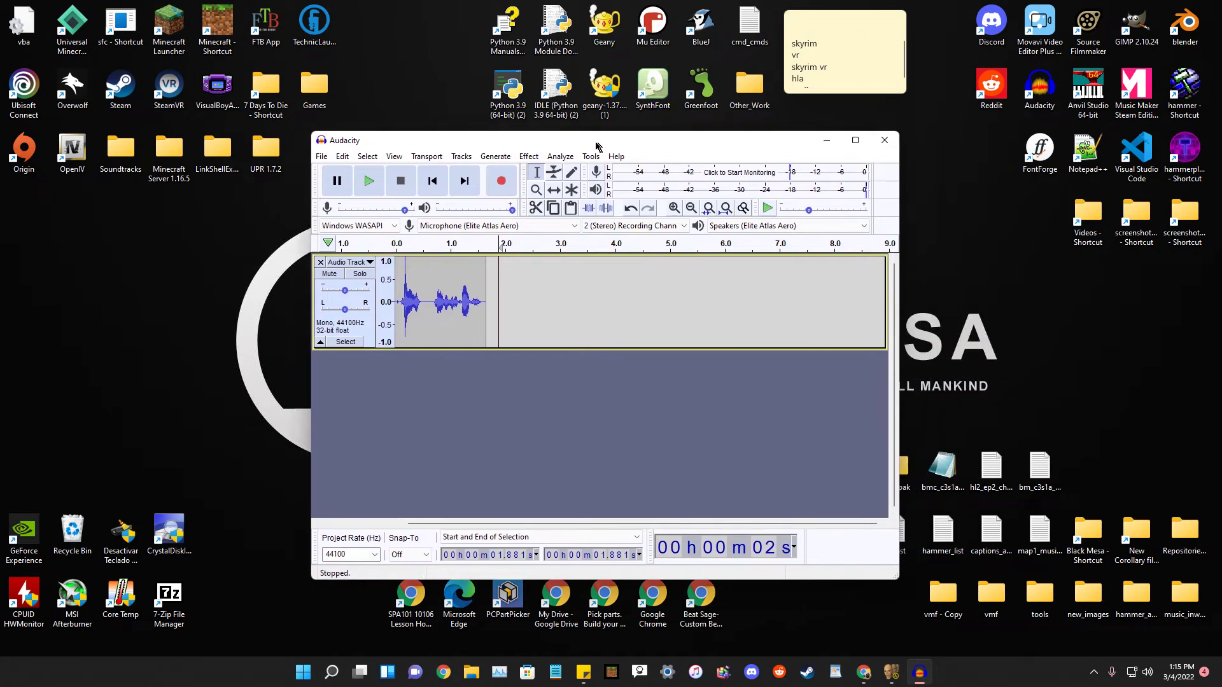
{"action": "left_click", "coordinate": [883, 140]}
{"action": "left_click", "coordinate": [581, 360]}
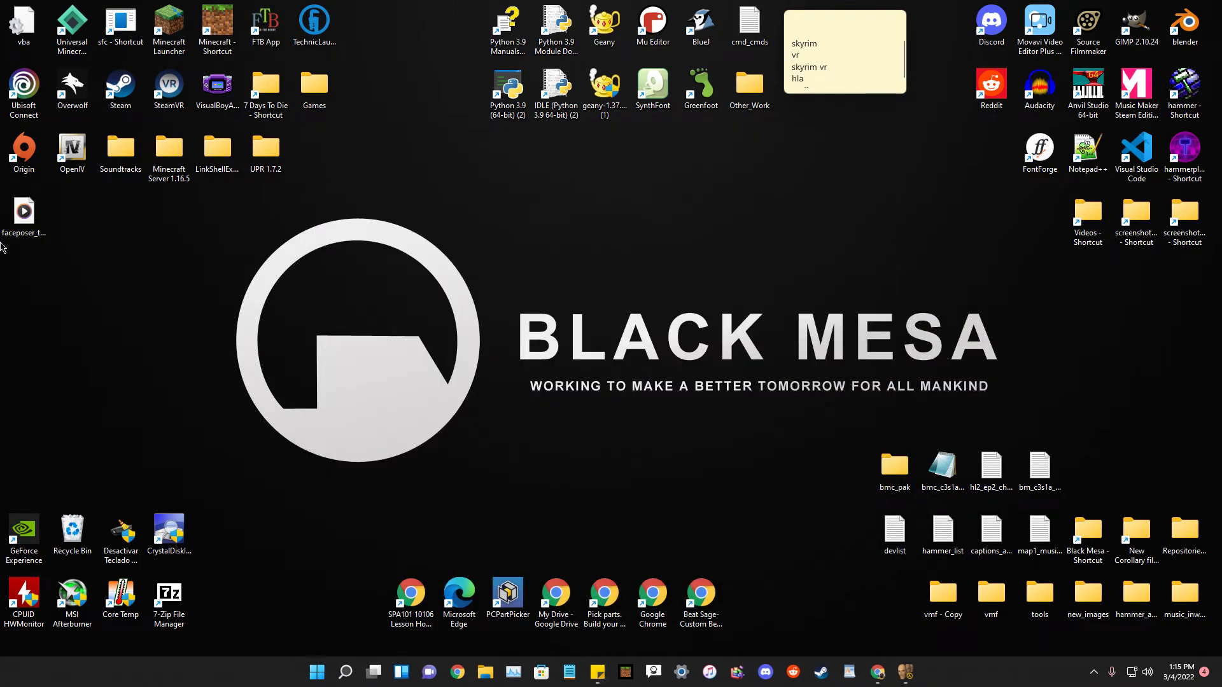
Move the faceposer_test WAV file from the Desktop into Black Mesa's bms\sound folder.
{"action": "right_click", "coordinate": [22, 224]}
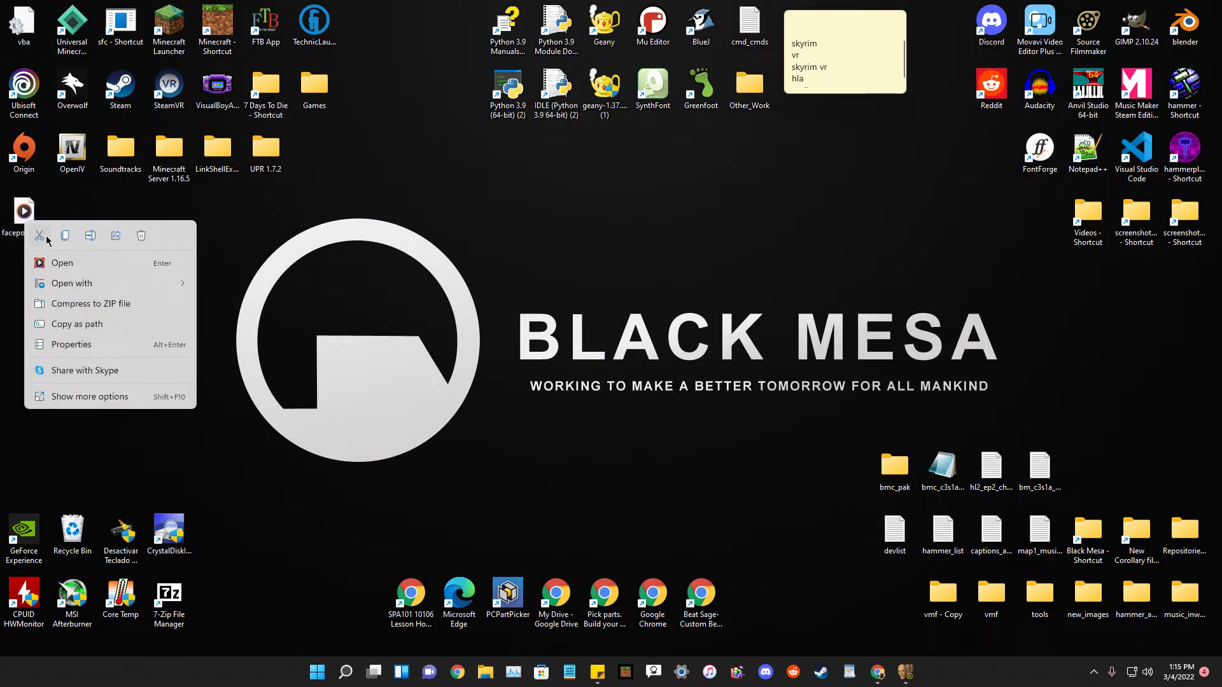
{"action": "left_click", "coordinate": [50, 242]}
{"action": "double_click", "coordinate": [1090, 533]}
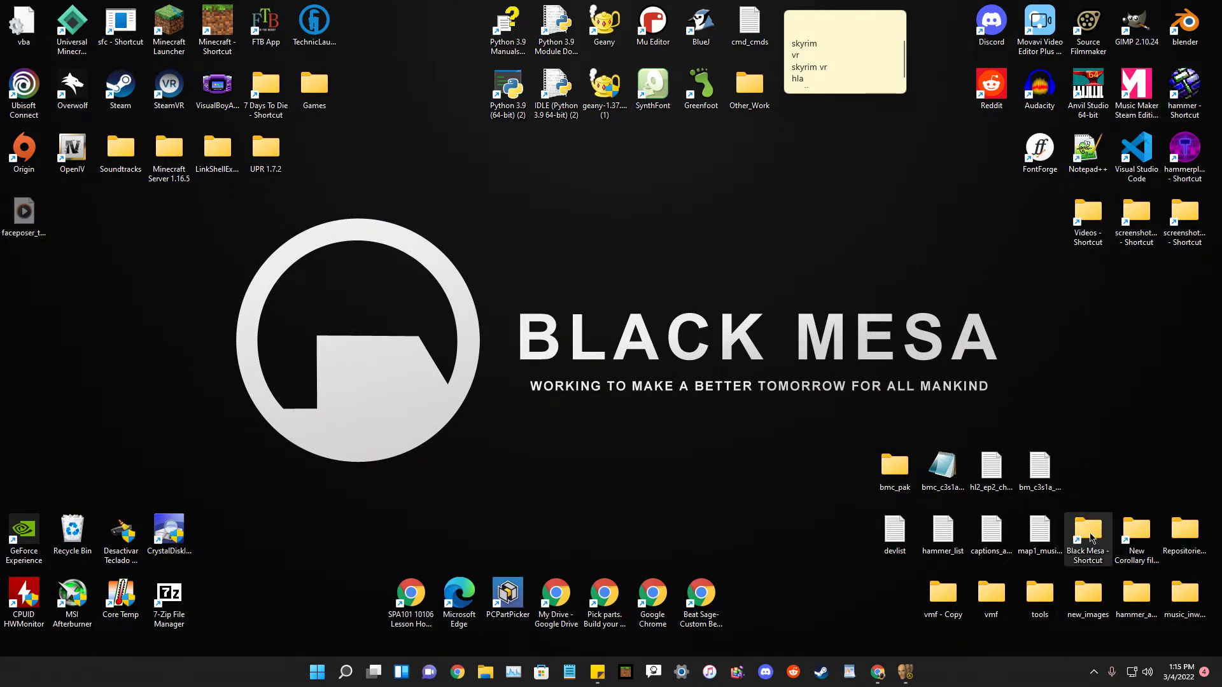
{"action": "double_click", "coordinate": [517, 305]}
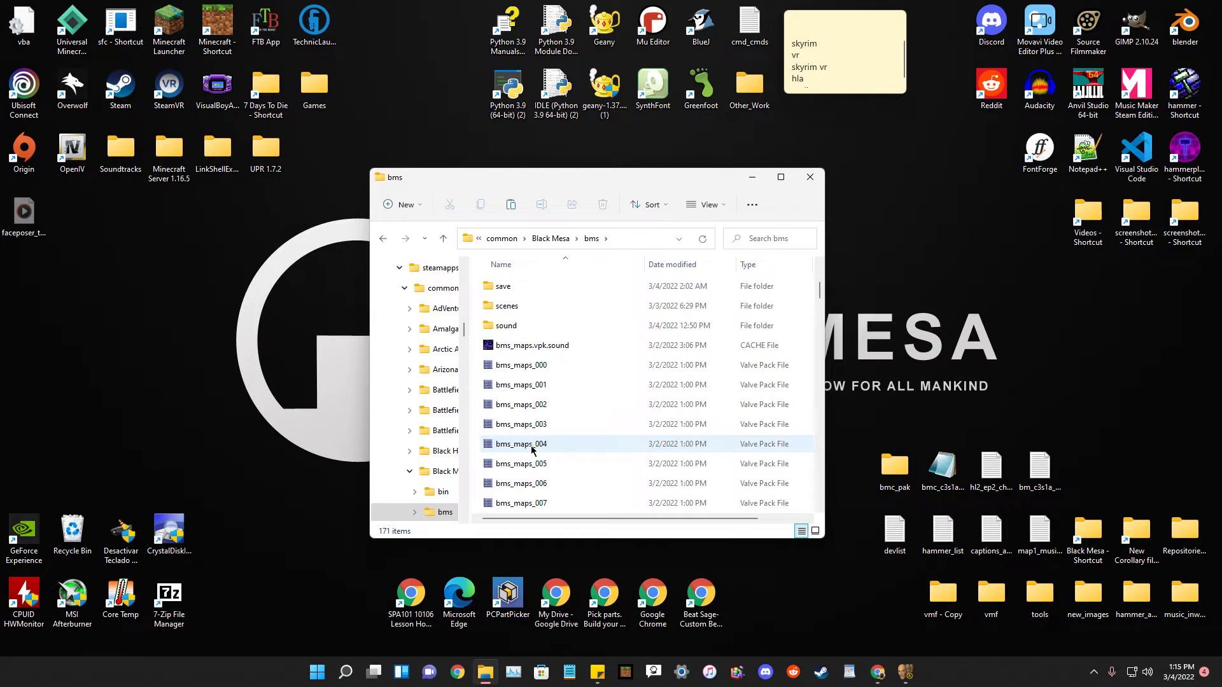
{"action": "scroll", "coordinate": [554, 480], "scroll_direction": "down", "scroll_amount": 4}
{"action": "double_click", "coordinate": [503, 326]}
{"action": "key", "text": "alt+Left"}
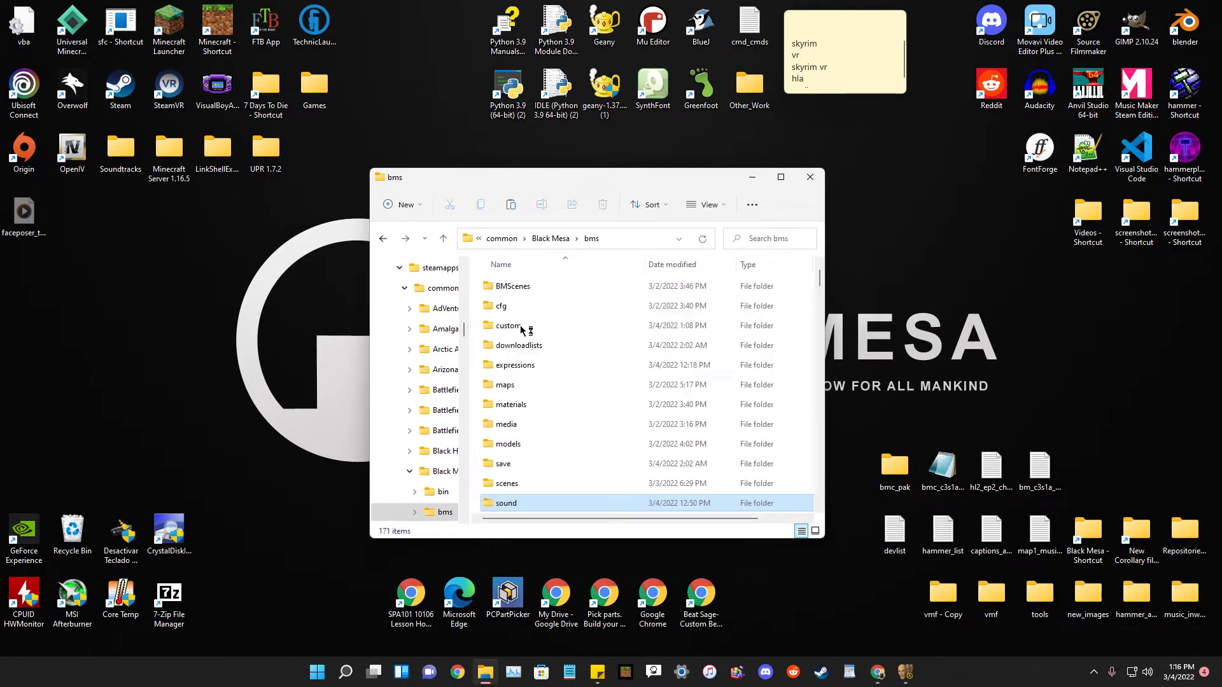
{"action": "double_click", "coordinate": [517, 503]}
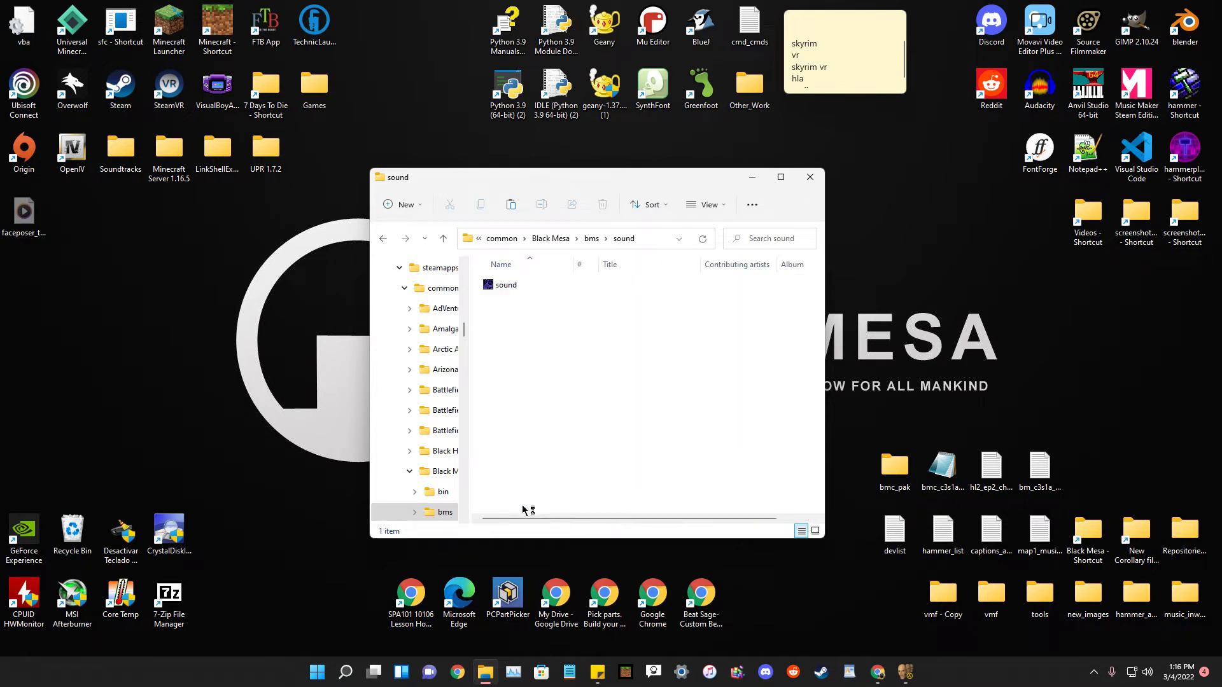
{"action": "right_click", "coordinate": [544, 328]}
{"action": "left_click", "coordinate": [557, 343]}
{"action": "left_click", "coordinate": [559, 349]}
{"action": "left_click_drag", "start_coordinate": [568, 180], "coordinate": [409, 191]}
{"action": "left_click", "coordinate": [964, 327]}
Switch to Faceposer, close the Phoneme Editor and Choreography windows, and reposition the 3D View.
{"action": "left_click", "coordinate": [905, 672]}
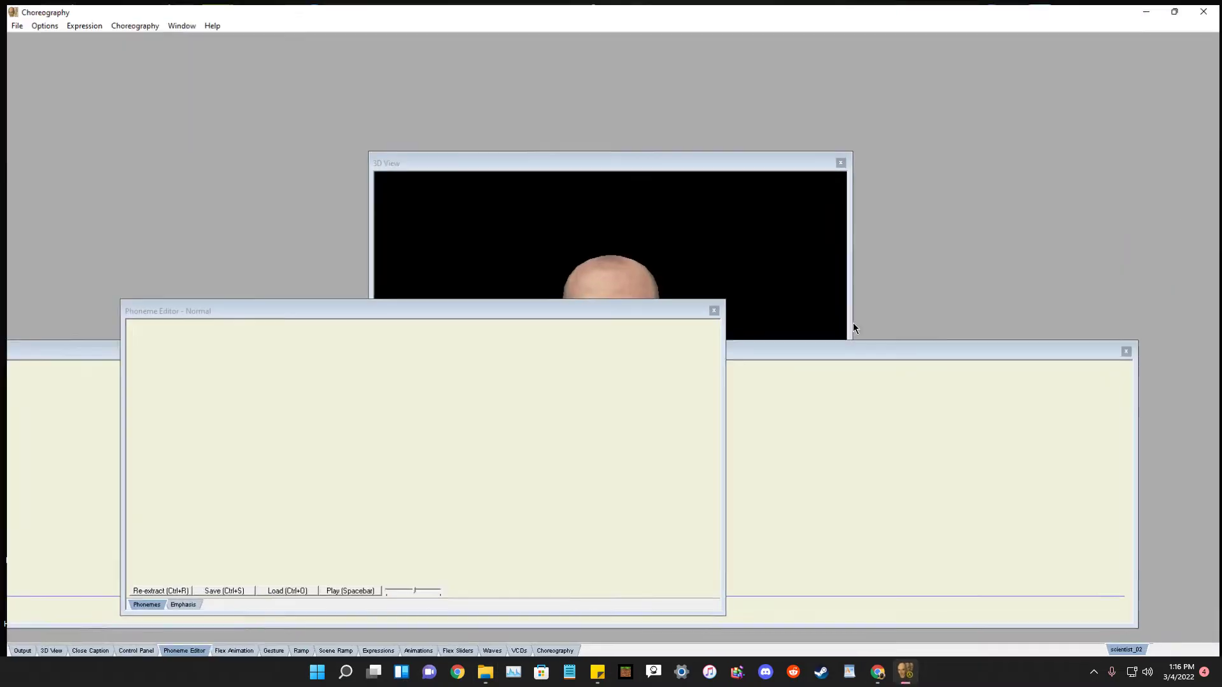
{"action": "left_click_drag", "start_coordinate": [606, 310], "coordinate": [846, 305]}
{"action": "left_click", "coordinate": [960, 299]}
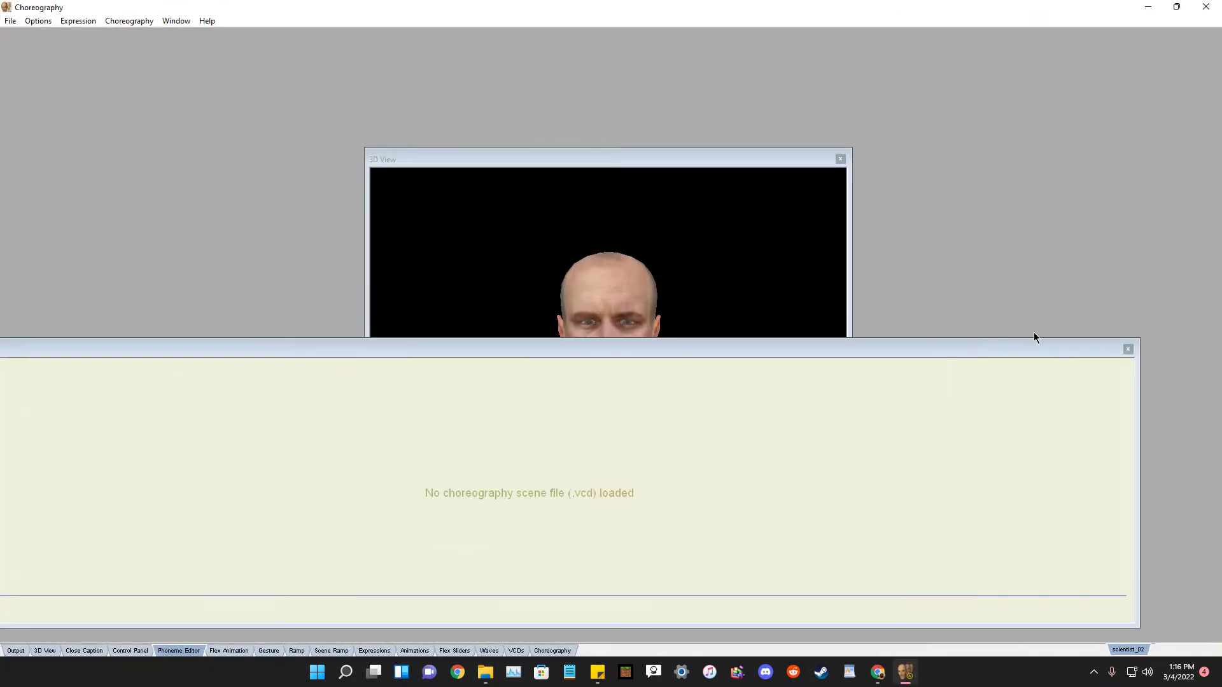
{"action": "left_click", "coordinate": [1128, 348]}
{"action": "left_click_drag", "start_coordinate": [513, 161], "coordinate": [440, 116]}
Create a new choreography scene file named faceposer_test on the Desktop.
{"action": "left_click", "coordinate": [127, 21]}
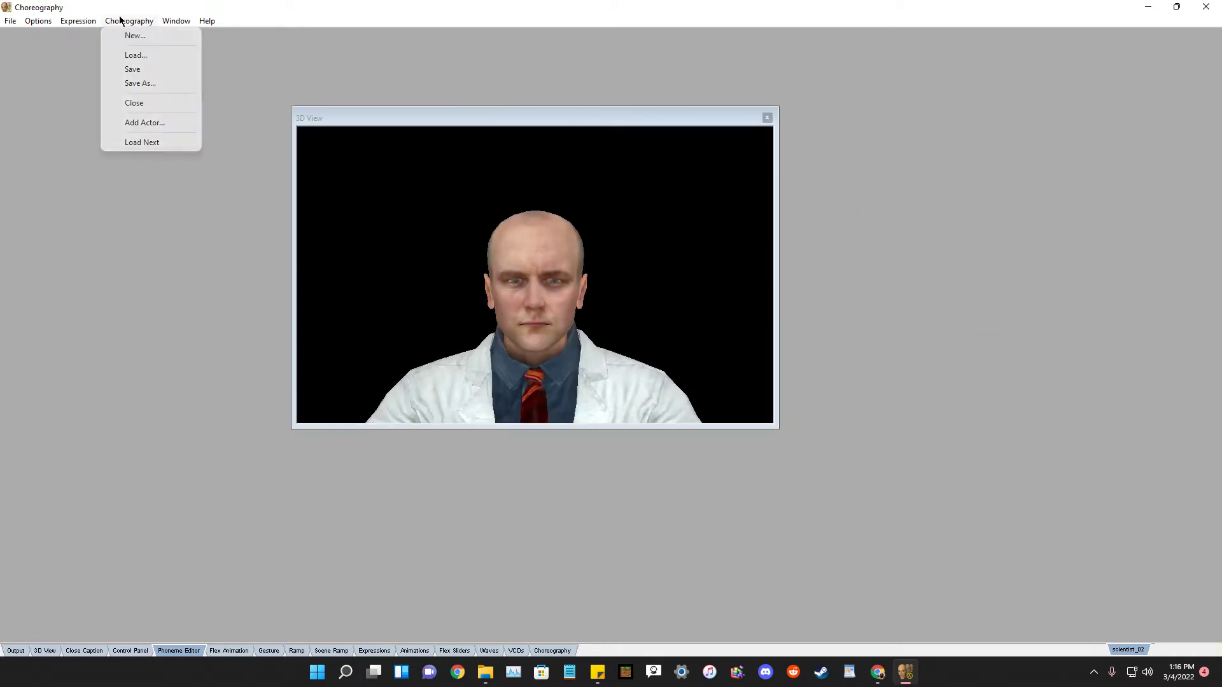
{"action": "left_click", "coordinate": [133, 36]}
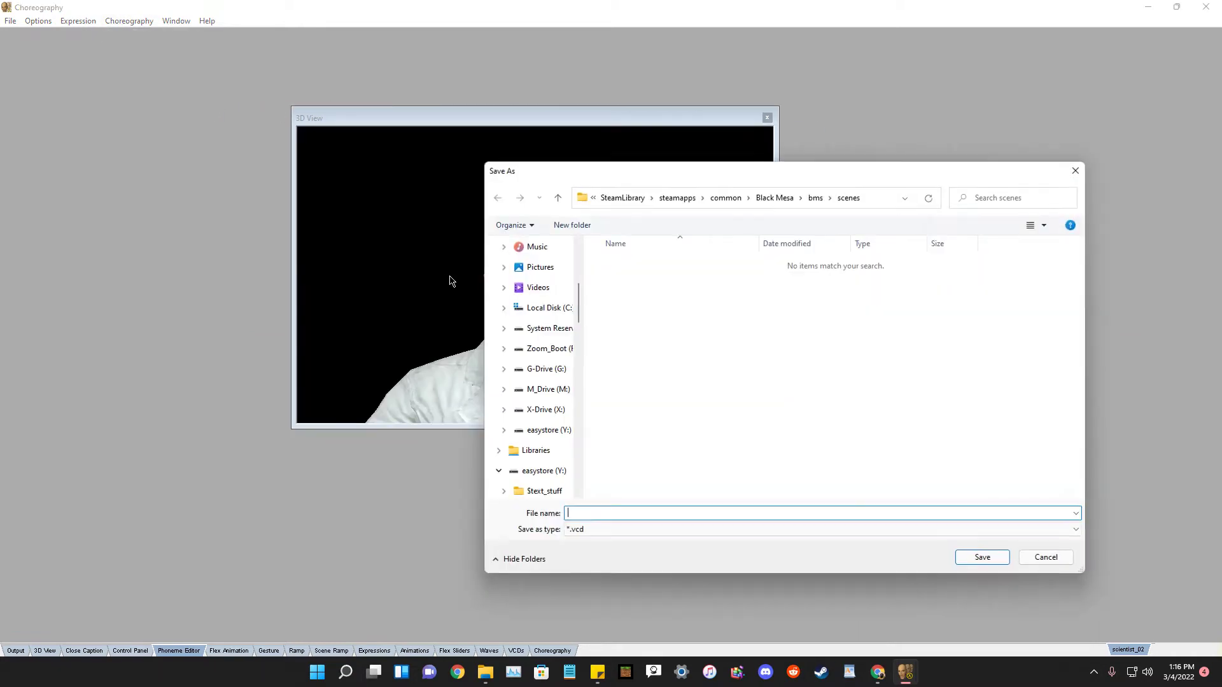
{"action": "left_click_drag", "start_coordinate": [671, 171], "coordinate": [573, 179]}
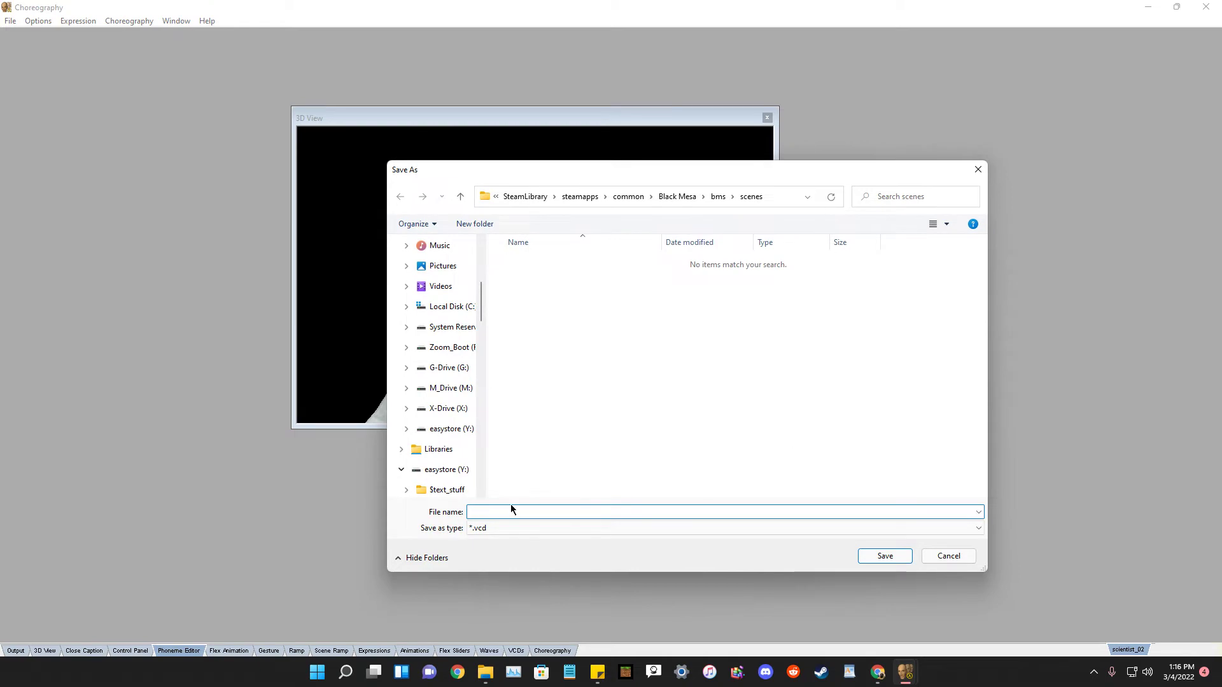
{"action": "scroll", "coordinate": [433, 322], "scroll_direction": "up", "scroll_amount": 3}
{"action": "left_click", "coordinate": [443, 352]}
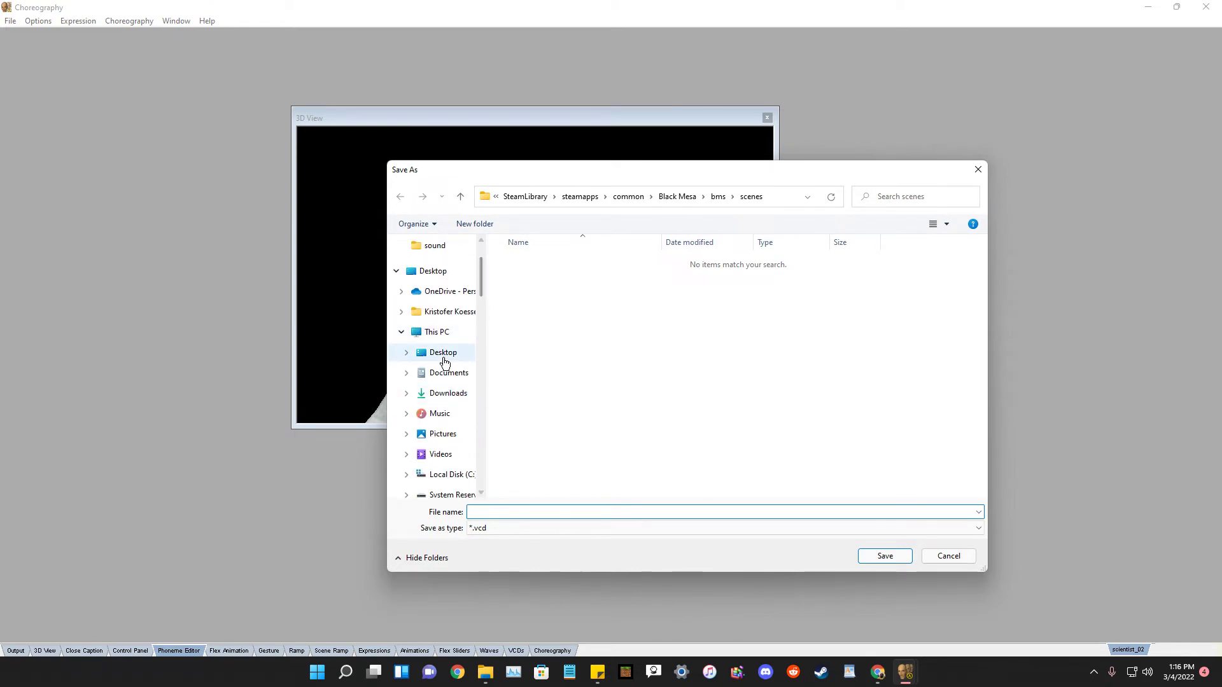
{"action": "left_click", "coordinate": [539, 512]}
{"action": "type", "text": "fa"}
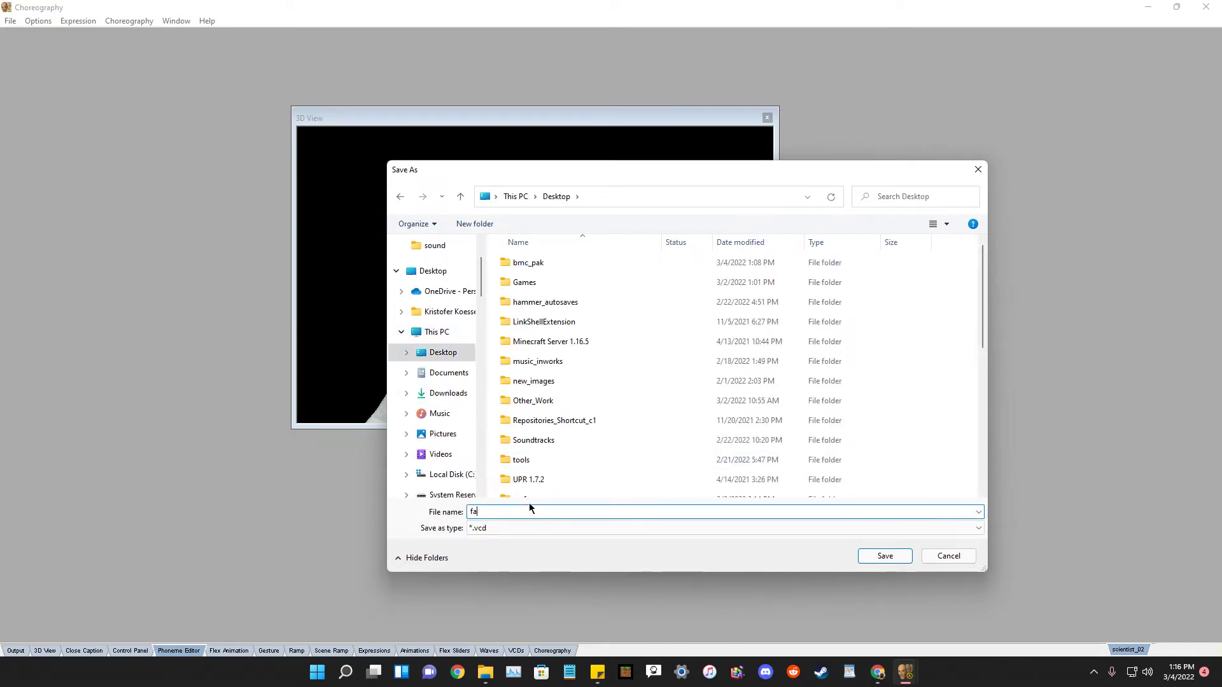
{"action": "type", "text": "ceposer_test"}
{"action": "left_click", "coordinate": [885, 555]}
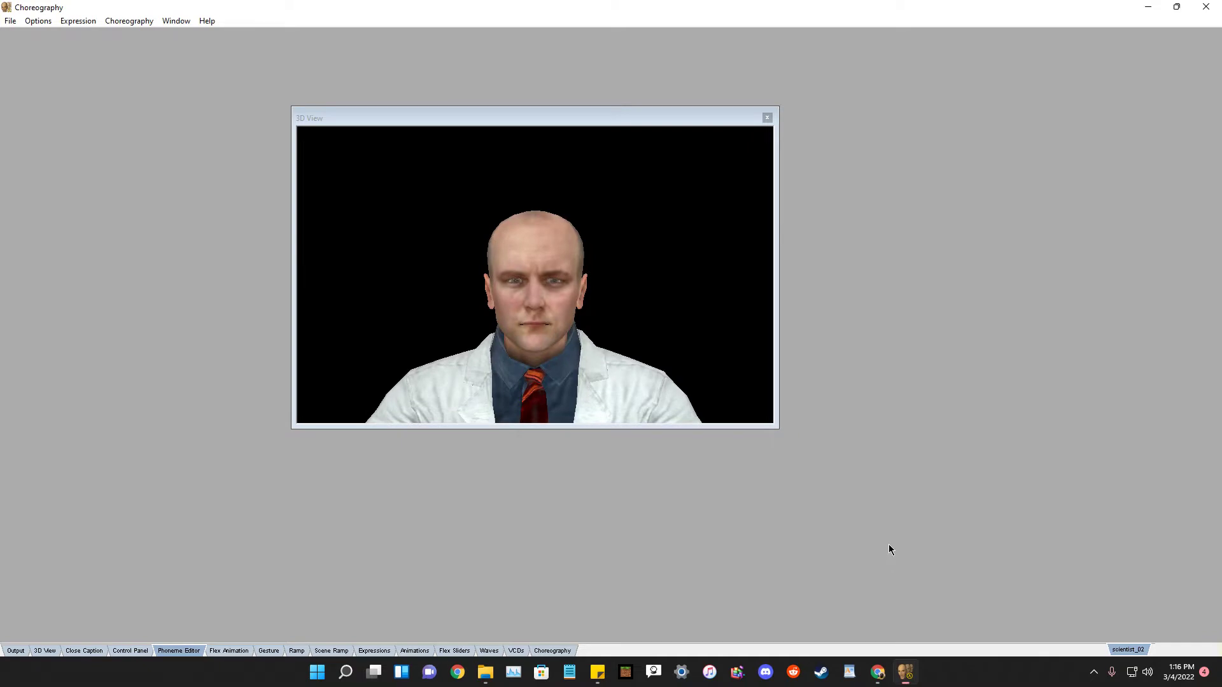
Name the new scene's actor "sci" and create it.
{"action": "left_click_drag", "start_coordinate": [581, 279], "coordinate": [720, 333]}
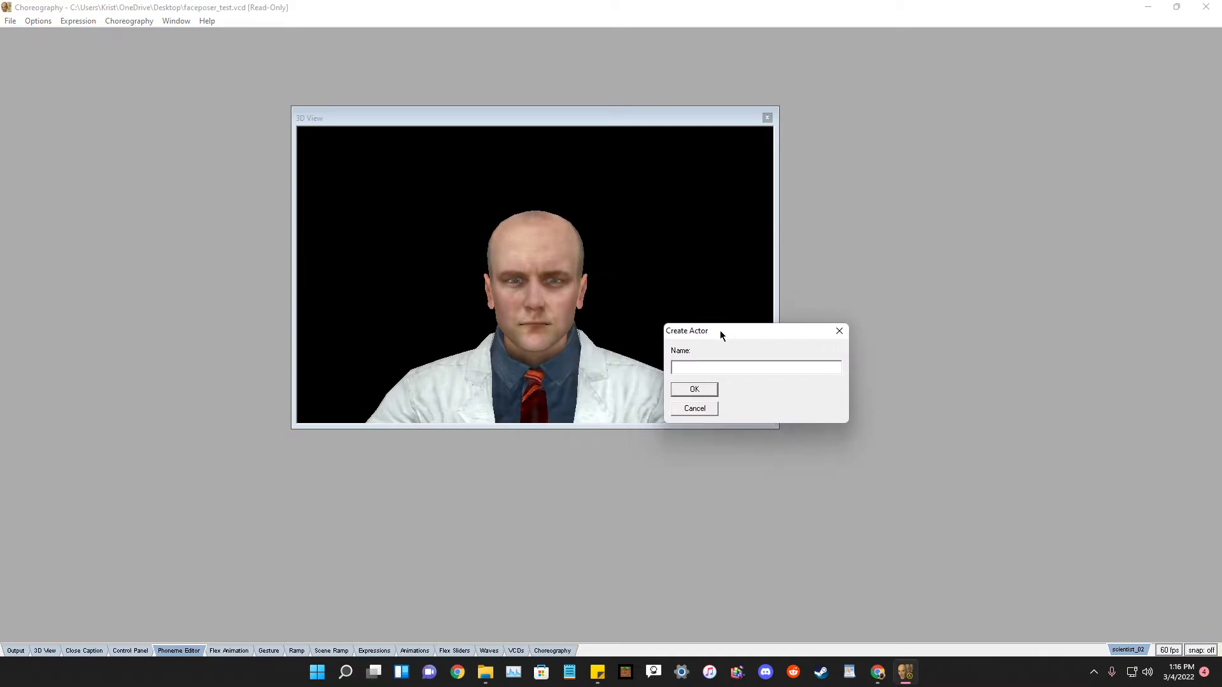
{"action": "type", "text": "sci"}
{"action": "key", "text": "Return"}
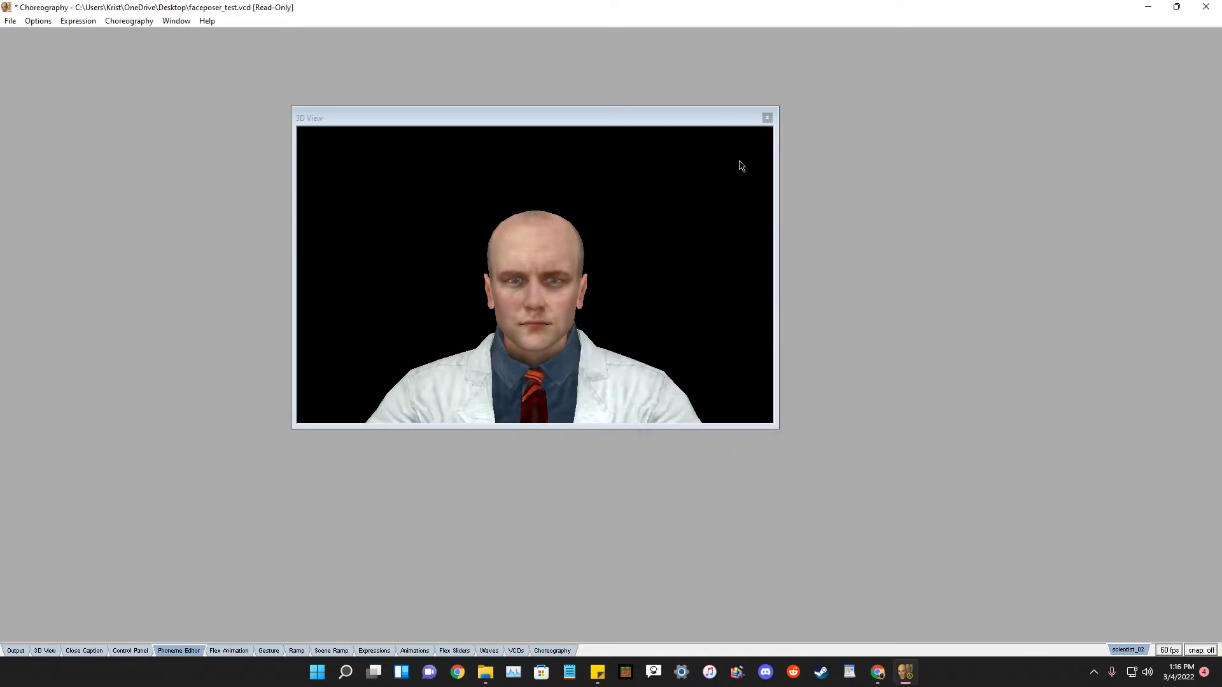
Reopen the Phoneme Editor and arrange it side by side with the 3D View.
{"action": "left_click_drag", "start_coordinate": [536, 123], "coordinate": [622, 115]}
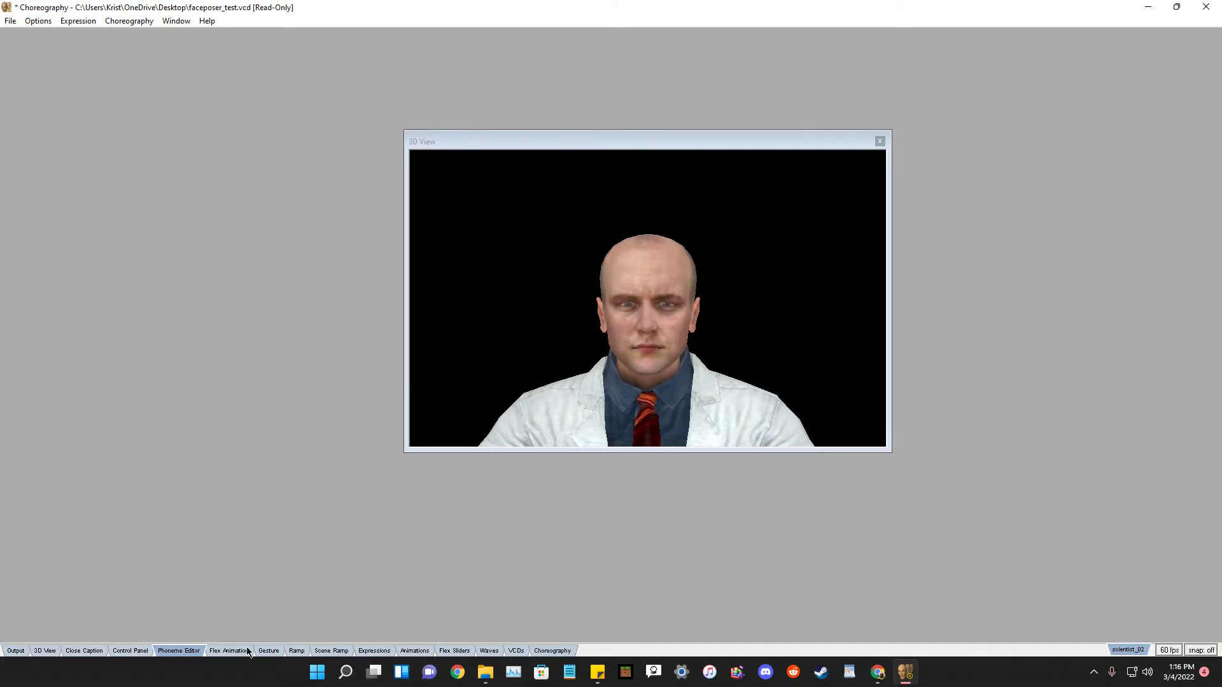
{"action": "left_click", "coordinate": [180, 651]}
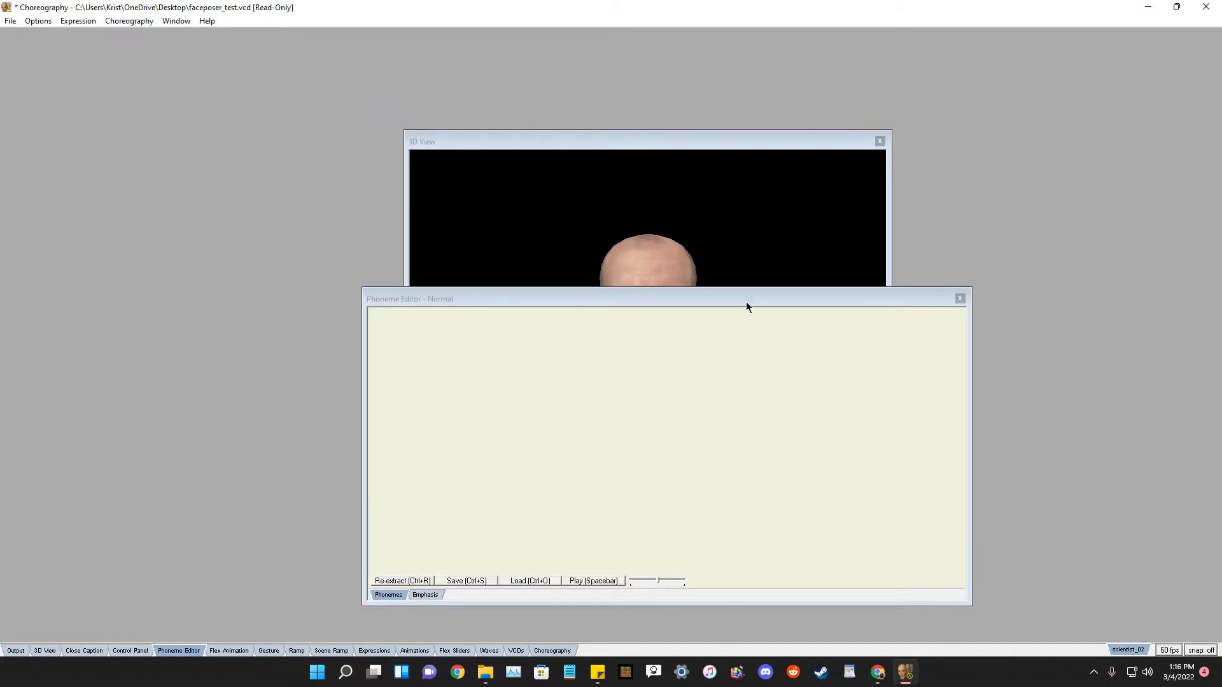
{"action": "left_click_drag", "start_coordinate": [746, 301], "coordinate": [953, 249]}
{"action": "left_click_drag", "start_coordinate": [660, 141], "coordinate": [387, 179]}
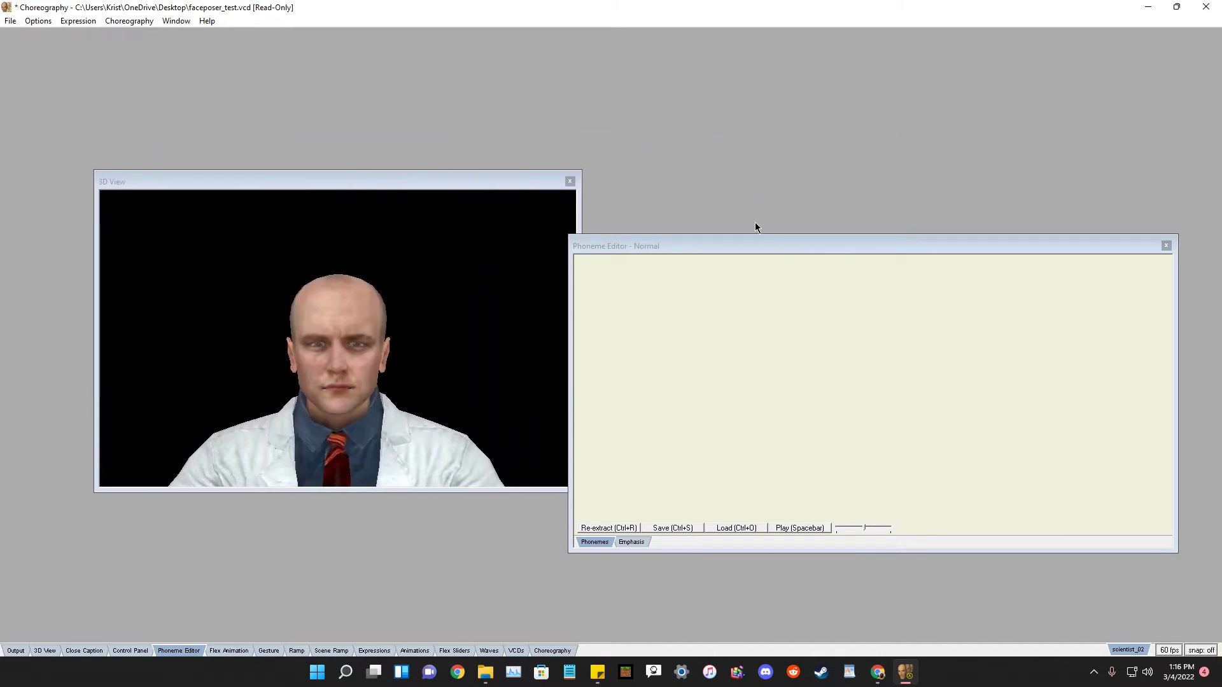
{"action": "left_click_drag", "start_coordinate": [753, 251], "coordinate": [814, 205]}
Load faceposer_test from the bms\sound folder into the Phoneme Editor and play the clip.
{"action": "left_click", "coordinate": [782, 482]}
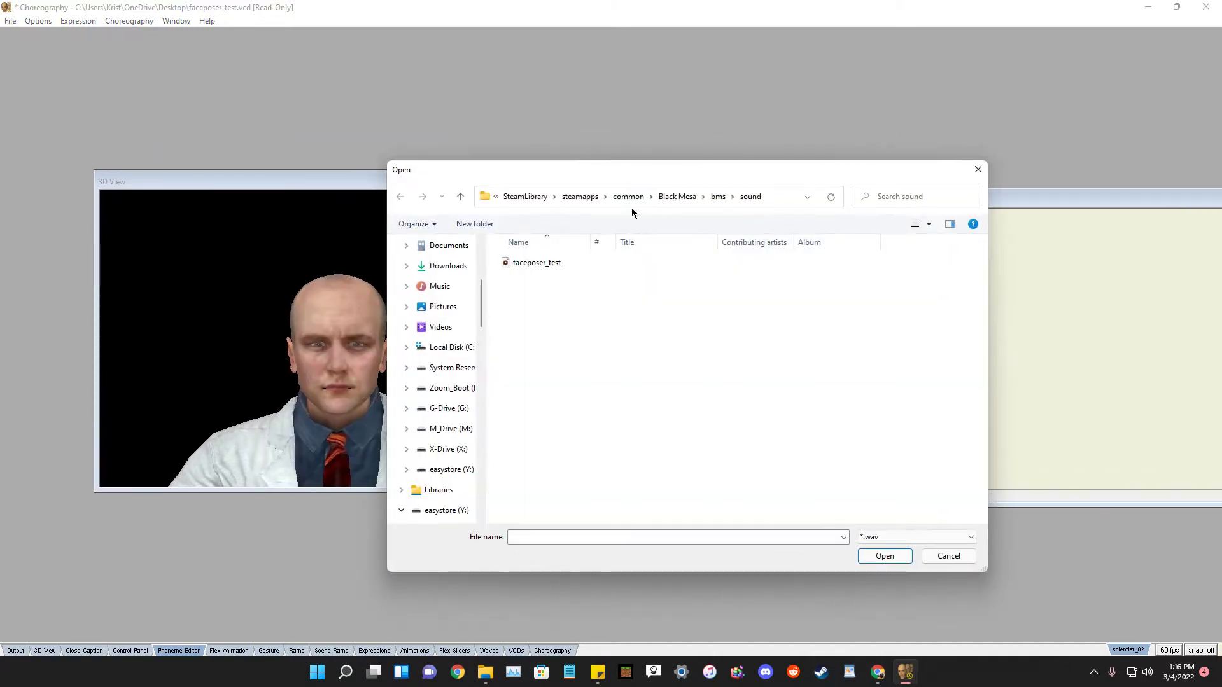
{"action": "left_click_drag", "start_coordinate": [617, 178], "coordinate": [782, 194]}
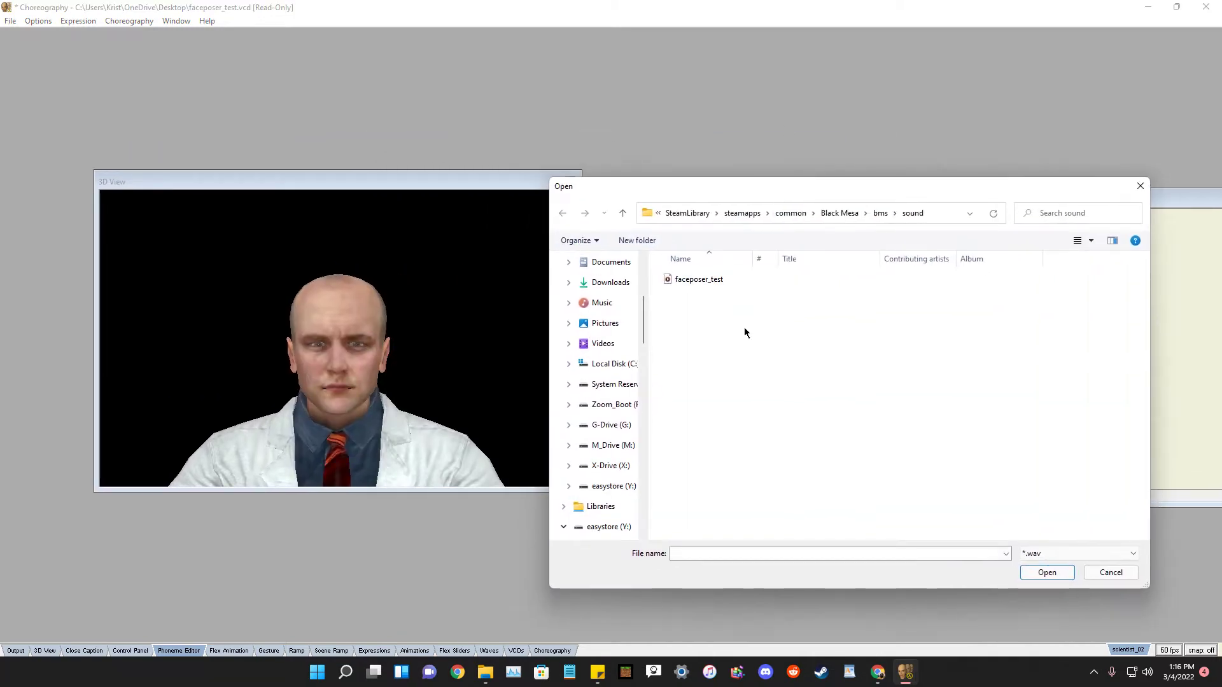
{"action": "double_click", "coordinate": [686, 284]}
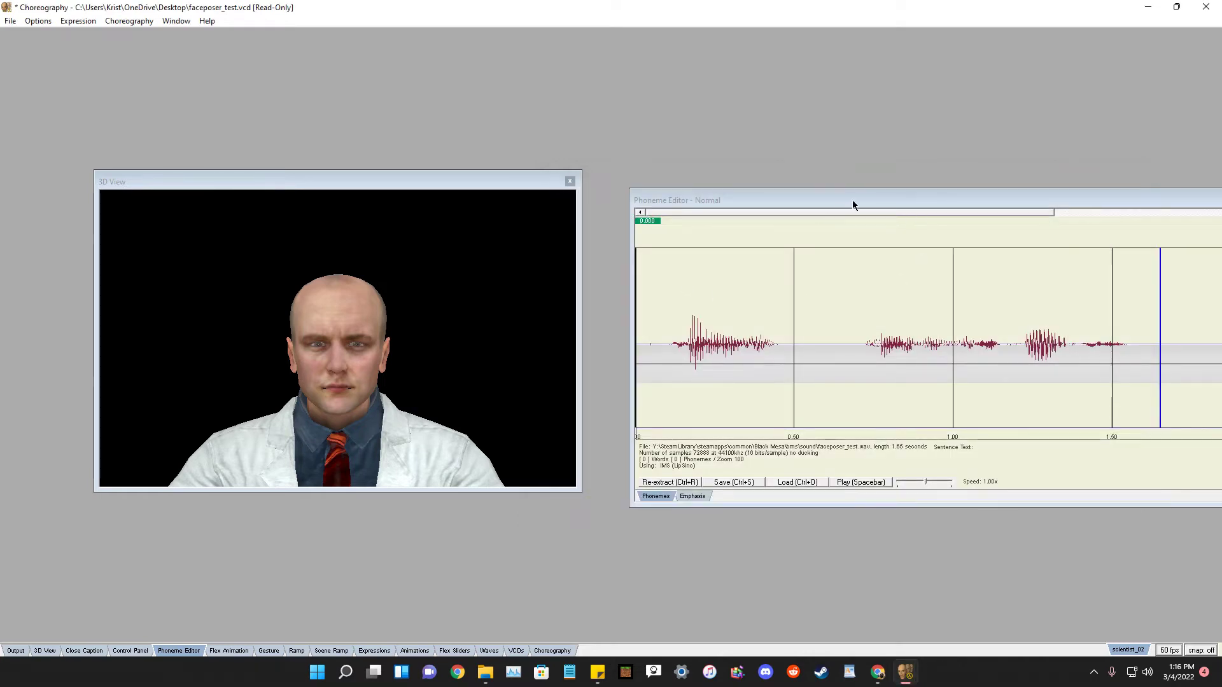
{"action": "left_click_drag", "start_coordinate": [853, 200], "coordinate": [770, 191]}
{"action": "left_click", "coordinate": [776, 473]}
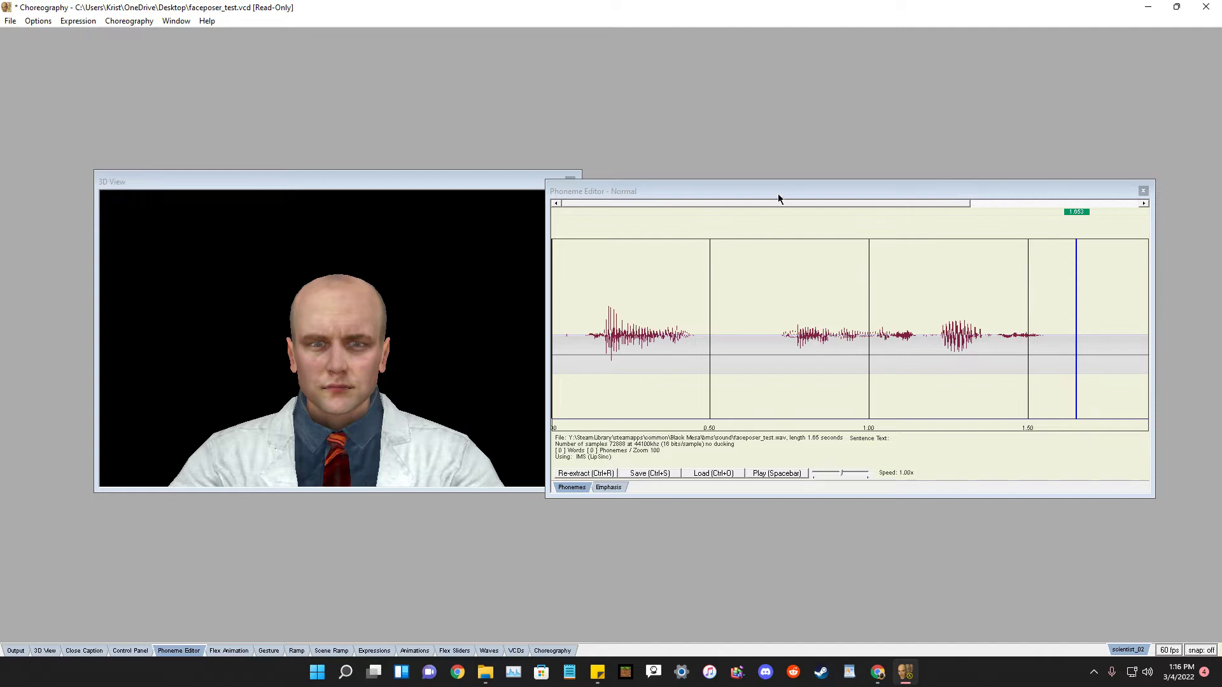
{"action": "left_click_drag", "start_coordinate": [777, 194], "coordinate": [817, 186]}
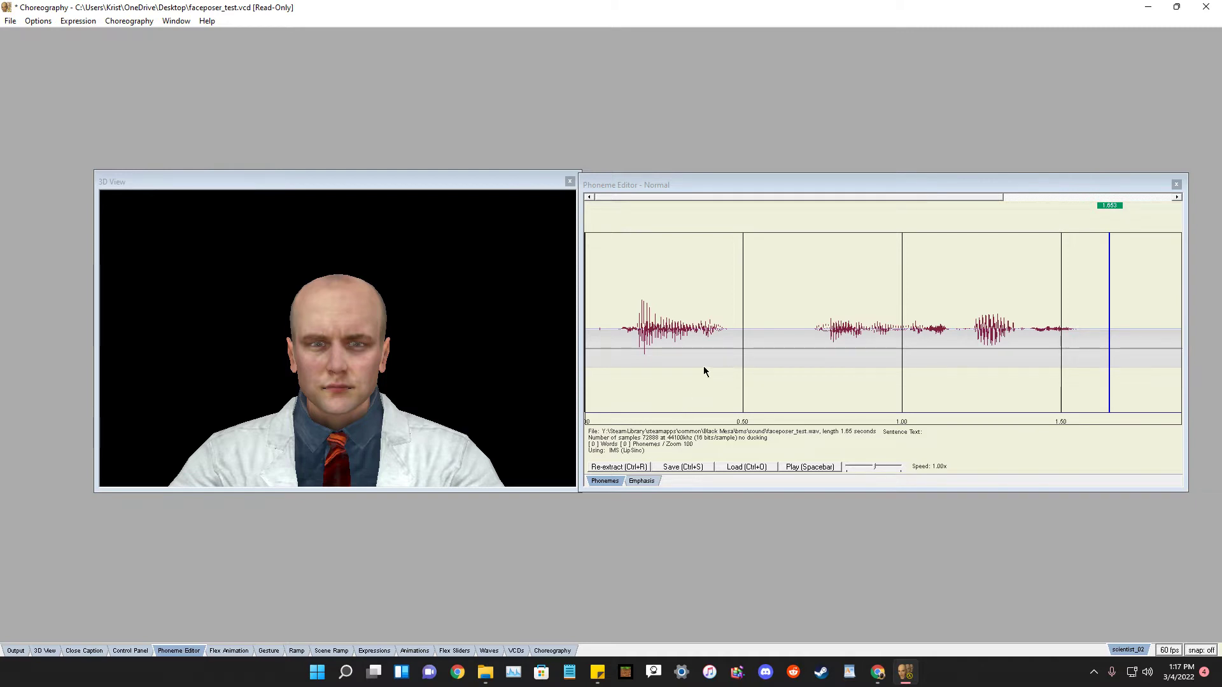
{"action": "mouse_move", "coordinate": [718, 185]}
{"action": "left_mouse_down"}
{"action": "mouse_move", "coordinate": [731, 176]}
{"action": "mouse_move", "coordinate": [718, 185]}
{"action": "left_mouse_up"}
Re-extract the clip's phonemes using the sentence "Hi my name is" followed by the speaker's first name.
{"action": "left_click", "coordinate": [634, 472]}
{"action": "left_click_drag", "start_coordinate": [577, 299], "coordinate": [813, 388]}
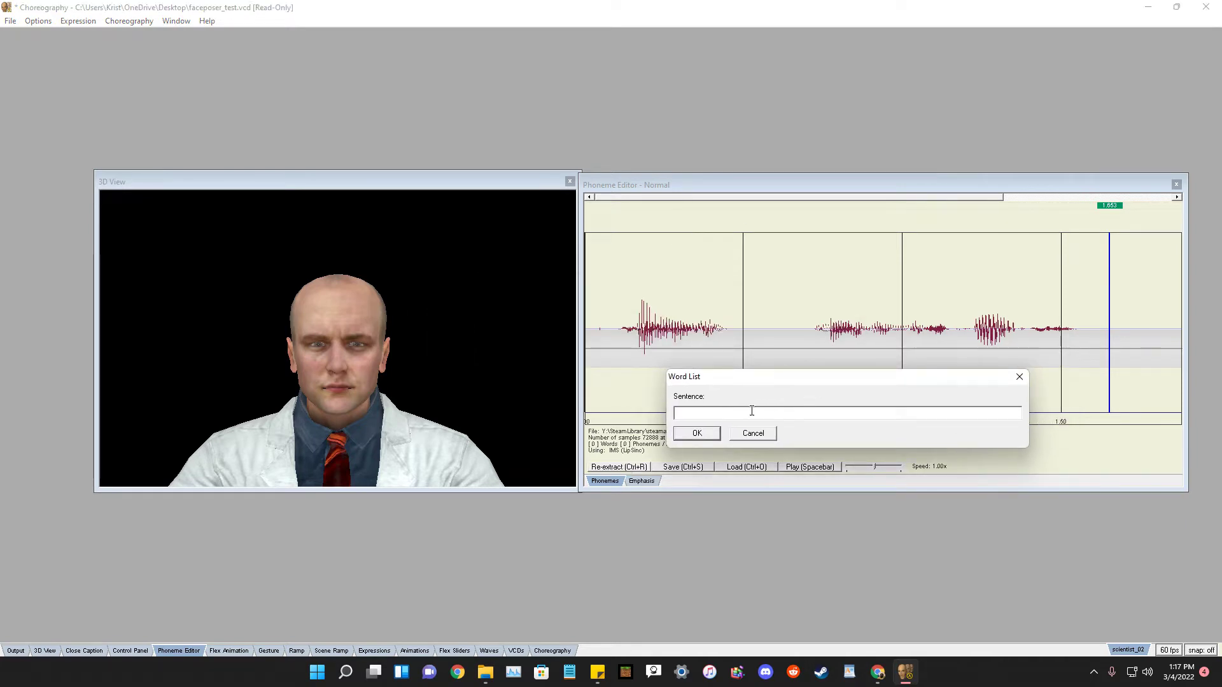
{"action": "type", "text": "Hi my name is Kris"}
{"action": "left_click", "coordinate": [698, 434]}
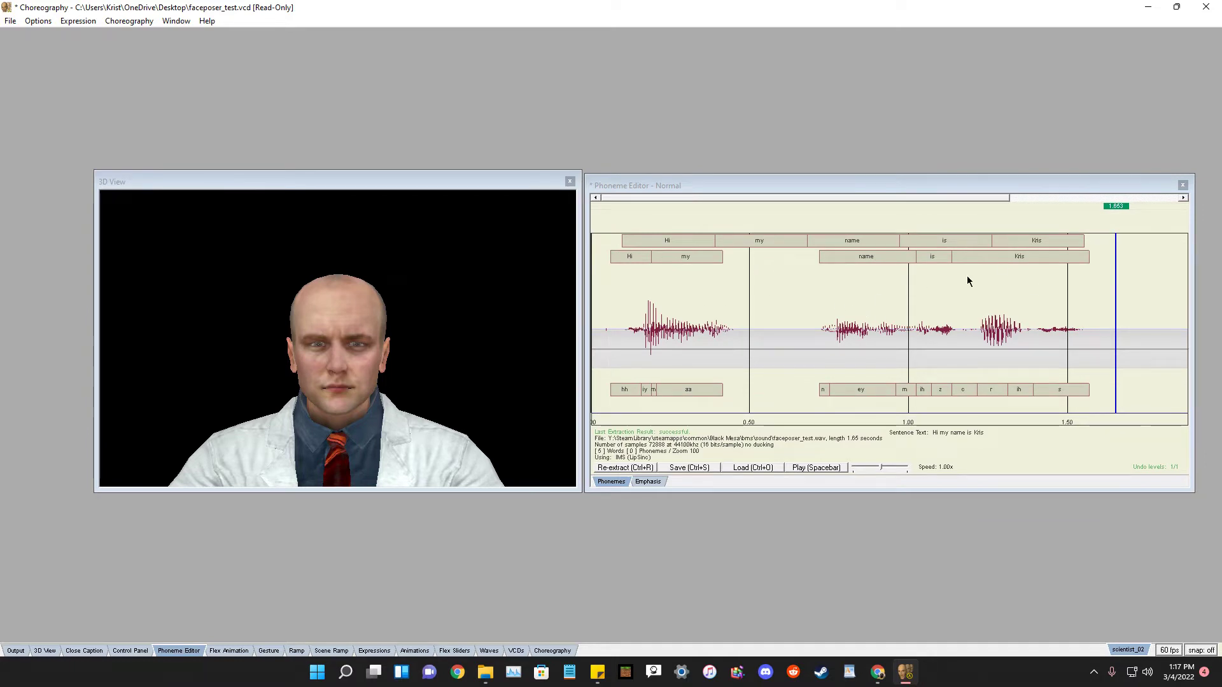
Commit the phoneme extraction for the clip and save the result to the faceposer_test sound file.
{"action": "left_click_drag", "start_coordinate": [884, 189], "coordinate": [876, 185]}
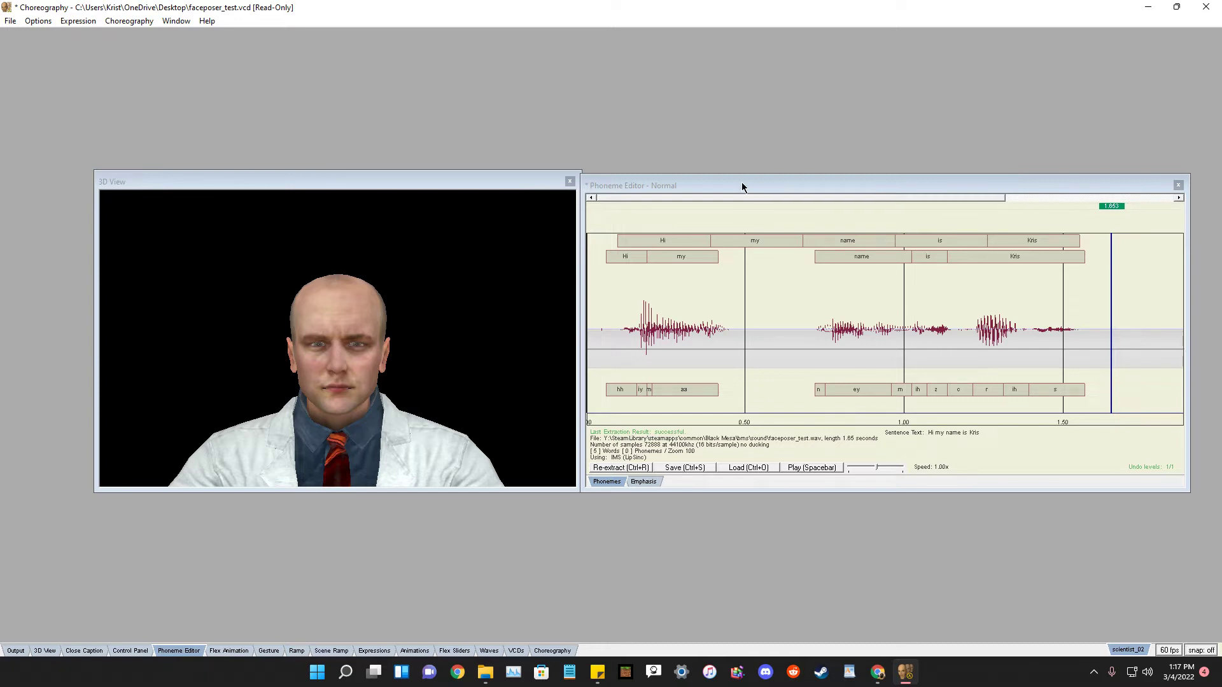
{"action": "mouse_move", "coordinate": [743, 182]}
{"action": "left_mouse_down"}
{"action": "mouse_move", "coordinate": [769, 184]}
{"action": "mouse_move", "coordinate": [762, 195]}
{"action": "left_mouse_up"}
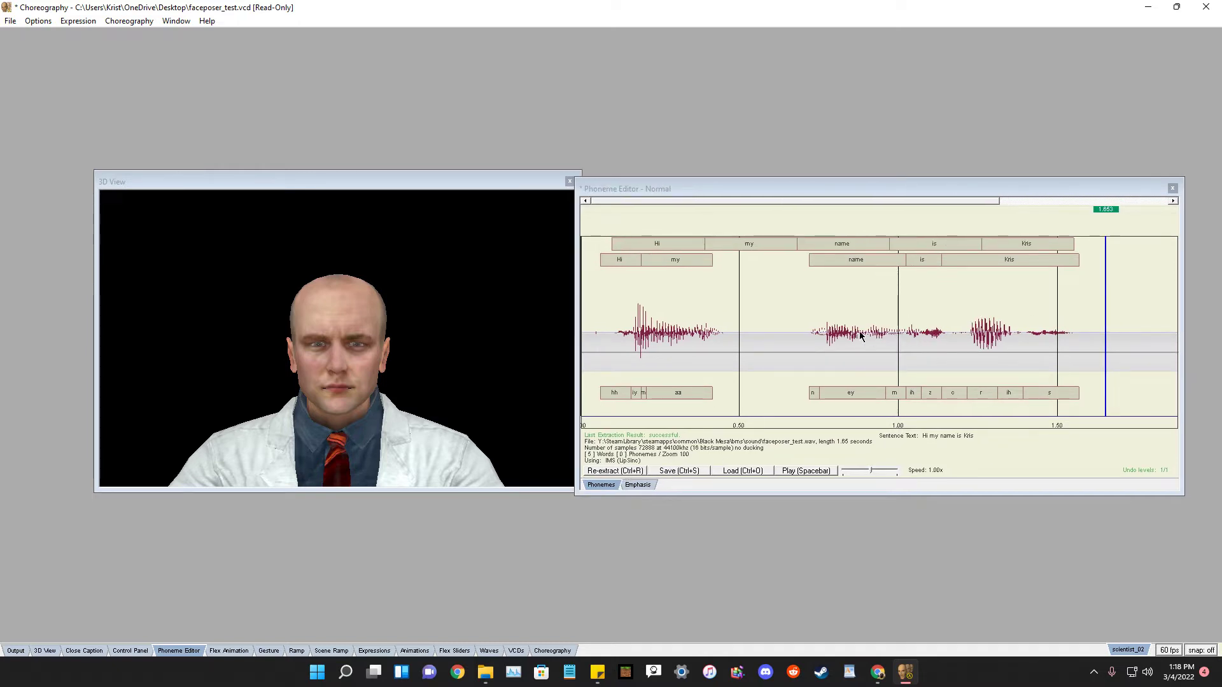
{"action": "right_click", "coordinate": [900, 327]}
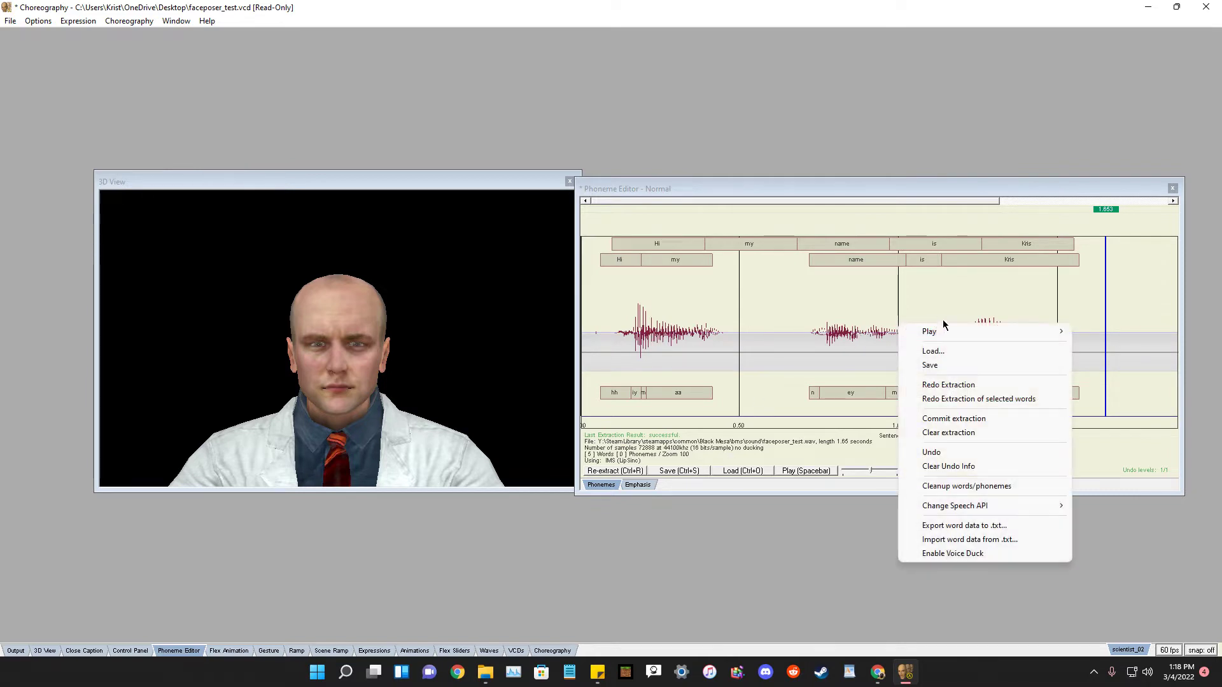
{"action": "left_click", "coordinate": [936, 418]}
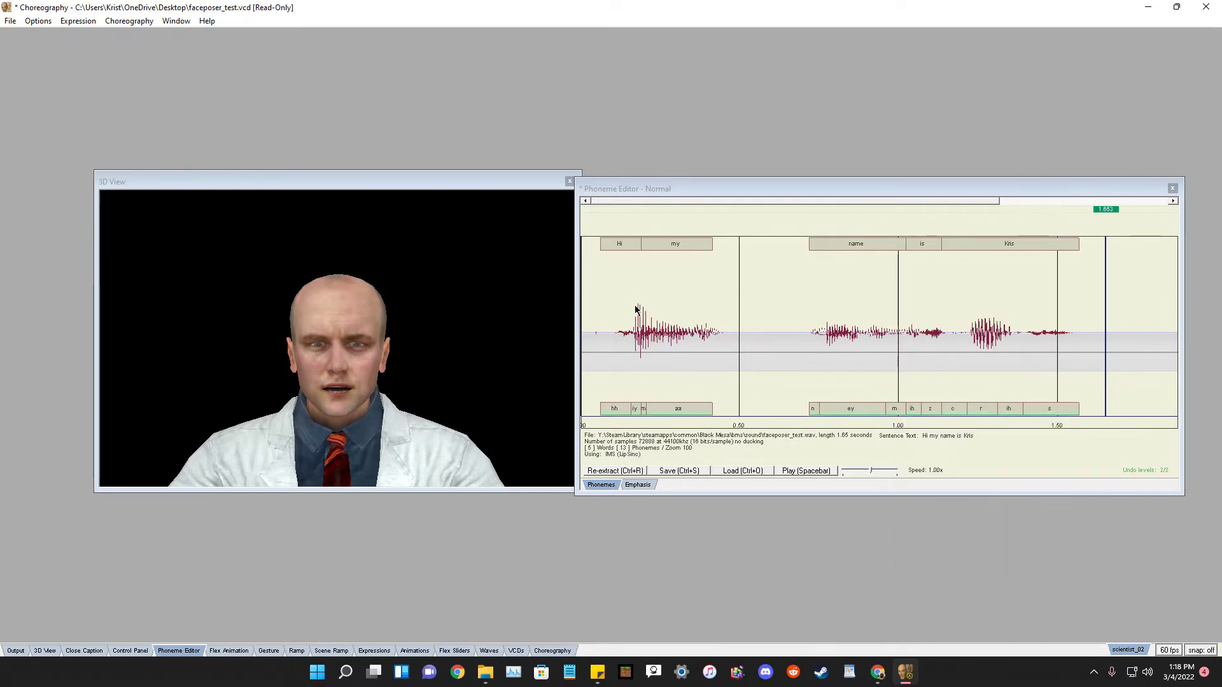
{"action": "right_click", "coordinate": [873, 338]}
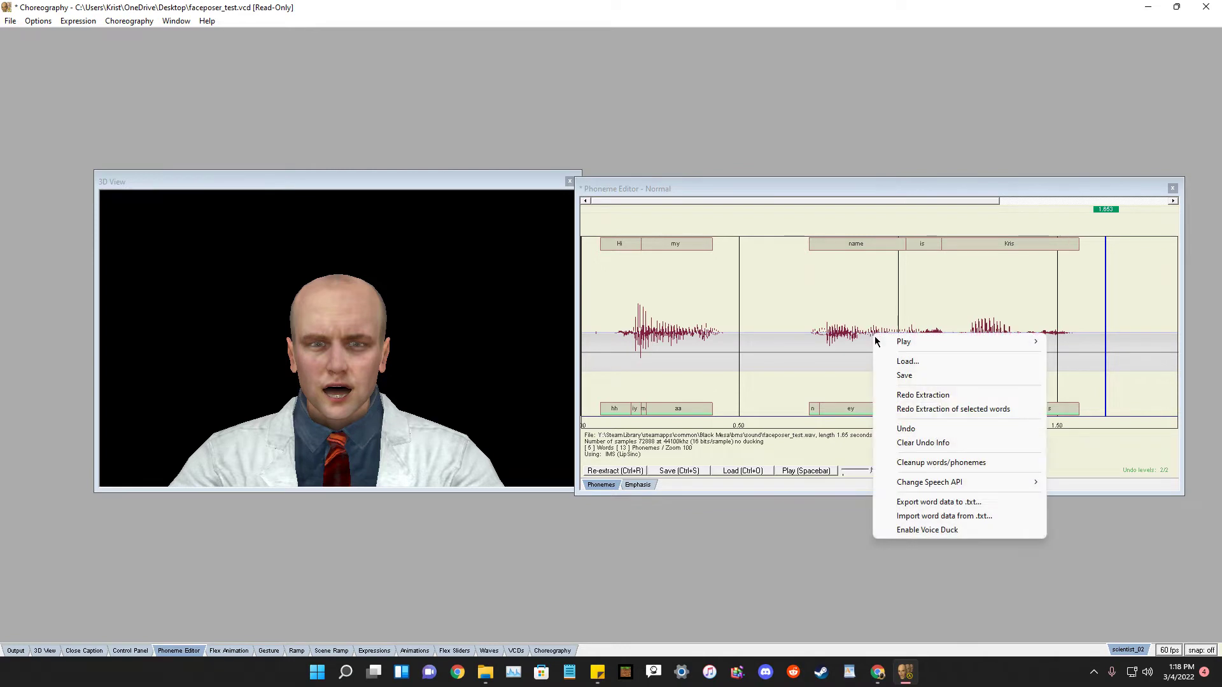
{"action": "left_click", "coordinate": [847, 324]}
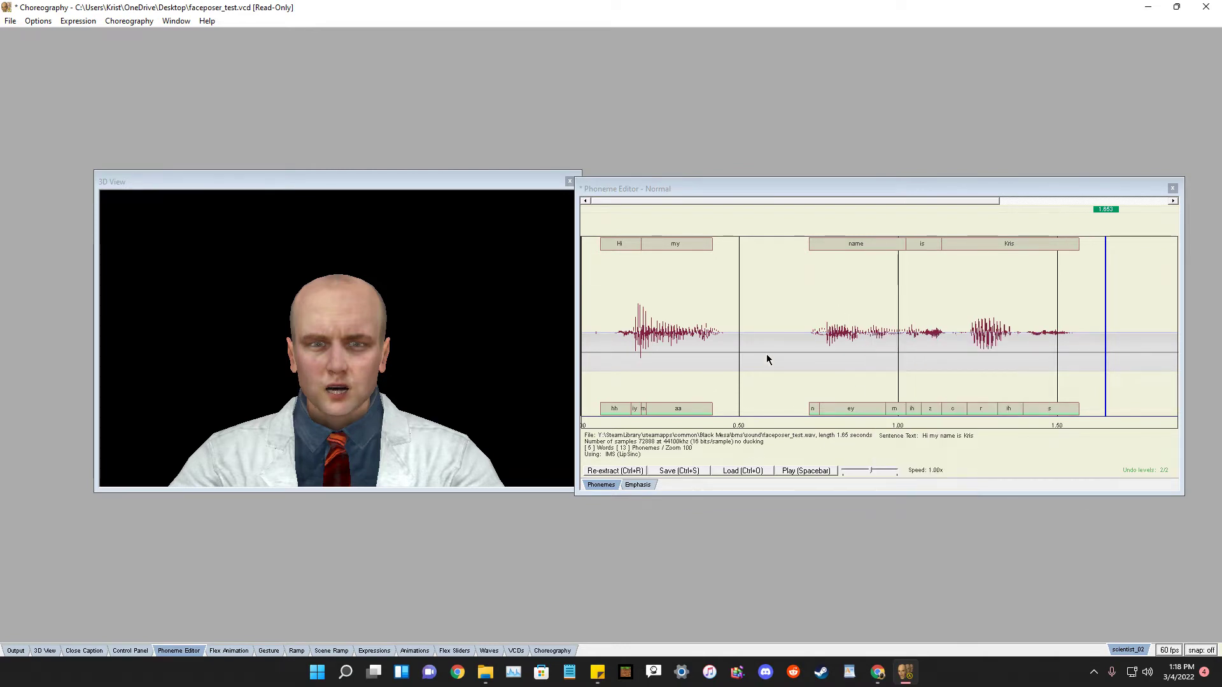
{"action": "left_click", "coordinate": [677, 470]}
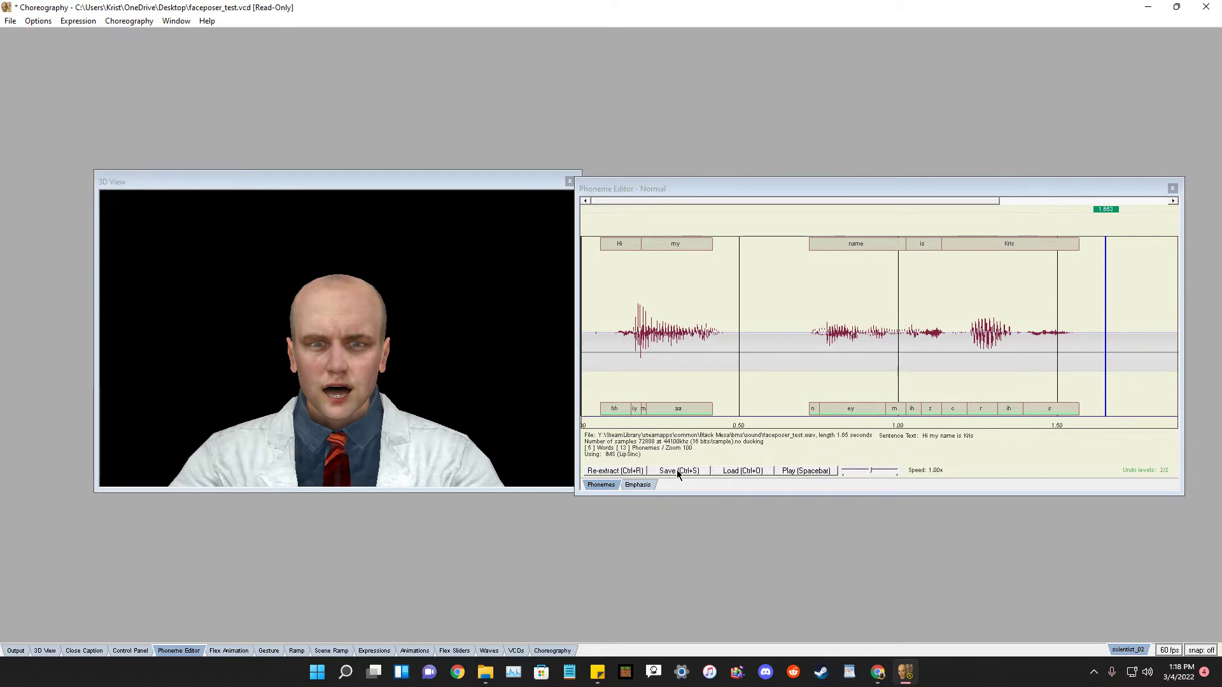
Play the clip in the Phoneme Editor and examine the scientist's lip movement in the 3D View.
{"action": "left_click", "coordinate": [796, 471]}
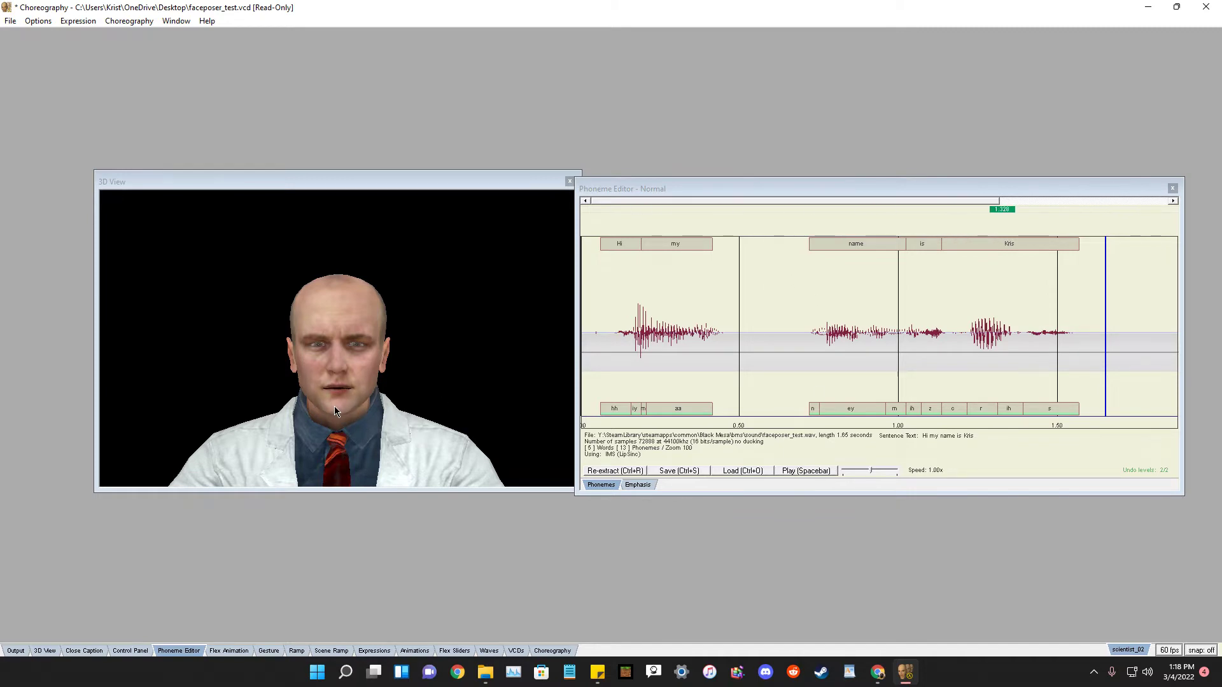
{"action": "mouse_move", "coordinate": [422, 178]}
{"action": "left_mouse_down"}
{"action": "mouse_move", "coordinate": [475, 151]}
{"action": "mouse_move", "coordinate": [407, 190]}
{"action": "mouse_move", "coordinate": [417, 176]}
{"action": "mouse_move", "coordinate": [417, 186]}
{"action": "left_mouse_up"}
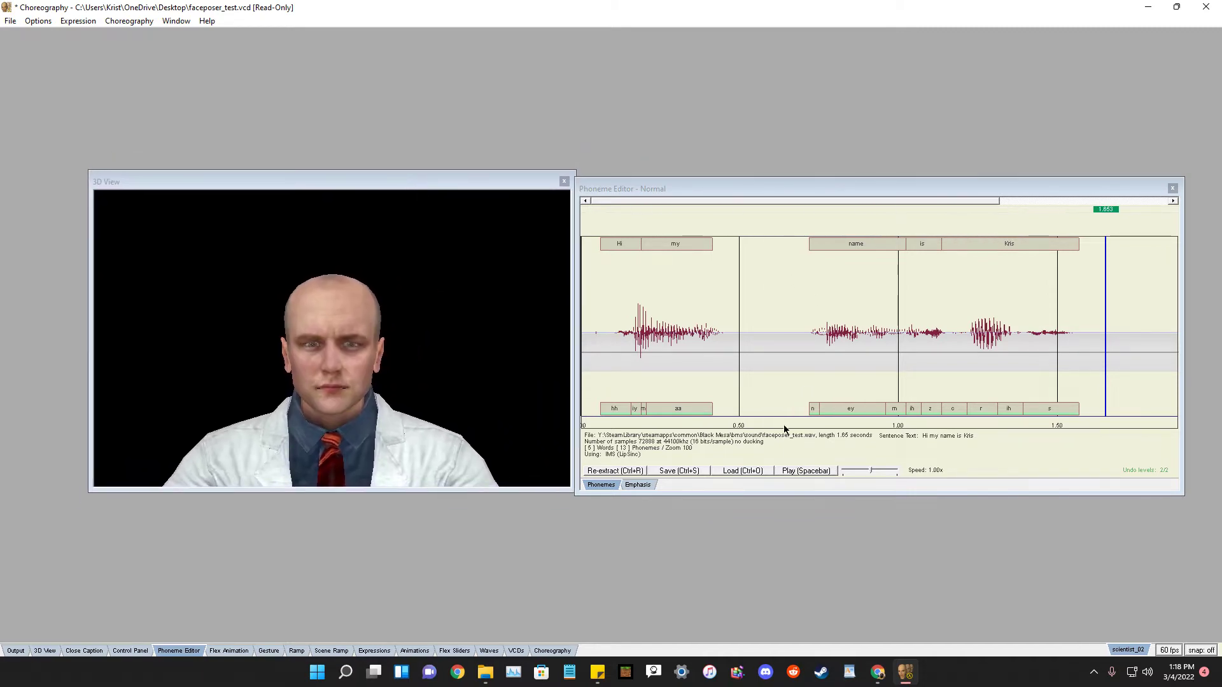
{"action": "left_click", "coordinate": [808, 471]}
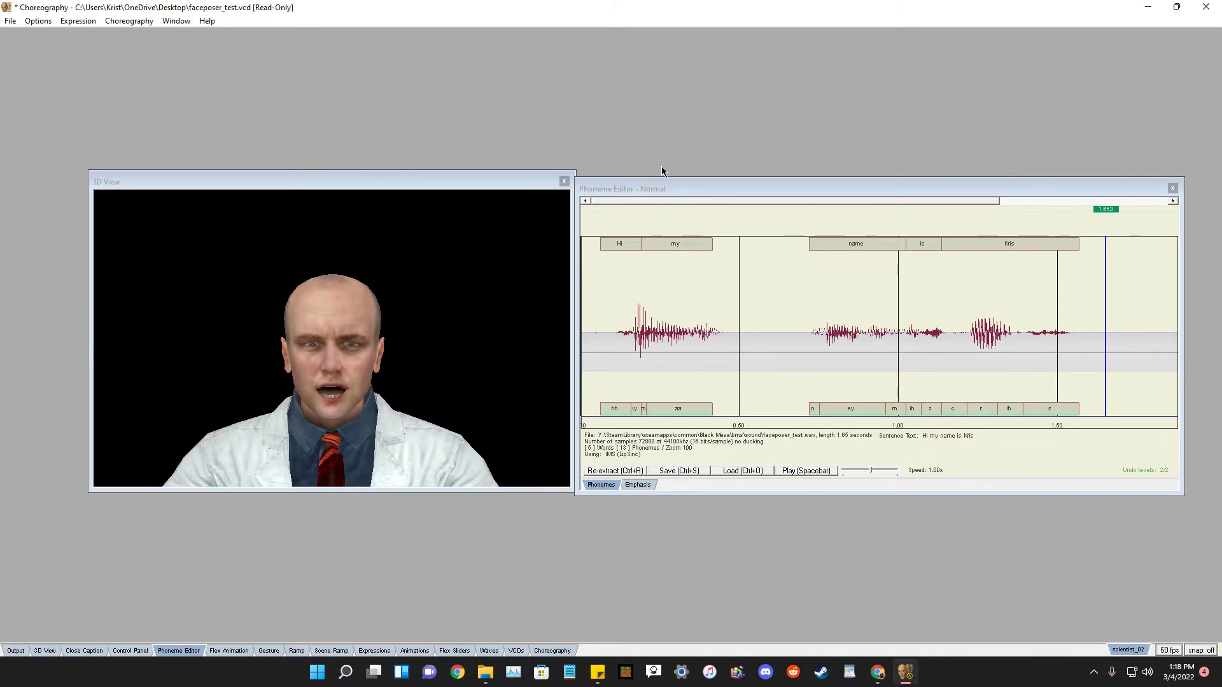
{"action": "left_click_drag", "start_coordinate": [676, 189], "coordinate": [849, 84]}
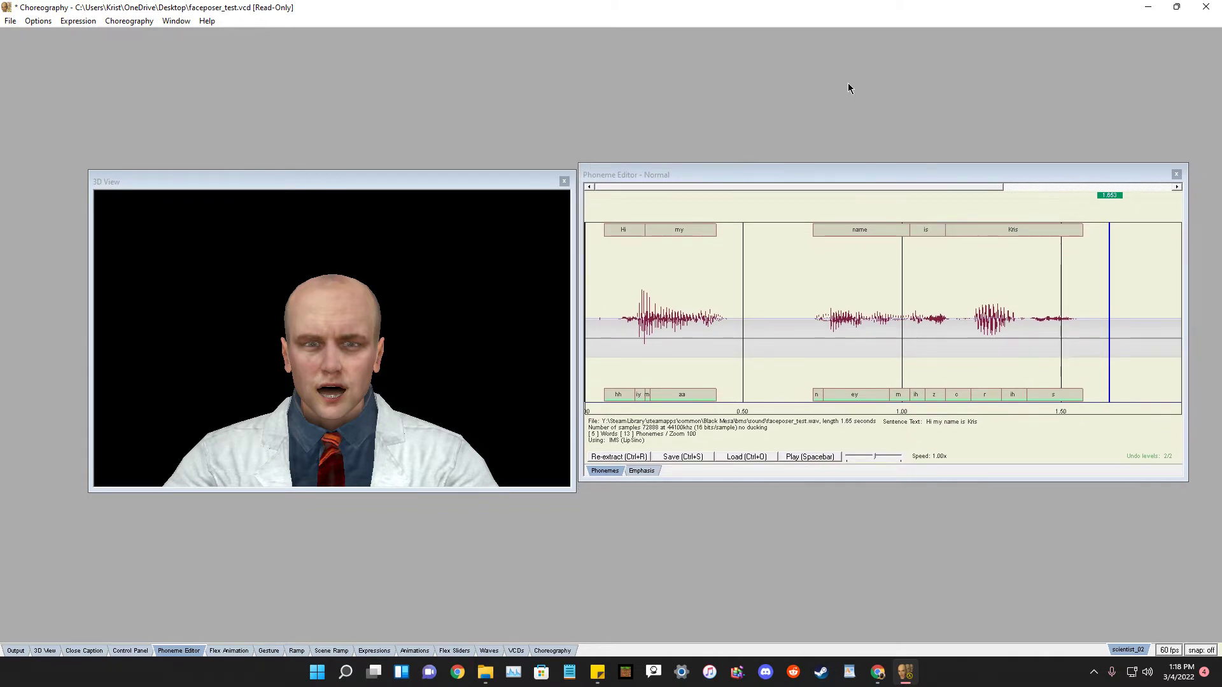
{"action": "left_click_drag", "start_coordinate": [770, 176], "coordinate": [767, 181]}
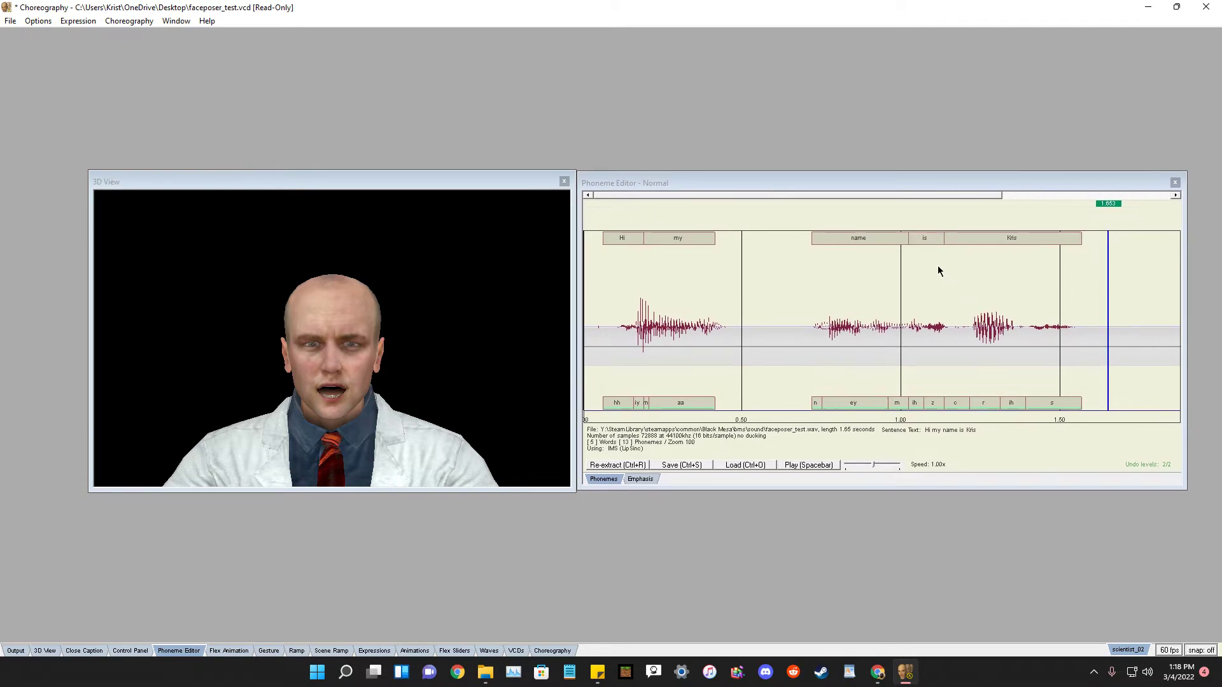
Uncover the bms\sound folder to examine its faceposer_test files, and return to the maximized Faceposer window.
{"action": "left_click_drag", "start_coordinate": [342, 12], "coordinate": [311, 604]}
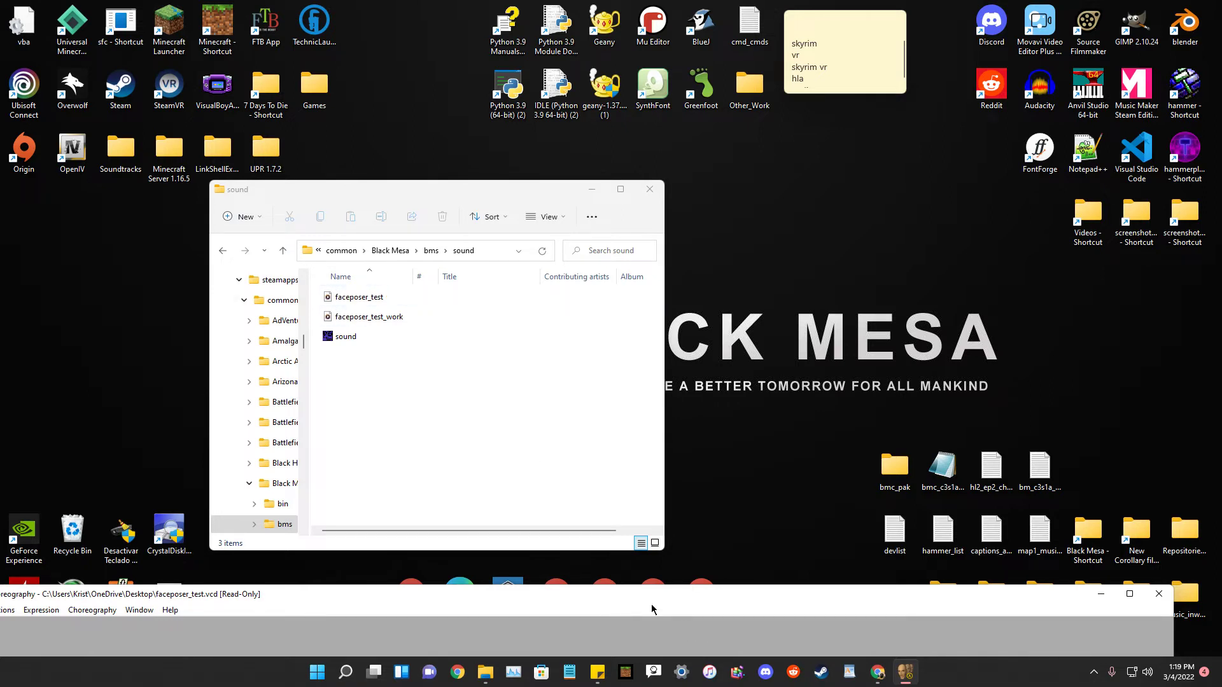
{"action": "mouse_move", "coordinate": [650, 605]}
{"action": "left_mouse_down"}
{"action": "mouse_move", "coordinate": [764, 521]}
{"action": "mouse_move", "coordinate": [660, 617]}
{"action": "left_mouse_up"}
{"action": "left_click_drag", "start_coordinate": [509, 529], "coordinate": [422, 529]}
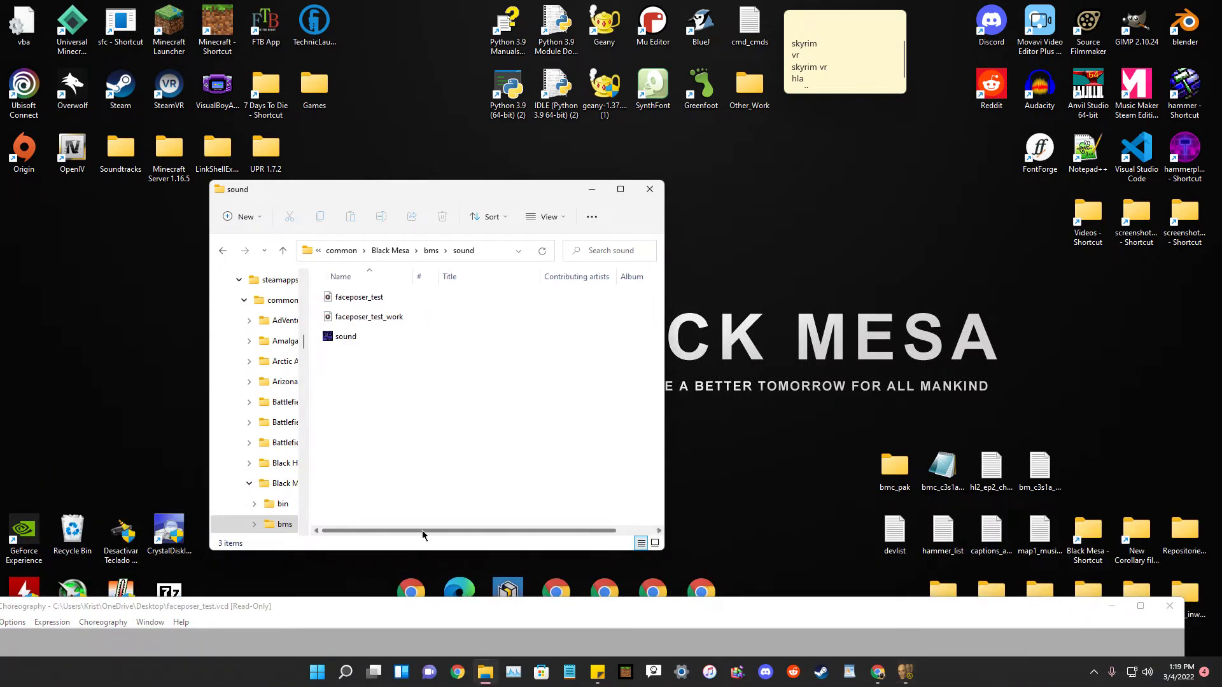
{"action": "left_click_drag", "start_coordinate": [594, 609], "coordinate": [655, 2]}
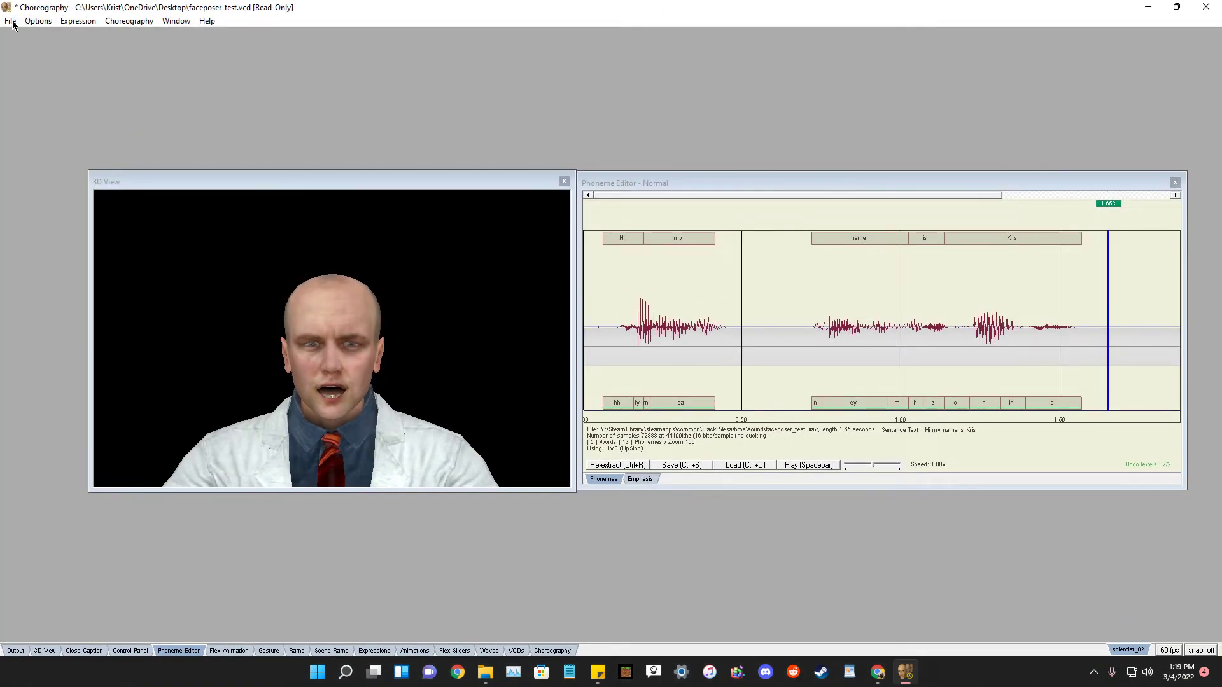
Close the Phoneme Editor, move the 3D View aside and bring up the Choreography window with its actor row in view.
{"action": "left_click", "coordinate": [1175, 182]}
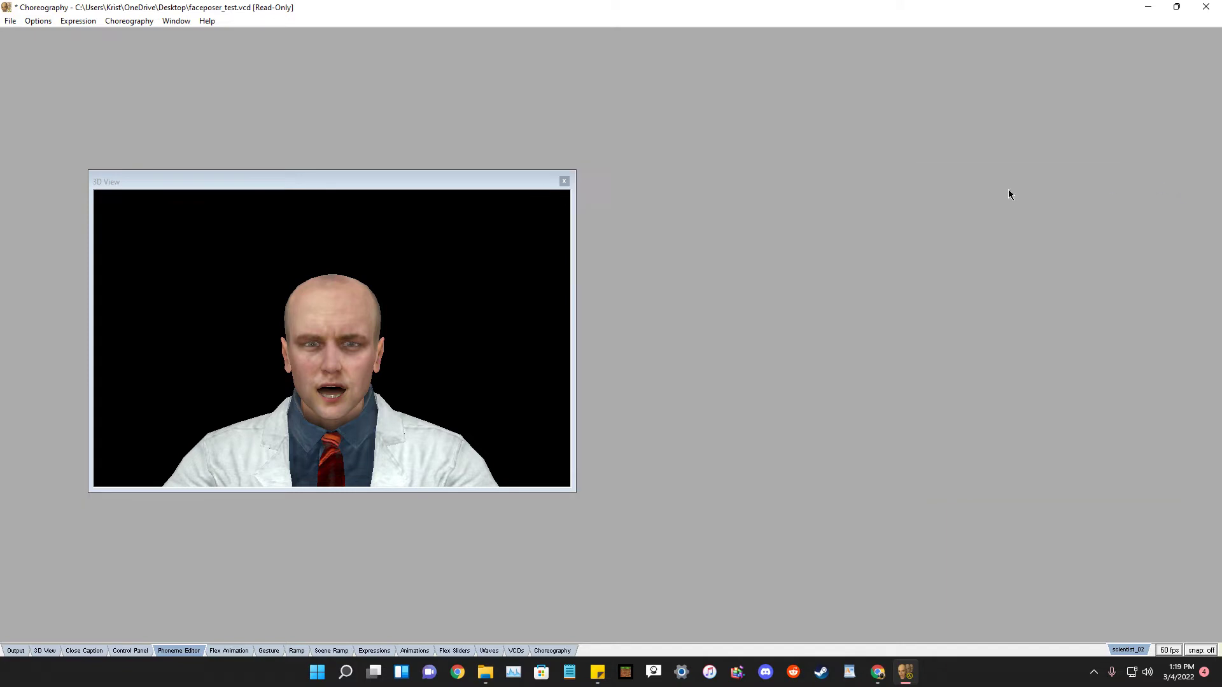
{"action": "left_click_drag", "start_coordinate": [392, 185], "coordinate": [627, 128]}
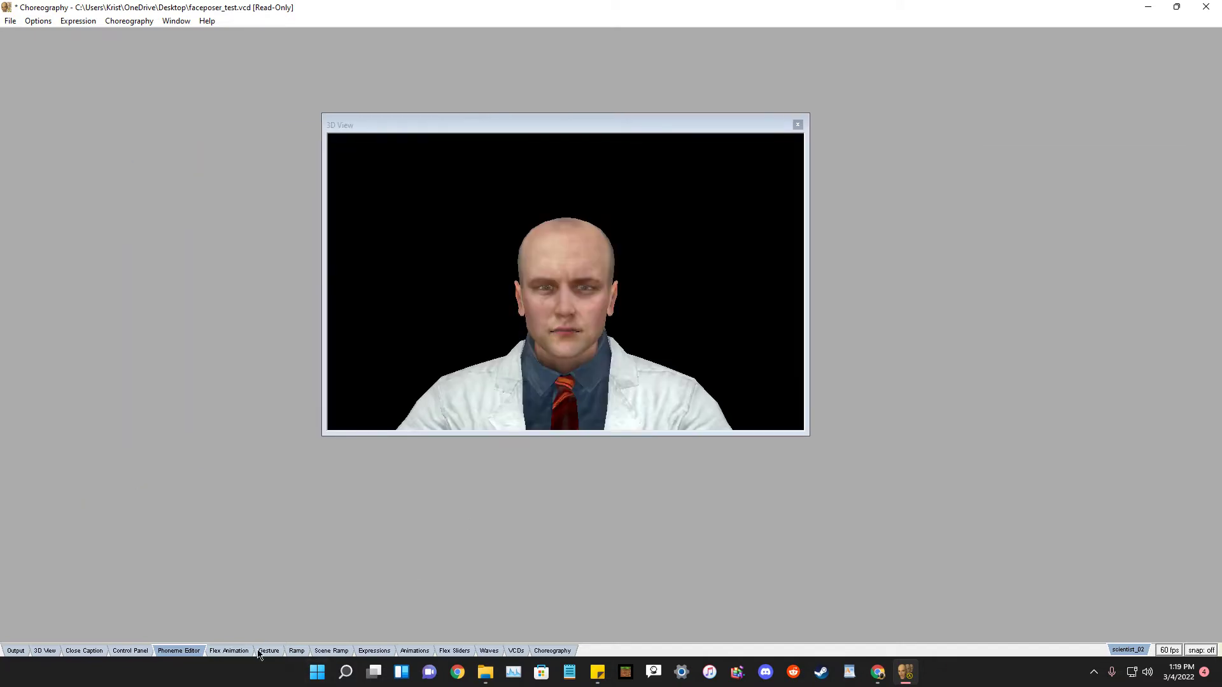
{"action": "left_click", "coordinate": [551, 651]}
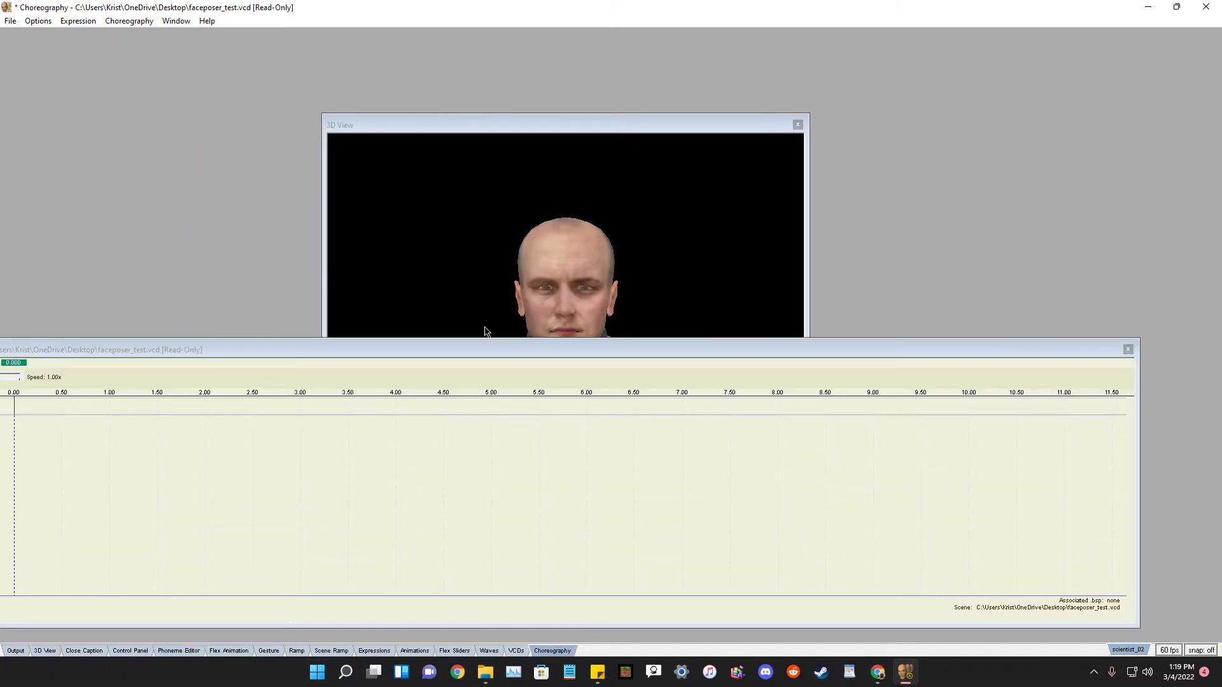
{"action": "left_click_drag", "start_coordinate": [414, 349], "coordinate": [675, 304]}
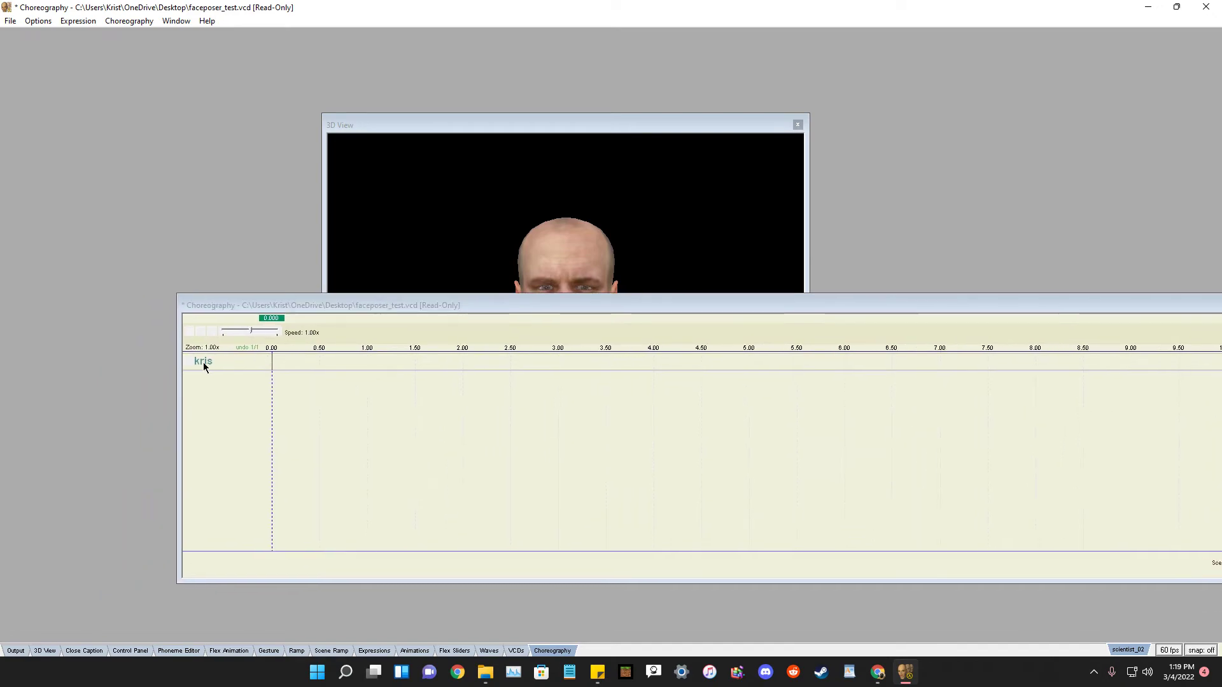
Add a channel named "voice" to the scene's actor.
{"action": "right_click", "coordinate": [205, 361]}
{"action": "mouse_move", "coordinate": [230, 373]}
{"action": "left_click", "coordinate": [406, 385]}
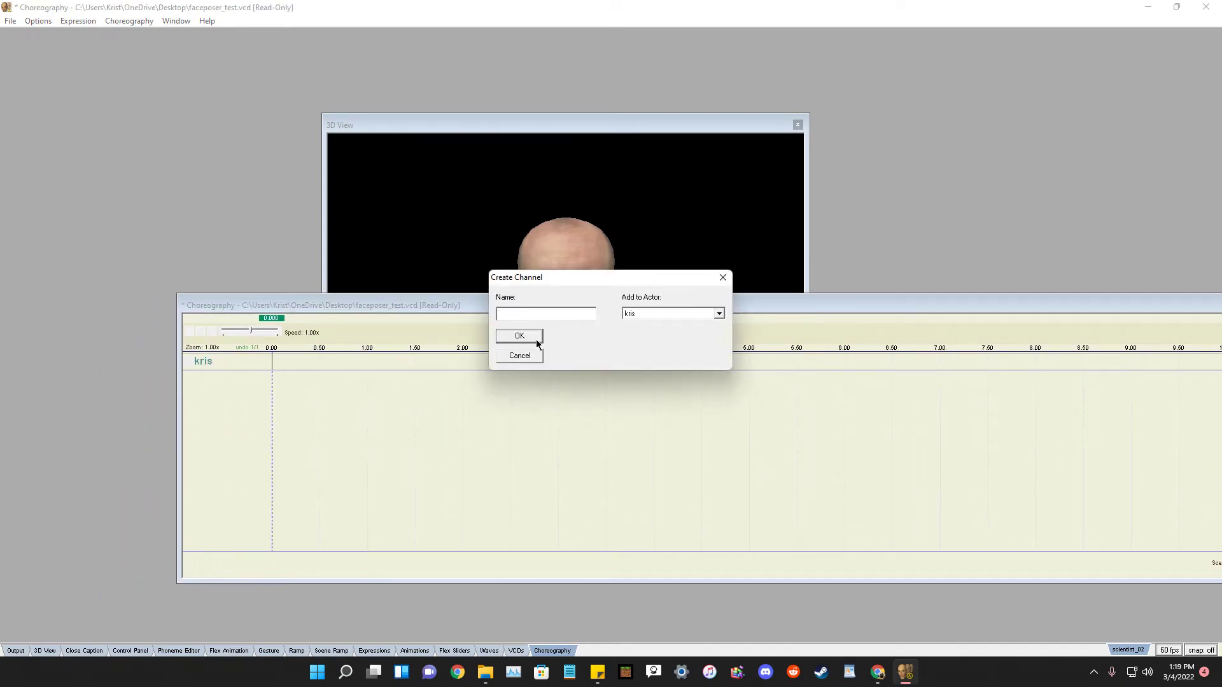
{"action": "type", "text": "voice"}
{"action": "key", "text": "Return"}
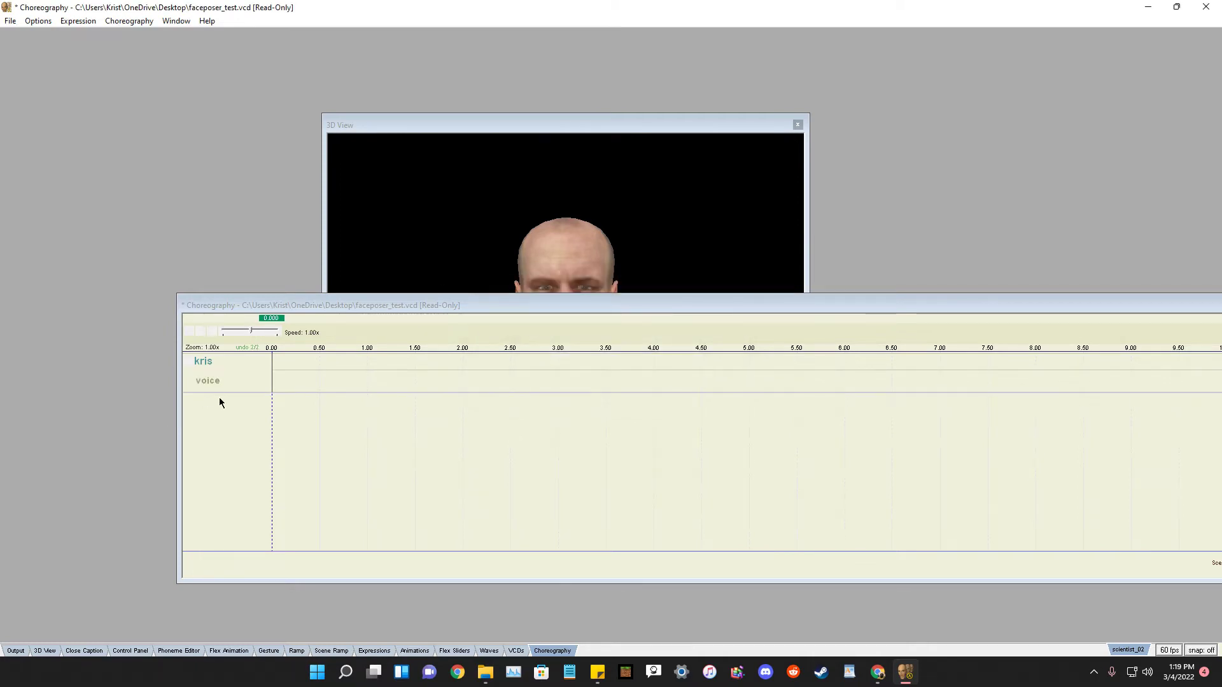
{"action": "right_click", "coordinate": [210, 383]}
{"action": "left_click", "coordinate": [264, 256]}
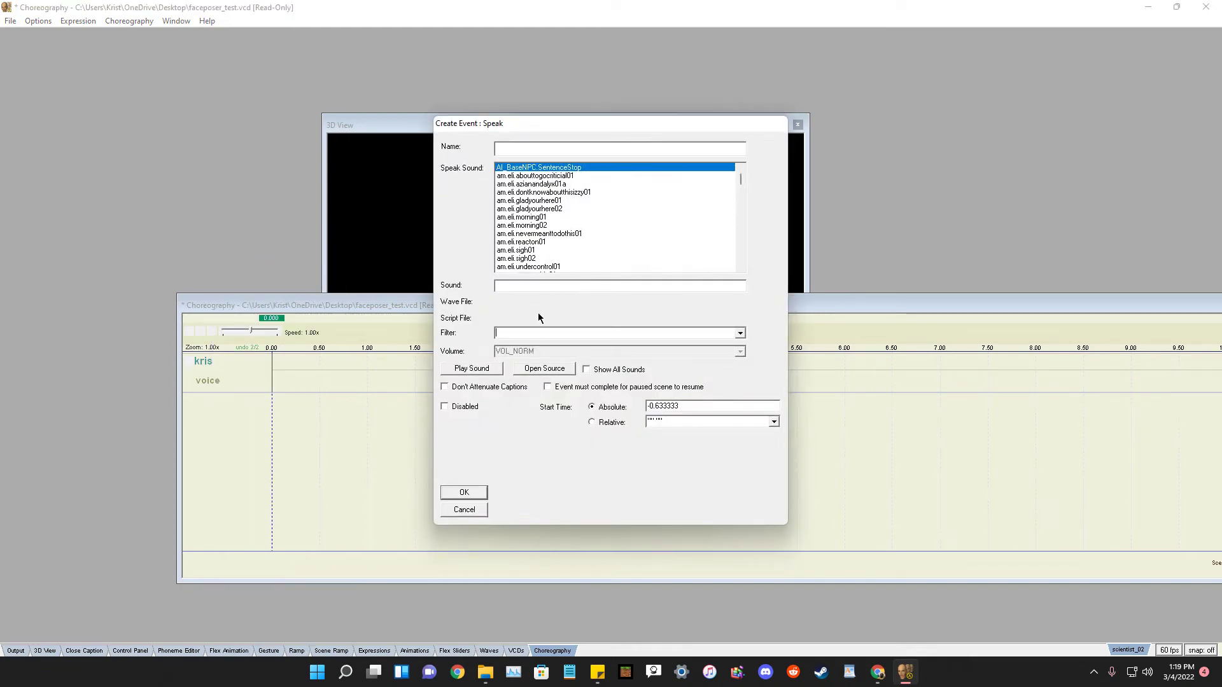
{"action": "type", "text": "fac"}
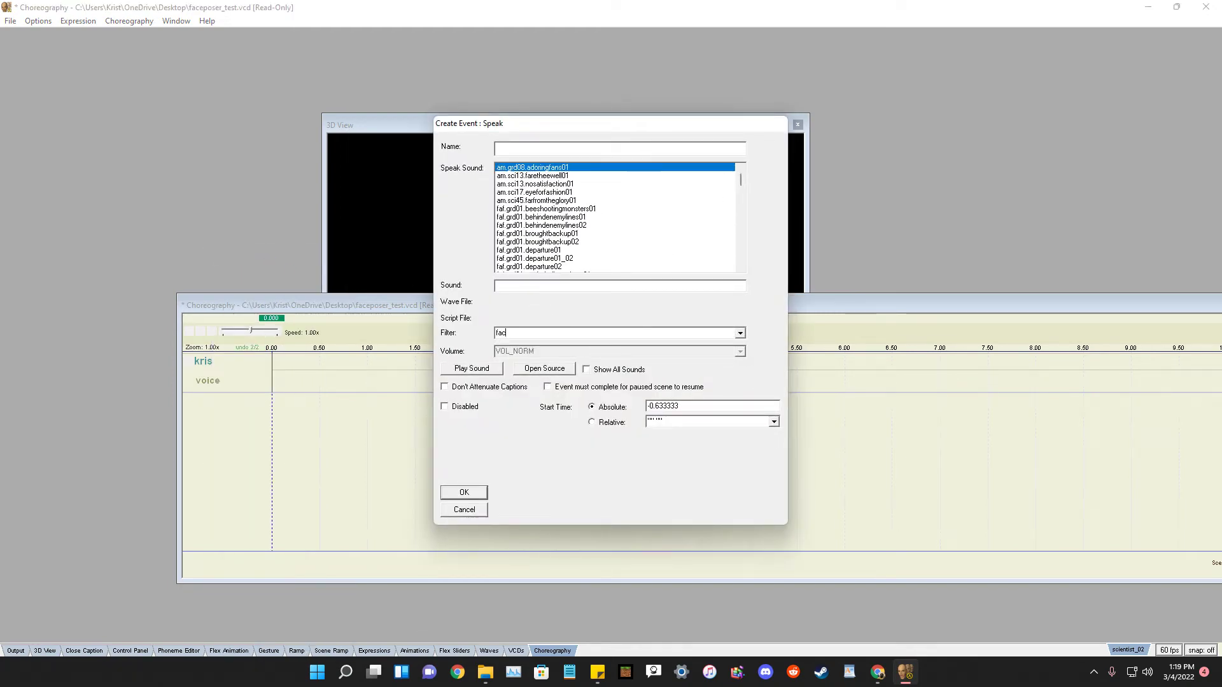
{"action": "type", "text": "poser_test"}
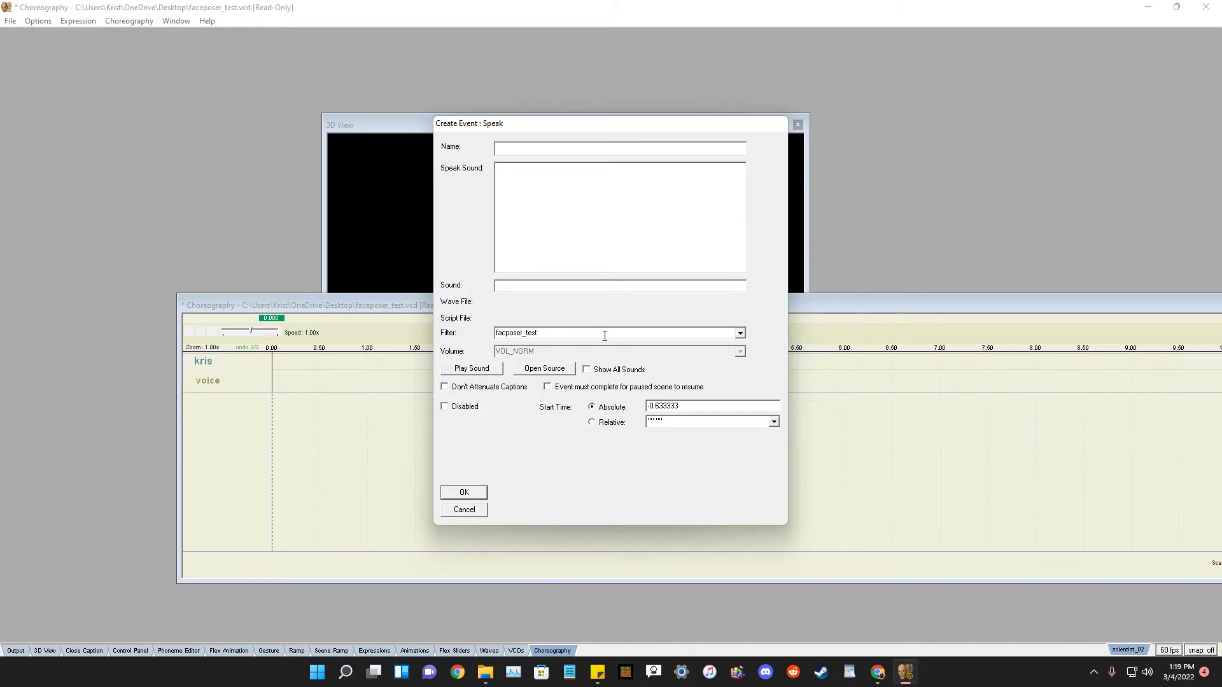
{"action": "left_click_drag", "start_coordinate": [660, 123], "coordinate": [653, 199]}
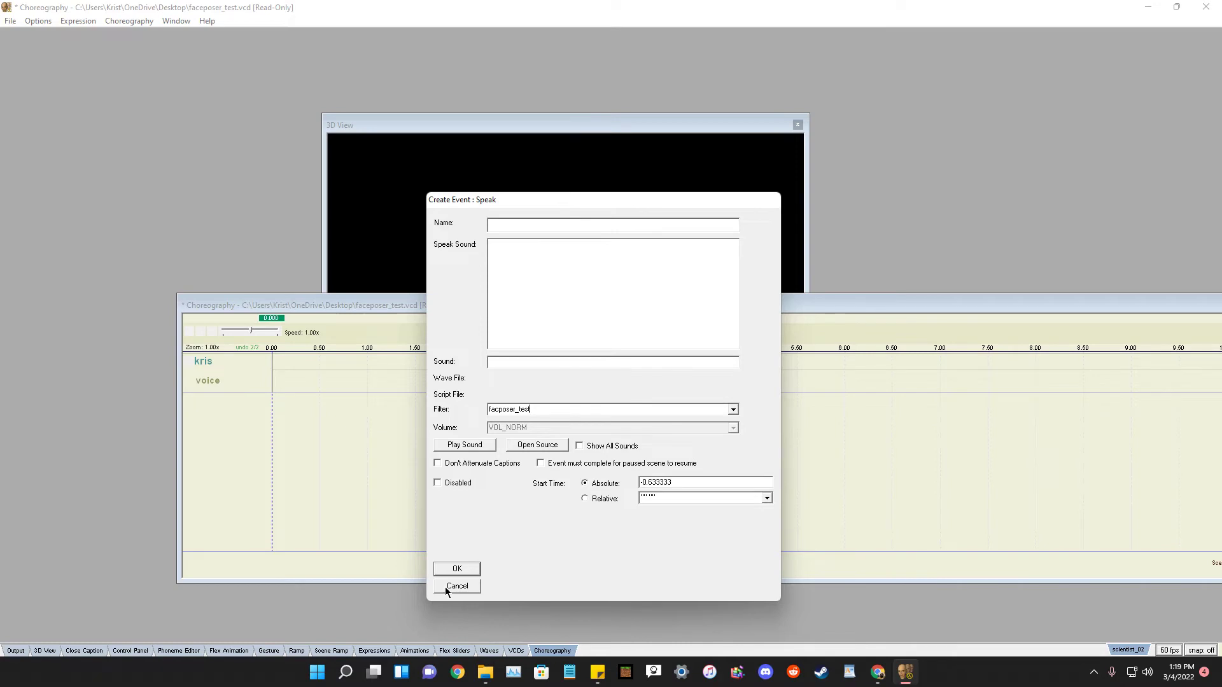
{"action": "left_click_drag", "start_coordinate": [712, 204], "coordinate": [733, 212]}
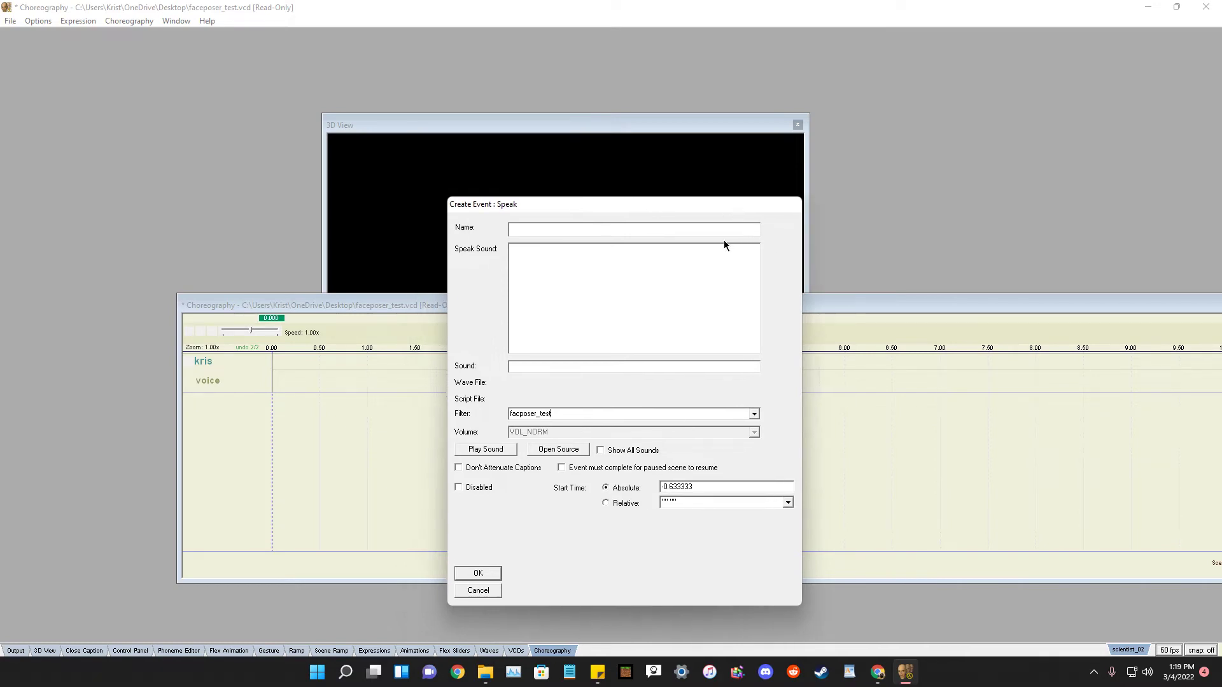
{"action": "left_click", "coordinate": [489, 590]}
Save the choreography scene faceposer_test.vcd, allowing the read-only file to be made writable.
{"action": "left_click_drag", "start_coordinate": [895, 303], "coordinate": [742, 338]}
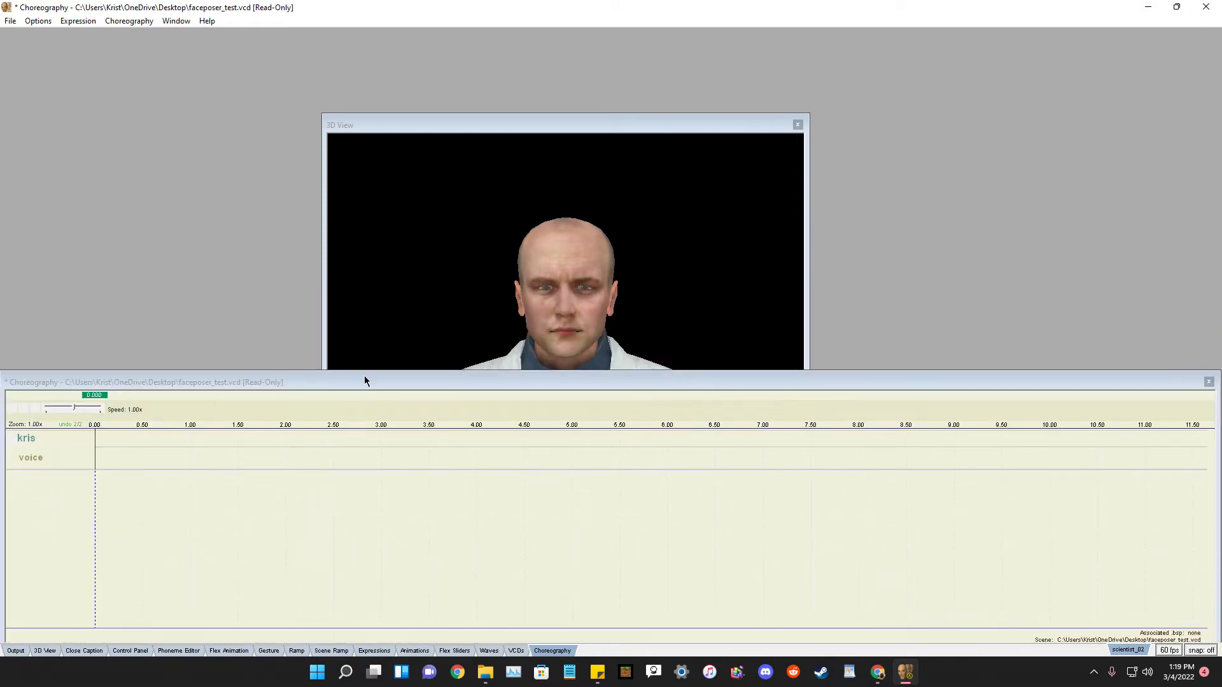
{"action": "left_click_drag", "start_coordinate": [365, 382], "coordinate": [445, 359]}
{"action": "left_click", "coordinate": [108, 23]}
{"action": "left_click", "coordinate": [131, 68]}
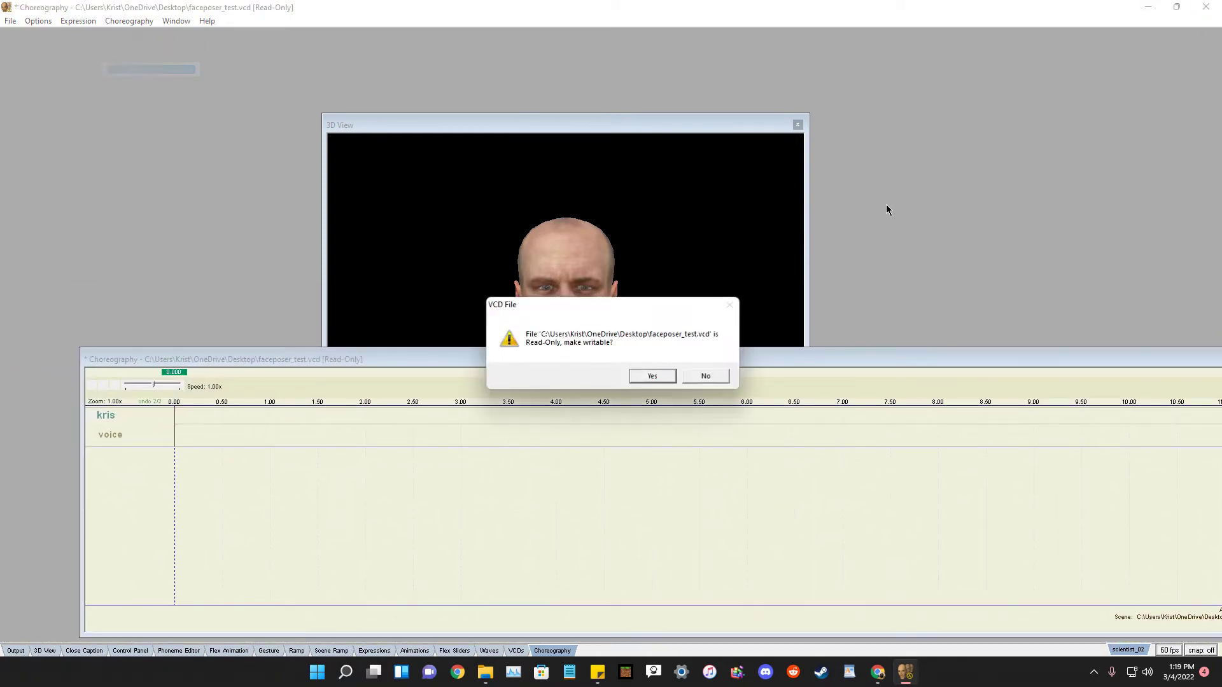
{"action": "left_click", "coordinate": [652, 377]}
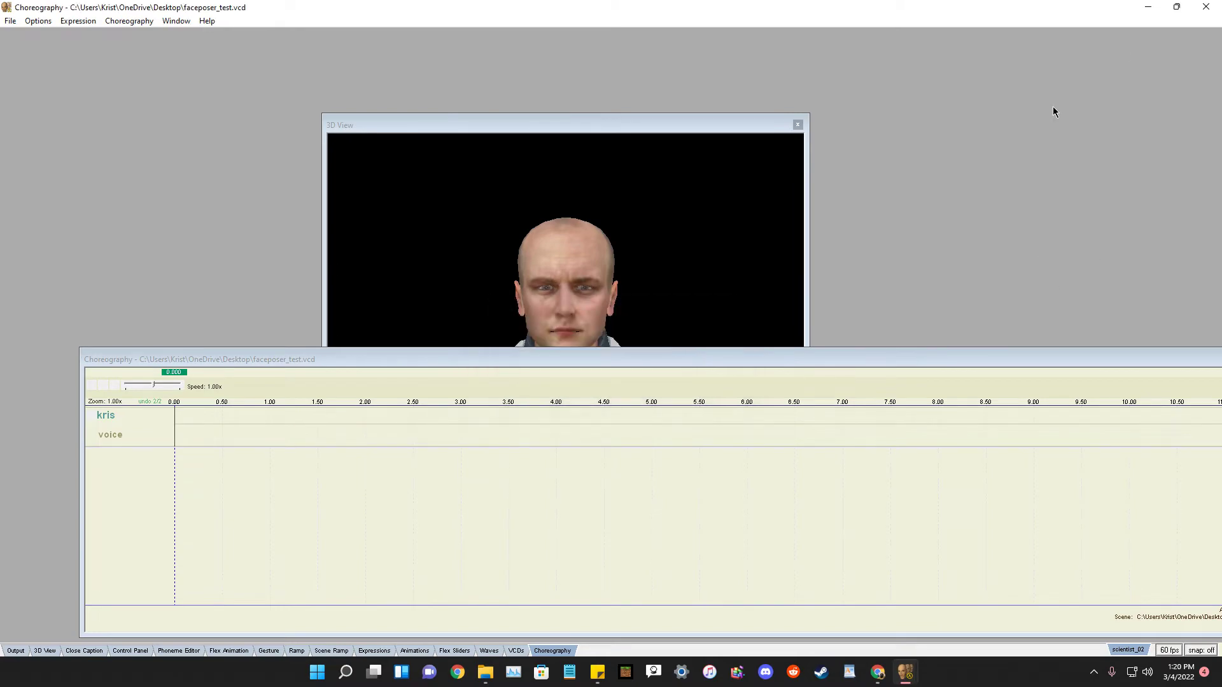
Close Faceposer, saving the changes to the phonemes class and declining to rebuild scenes.image.
{"action": "left_click_drag", "start_coordinate": [998, 6], "coordinate": [971, 379]}
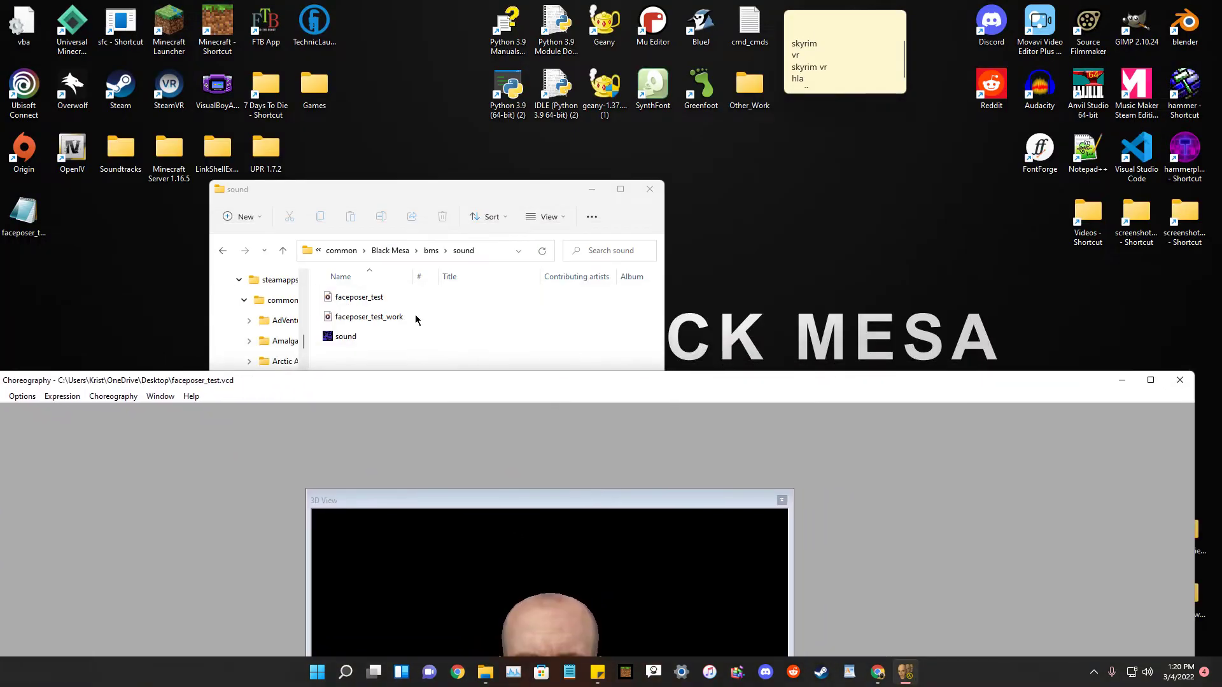
{"action": "left_click_drag", "start_coordinate": [525, 385], "coordinate": [366, 394]}
{"action": "left_click", "coordinate": [1022, 391]}
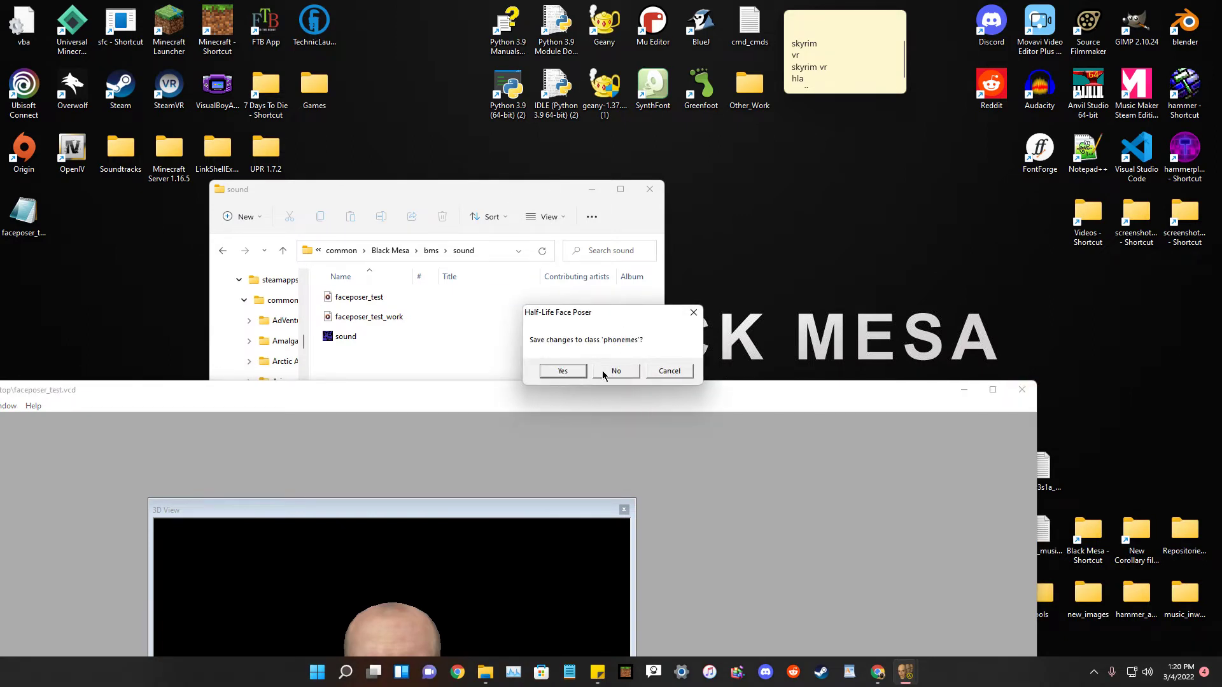
{"action": "left_click", "coordinate": [564, 372]}
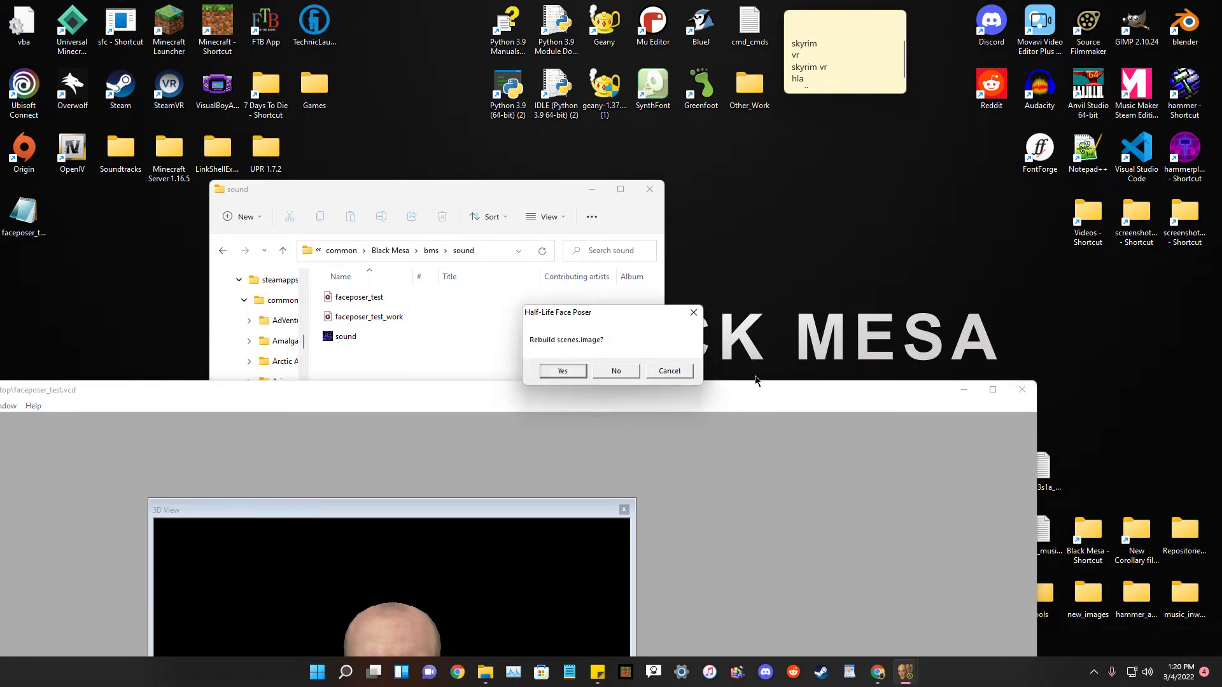
{"action": "left_click", "coordinate": [614, 371]}
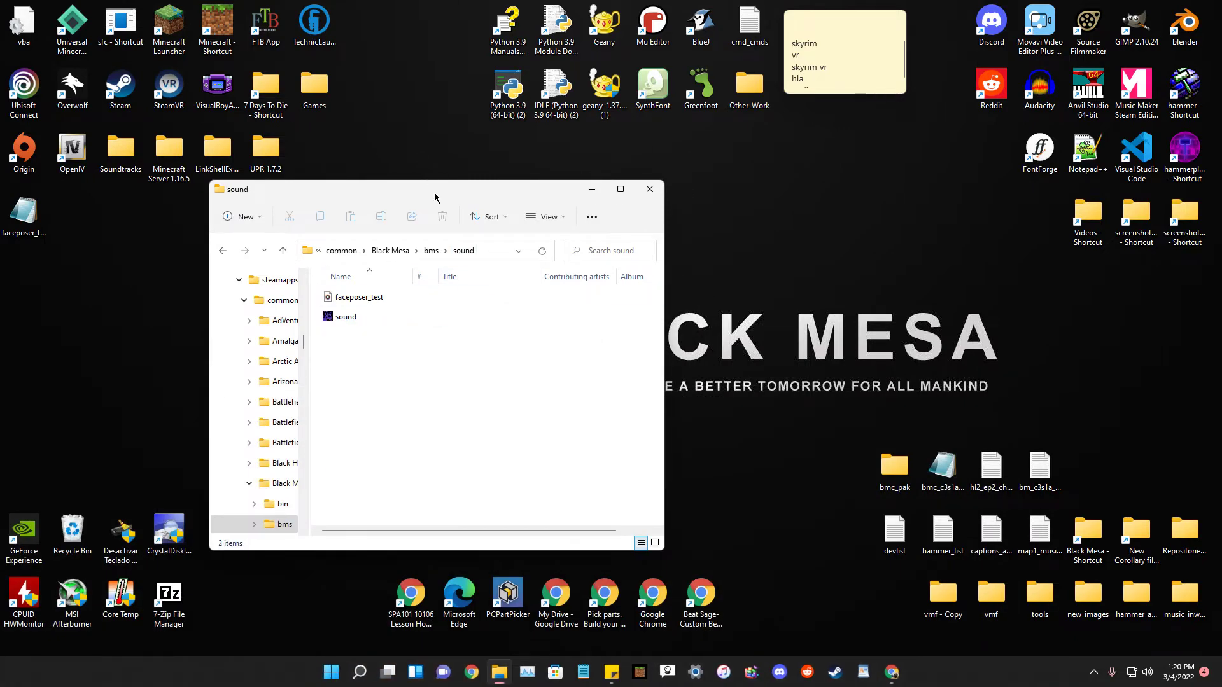
{"action": "left_click_drag", "start_coordinate": [430, 190], "coordinate": [553, 178]}
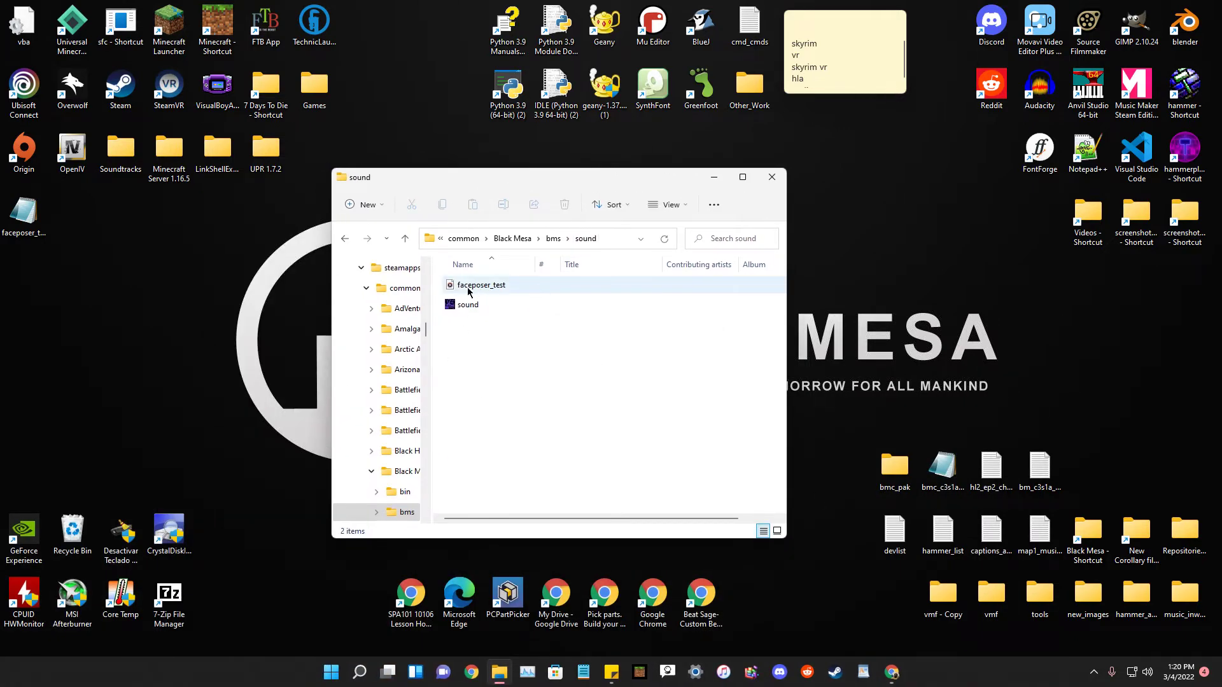
{"action": "left_click_drag", "start_coordinate": [517, 181], "coordinate": [557, 213]}
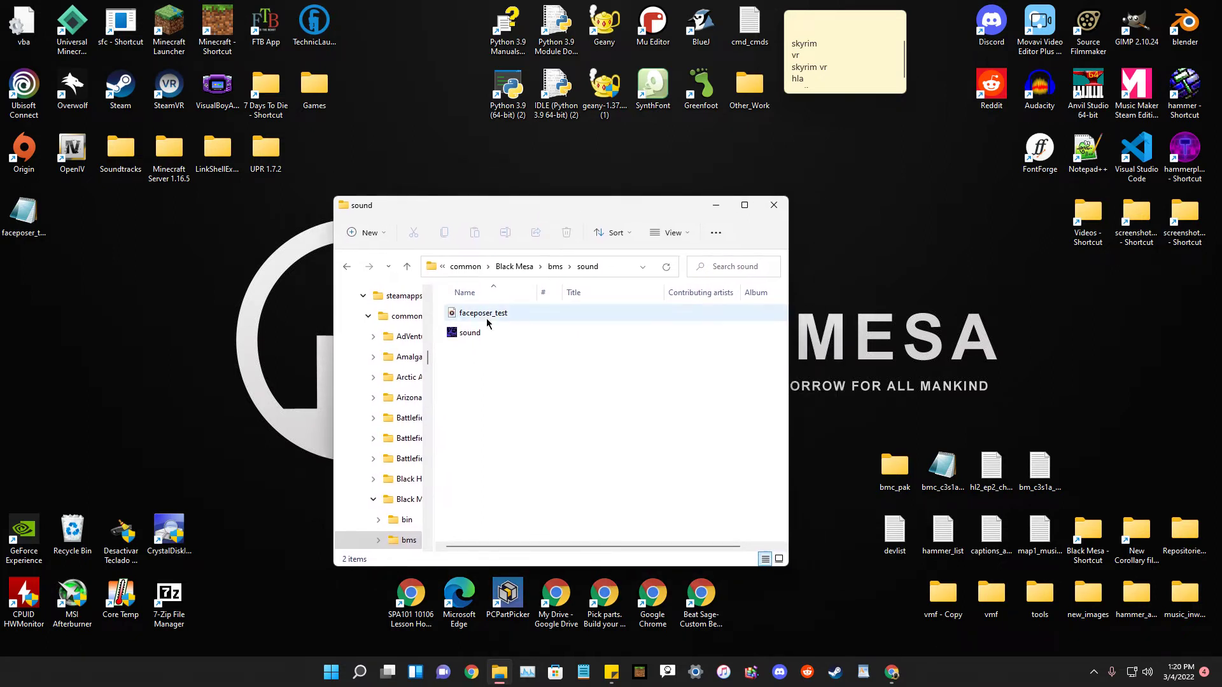
Move the faceposer_test WAV file from the bms sound folder into the bms custom folder.
{"action": "right_click", "coordinate": [454, 316]}
{"action": "key", "text": "Escape"}
{"action": "left_click", "coordinate": [347, 270]}
{"action": "double_click", "coordinate": [472, 355]}
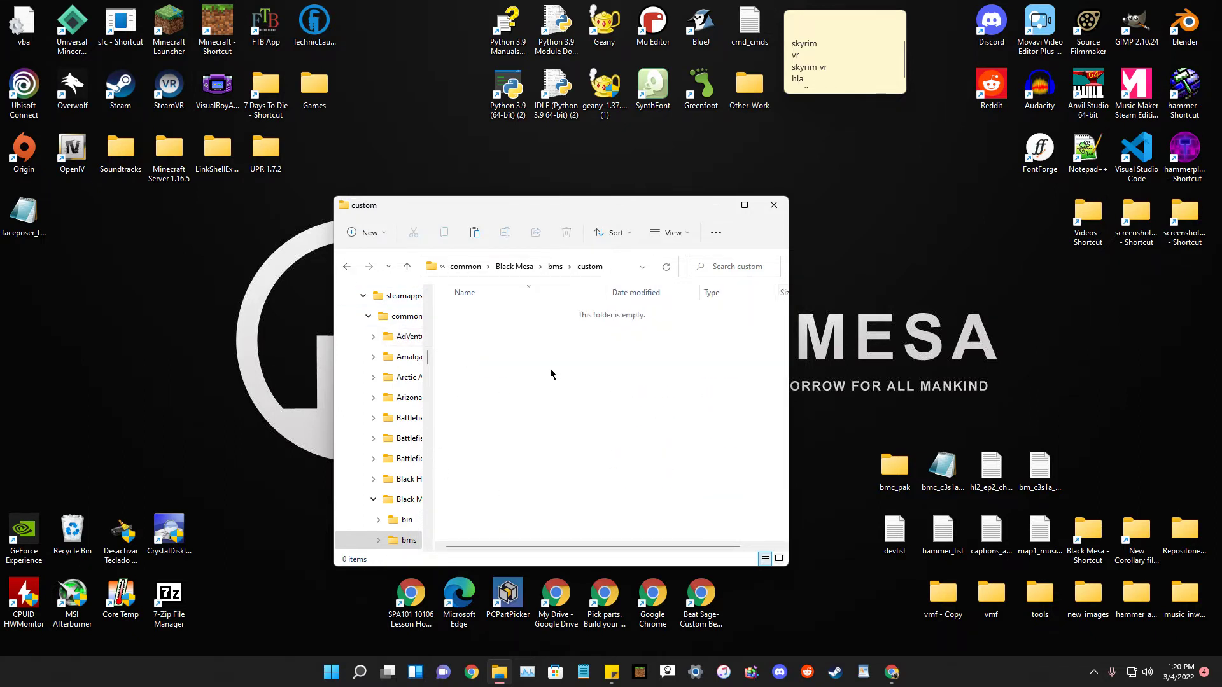
{"action": "left_click", "coordinate": [347, 267]}
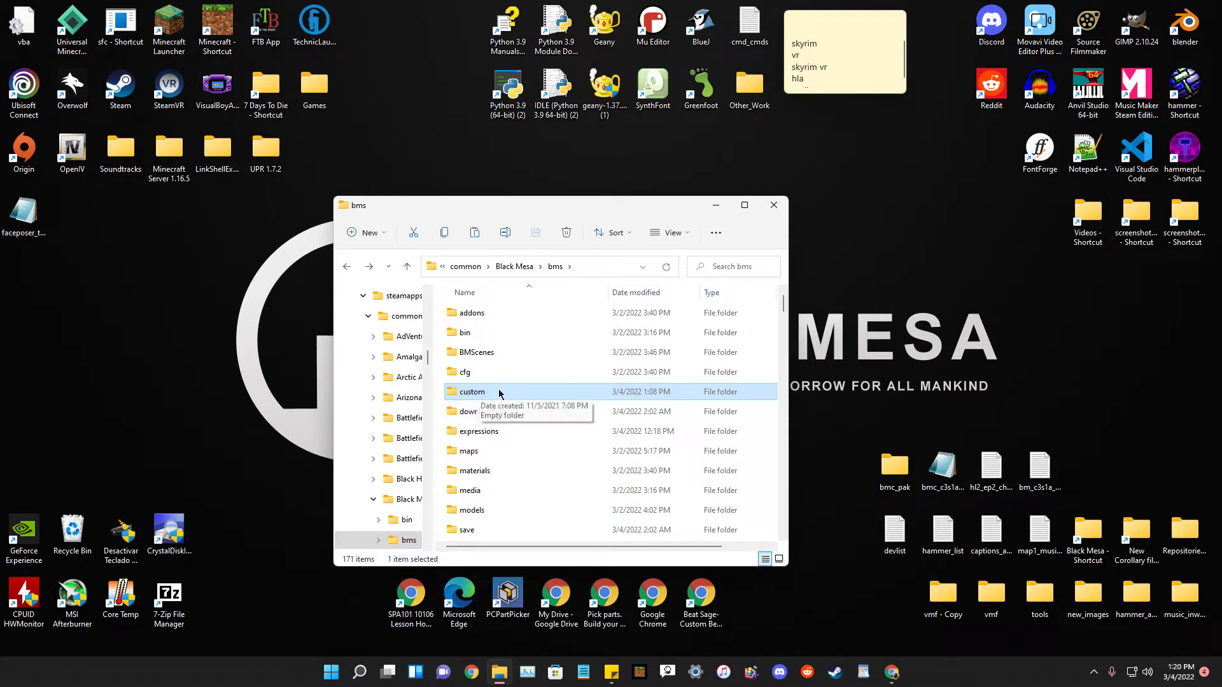
{"action": "left_click", "coordinate": [346, 266]}
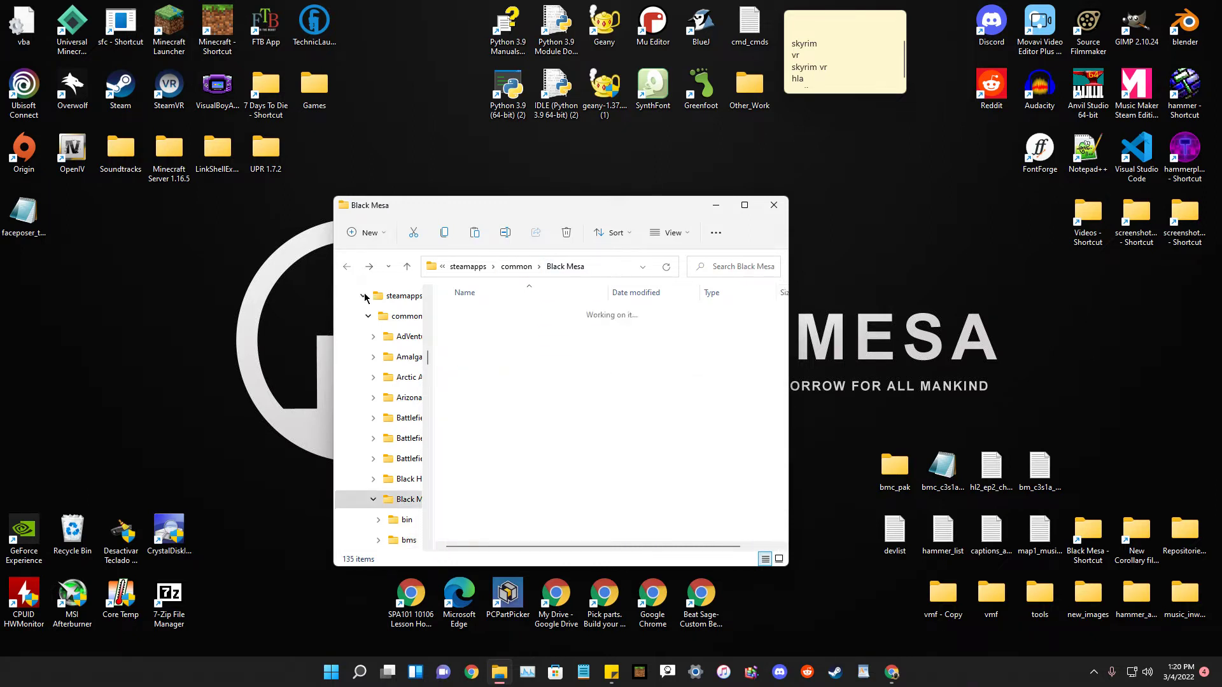
{"action": "double_click", "coordinate": [469, 333]}
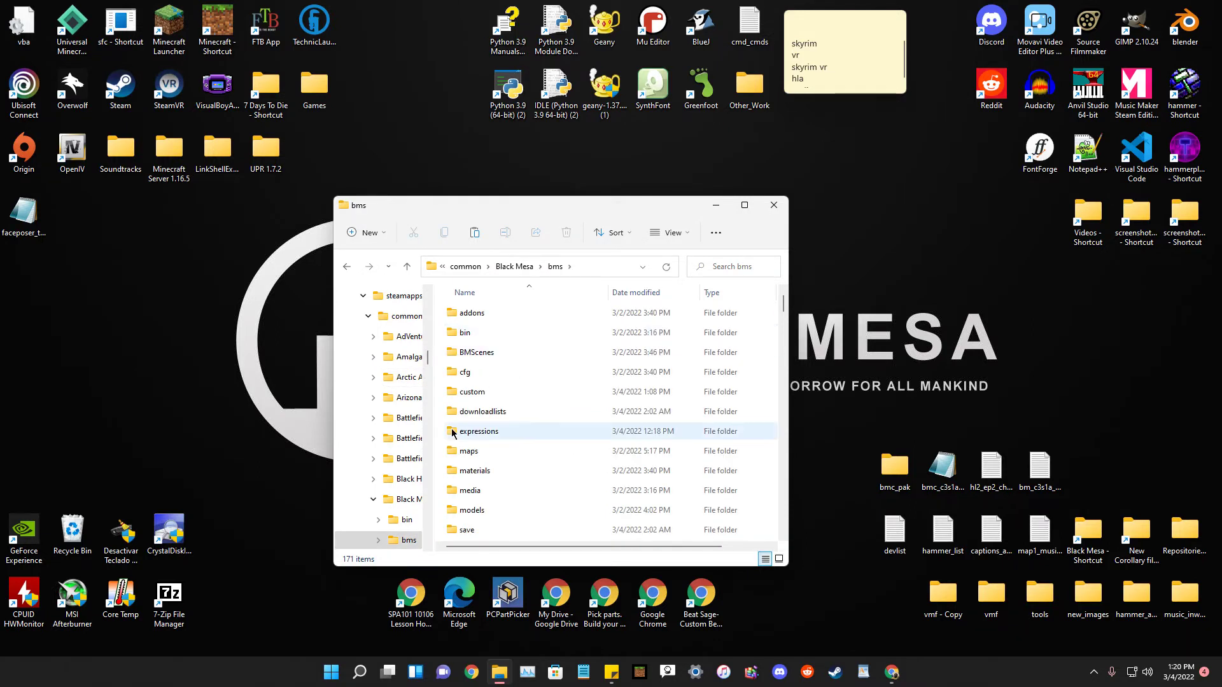
{"action": "double_click", "coordinate": [472, 392]}
{"action": "right_click", "coordinate": [487, 347]}
{"action": "left_click", "coordinate": [504, 361]}
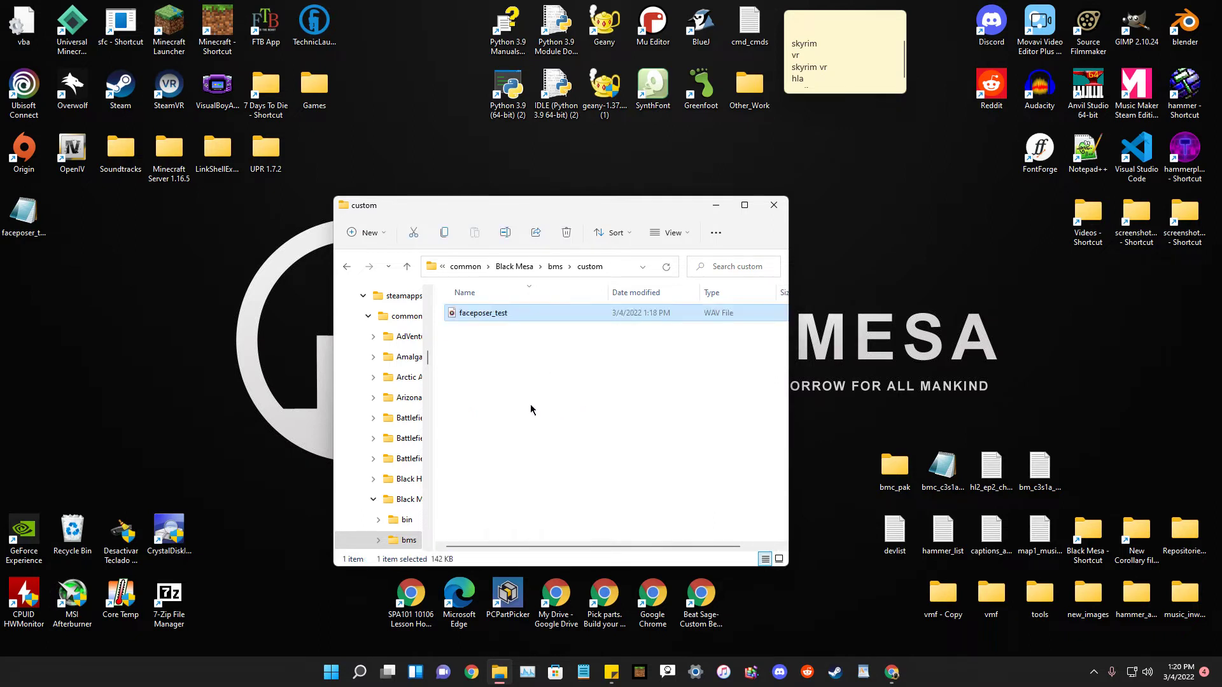
Create a folder named "mod" inside custom, move faceposer_test into it and open it.
{"action": "right_click", "coordinate": [481, 352]}
{"action": "mouse_move", "coordinate": [559, 453]}
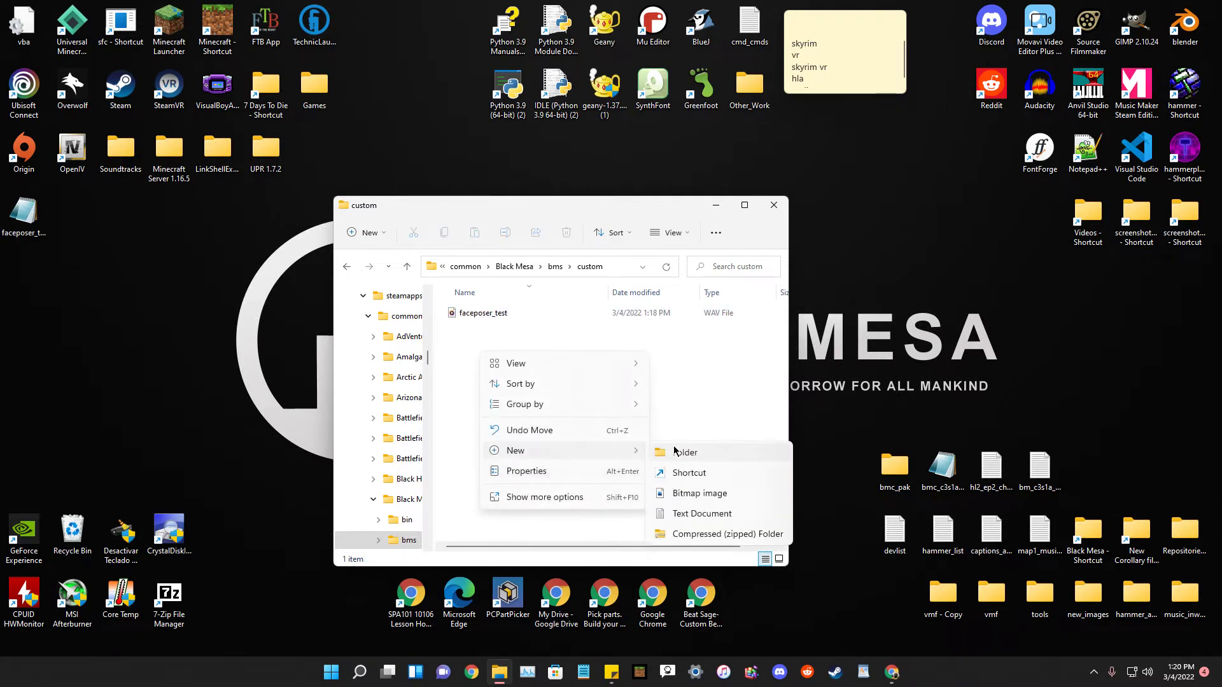
{"action": "left_click", "coordinate": [676, 451]}
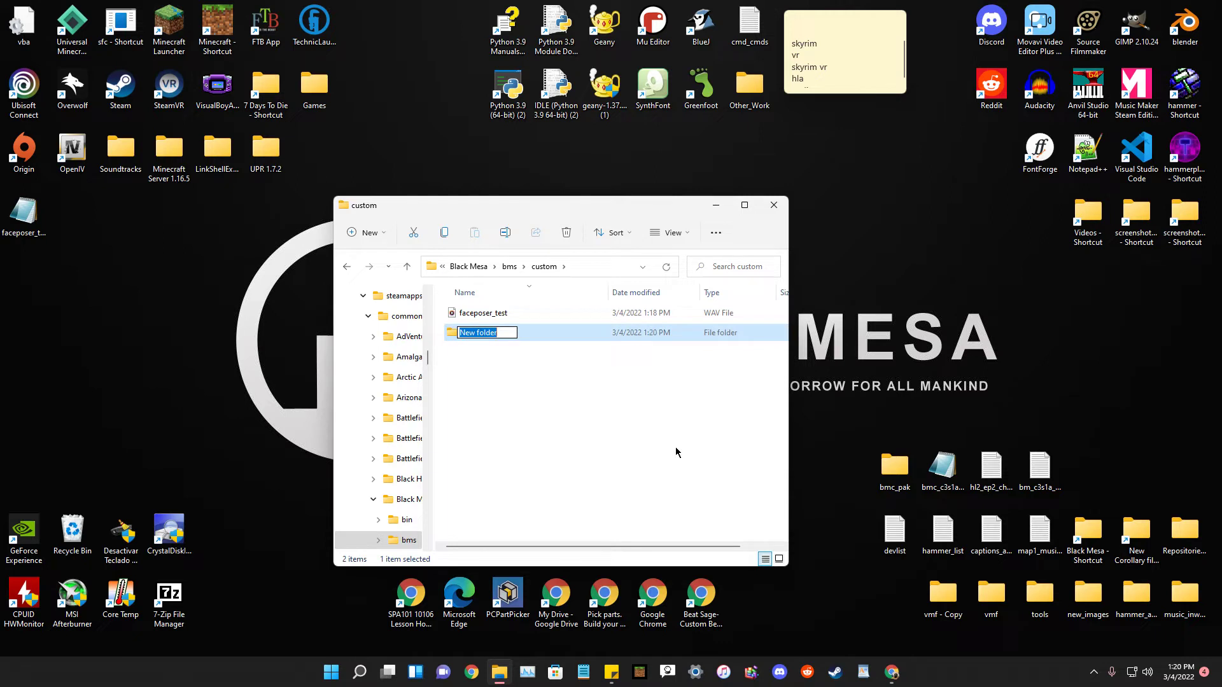
{"action": "key", "text": "BackSpace"}
{"action": "type", "text": "mod"}
{"action": "key", "text": "Return"}
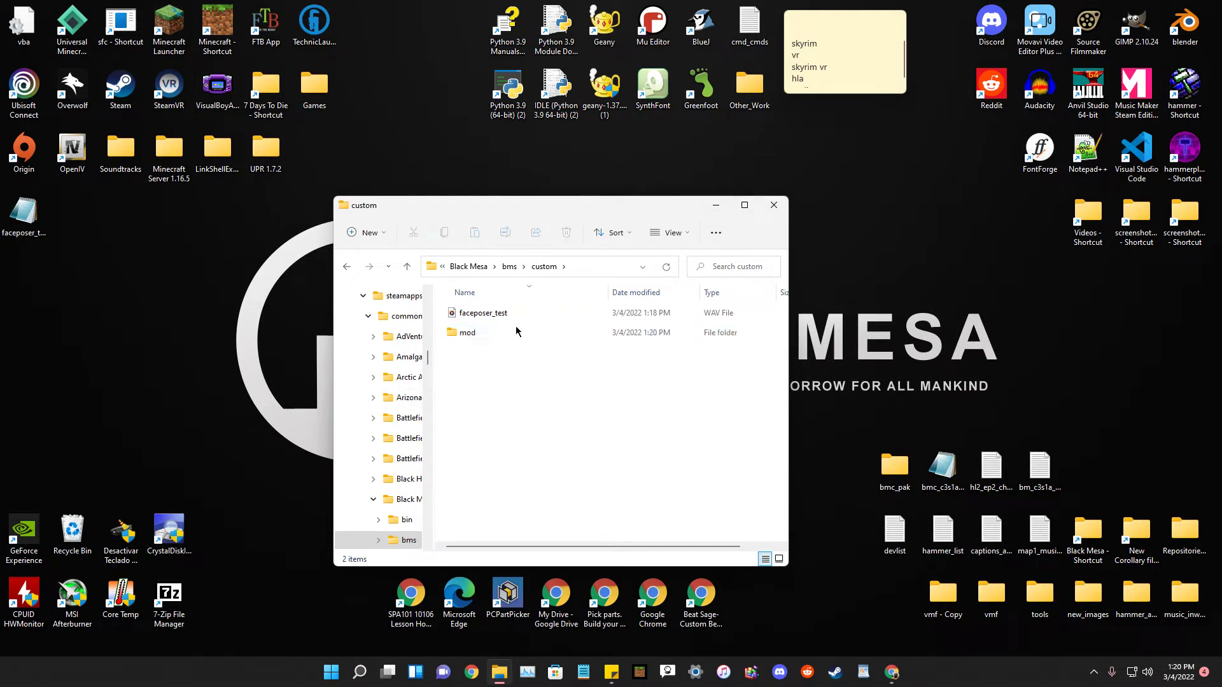
{"action": "mouse_move", "coordinate": [485, 314]}
{"action": "left_mouse_down"}
{"action": "mouse_move", "coordinate": [588, 408]}
{"action": "mouse_move", "coordinate": [469, 329]}
{"action": "left_mouse_up"}
{"action": "double_click", "coordinate": [469, 331]}
Create a "sound" folder inside mod, move faceposer_test into it and open it.
{"action": "right_click", "coordinate": [477, 392]}
{"action": "mouse_move", "coordinate": [548, 498]}
{"action": "left_click", "coordinate": [705, 494]}
{"action": "key", "text": "BackSpace"}
{"action": "type", "text": "sound"}
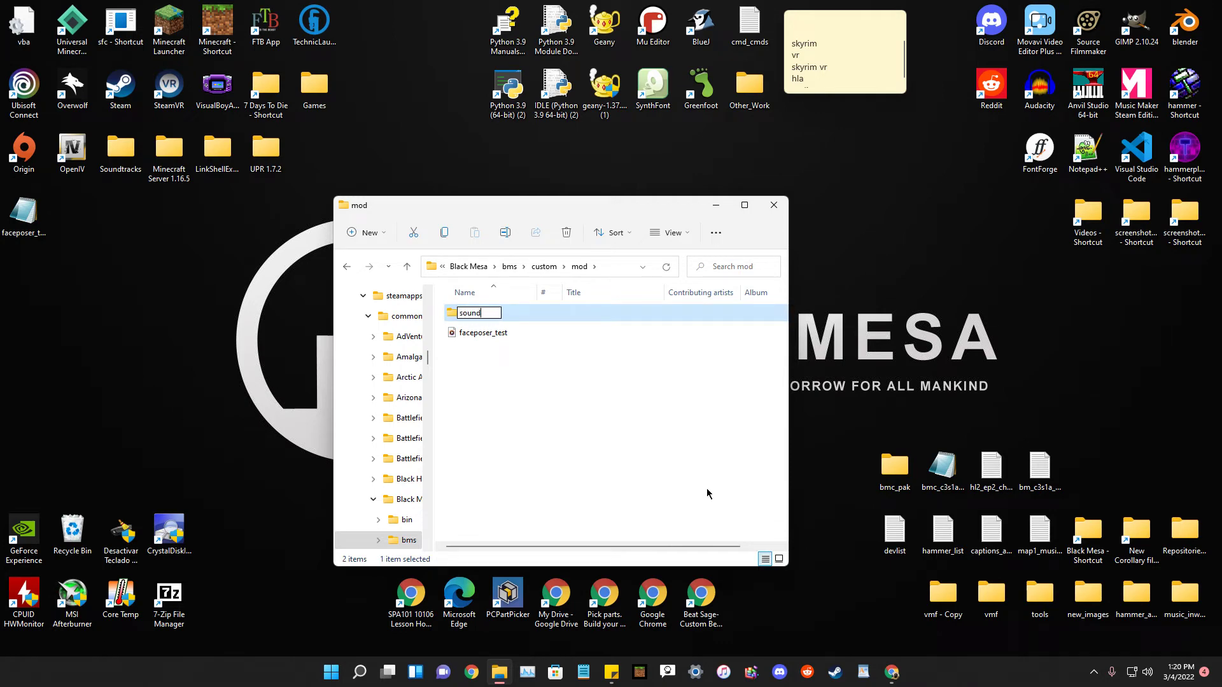
{"action": "key", "text": "Return"}
{"action": "left_click_drag", "start_coordinate": [468, 333], "coordinate": [471, 317]}
{"action": "double_click", "coordinate": [472, 314]}
Create a "vo" folder inside sound, move faceposer_test into it and open it.
{"action": "right_click", "coordinate": [499, 400]}
{"action": "mouse_move", "coordinate": [522, 492]}
{"action": "left_click", "coordinate": [708, 500]}
{"action": "type", "text": "vo"}
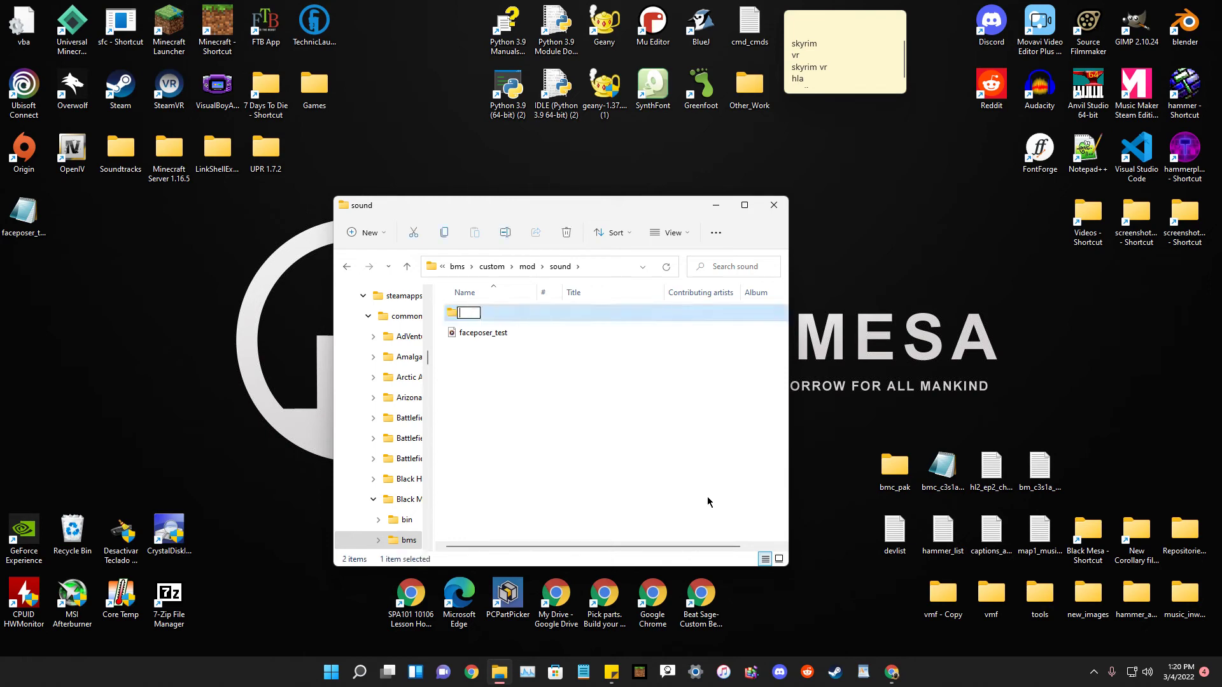
{"action": "key", "text": "Return"}
{"action": "mouse_move", "coordinate": [465, 328]}
{"action": "left_mouse_down"}
{"action": "mouse_move", "coordinate": [474, 349]}
{"action": "mouse_move", "coordinate": [503, 344]}
{"action": "mouse_move", "coordinate": [476, 318]}
{"action": "left_mouse_up"}
{"action": "double_click", "coordinate": [476, 318]}
Create a scientist folder inside vo and move faceposer_test into it.
{"action": "right_click", "coordinate": [500, 389]}
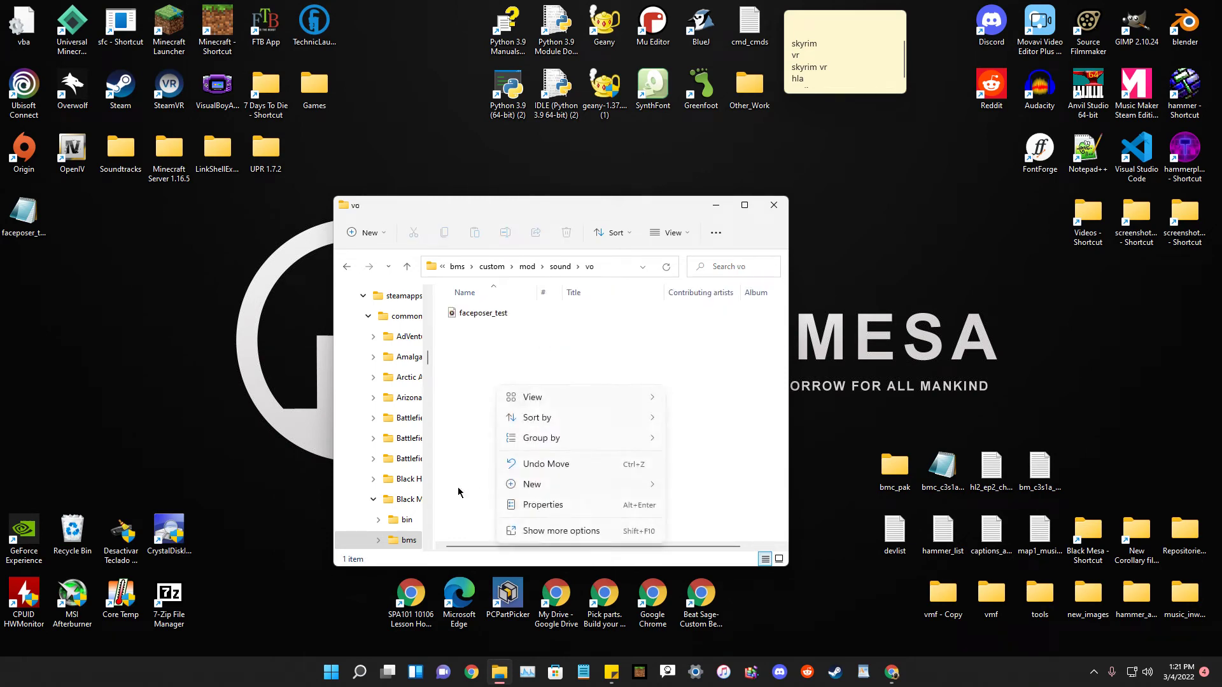
{"action": "mouse_move", "coordinate": [548, 485]}
{"action": "left_click", "coordinate": [757, 486]}
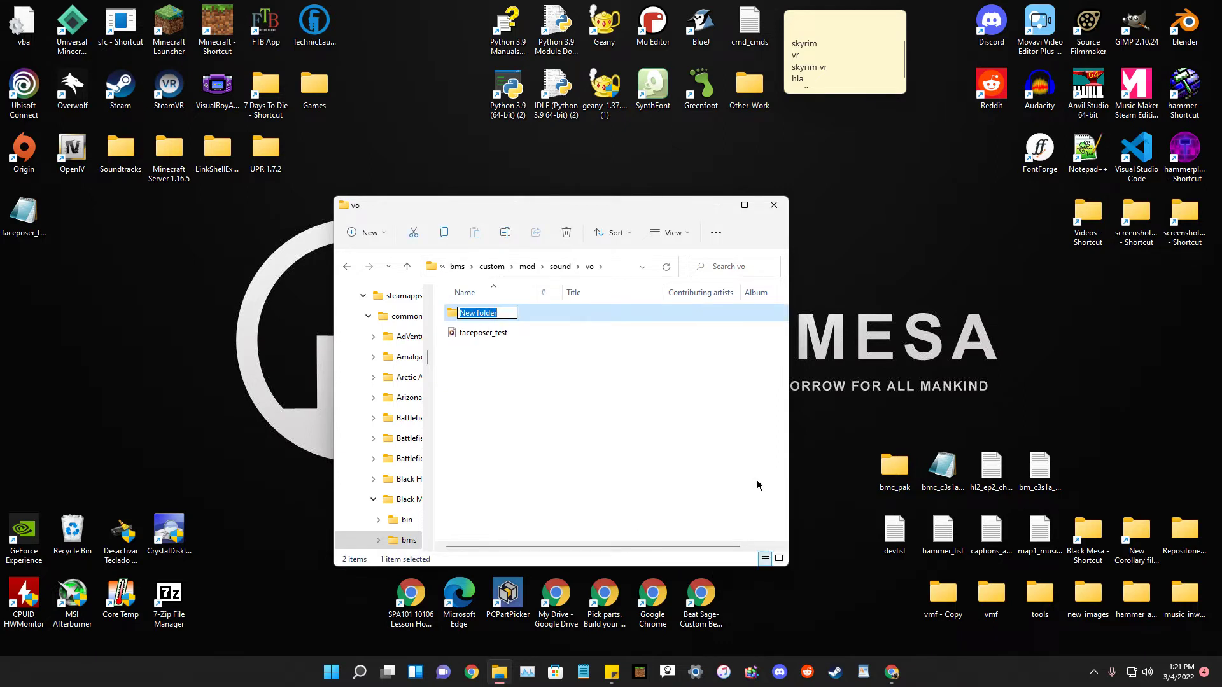
{"action": "key", "text": "BackSpace"}
{"action": "type", "text": "scientis"}
{"action": "key", "text": "Return"}
{"action": "left_click_drag", "start_coordinate": [490, 343], "coordinate": [477, 315]}
Return to the mod folder and create a "scripts" folder beside the sound folder.
{"action": "left_click", "coordinate": [352, 267]}
{"action": "left_click", "coordinate": [347, 266]}
{"action": "left_click", "coordinate": [347, 267]}
{"action": "double_click", "coordinate": [495, 316]}
{"action": "right_click", "coordinate": [491, 360]}
{"action": "mouse_move", "coordinate": [582, 460]}
{"action": "left_click", "coordinate": [758, 457]}
{"action": "type", "text": "sac"}
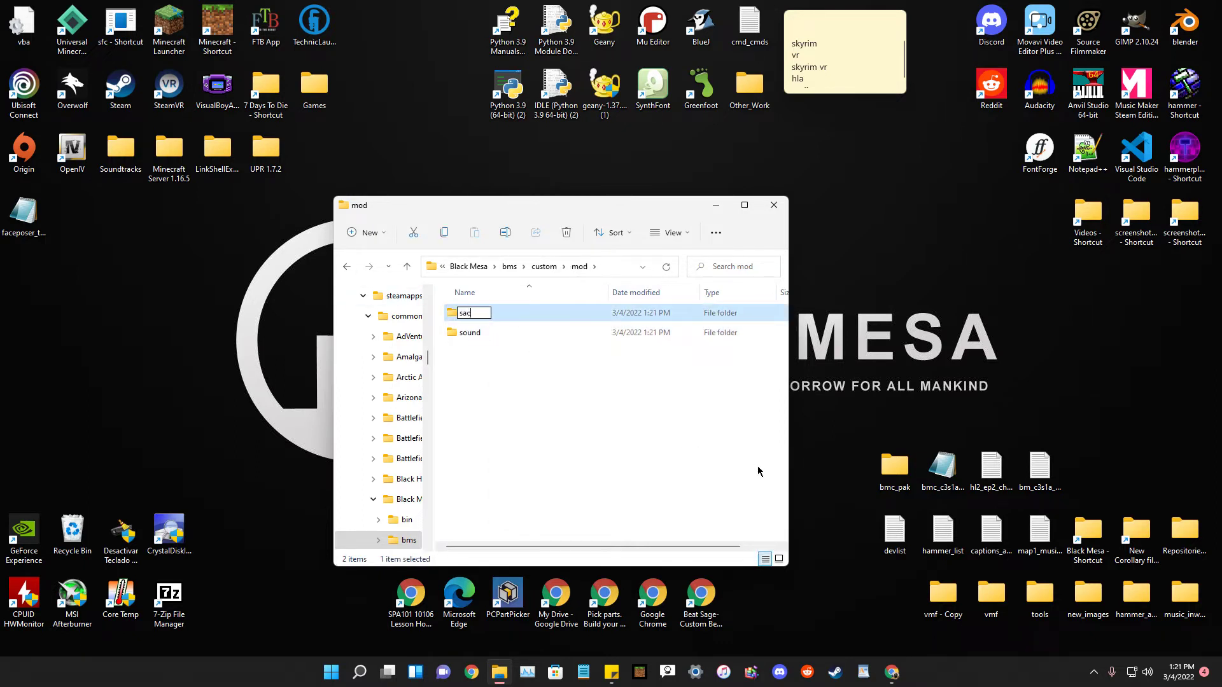
{"action": "key", "text": "BackSpace"}
{"action": "type", "text": "cripts"}
{"action": "left_click", "coordinate": [505, 384]}
{"action": "left_click_drag", "start_coordinate": [516, 210], "coordinate": [478, 202]}
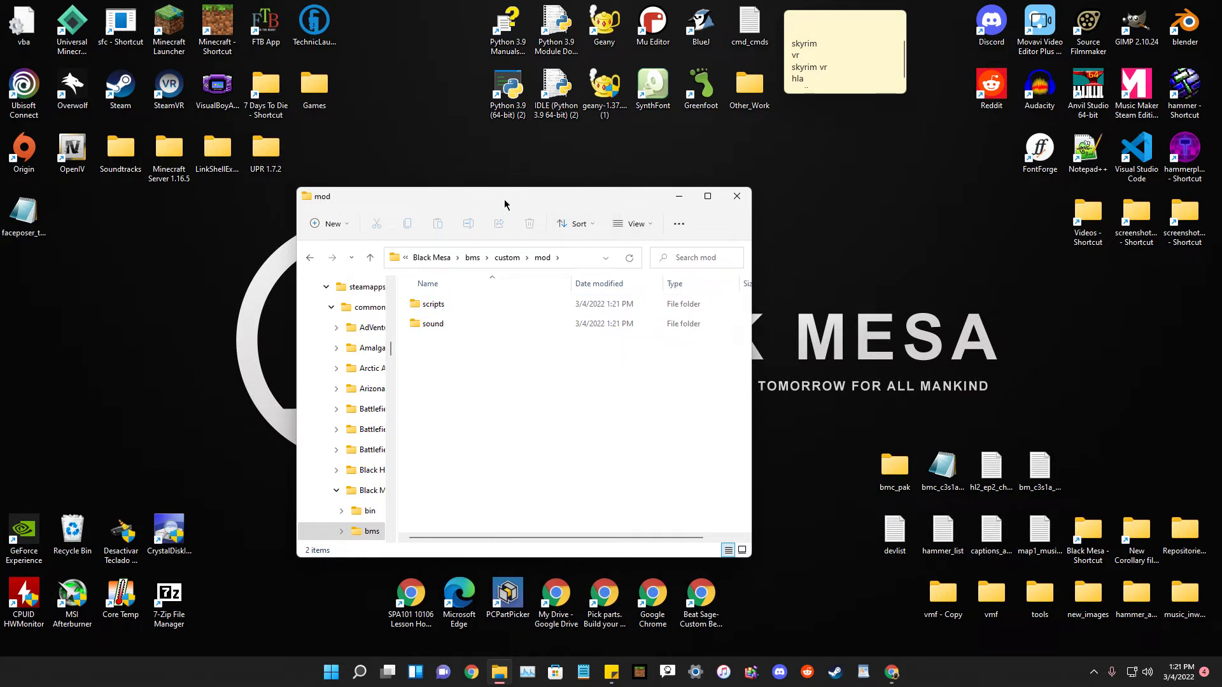
{"action": "left_click_drag", "start_coordinate": [503, 207], "coordinate": [545, 209]}
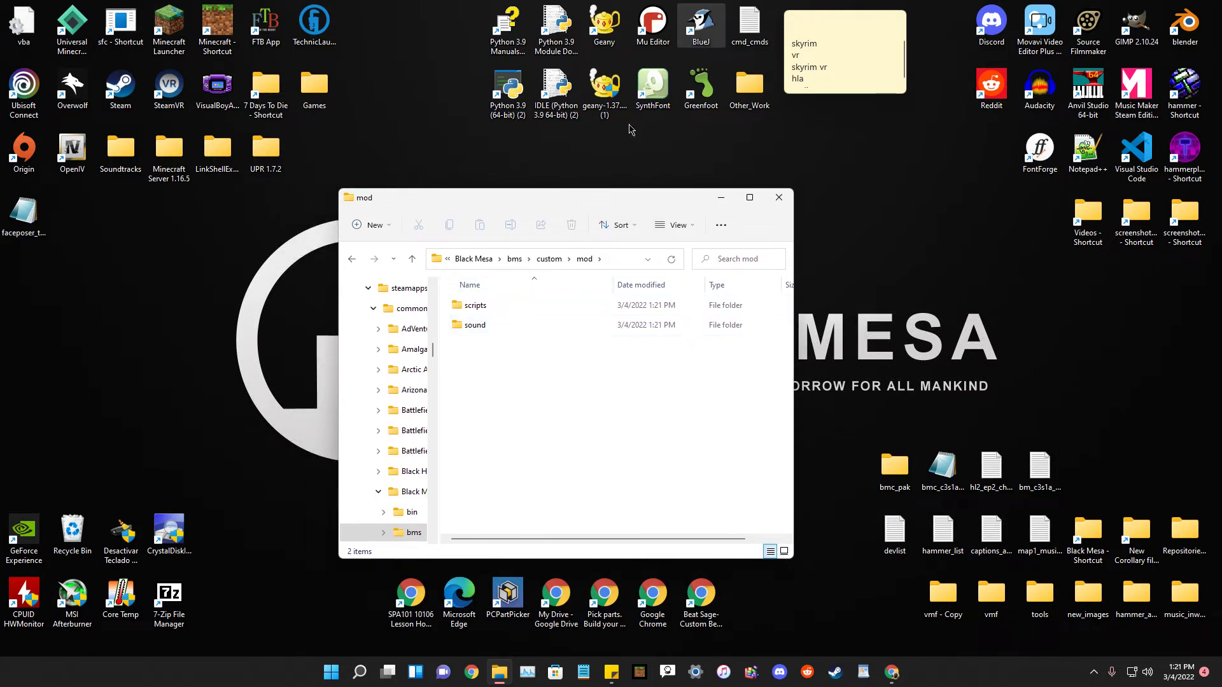
{"action": "left_click_drag", "start_coordinate": [638, 197], "coordinate": [657, 200]}
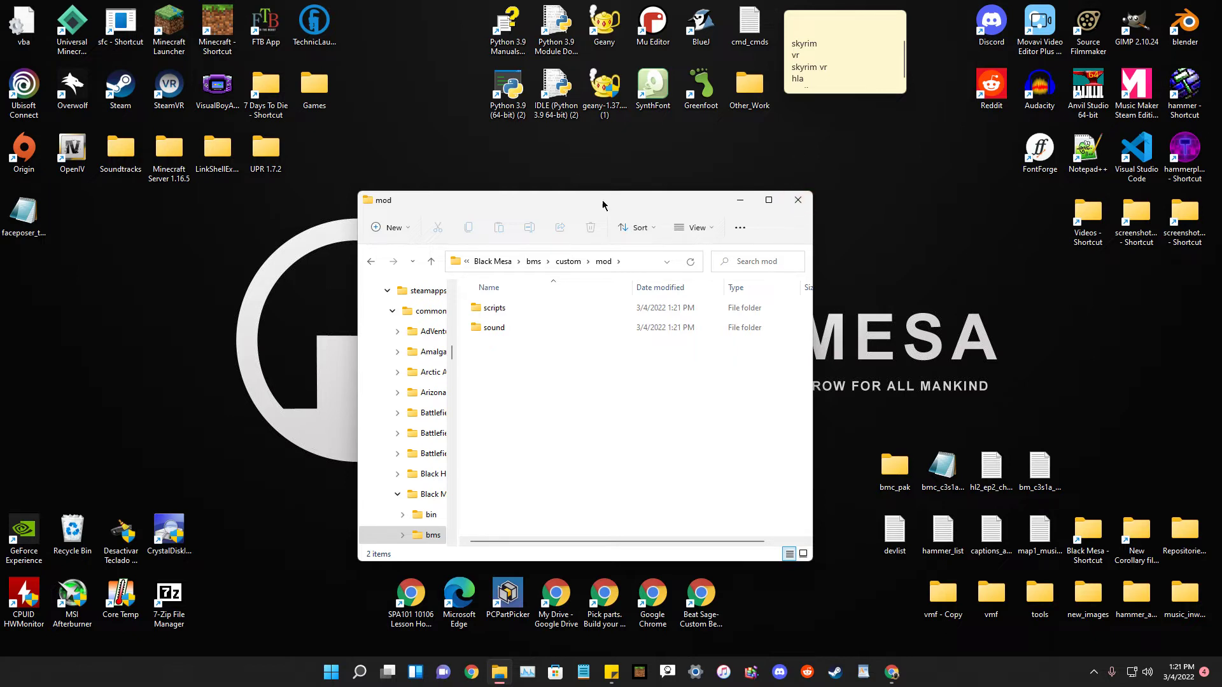
{"action": "left_click_drag", "start_coordinate": [602, 201], "coordinate": [615, 199]}
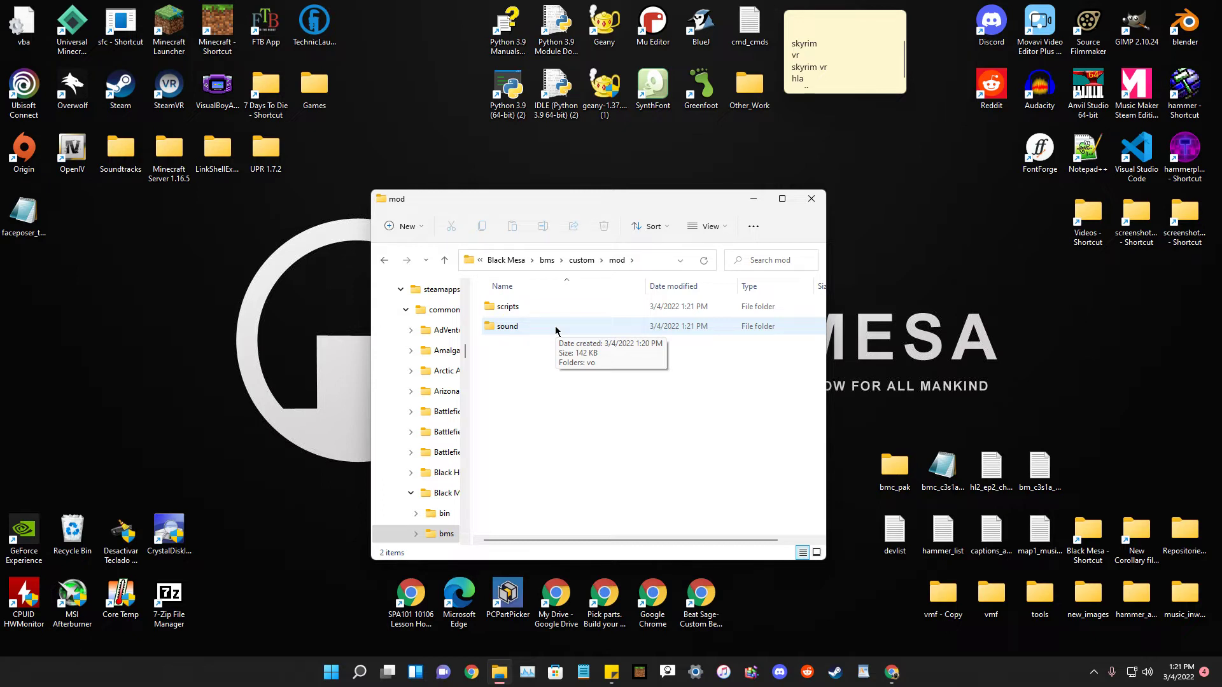
{"action": "left_click_drag", "start_coordinate": [580, 200], "coordinate": [594, 190]}
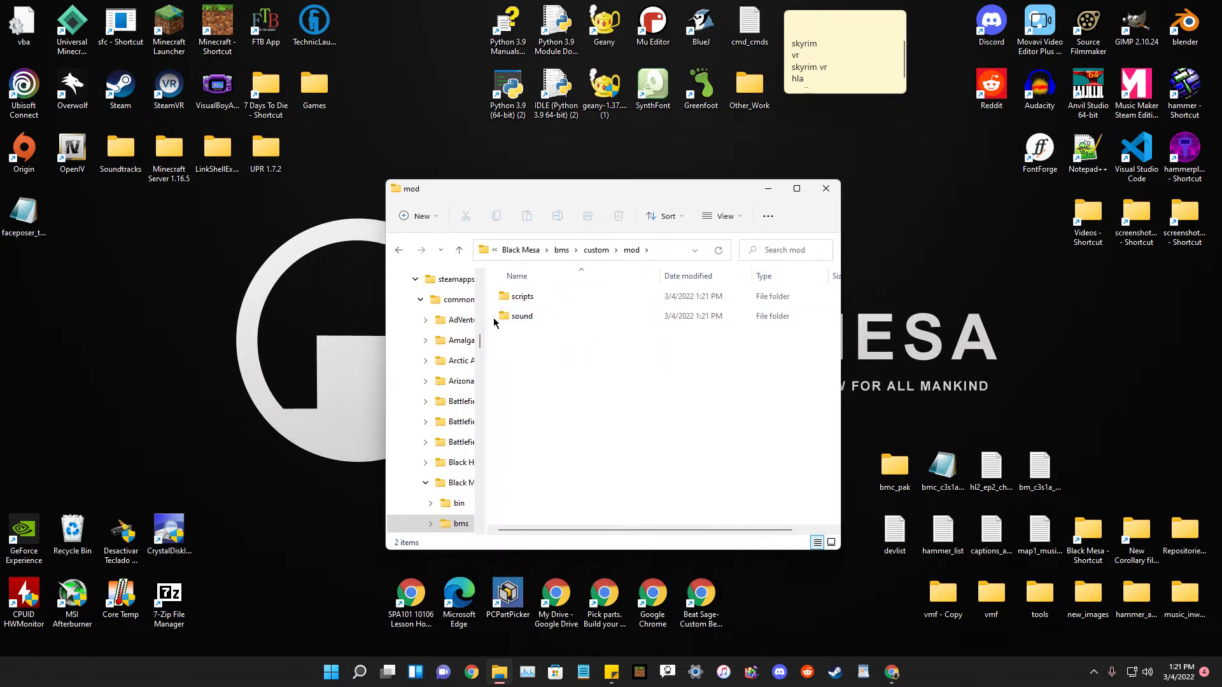
Open the new scripts folder and, in a second window placed beside it, Black Mesa's bms folder.
{"action": "left_click_drag", "start_coordinate": [592, 199], "coordinate": [229, 186]}
{"action": "double_click", "coordinate": [470, 308]}
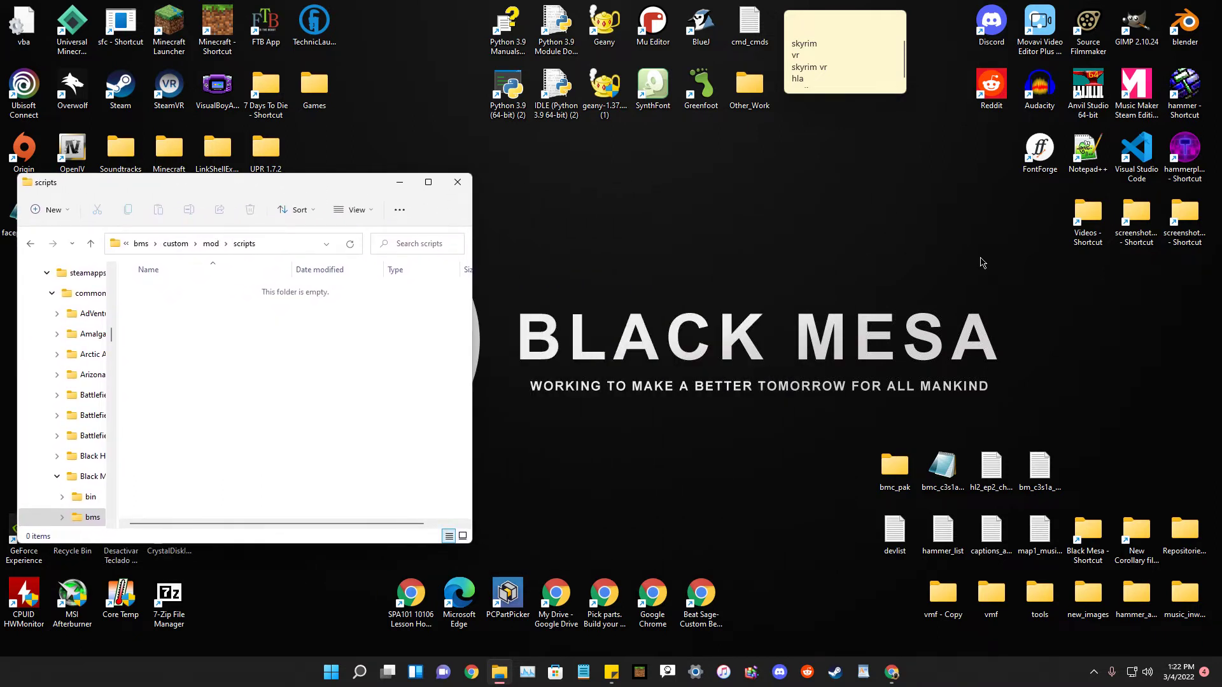
{"action": "left_click", "coordinate": [1088, 537]}
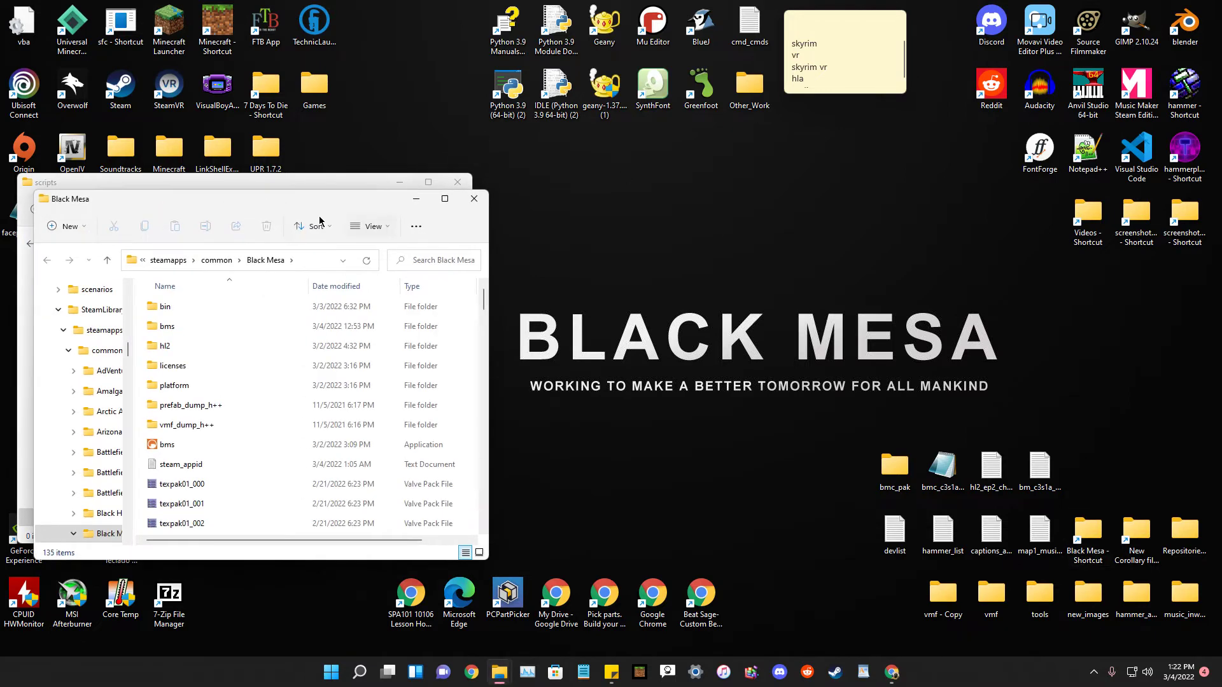
{"action": "left_click_drag", "start_coordinate": [262, 204], "coordinate": [757, 191]}
{"action": "scroll", "coordinate": [848, 428], "scroll_direction": "down", "scroll_amount": 3}
{"action": "scroll", "coordinate": [848, 428], "scroll_direction": "up", "scroll_amount": 3}
{"action": "double_click", "coordinate": [665, 311]}
Open the bms_misc_dir VPK file in GCFScape and expand its scripts folder.
{"action": "scroll", "coordinate": [781, 355], "scroll_direction": "down", "scroll_amount": 10}
{"action": "scroll", "coordinate": [778, 359], "scroll_direction": "up", "scroll_amount": 10}
{"action": "scroll", "coordinate": [777, 360], "scroll_direction": "down", "scroll_amount": 5}
{"action": "scroll", "coordinate": [777, 360], "scroll_direction": "down", "scroll_amount": 4}
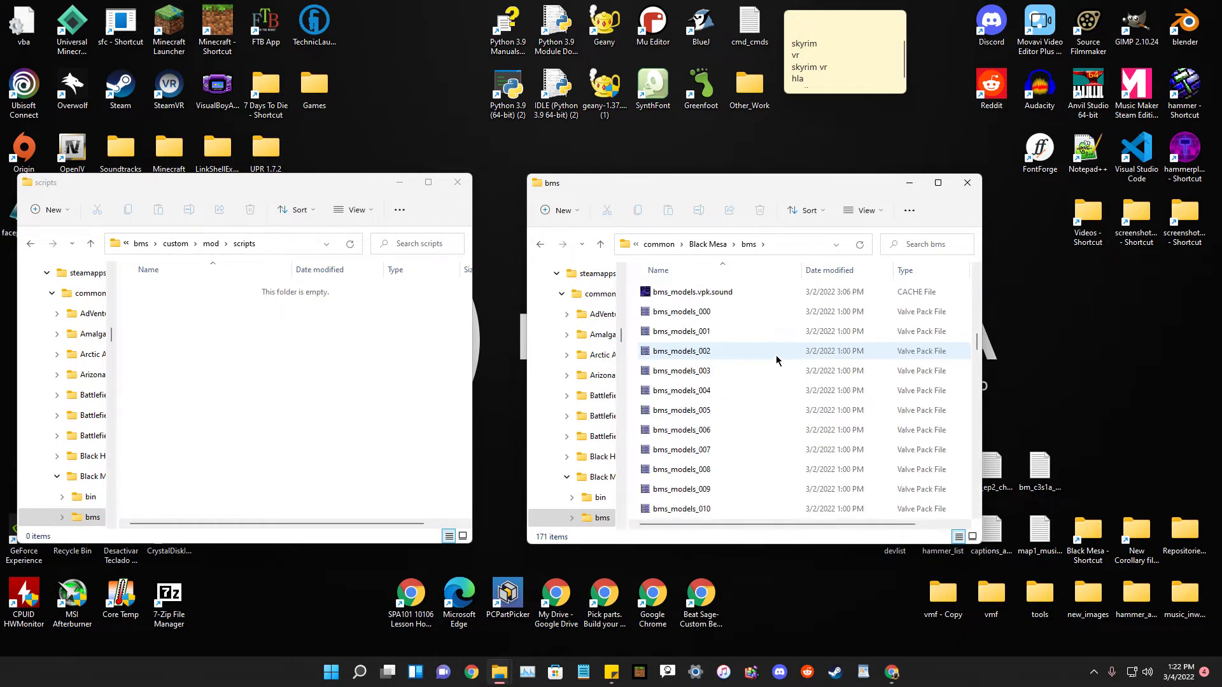
{"action": "double_click", "coordinate": [679, 485]}
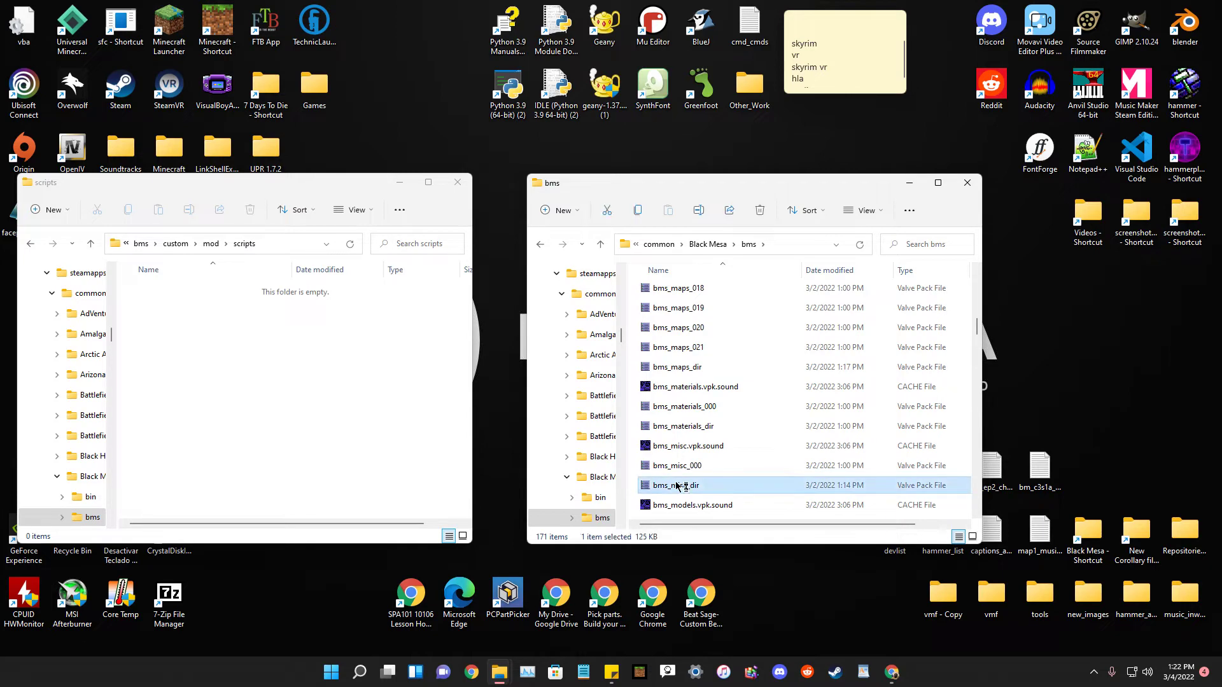
{"action": "left_click_drag", "start_coordinate": [532, 285], "coordinate": [689, 262]}
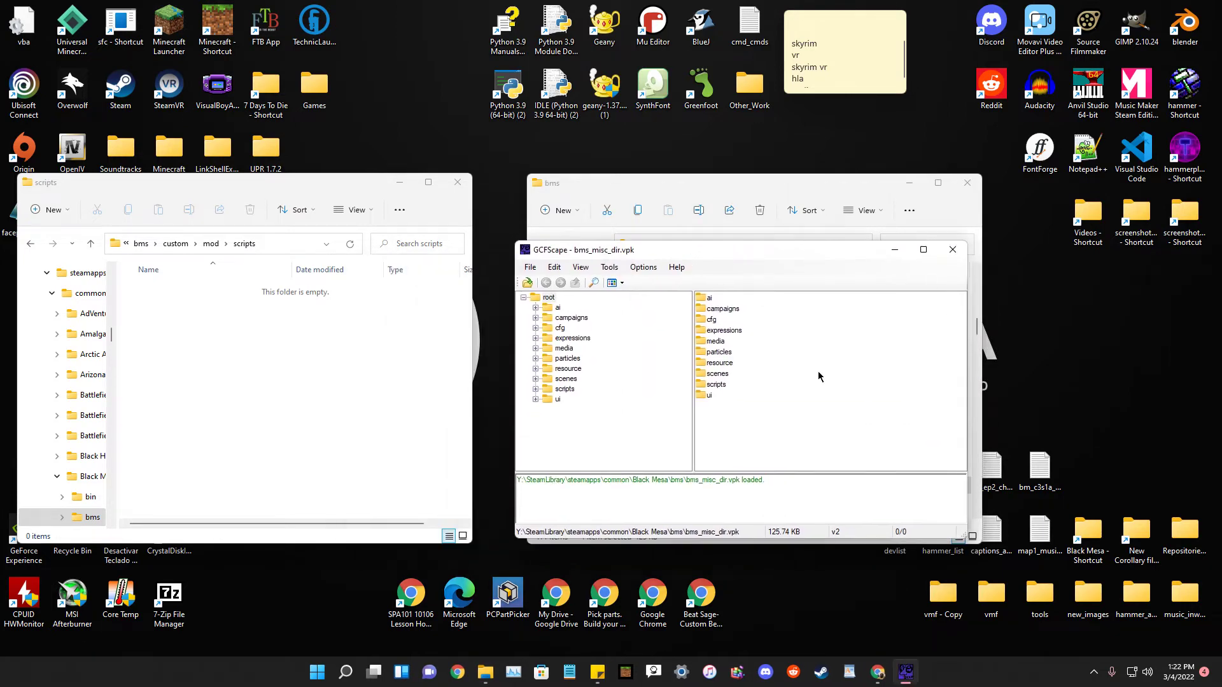
{"action": "double_click", "coordinate": [538, 390]}
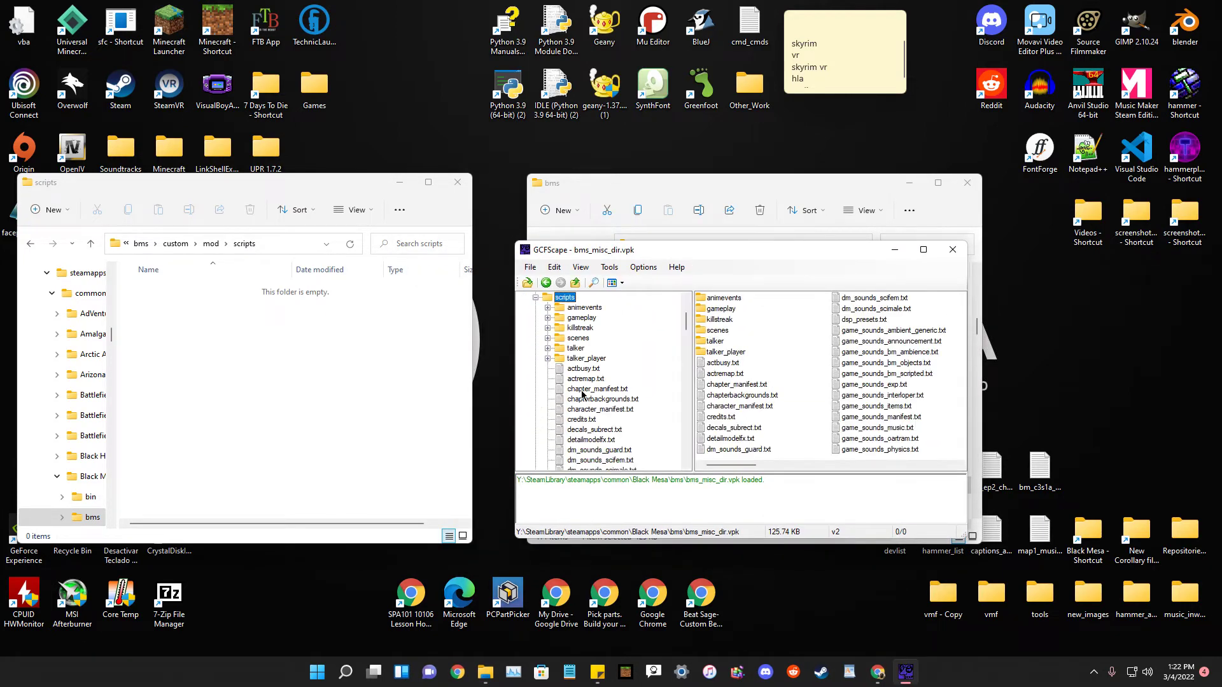
Find "manifest" in the VPK with Substring matching and extract game_sounds_manifest.txt into the mod's scripts folder.
{"action": "left_click", "coordinate": [594, 283]}
{"action": "type", "text": "manifest"}
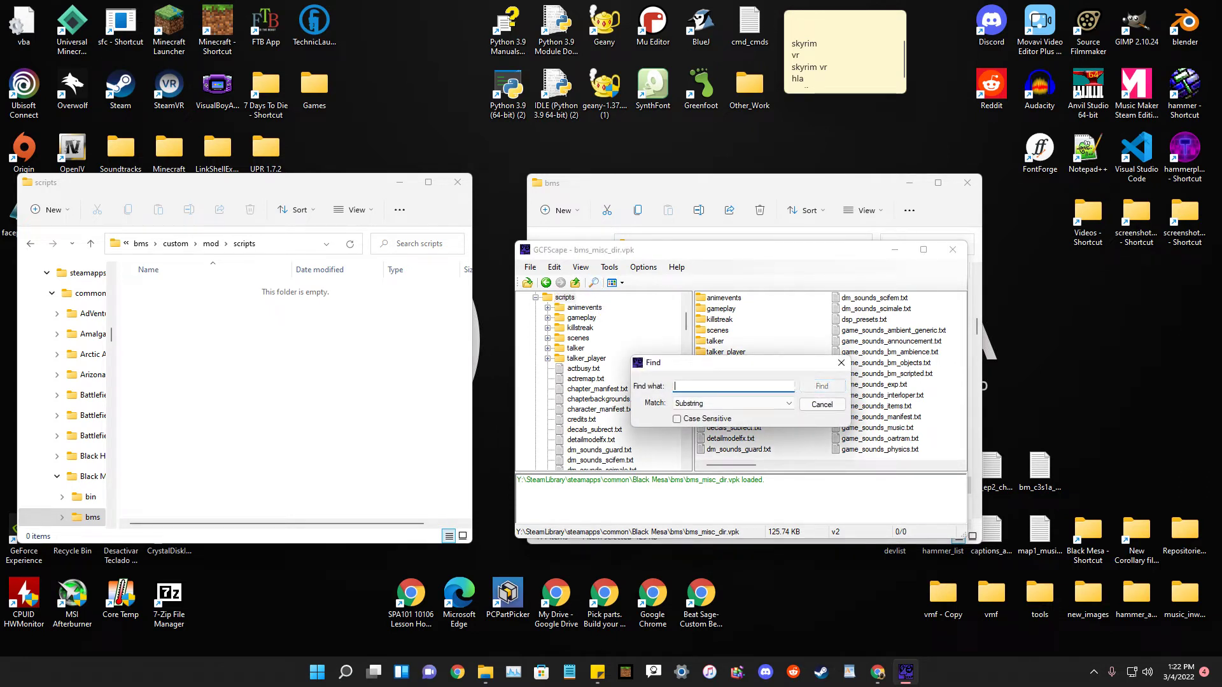
{"action": "left_click", "coordinate": [758, 403]}
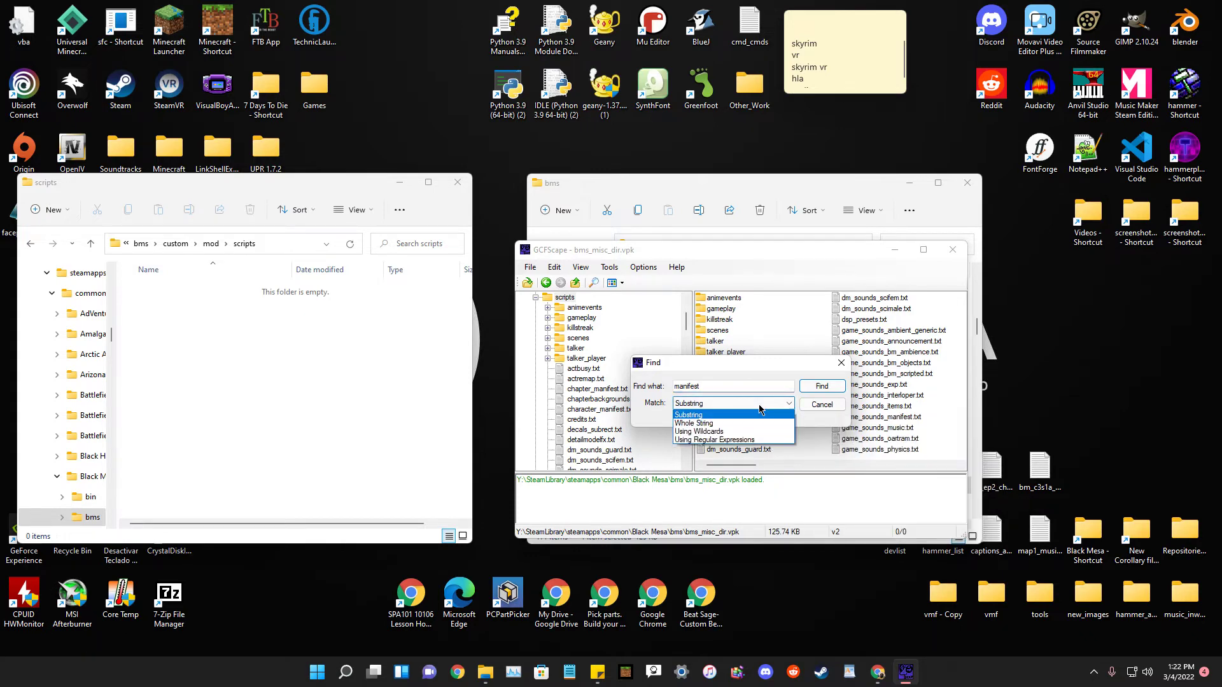
{"action": "left_click", "coordinate": [755, 415]}
{"action": "left_click", "coordinate": [822, 387]}
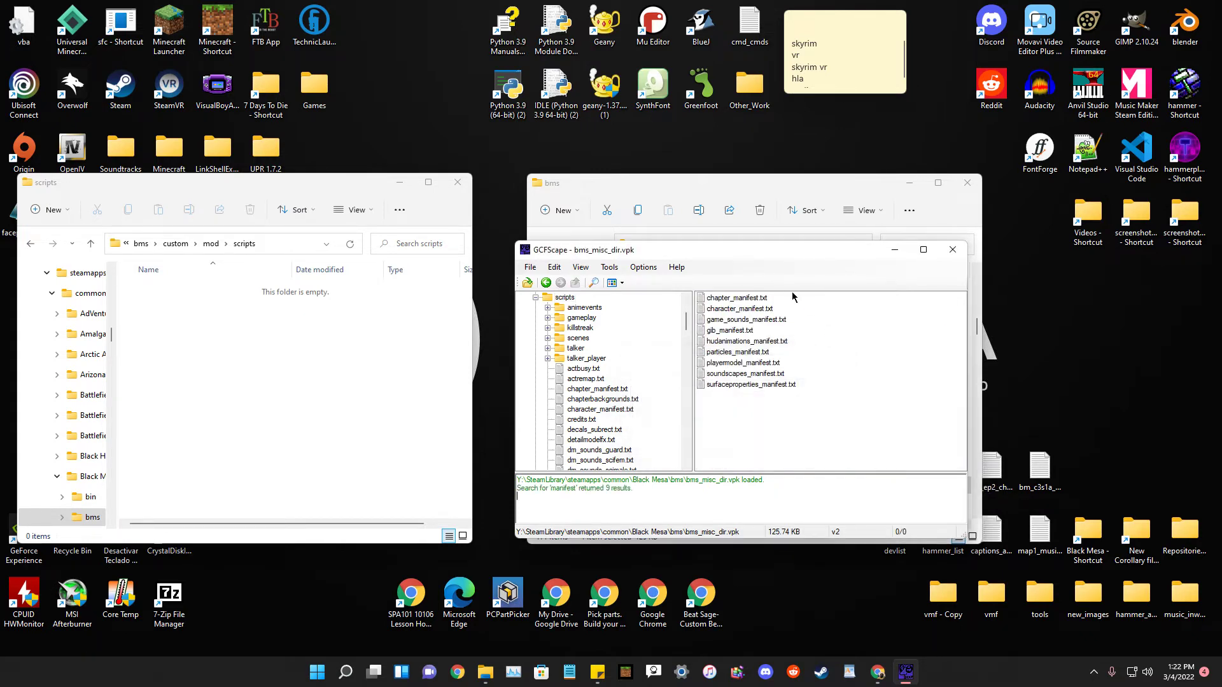
{"action": "left_click_drag", "start_coordinate": [773, 257], "coordinate": [786, 264]}
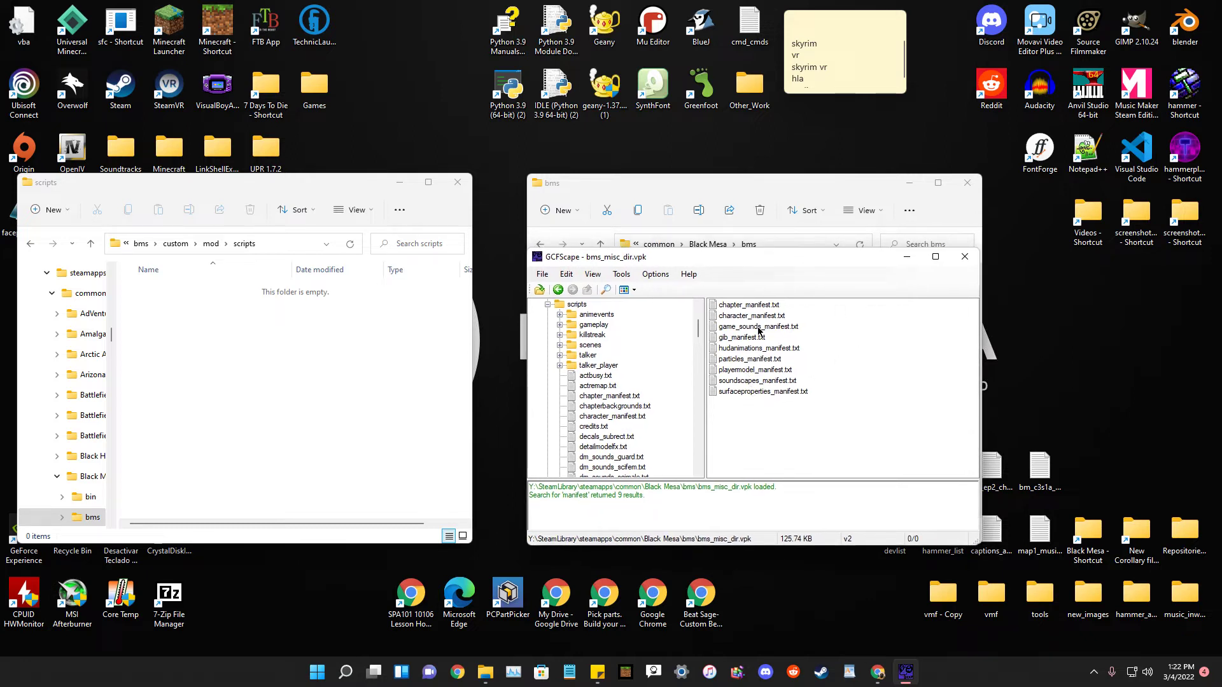
{"action": "left_click_drag", "start_coordinate": [757, 326], "coordinate": [278, 404]}
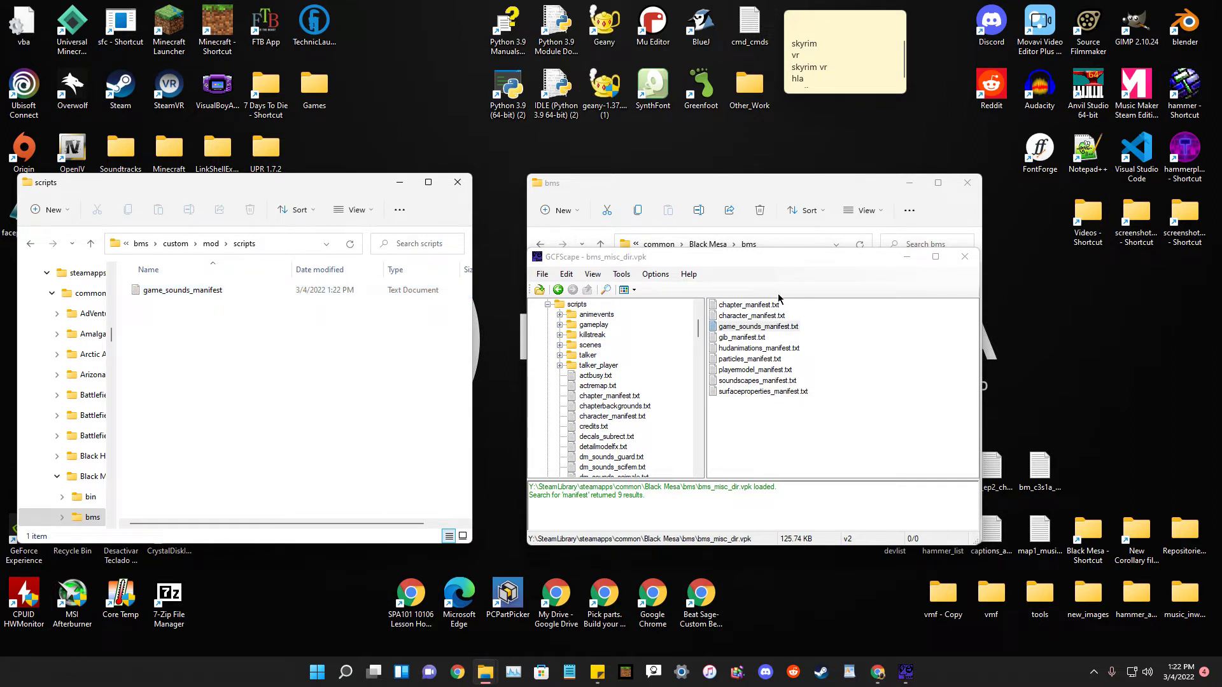
Find "npc_sounds" in the VPK and extract npc_sounds_scimale.txt into the mod's scripts folder.
{"action": "left_click", "coordinate": [607, 291]}
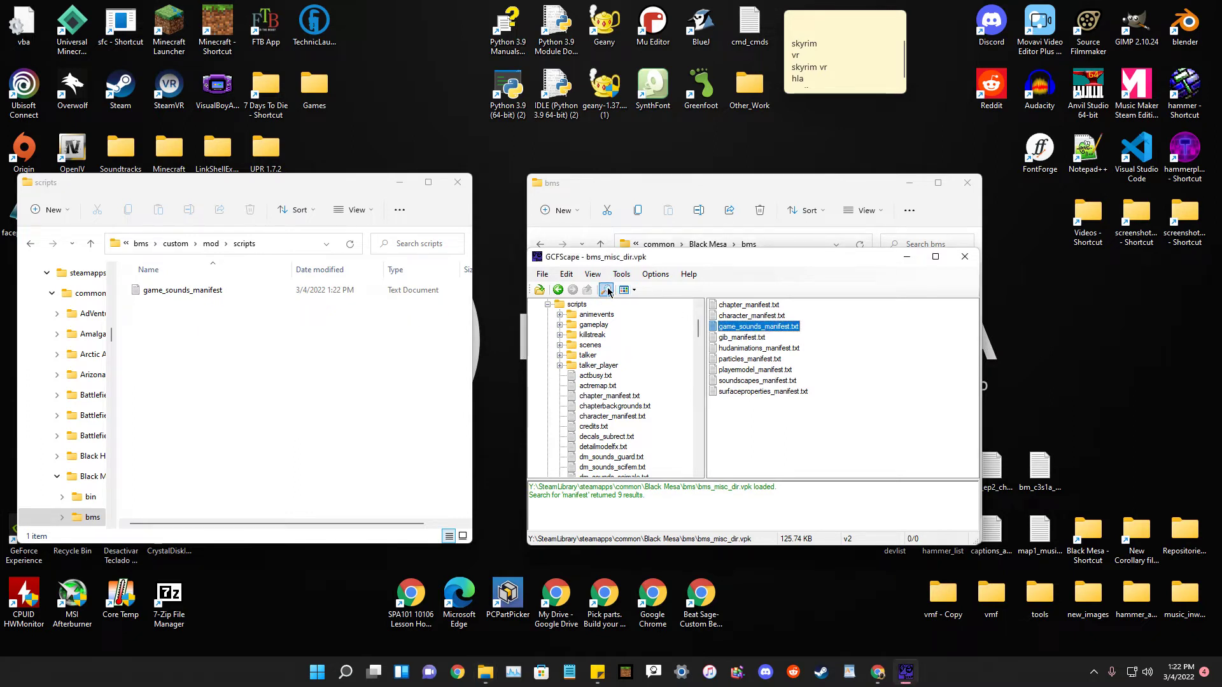
{"action": "left_click", "coordinate": [605, 290]}
{"action": "key", "text": "BackSpace"}
{"action": "type", "text": "scientis"}
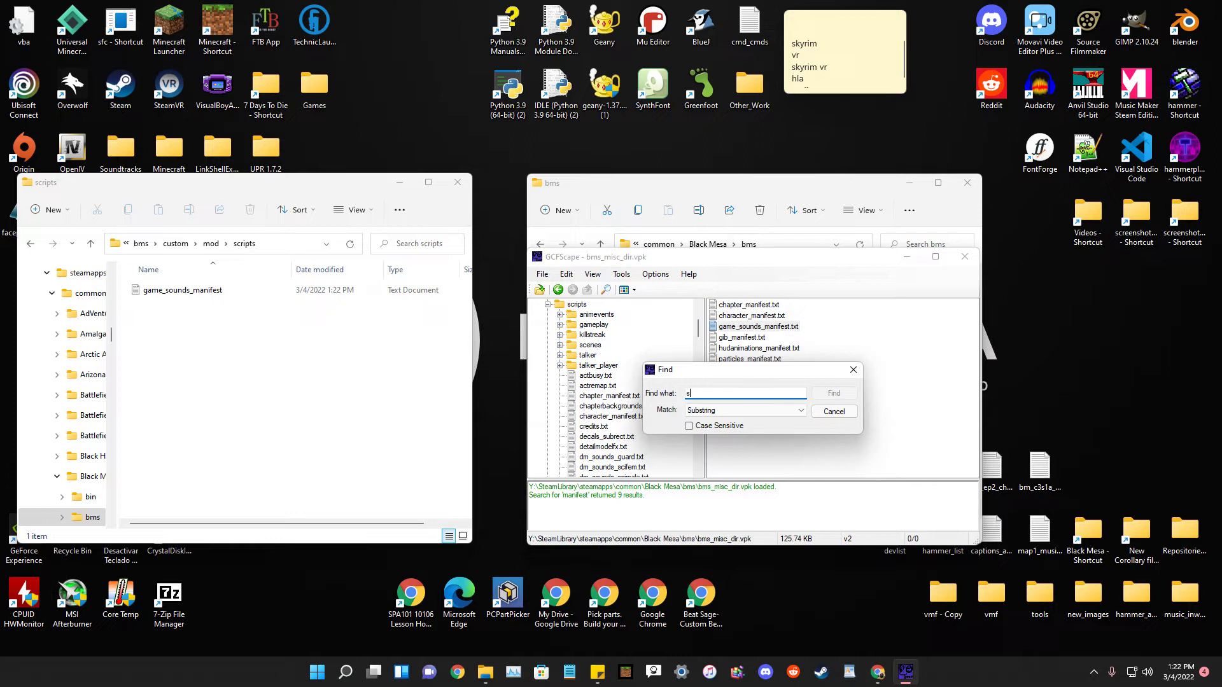
{"action": "key", "text": "BackSpace"}
{"action": "key", "text": "BackSpace"}
{"action": "key", "text": "BackSpace"}
{"action": "key", "text": "BackSpace"}
{"action": "key", "text": "BackSpace"}
{"action": "key", "text": "BackSpace"}
{"action": "key", "text": "BackSpace"}
{"action": "type", "text": "npc_sounds"}
{"action": "key", "text": "Return"}
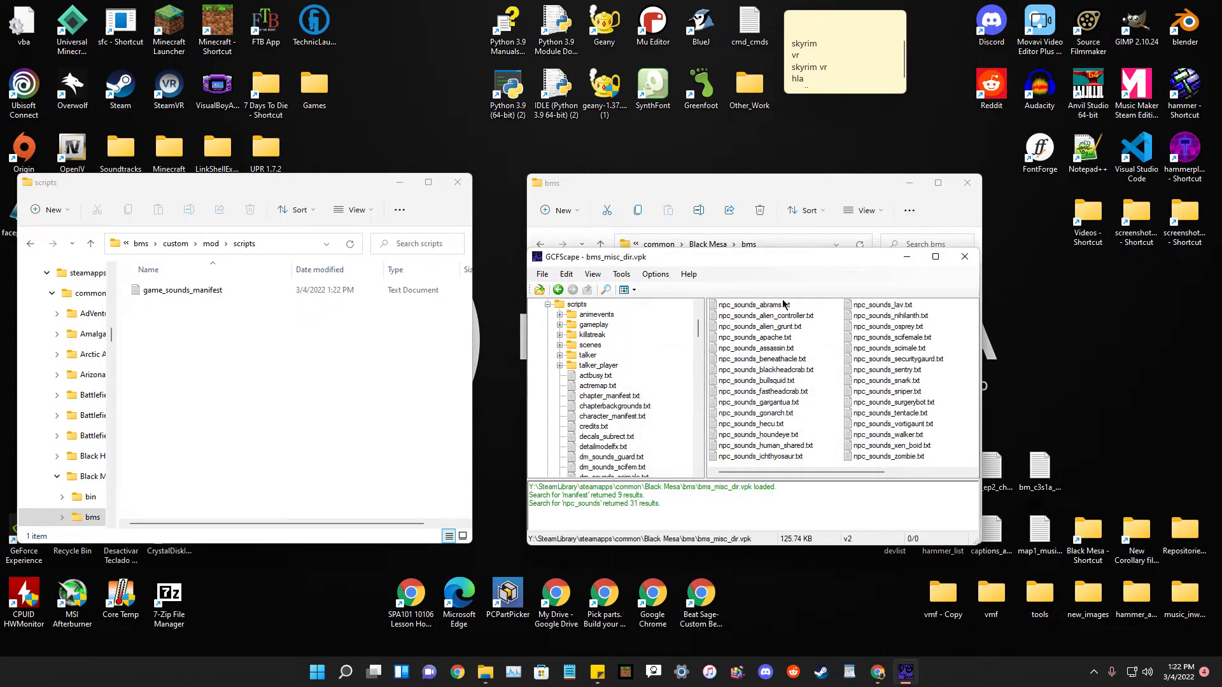
{"action": "left_click", "coordinate": [890, 349]}
{"action": "left_click_drag", "start_coordinate": [890, 349], "coordinate": [197, 374]}
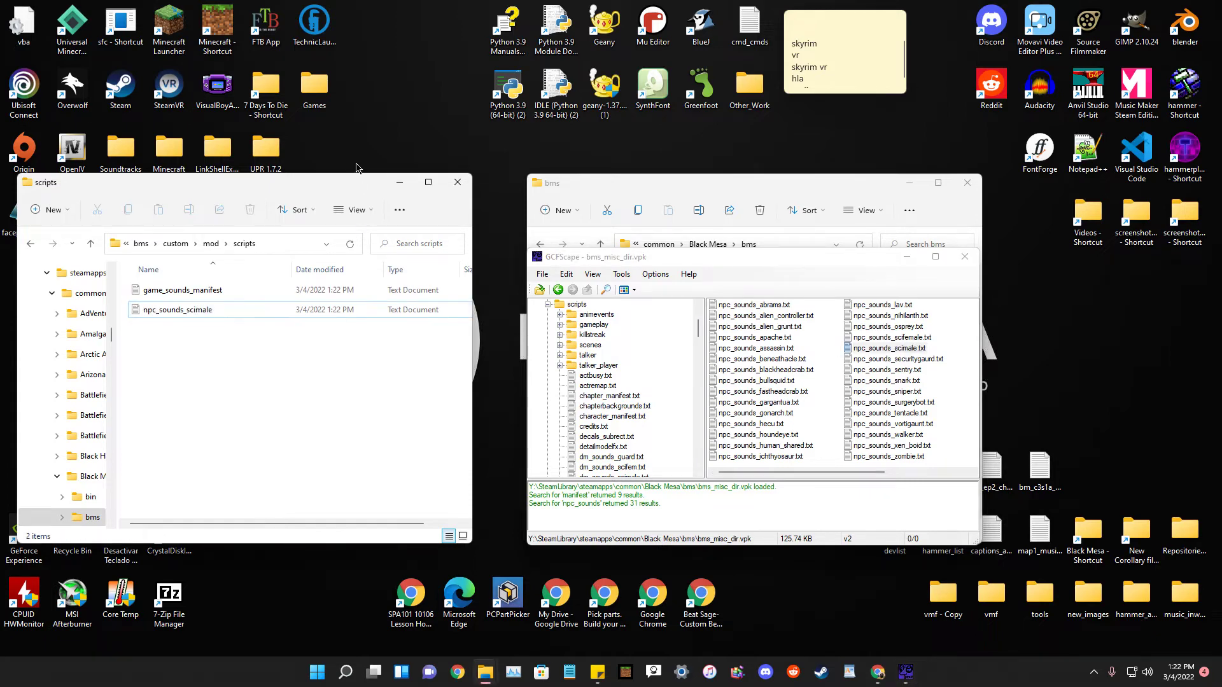
Close the bms folder window and GCFScape, keeping the mod's scripts folder open.
{"action": "left_click_drag", "start_coordinate": [305, 186], "coordinate": [349, 191]}
{"action": "left_click_drag", "start_coordinate": [734, 191], "coordinate": [743, 214]}
{"action": "left_click", "coordinate": [982, 209]}
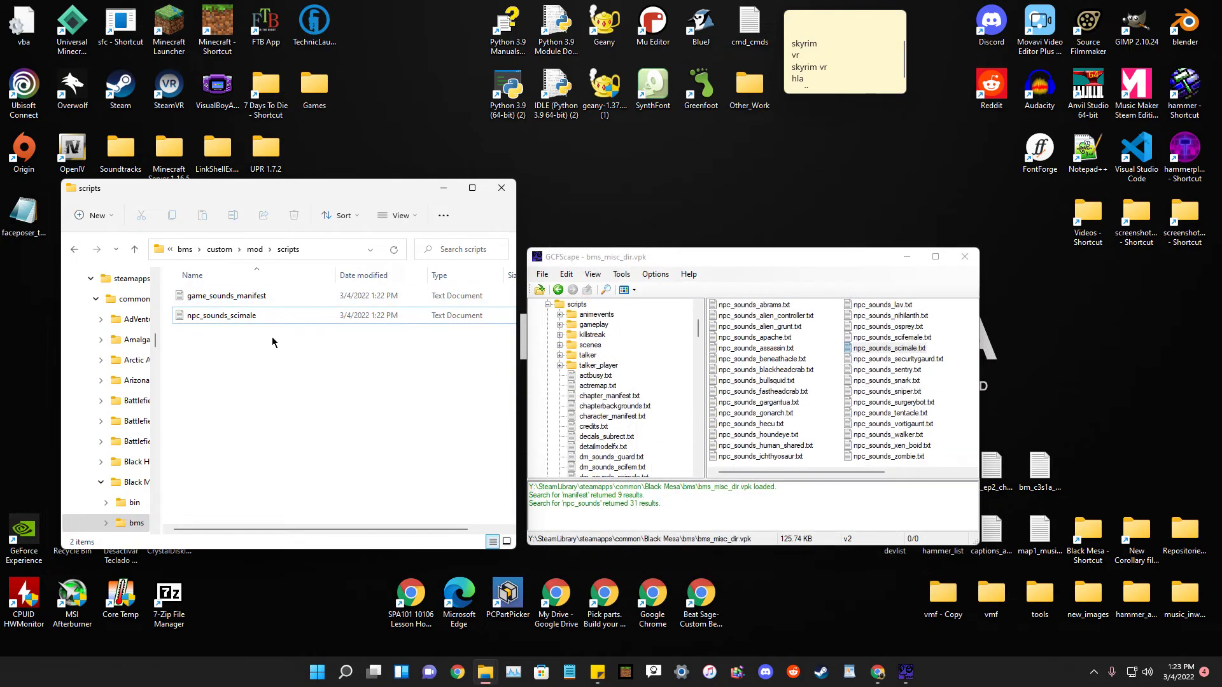
{"action": "left_click", "coordinate": [965, 256]}
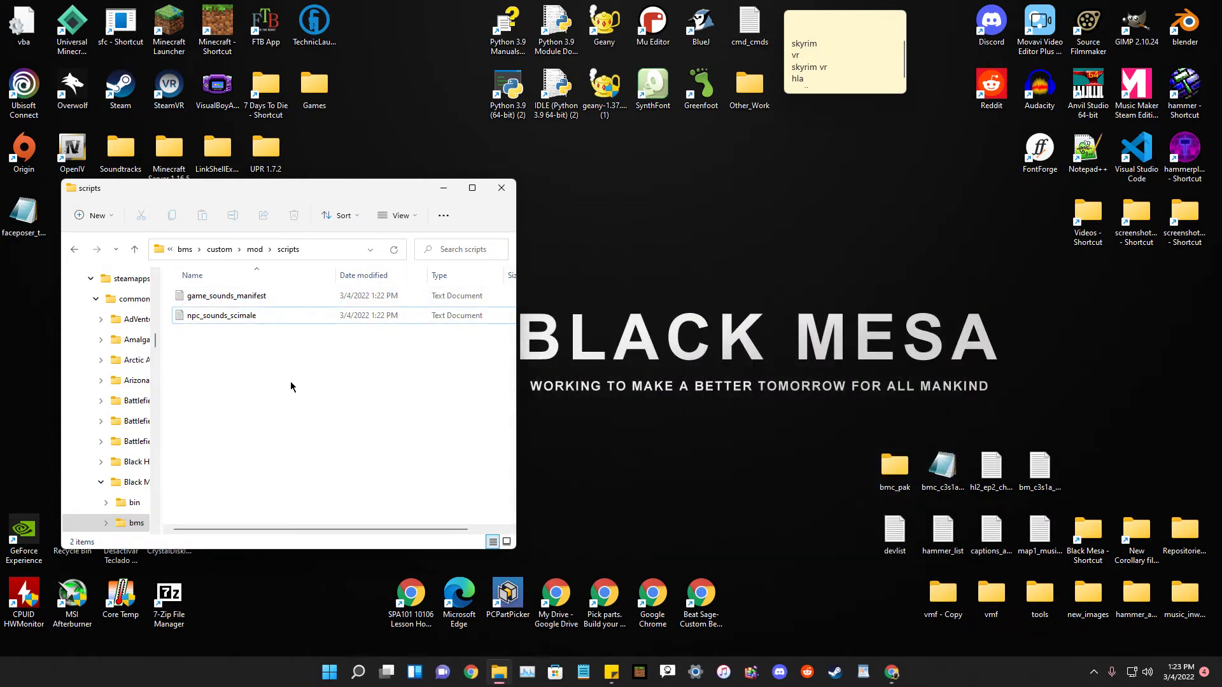
Open game_sounds_manifest.txt, search for "npc_sounds_scimale" and highlight its precache_file line.
{"action": "double_click", "coordinate": [191, 296]}
{"action": "left_click_drag", "start_coordinate": [800, 199], "coordinate": [746, 194]}
{"action": "scroll", "coordinate": [802, 345], "scroll_direction": "down", "scroll_amount": 10}
{"action": "scroll", "coordinate": [803, 346], "scroll_direction": "up", "scroll_amount": 10}
{"action": "left_click", "coordinate": [806, 346]}
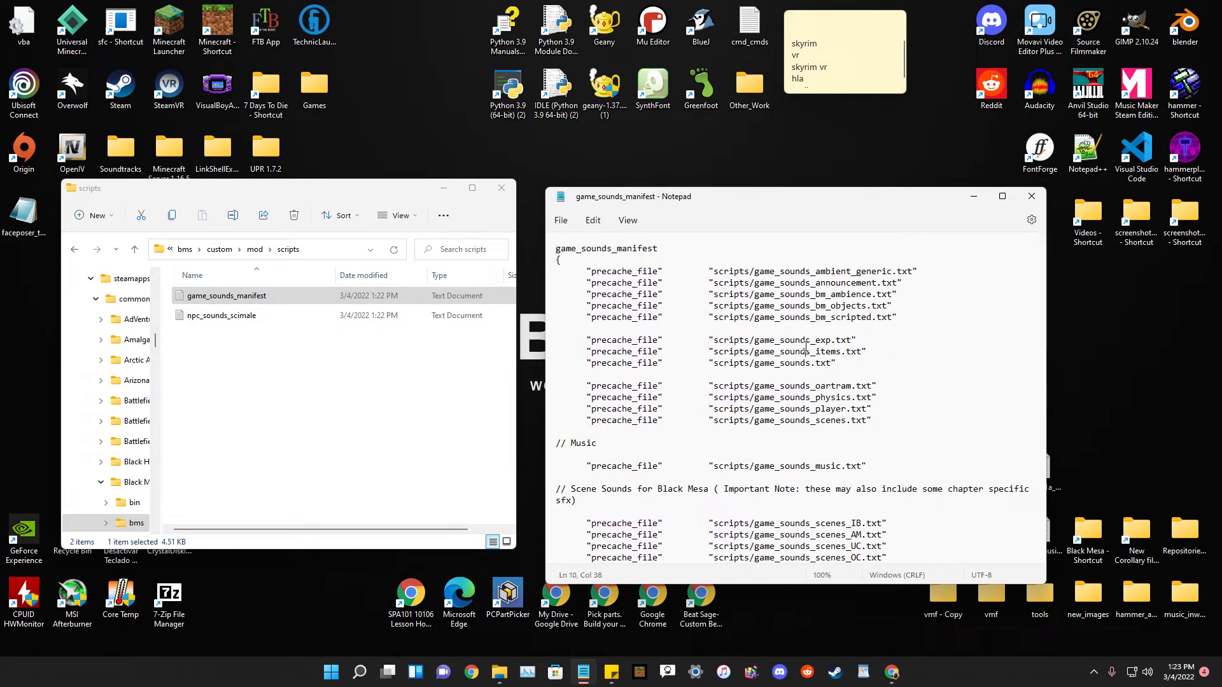
{"action": "key", "text": "ctrl+f"}
{"action": "type", "text": "npc_sounds_scima"}
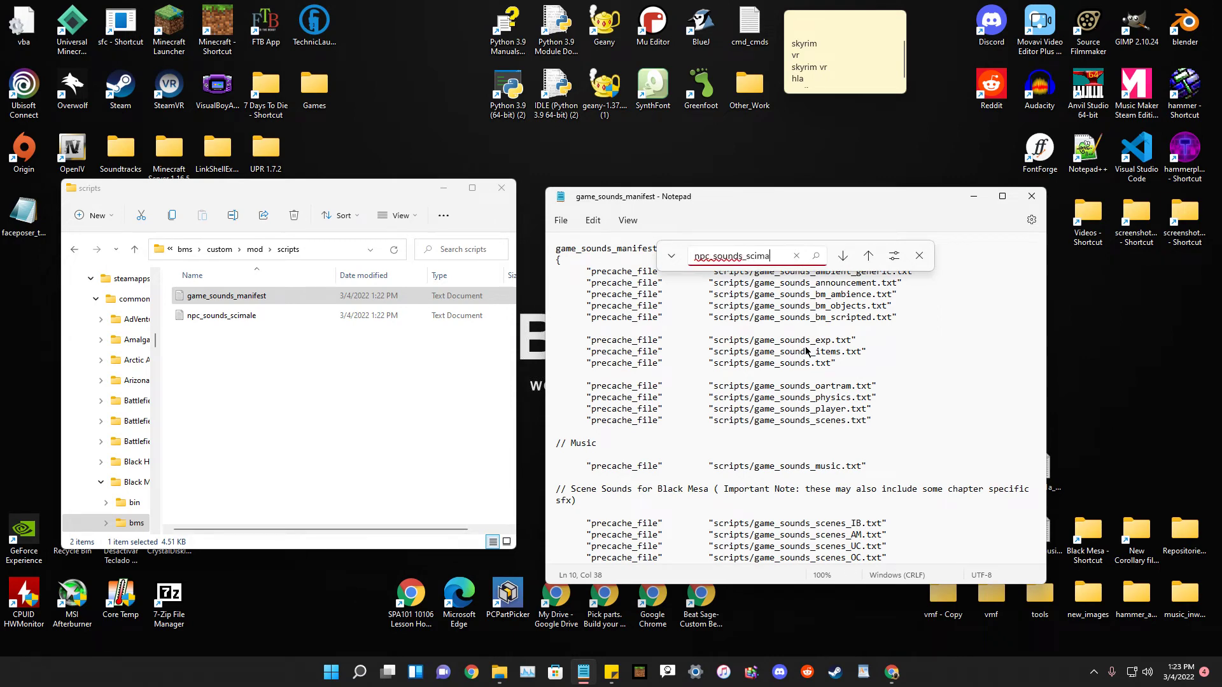
{"action": "type", "text": "le"}
{"action": "left_click_drag", "start_coordinate": [872, 547], "coordinate": [575, 546]}
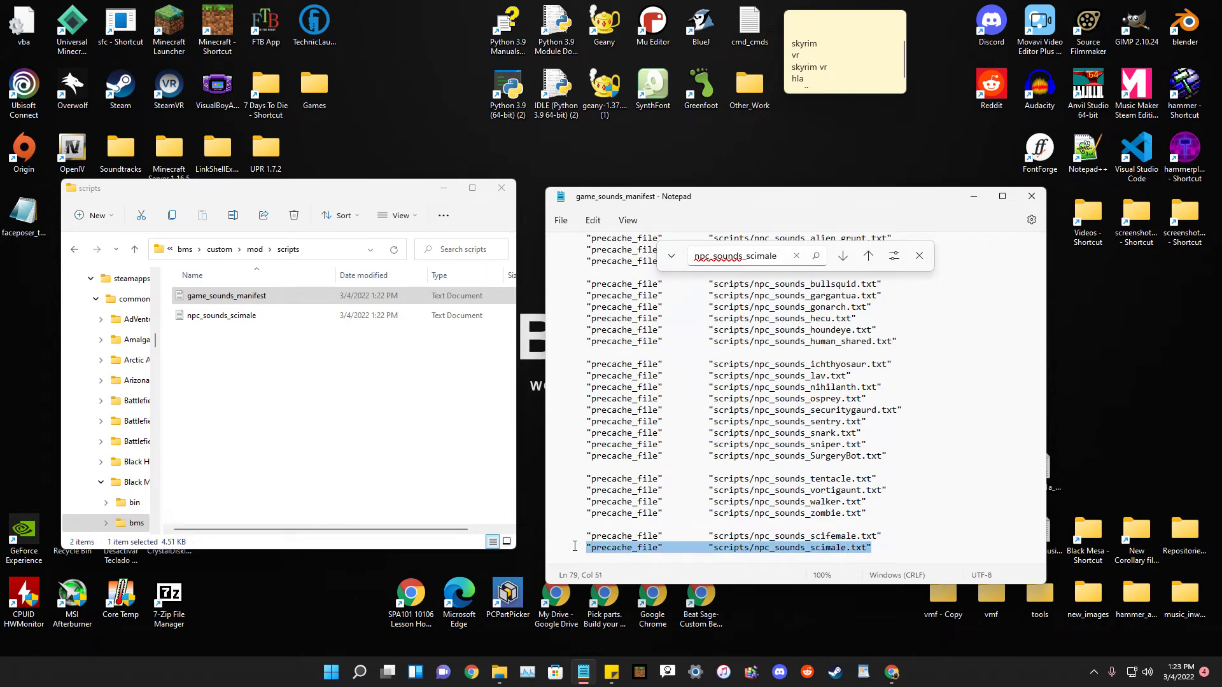
Close the search, save game_sounds_manifest.txt and close it.
{"action": "left_click", "coordinate": [919, 256]}
{"action": "left_click", "coordinate": [561, 220]}
{"action": "left_click", "coordinate": [567, 306]}
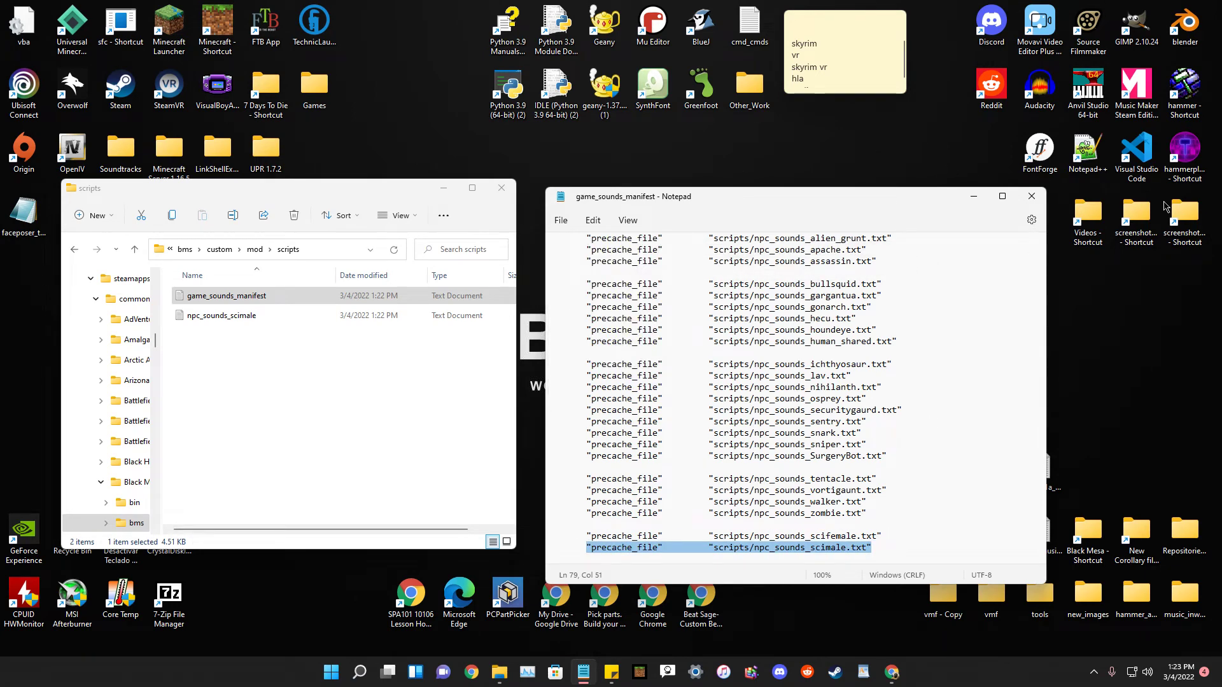
{"action": "left_click", "coordinate": [1032, 196]}
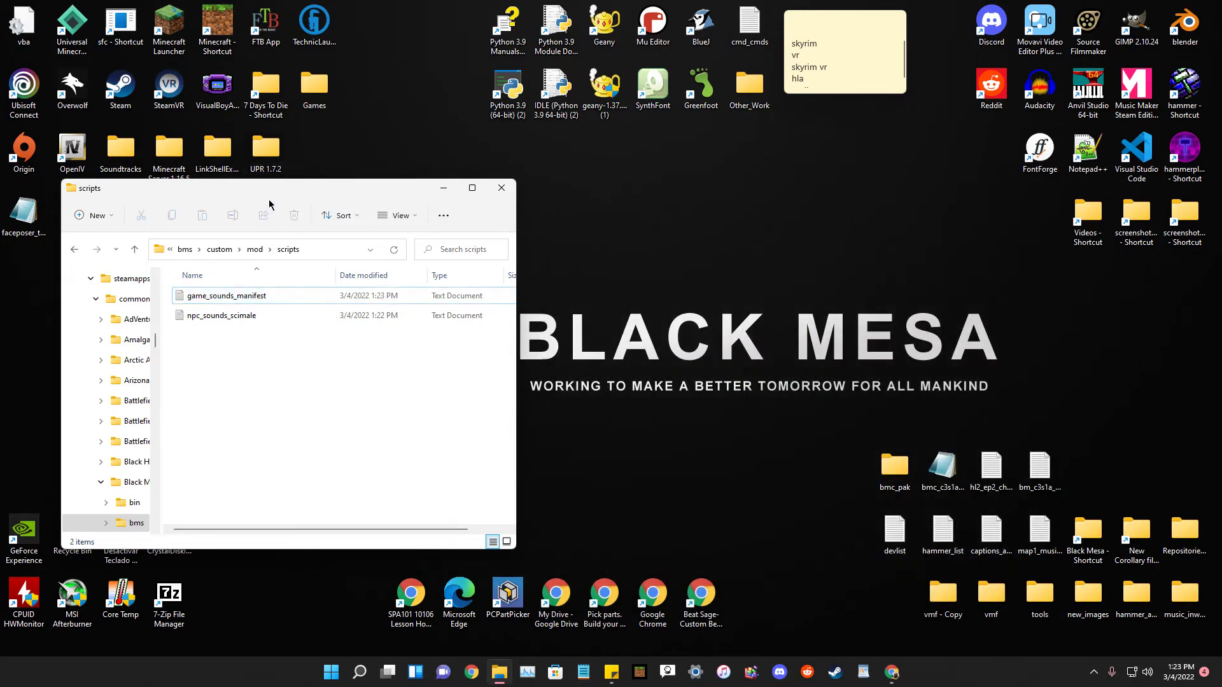
Open npc_sounds_scimale.txt and add the comment "//Here starts our mods sounds for scientist" after the last entry.
{"action": "left_click_drag", "start_coordinate": [276, 195], "coordinate": [493, 196]}
{"action": "double_click", "coordinate": [453, 317]}
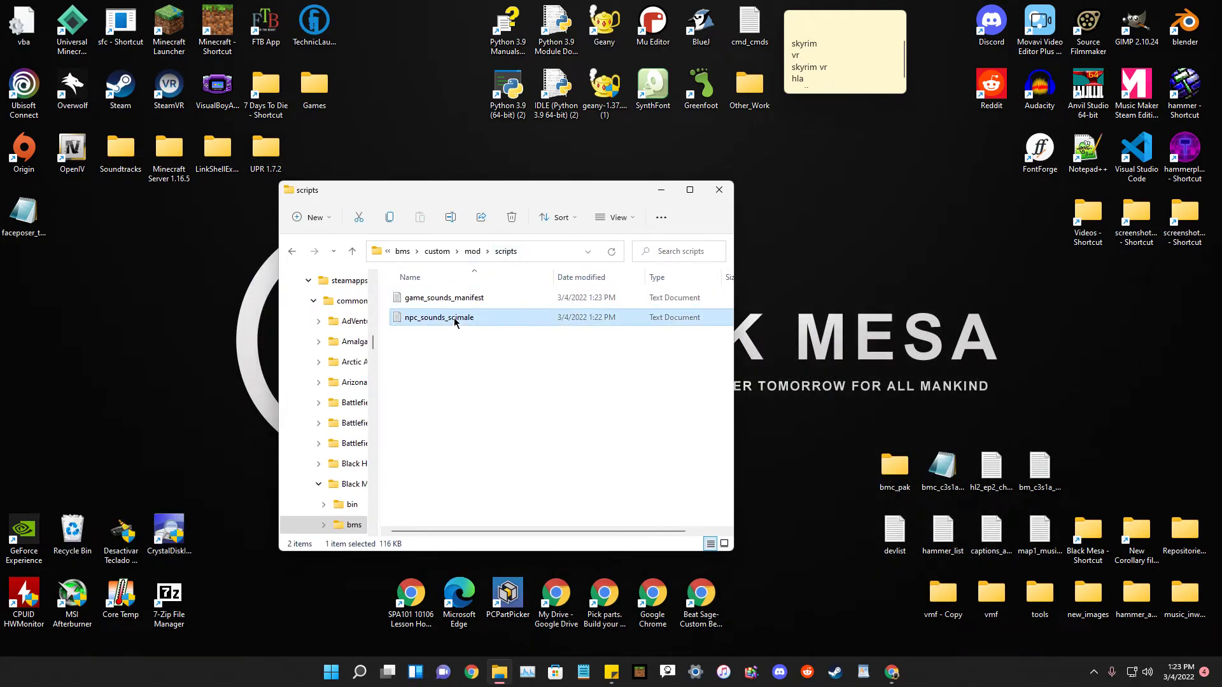
{"action": "left_click_drag", "start_coordinate": [771, 207], "coordinate": [779, 164]}
{"action": "scroll", "coordinate": [990, 292], "scroll_direction": "down", "scroll_amount": 20}
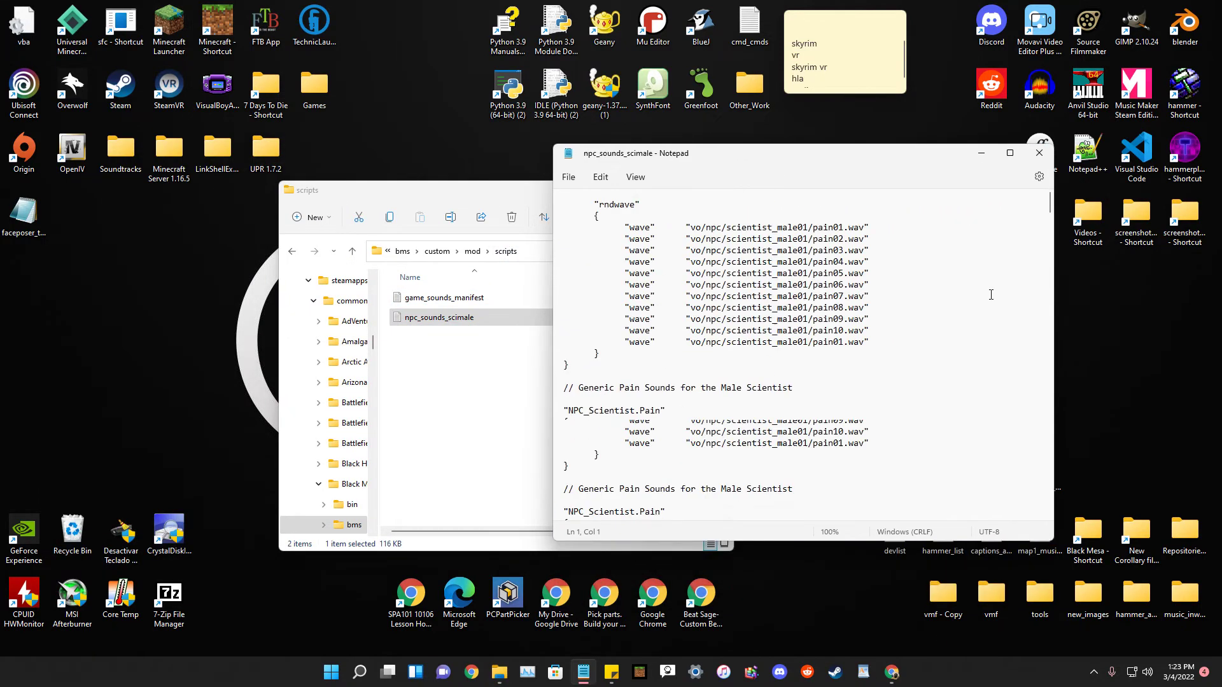
{"action": "left_click_drag", "start_coordinate": [1048, 214], "coordinate": [1040, 542]}
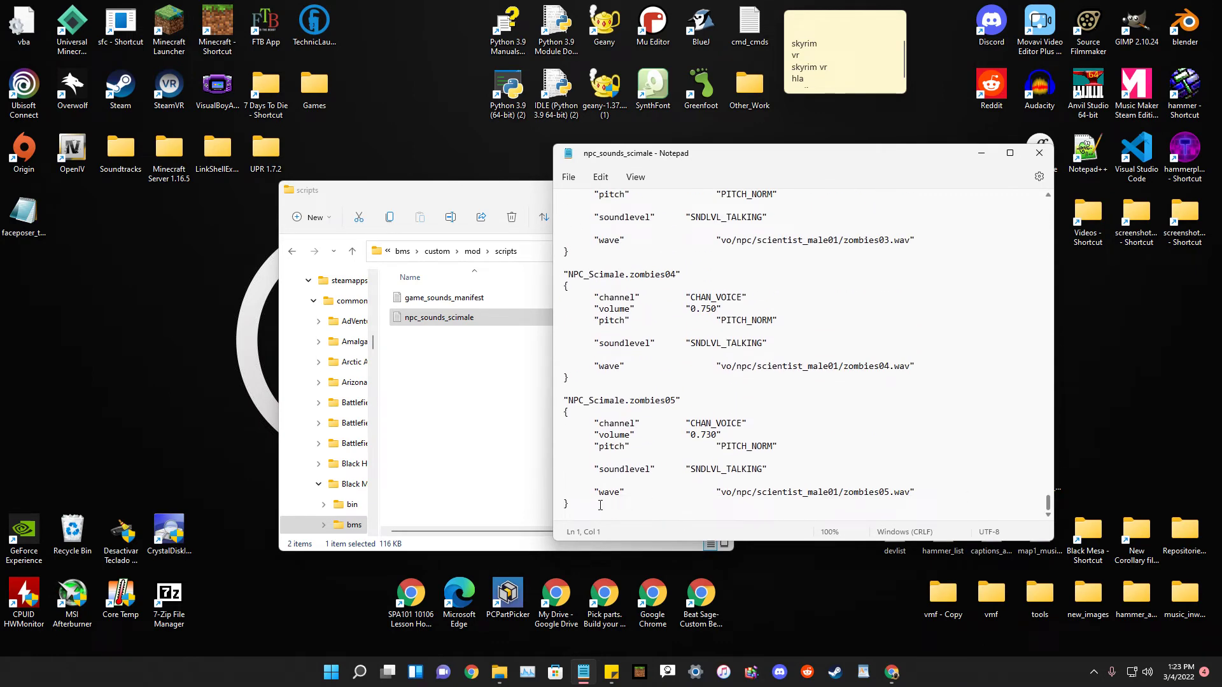
{"action": "left_click", "coordinate": [871, 504]}
{"action": "key", "text": "Return"}
{"action": "type", "text": "//"}
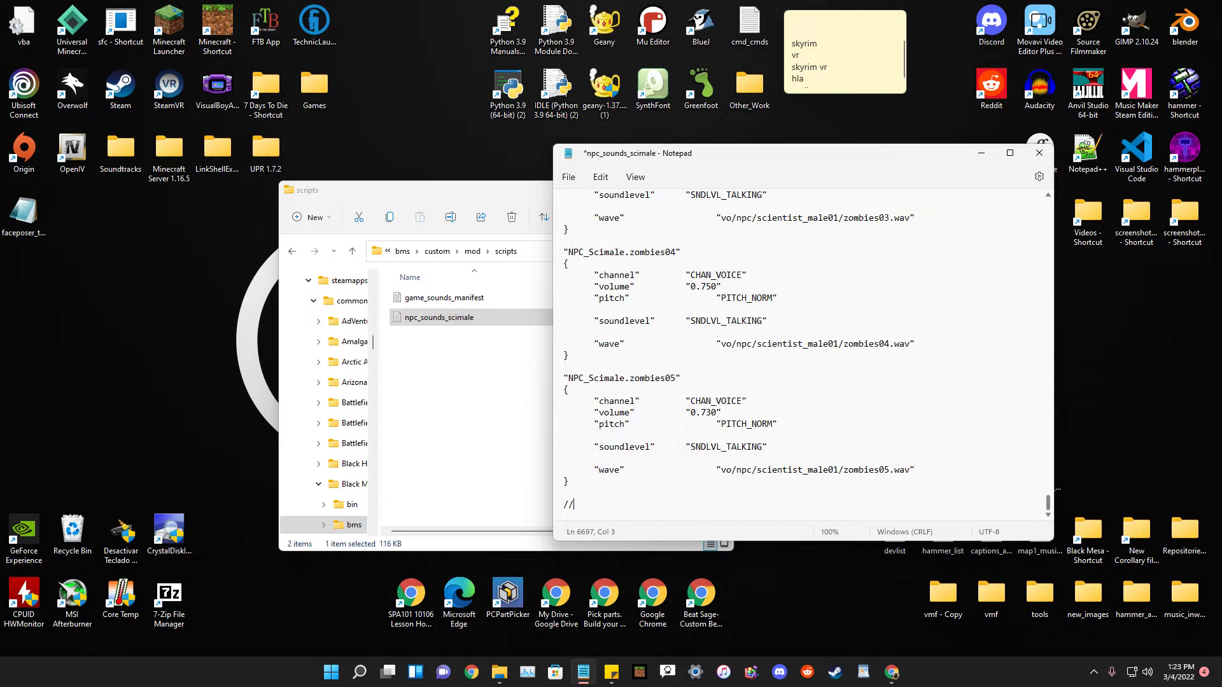
{"action": "type", "text": "Here starts our mods sounds for scientist"}
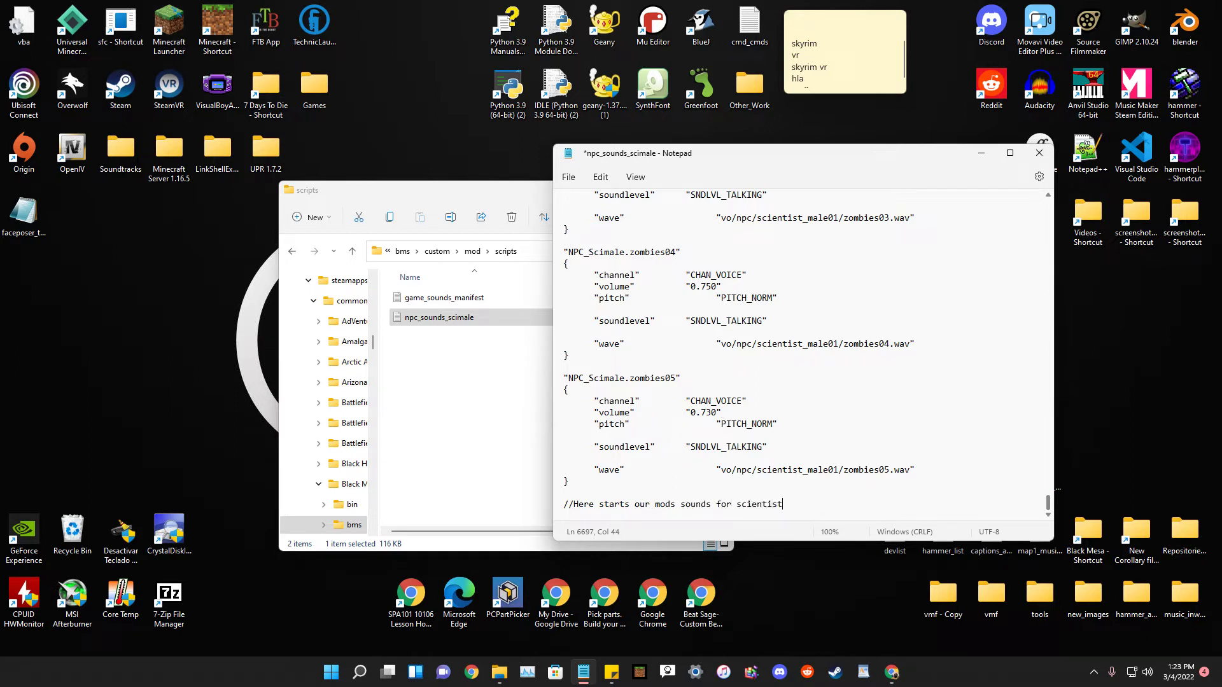
{"action": "key", "text": "Return"}
{"action": "key", "text": "Return"}
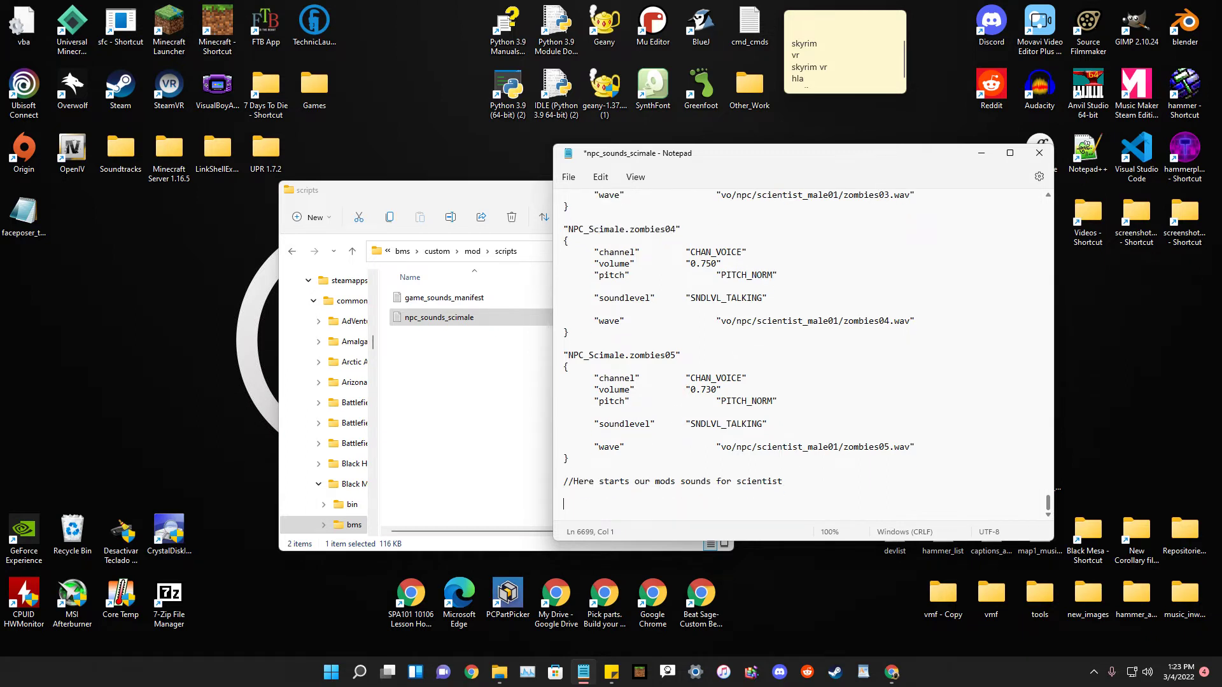
Add a second comment line, "//example text", directly below, followed by a blank line.
{"action": "key", "text": "BackSpace"}
{"action": "type", "text": "//"}
{"action": "type", "text": "example"}
{"action": "type", "text": "text"}
{"action": "double_click", "coordinate": [575, 492]}
{"action": "left_click_drag", "start_coordinate": [576, 493], "coordinate": [571, 497]}
{"action": "left_click", "coordinate": [626, 495]}
{"action": "left_click", "coordinate": [635, 496]}
{"action": "key", "text": "Return"}
{"action": "key", "text": "Return"}
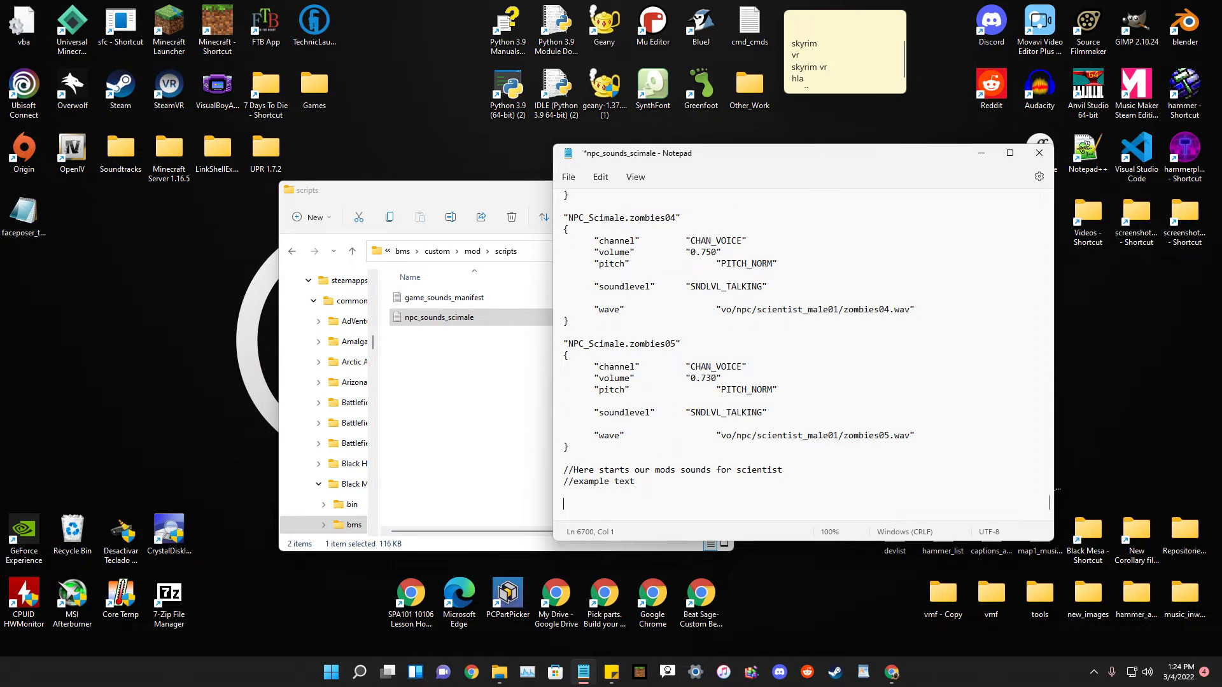
Start a new sound entry named "NPC_Scimale.faceposer" with an opening brace on the line below.
{"action": "type", "text": "\"NPC_Scimale."}
{"action": "left_click", "coordinate": [609, 504]}
{"action": "left_click", "coordinate": [632, 504]}
{"action": "type", "text": "faceposer"}
{"action": "left_click_drag", "start_coordinate": [682, 504], "coordinate": [569, 504]}
{"action": "left_click", "coordinate": [683, 504]}
{"action": "left_click_drag", "start_coordinate": [571, 447], "coordinate": [563, 344]}
{"action": "left_click", "coordinate": [699, 505]}
{"action": "key", "text": "Return"}
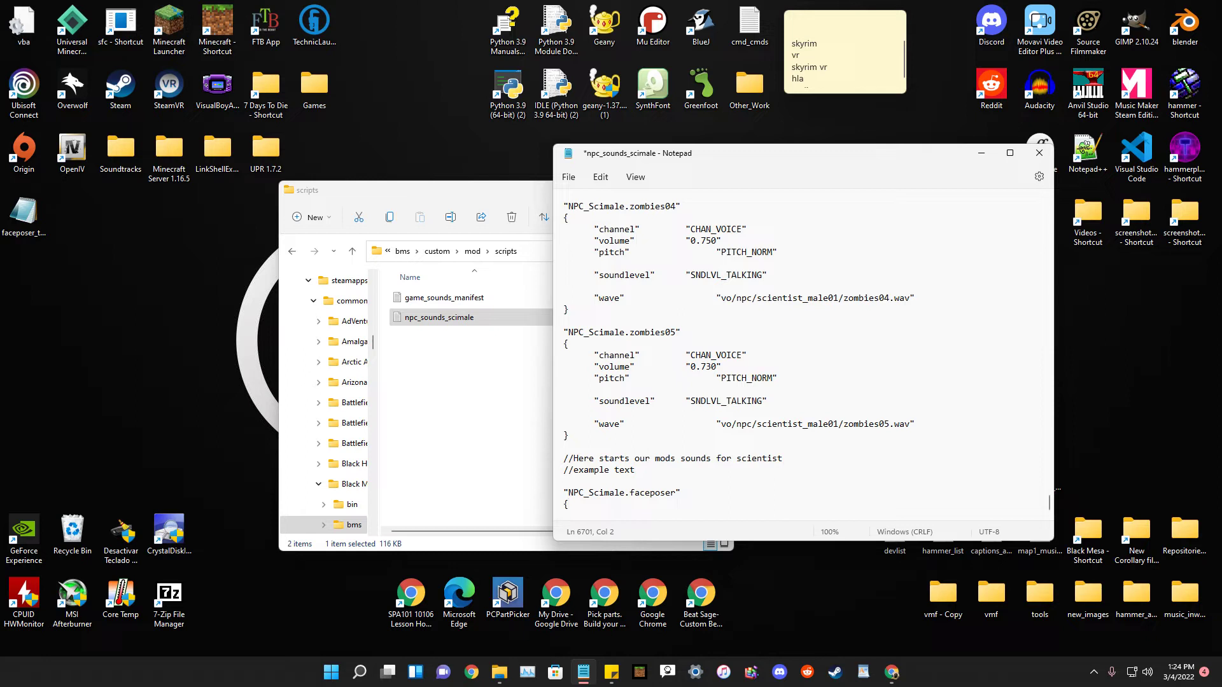
{"action": "key", "text": "Return"}
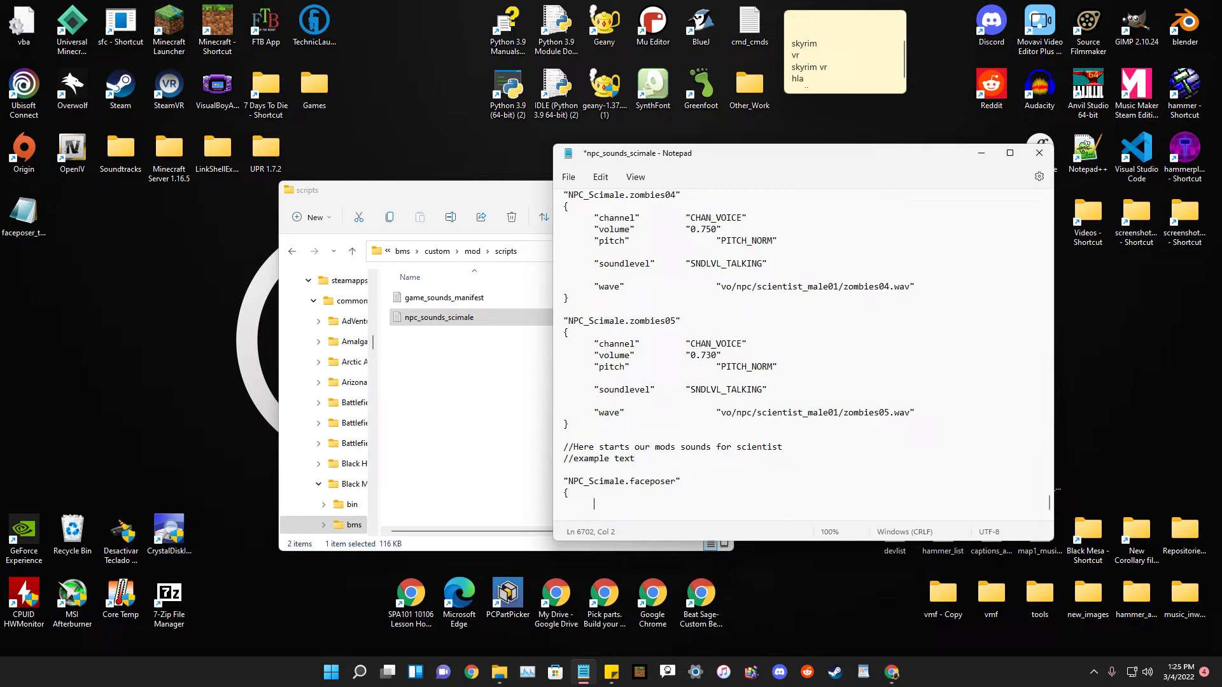
Add the lines "channel" "CHAN_VOICE" and "volume" "0.730" to the faceposer entry.
{"action": "type", "text": "\"channel\""}
{"action": "key", "text": "Tab"}
{"action": "key", "text": "Tab"}
{"action": "type", "text": "\"CHAN_VOICE\""}
{"action": "key", "text": "Return"}
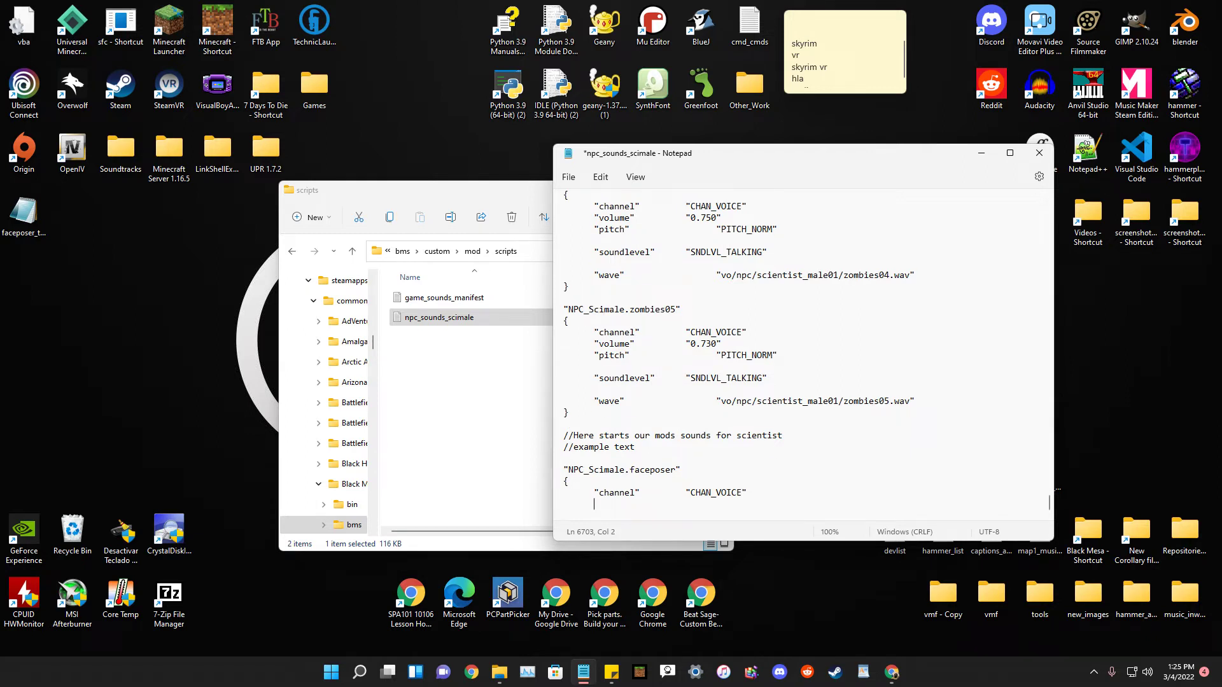
{"action": "type", "text": "\"volume\"\t\t\"0.730\""}
{"action": "key", "text": "Return"}
{"action": "key", "text": "Tab"}
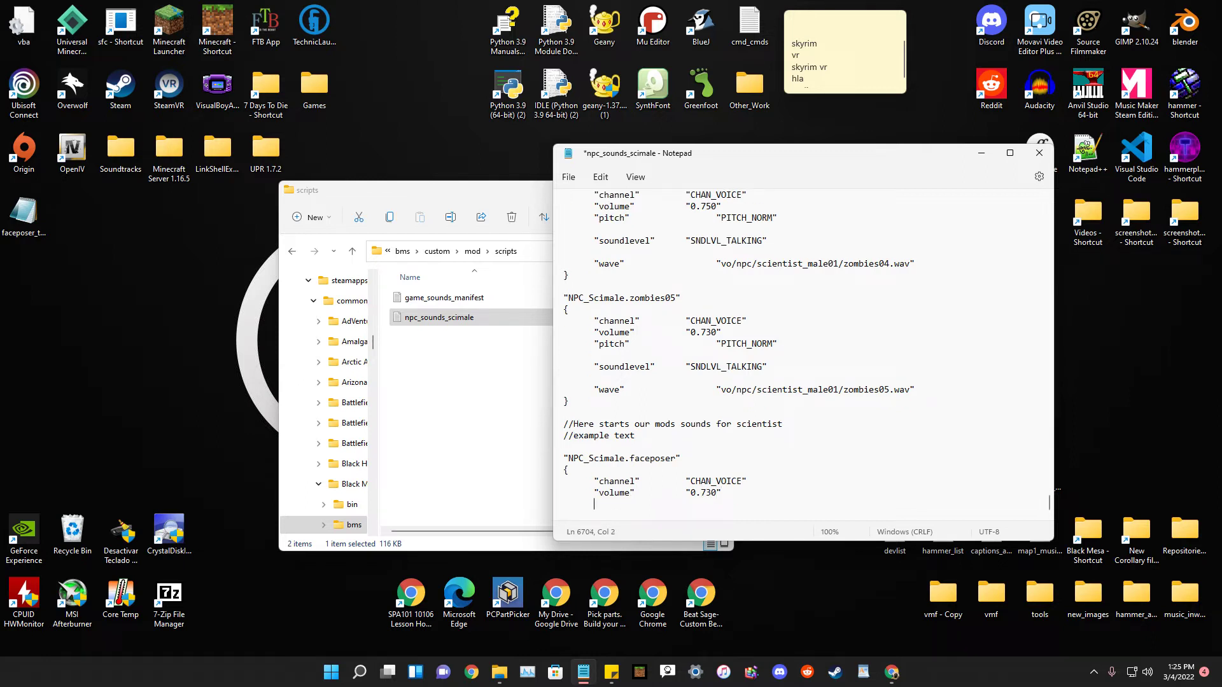
Add the line "pitch" "PITCH_NORM" to the faceposer entry, followed by a blank line.
{"action": "type", "text": "\"pitch"}
{"action": "type", "text": "\""}
{"action": "type", "text": "\t\t\"PITCH"}
{"action": "type", "text": "_NOP"}
{"action": "key", "text": "BackSpace"}
{"action": "key", "text": "BackSpace"}
{"action": "type", "text": "RM\""}
{"action": "key", "text": "Return"}
{"action": "key", "text": "Return"}
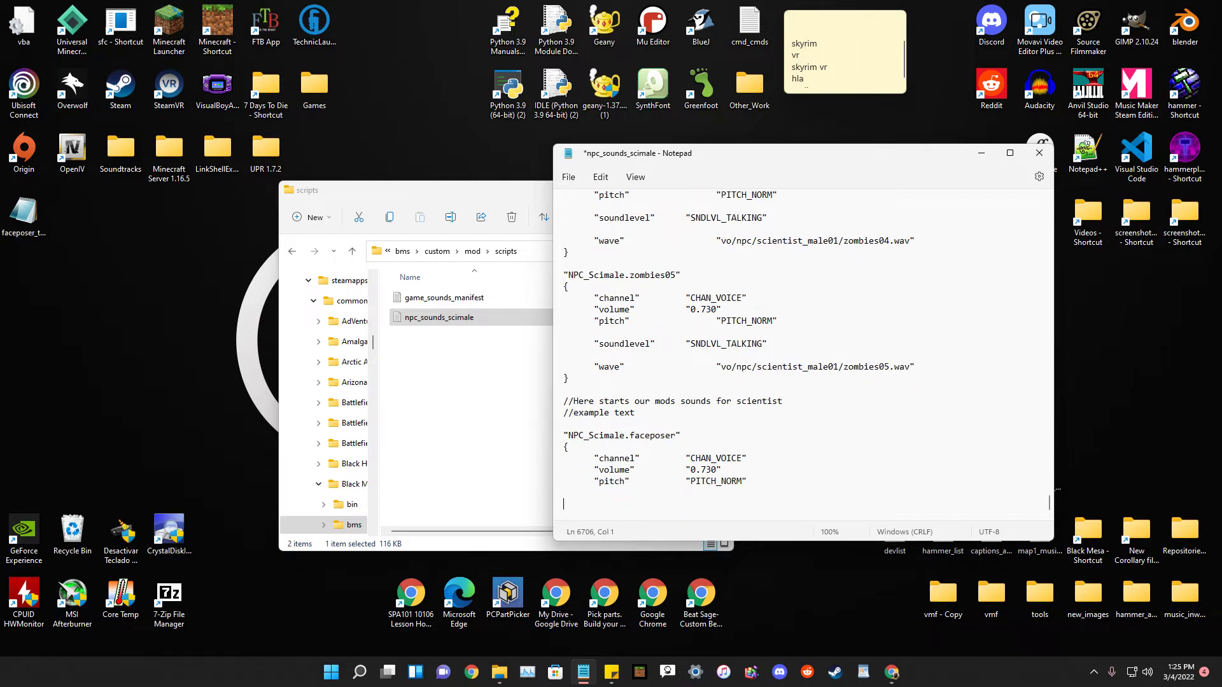
Add the line "soundlevel" "SNDLVL_TALKING" to the faceposer entry and begin a "wave" line below it.
{"action": "type", "text": "\"soundlevel\"\t\"SNDLVL_TALKING"}
{"action": "key", "text": "Return"}
{"action": "key", "text": "Return"}
{"action": "key", "text": "Tab"}
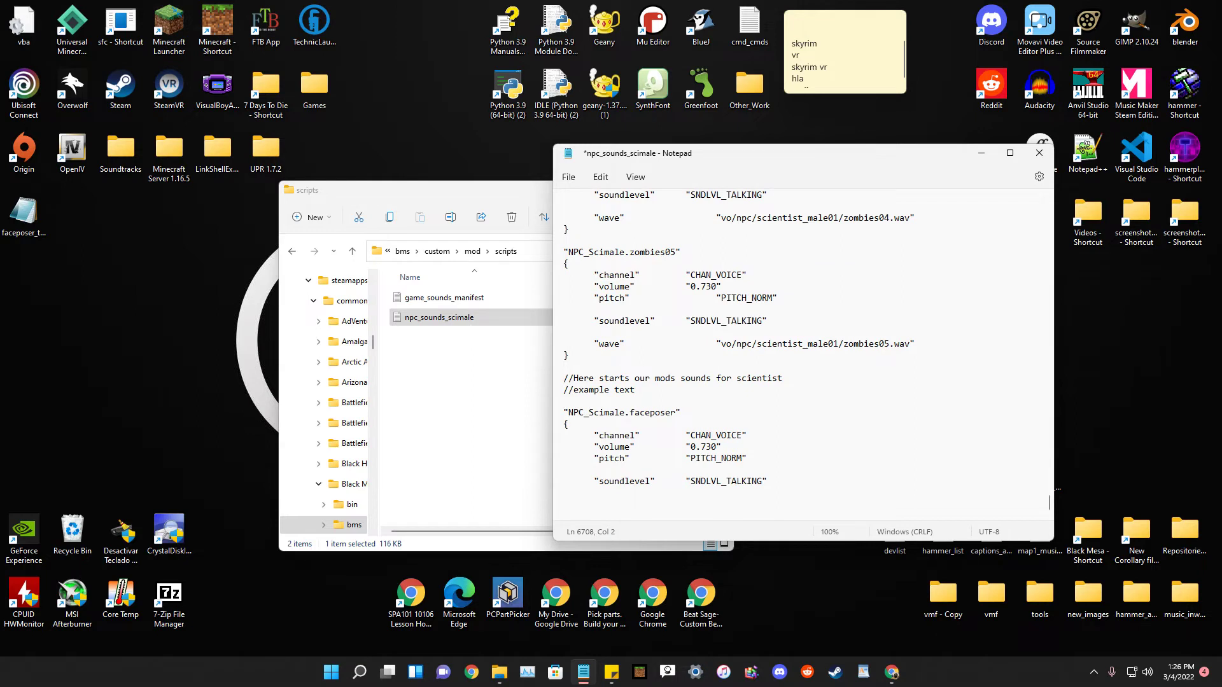
{"action": "type", "text": "\"wave"}
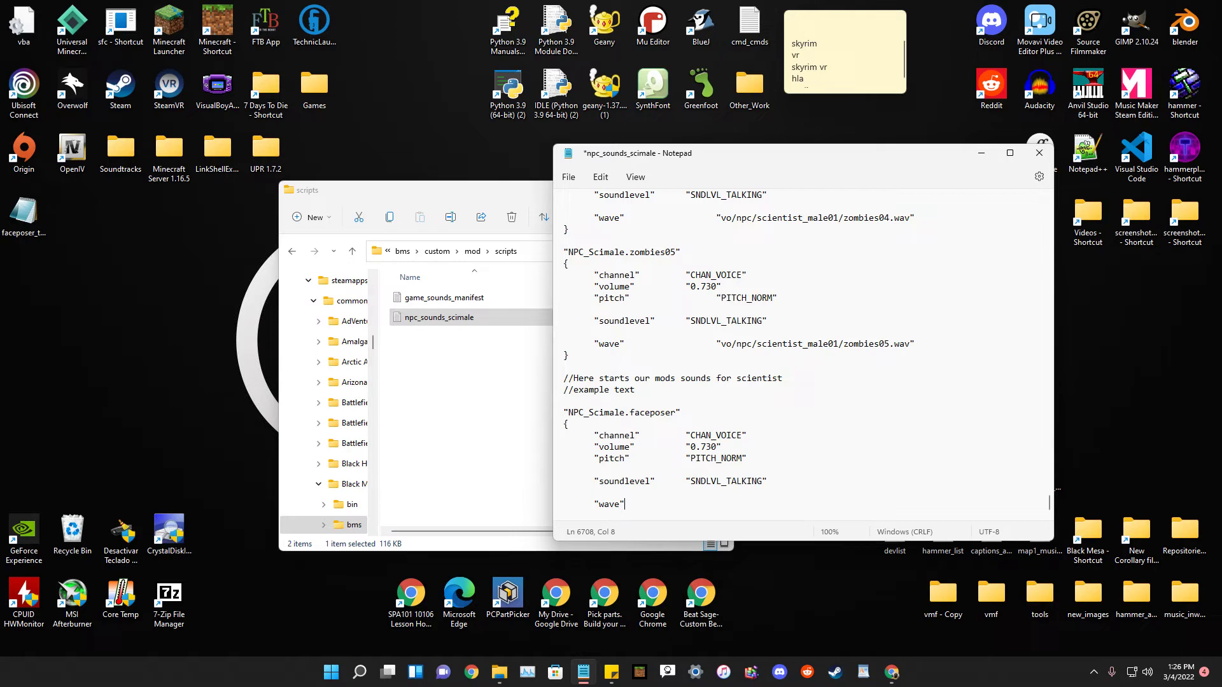
Open the mod's sound folder in the file window and start the entry's wave path with "vo/".
{"action": "scroll", "coordinate": [954, 374], "scroll_direction": "down", "scroll_amount": 10}
{"action": "left_click_drag", "start_coordinate": [1050, 500], "coordinate": [1044, 203]}
{"action": "scroll", "coordinate": [625, 360], "scroll_direction": "down", "scroll_amount": 4}
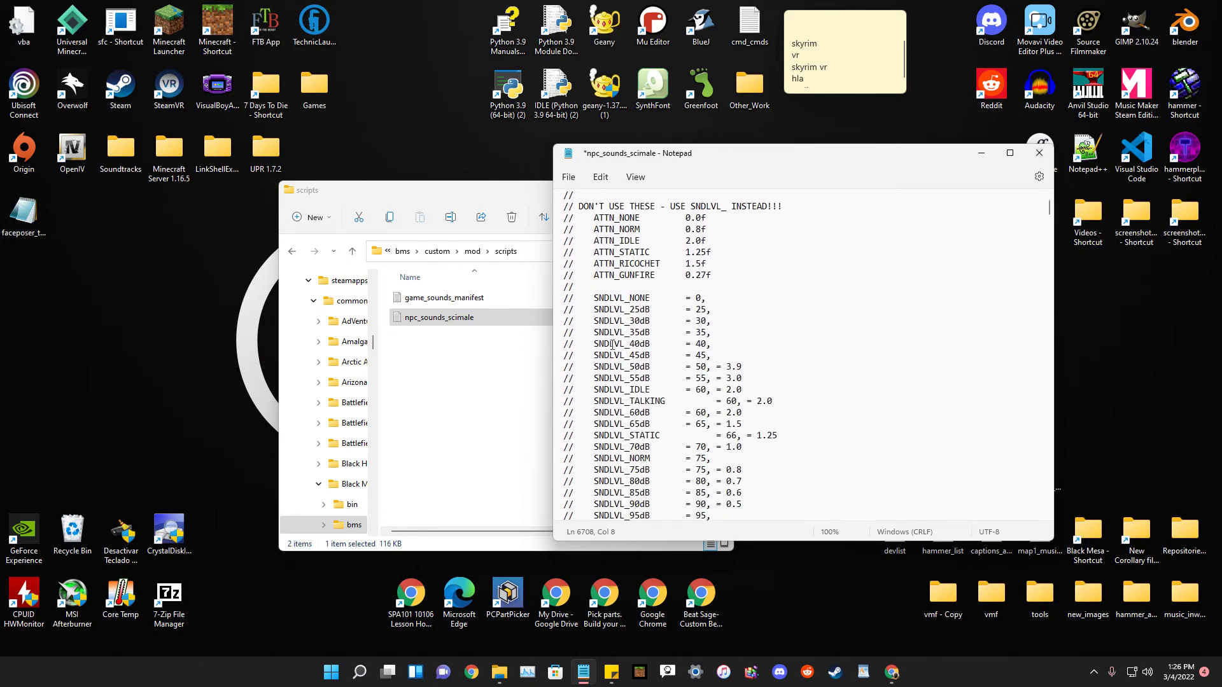
{"action": "scroll", "coordinate": [625, 360], "scroll_direction": "down", "scroll_amount": 20}
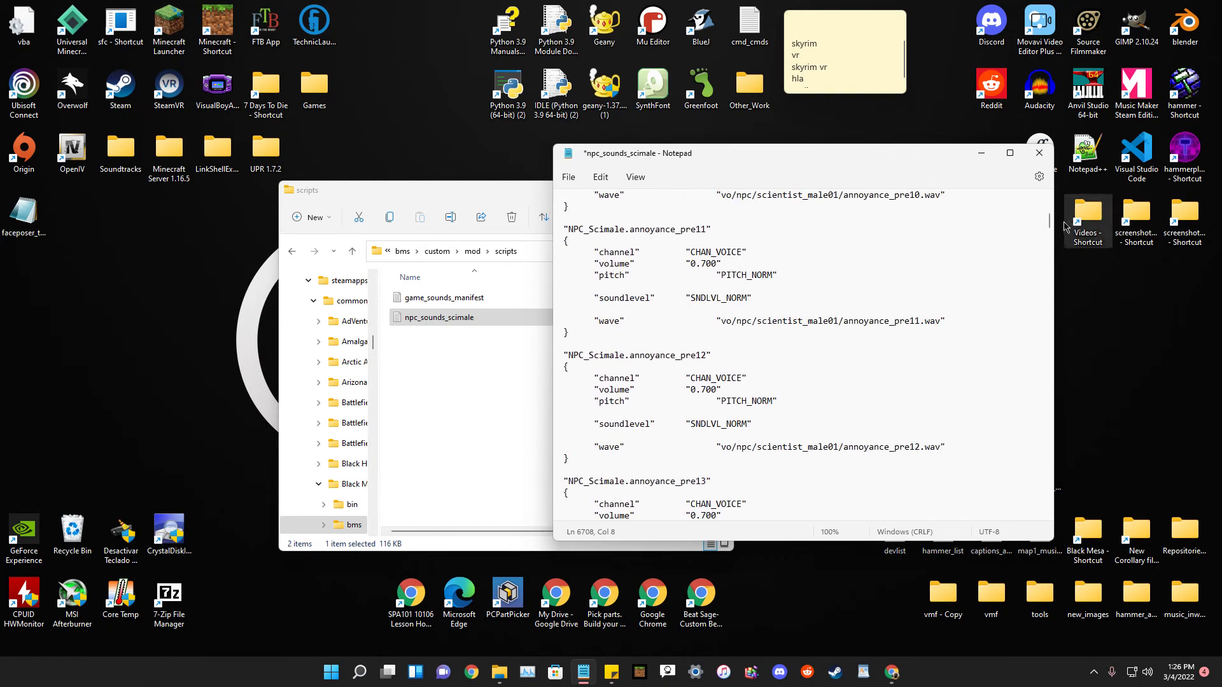
{"action": "left_click_drag", "start_coordinate": [1049, 224], "coordinate": [1041, 546]}
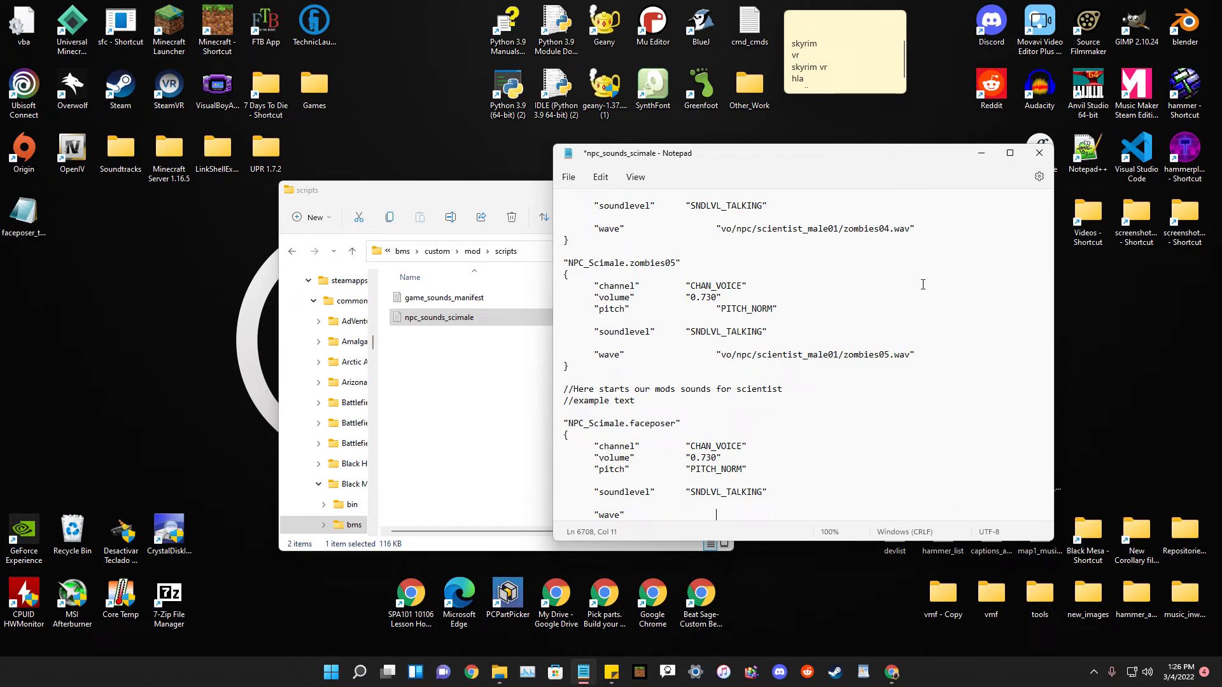
{"action": "type", "text": "\""}
{"action": "left_click_drag", "start_coordinate": [456, 197], "coordinate": [279, 235]}
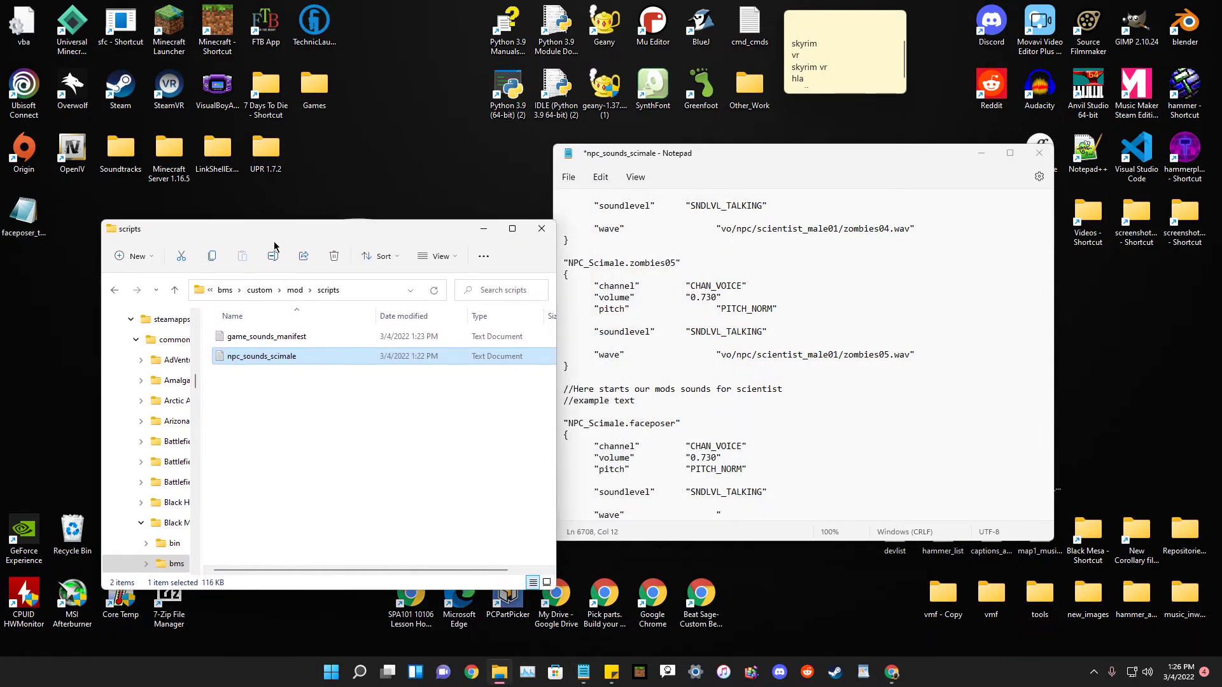
{"action": "left_click", "coordinate": [114, 290]}
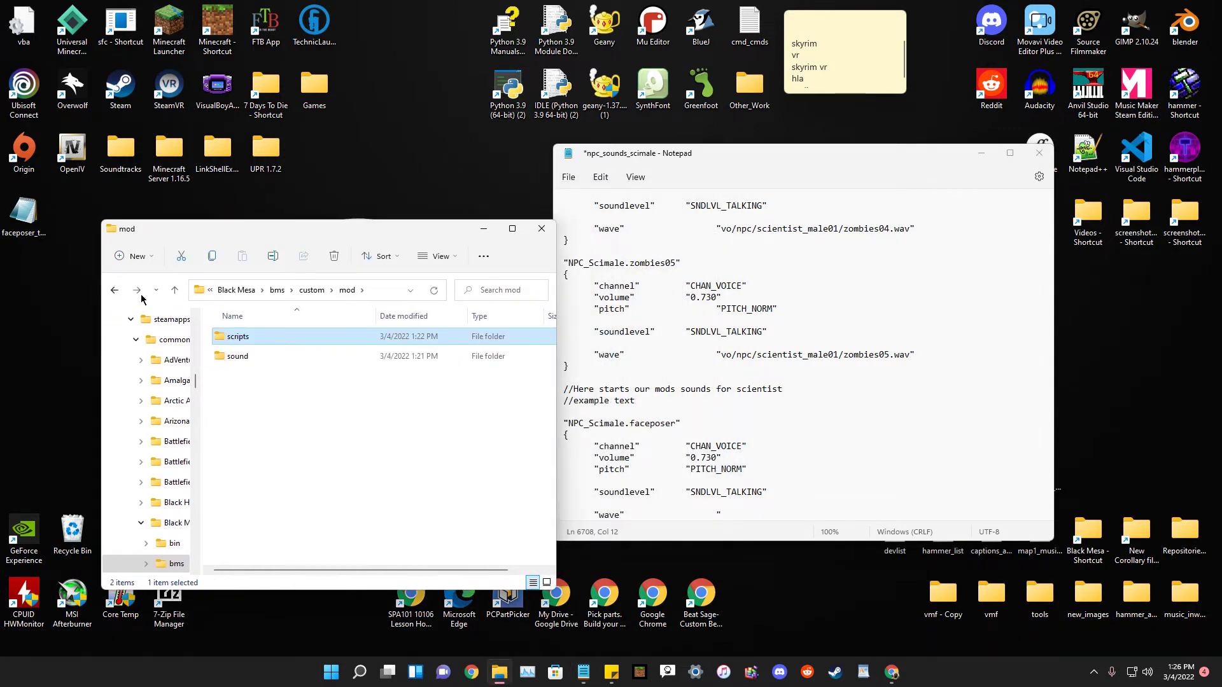
{"action": "double_click", "coordinate": [236, 356]}
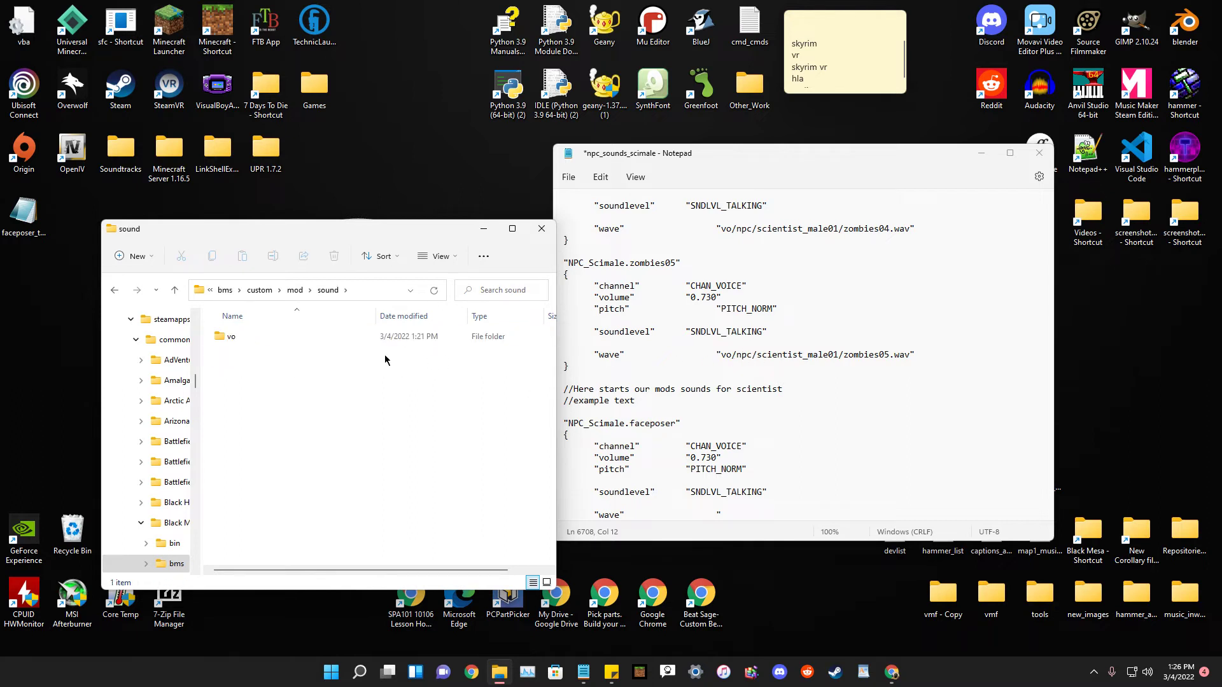
{"action": "left_click", "coordinate": [751, 512]}
{"action": "type", "text": "vo/"}
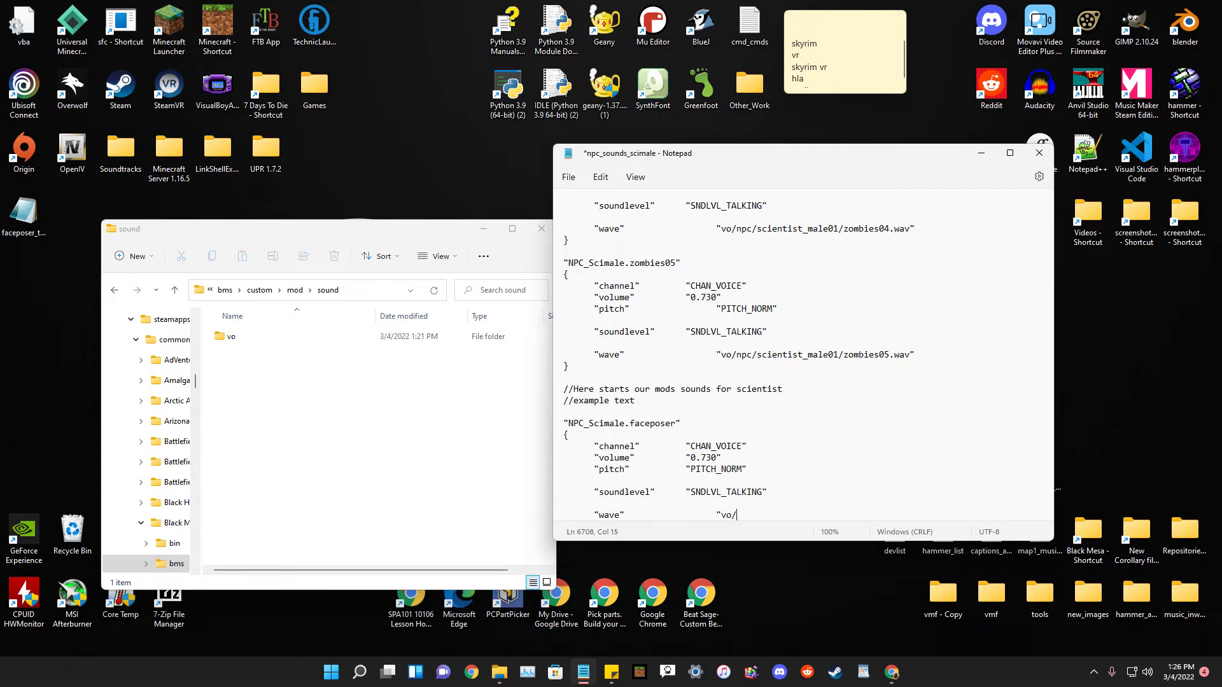
Create a folder named npc inside the mod's vo folder and move the scientist folder into it.
{"action": "double_click", "coordinate": [236, 337]}
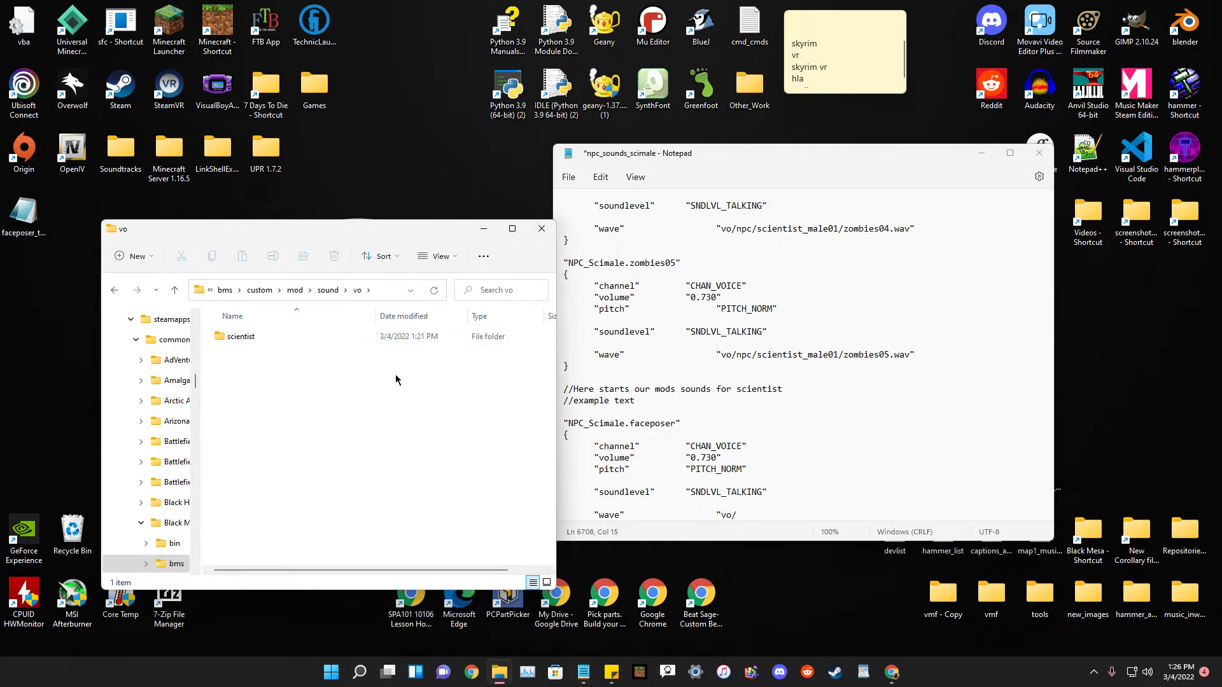
{"action": "right_click", "coordinate": [243, 371]}
{"action": "mouse_move", "coordinate": [357, 470]}
{"action": "left_click", "coordinate": [479, 474]}
{"action": "type", "text": "npc"}
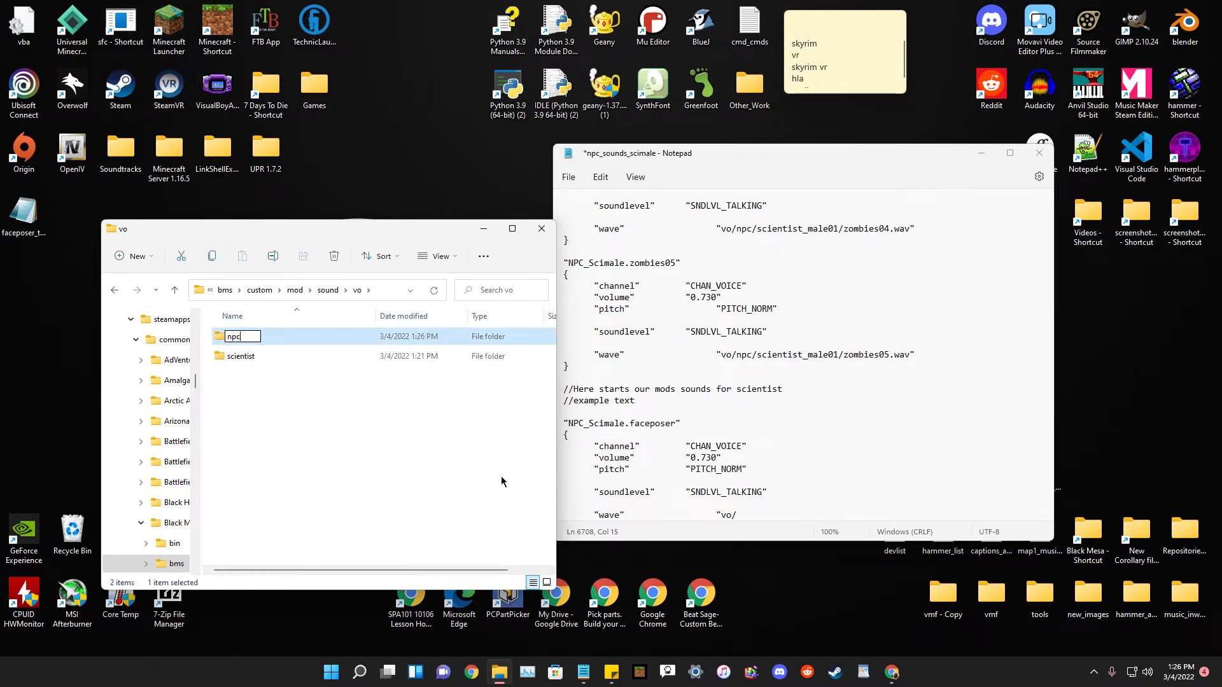
{"action": "key", "text": "Return"}
{"action": "left_click", "coordinate": [242, 357]}
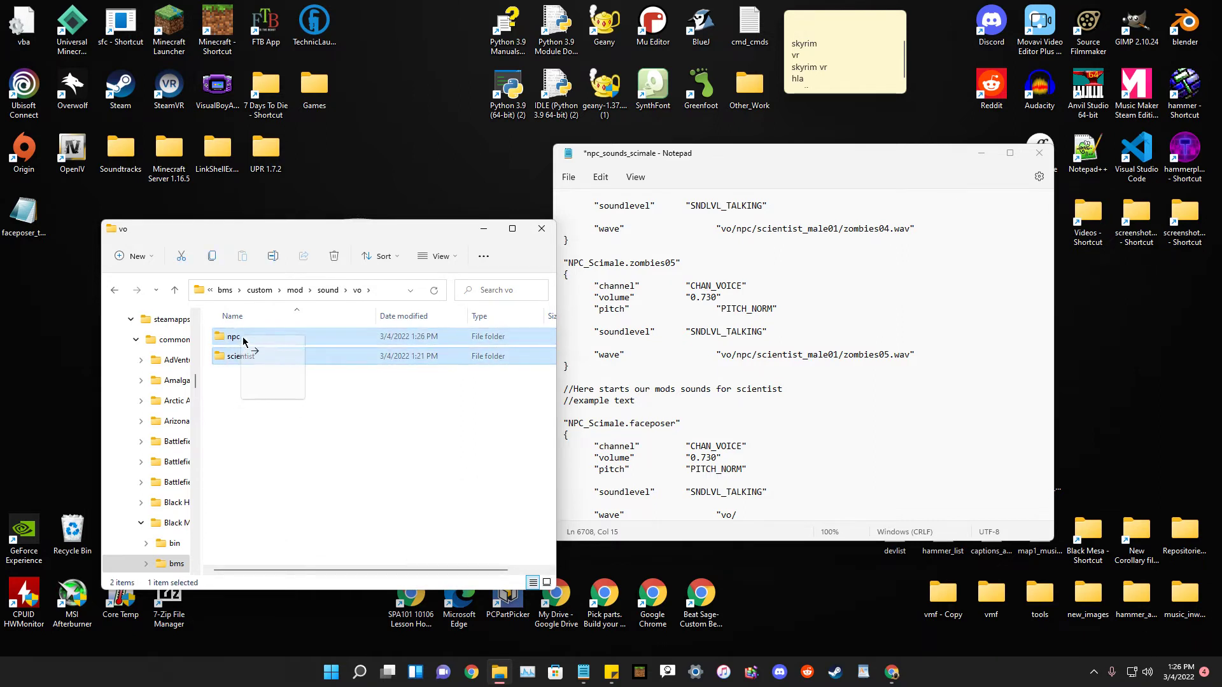
{"action": "key", "text": "Delete"}
Extend the wave path with "npc/scientist", opening the npc folder to follow the folder structure.
{"action": "key", "text": "alt+Tab"}
{"action": "type", "text": "npc/"}
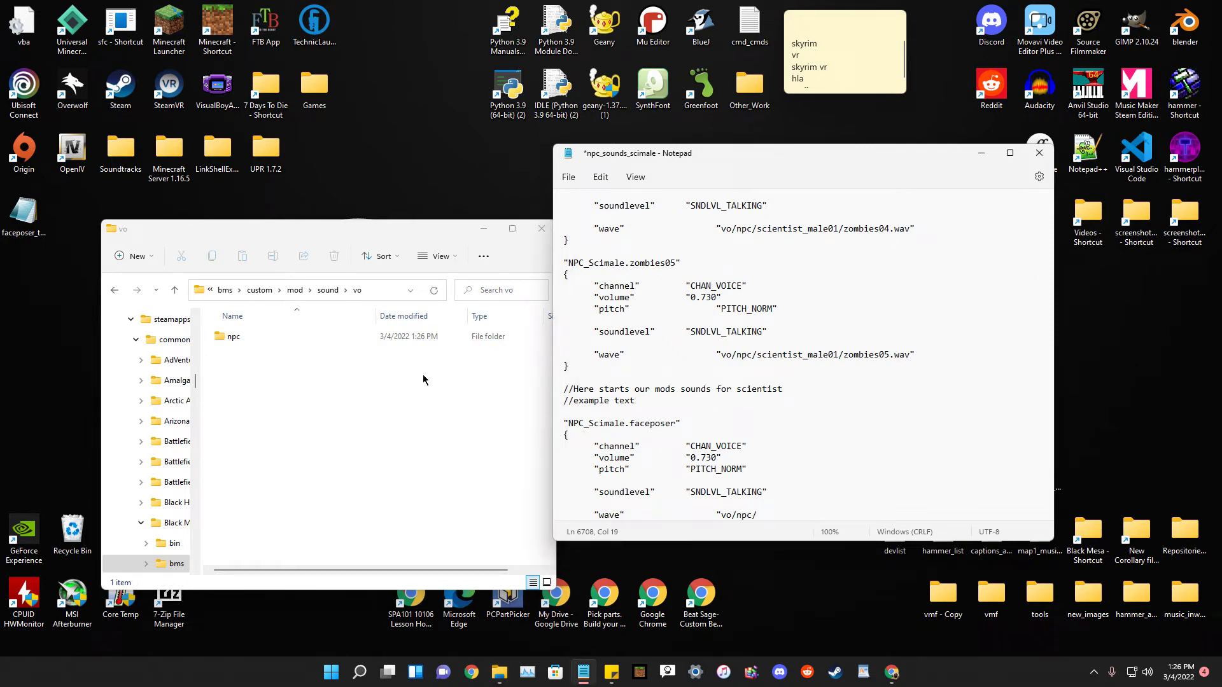
{"action": "double_click", "coordinate": [237, 342]}
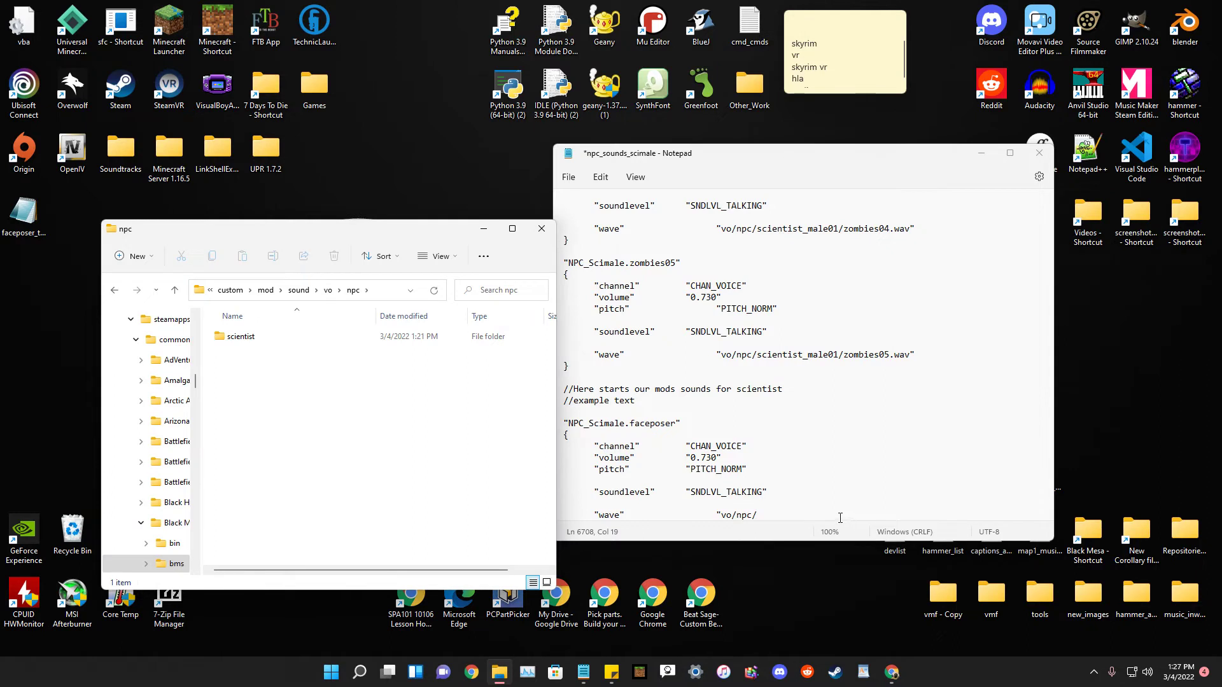
{"action": "left_click", "coordinate": [792, 520]}
{"action": "type", "text": "s"}
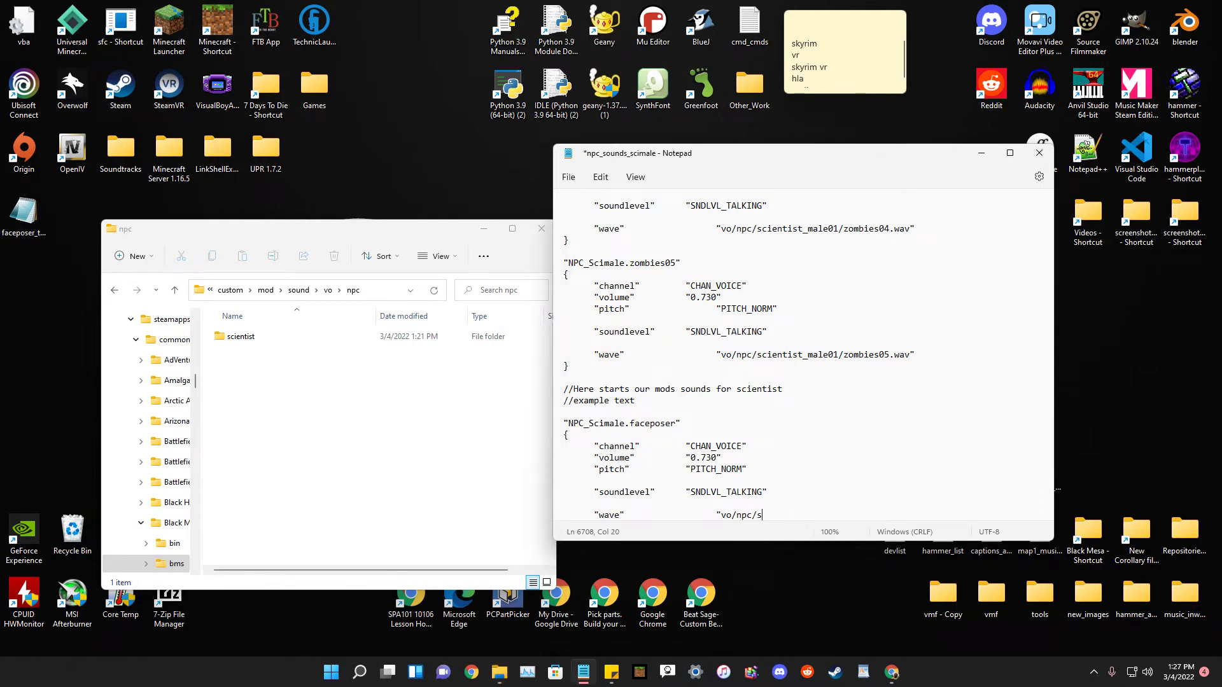
{"action": "type", "text": "cientist"}
Open the scientist folder, finish the wave path with "/faceposer_test.wav" and end the entry with a closing brace.
{"action": "double_click", "coordinate": [251, 340]}
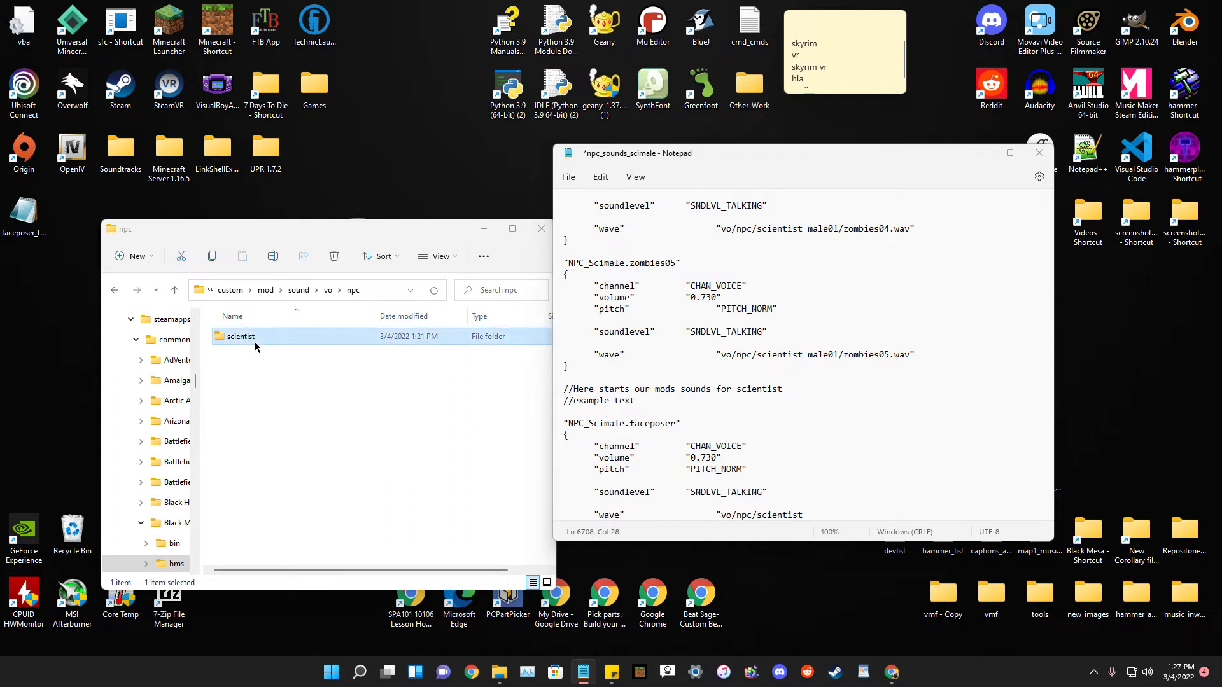
{"action": "left_click", "coordinate": [812, 515]}
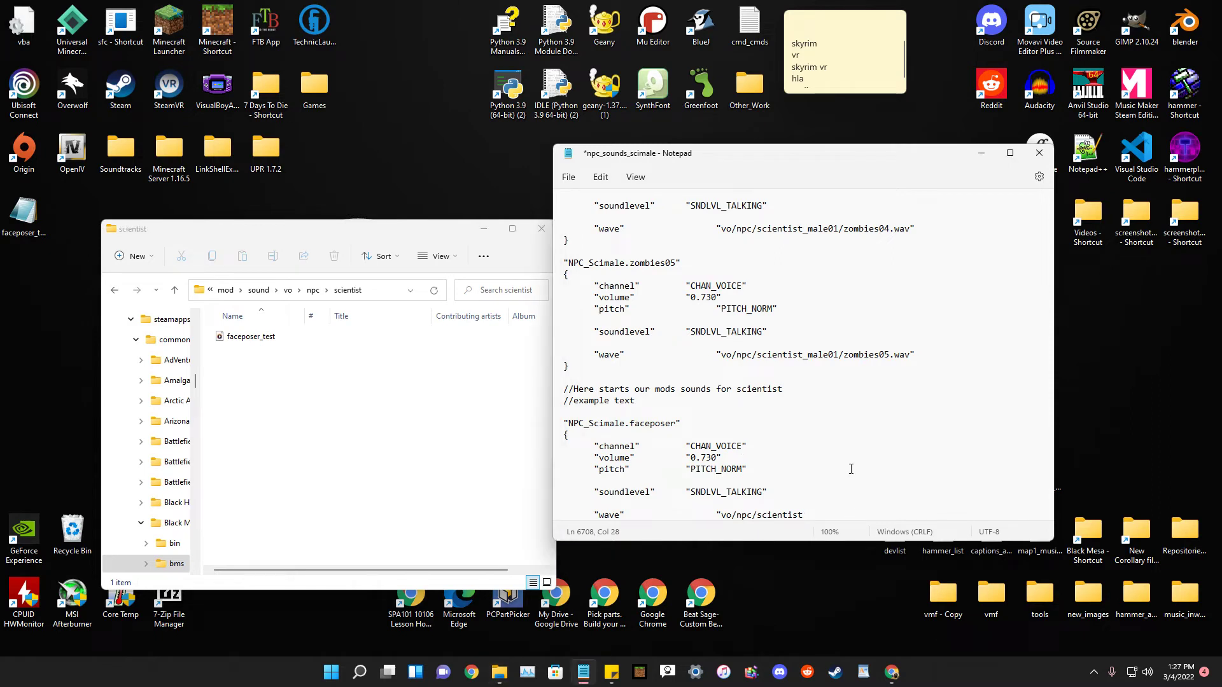
{"action": "type", "text": "/faceposer_test.wav\""}
{"action": "key", "text": "Return"}
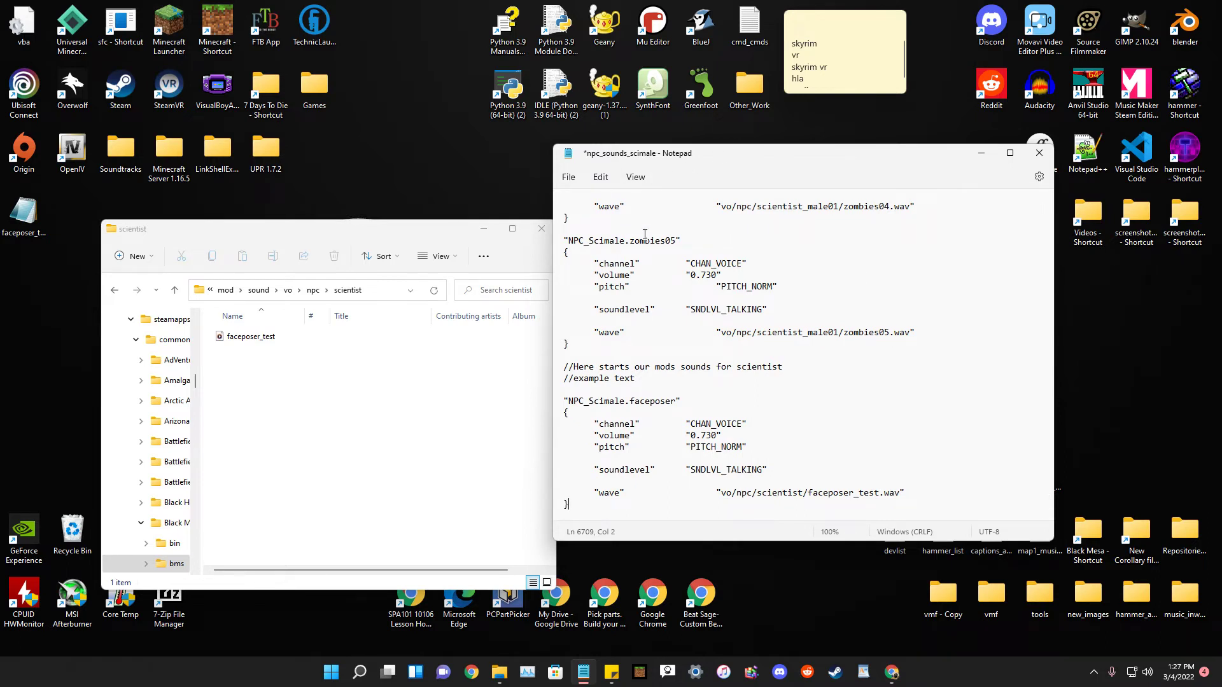
Add a line after the entry's closing brace, save the npc_sounds_scimale script and close it.
{"action": "key", "text": "Return"}
{"action": "left_click", "coordinate": [569, 177]}
{"action": "left_click", "coordinate": [582, 262]}
{"action": "left_click_drag", "start_coordinate": [749, 158], "coordinate": [750, 216]}
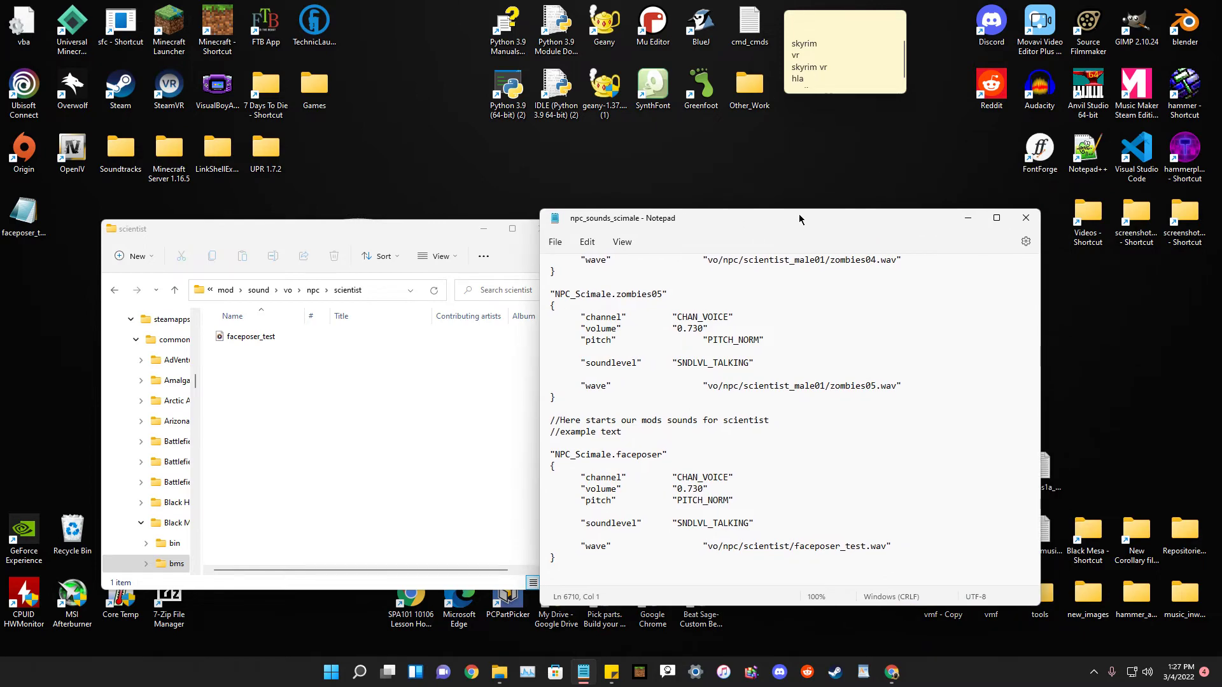
{"action": "left_click", "coordinate": [1022, 218]}
Return the file window from the scientist folder to the mod's root folder.
{"action": "left_click_drag", "start_coordinate": [282, 229], "coordinate": [431, 207]}
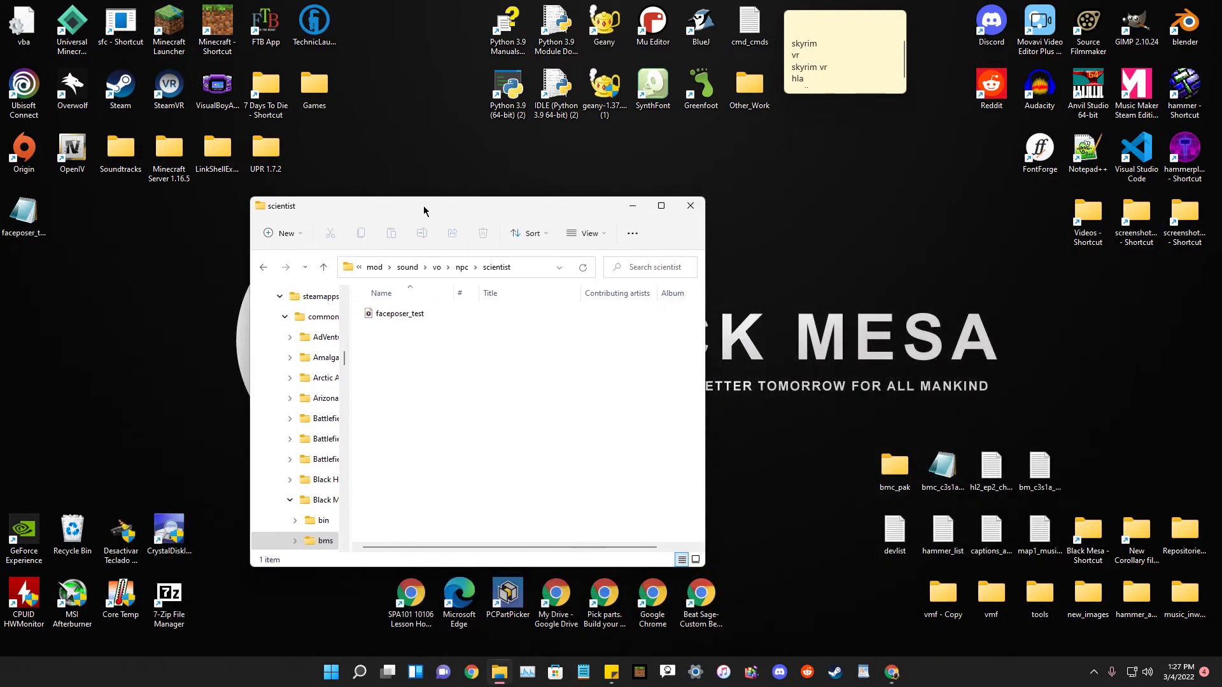
{"action": "left_click", "coordinate": [264, 270]}
{"action": "left_click", "coordinate": [264, 269]}
{"action": "left_click", "coordinate": [264, 269]}
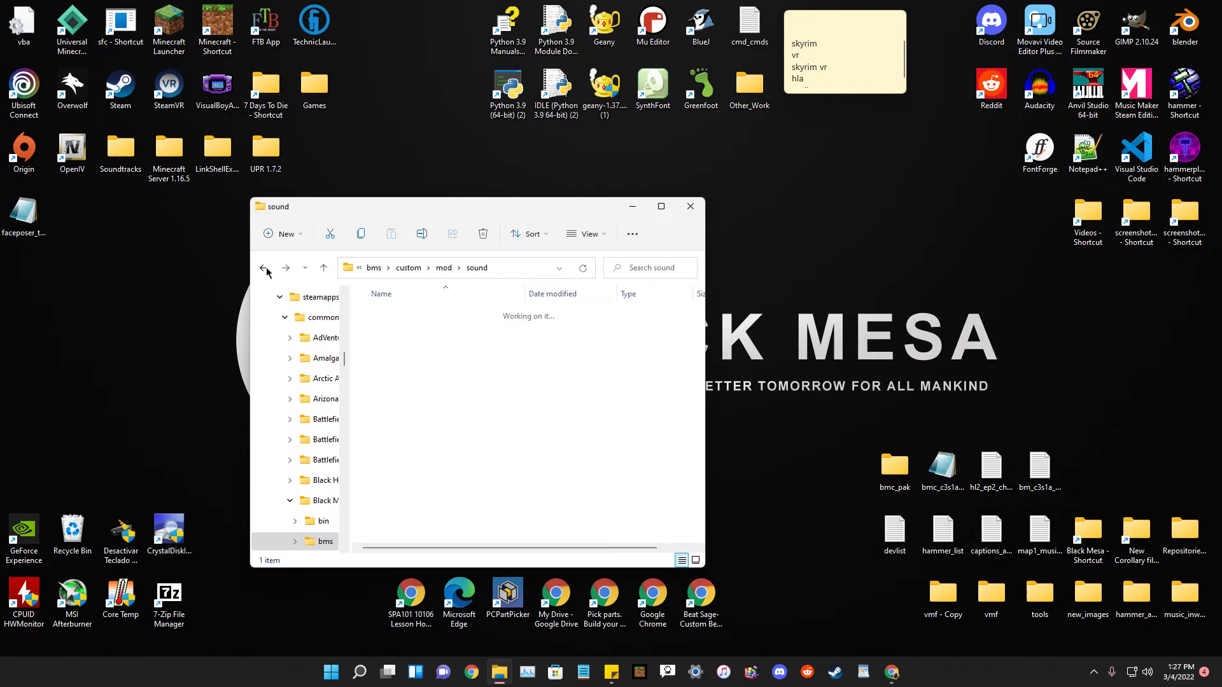
{"action": "left_click", "coordinate": [264, 268]}
{"action": "left_click_drag", "start_coordinate": [490, 206], "coordinate": [402, 165]}
{"action": "double_click", "coordinate": [1185, 531]}
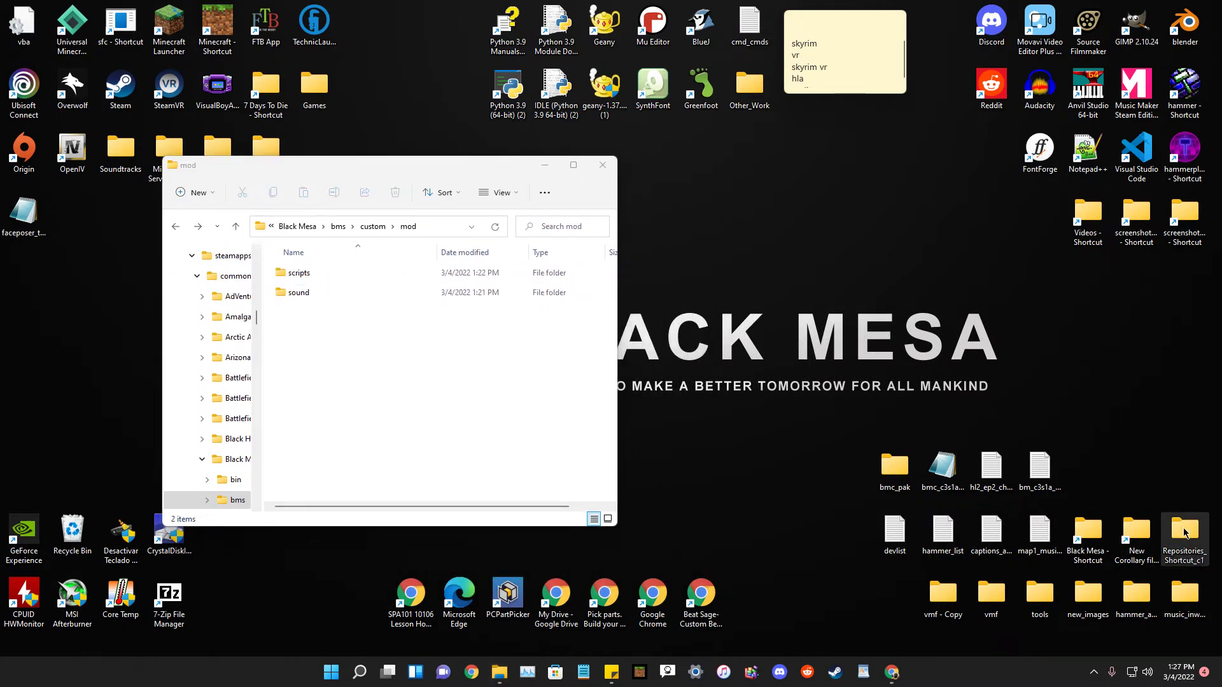
{"action": "left_click_drag", "start_coordinate": [390, 188], "coordinate": [813, 197]}
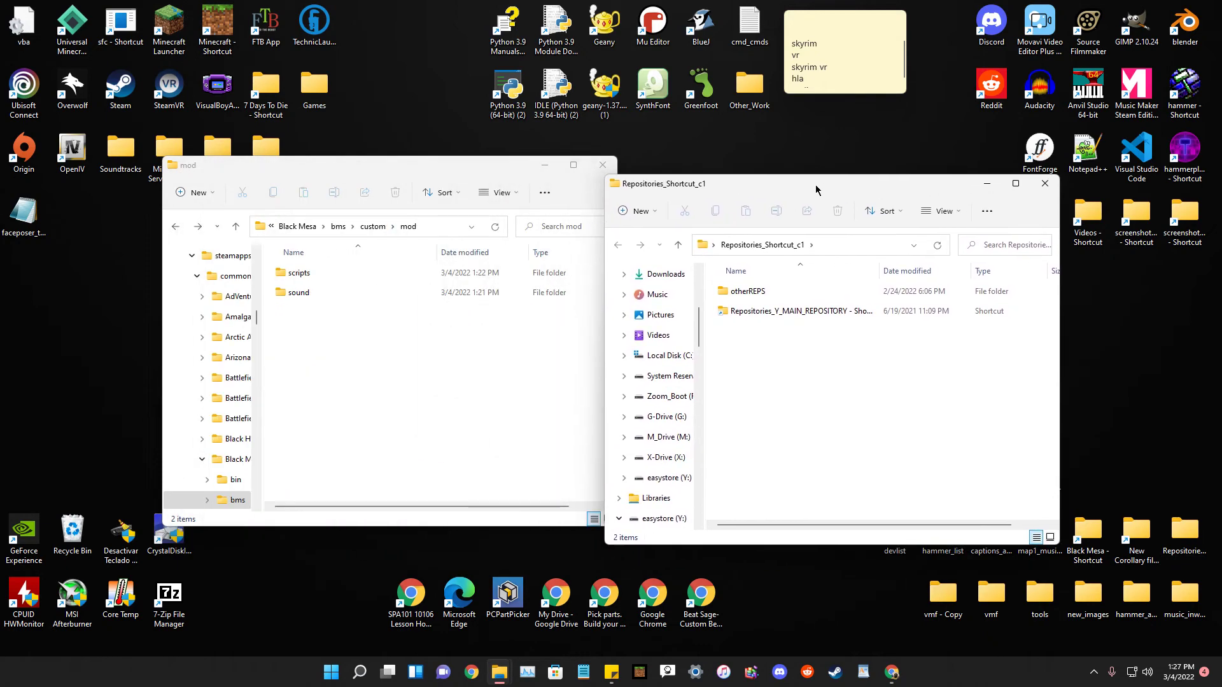
{"action": "left_click", "coordinate": [1043, 191]}
Open the bin folder of the Black Mesa install and launch hlfaceposer.
{"action": "double_click", "coordinate": [1090, 533]}
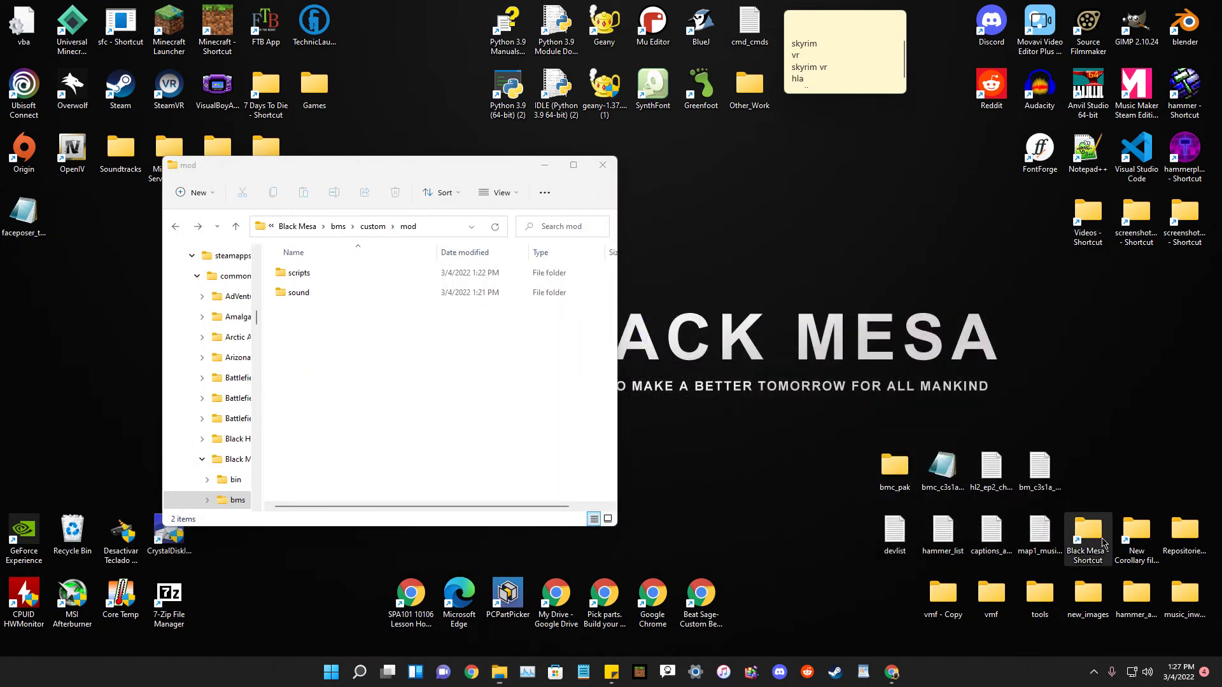
{"action": "left_click", "coordinate": [763, 314]}
{"action": "double_click", "coordinate": [763, 314]}
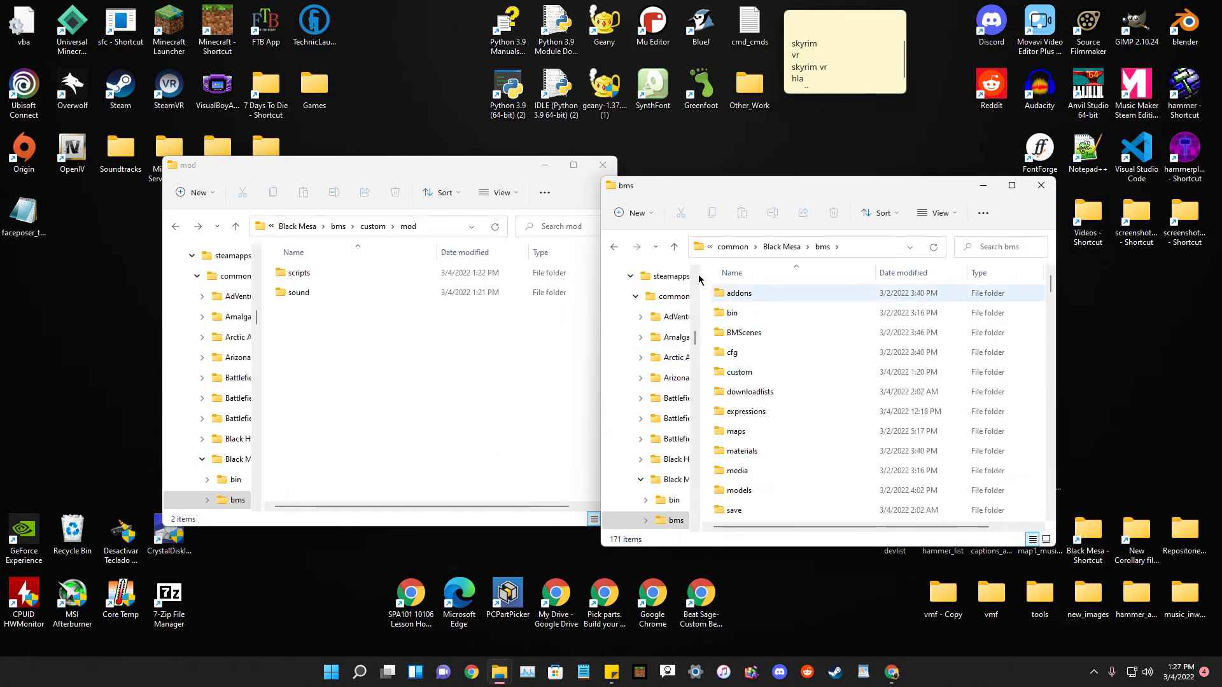
{"action": "left_click", "coordinate": [613, 246]}
{"action": "double_click", "coordinate": [764, 298]}
{"action": "scroll", "coordinate": [809, 407], "scroll_direction": "down", "scroll_amount": 20}
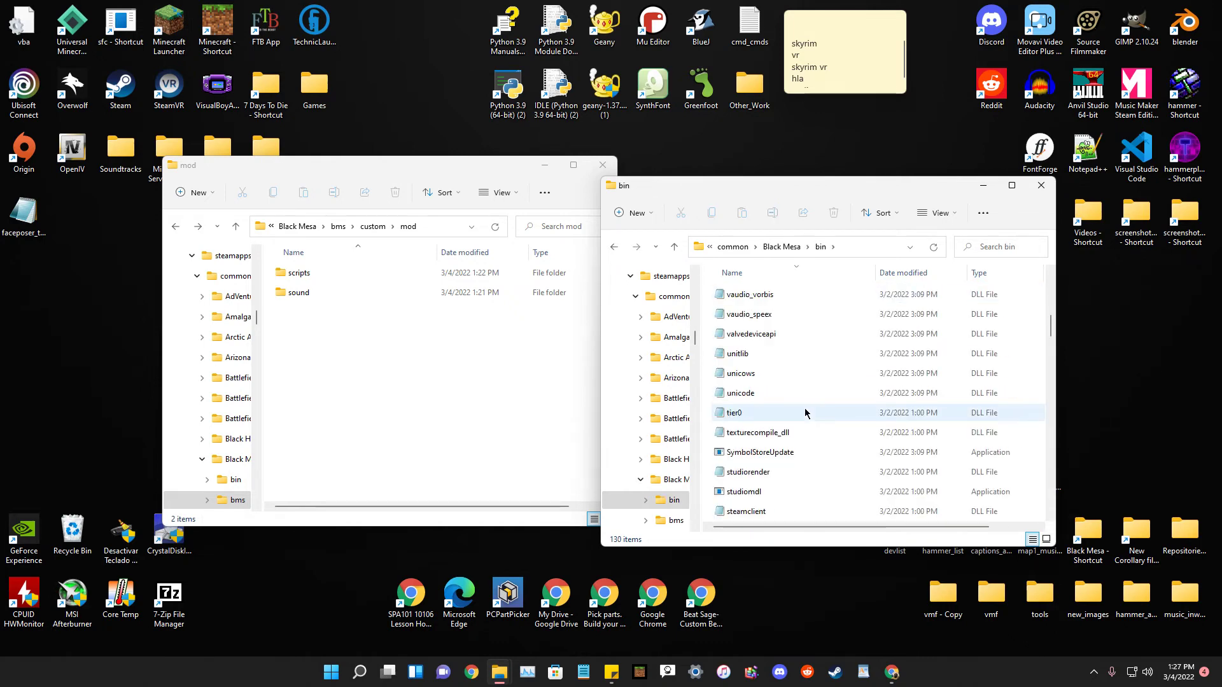
{"action": "scroll", "coordinate": [805, 413], "scroll_direction": "down", "scroll_amount": 10}
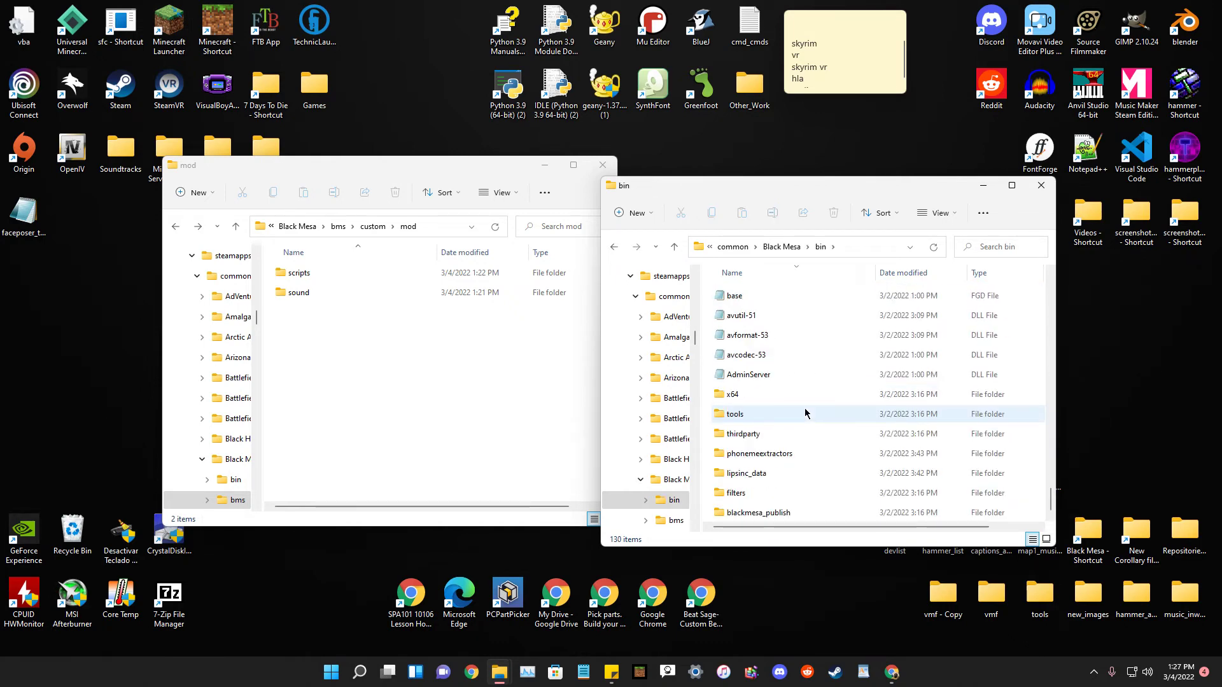
{"action": "scroll", "coordinate": [805, 413], "scroll_direction": "up", "scroll_amount": 12}
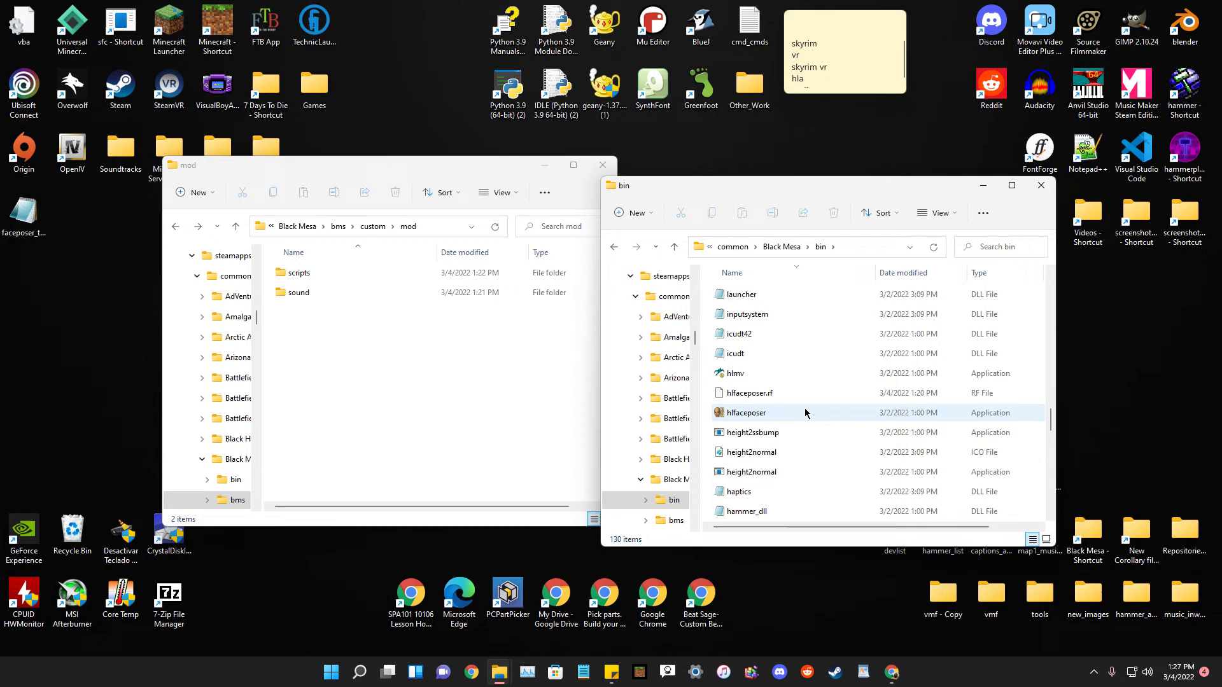
{"action": "double_click", "coordinate": [741, 414]}
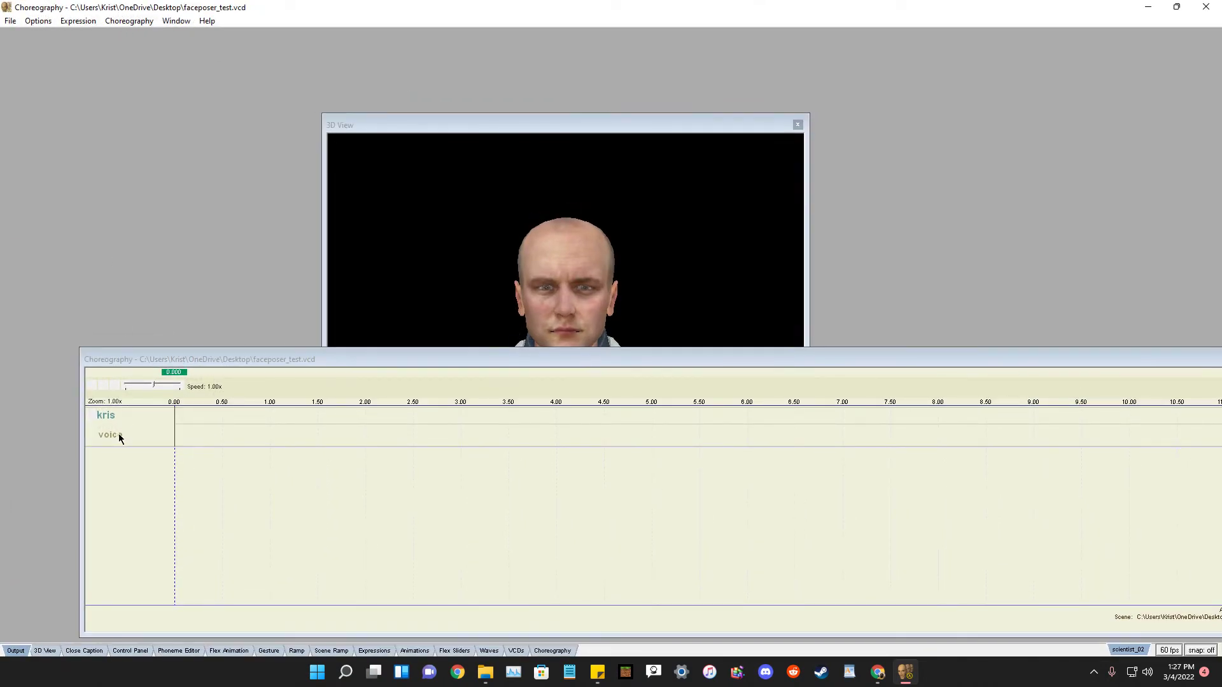
Add a speak event to the voice channel, filtering sounds by "face" and choosing NPC_Scimale.faceposer.
{"action": "right_click", "coordinate": [119, 435]}
{"action": "left_click", "coordinate": [164, 53]}
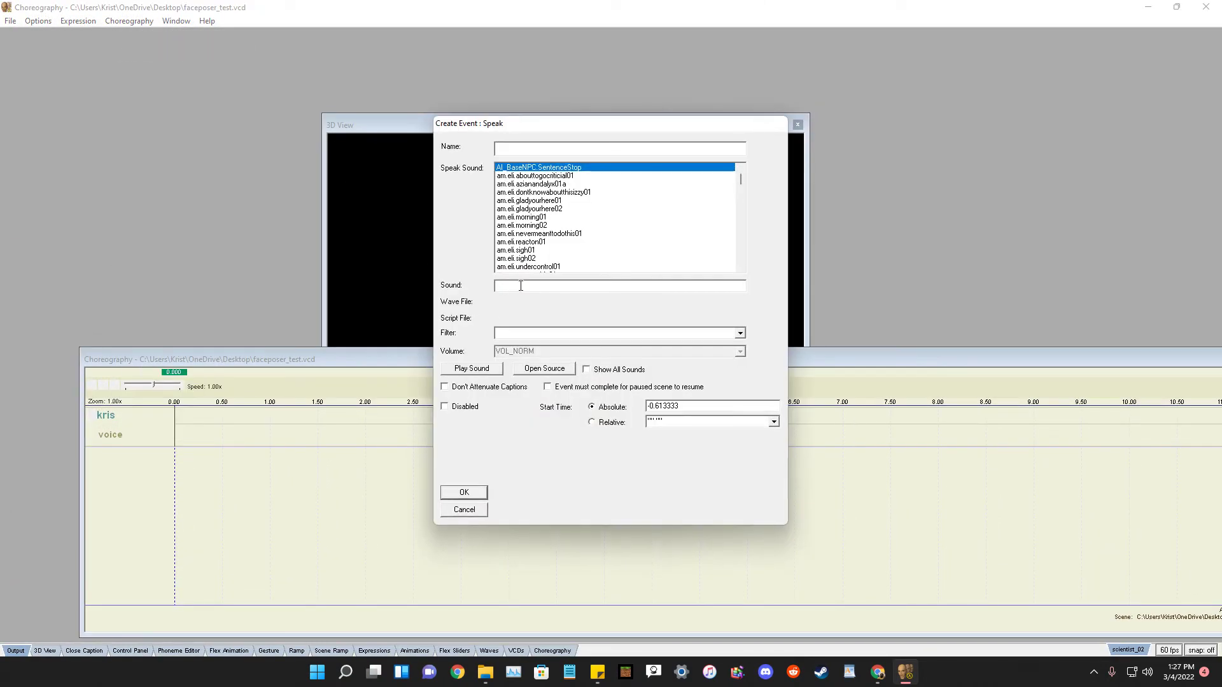
{"action": "left_click", "coordinate": [524, 333]}
{"action": "type", "text": "face"}
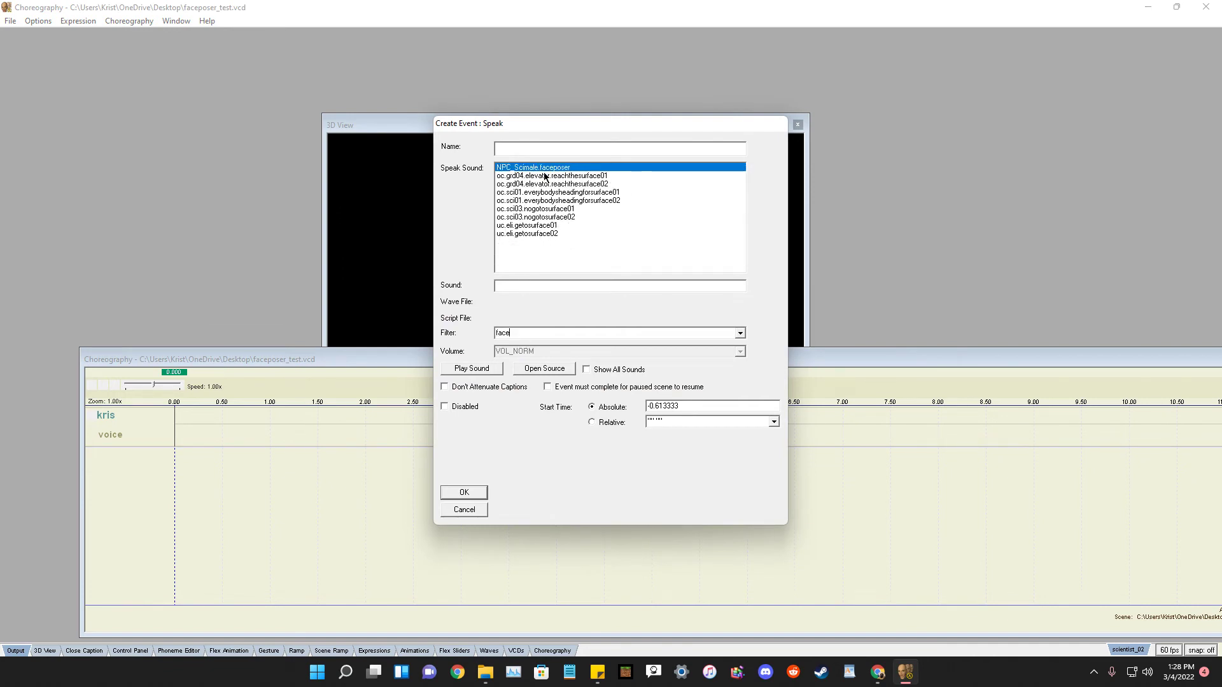
{"action": "left_click_drag", "start_coordinate": [570, 128], "coordinate": [599, 184]}
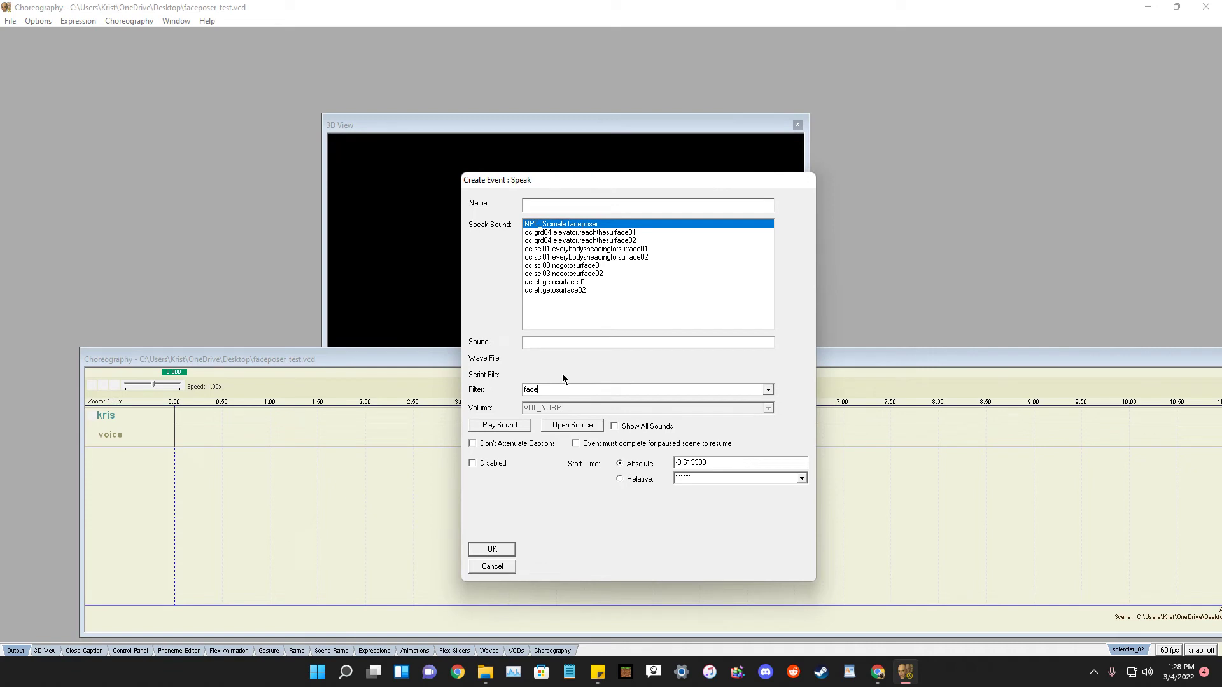
{"action": "left_click", "coordinate": [592, 226]}
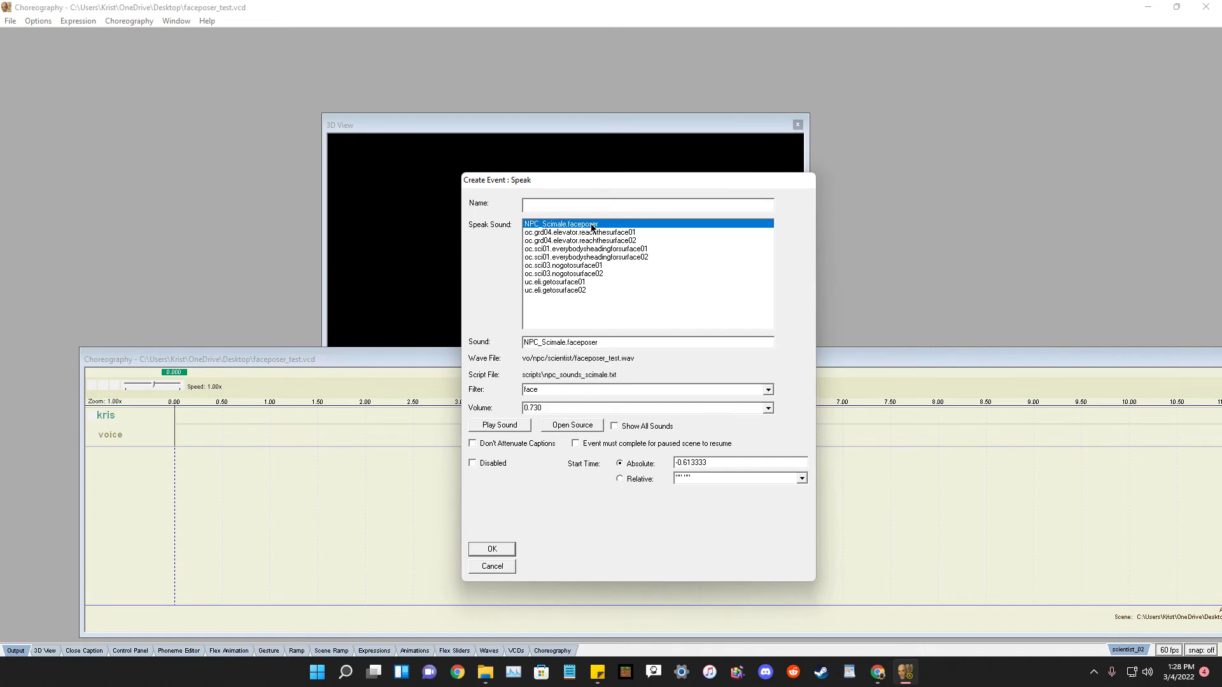
{"action": "left_click", "coordinate": [491, 549]}
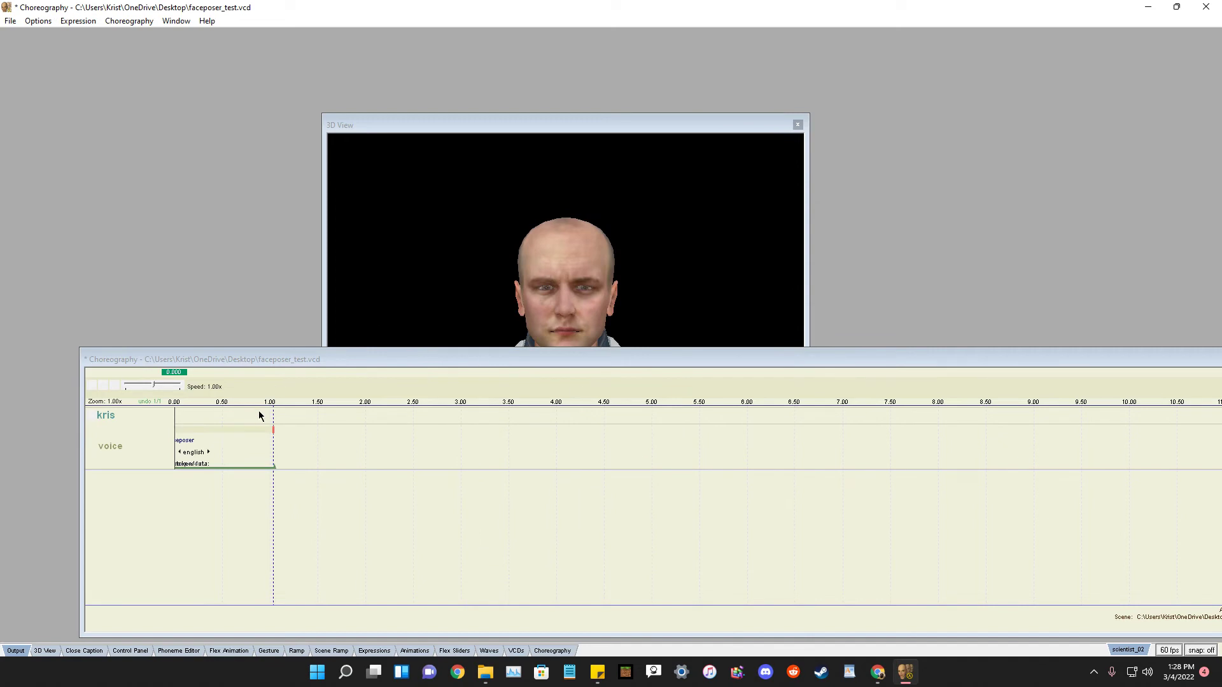
Move the NPC_Scimale.faceposer event to start at about 0.00 on the timeline, playing the scene to check it.
{"action": "left_click", "coordinate": [249, 429]}
{"action": "left_click_drag", "start_coordinate": [249, 429], "coordinate": [286, 429]}
{"action": "left_click_drag", "start_coordinate": [341, 361], "coordinate": [494, 461]}
{"action": "left_click", "coordinate": [247, 489]}
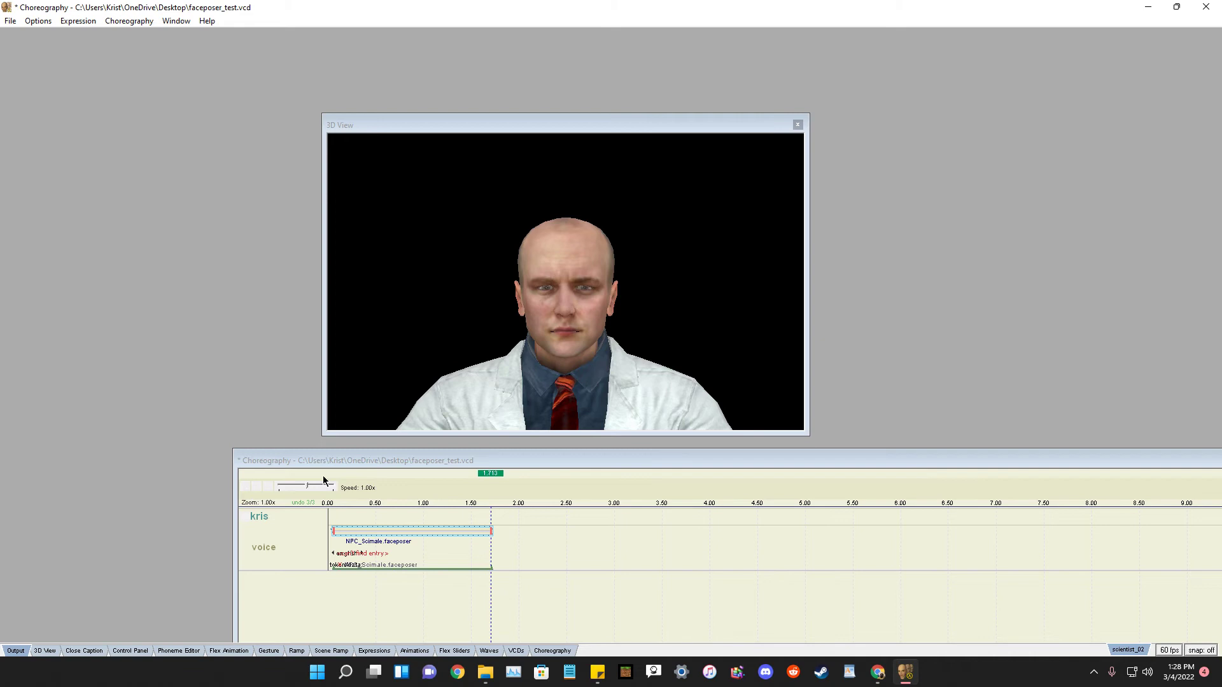
{"action": "left_click_drag", "start_coordinate": [414, 528], "coordinate": [404, 528]}
Arrange the timeline clear of the 3D view and play the scene to check the scientist's lip sync.
{"action": "left_click_drag", "start_coordinate": [445, 454], "coordinate": [408, 281]}
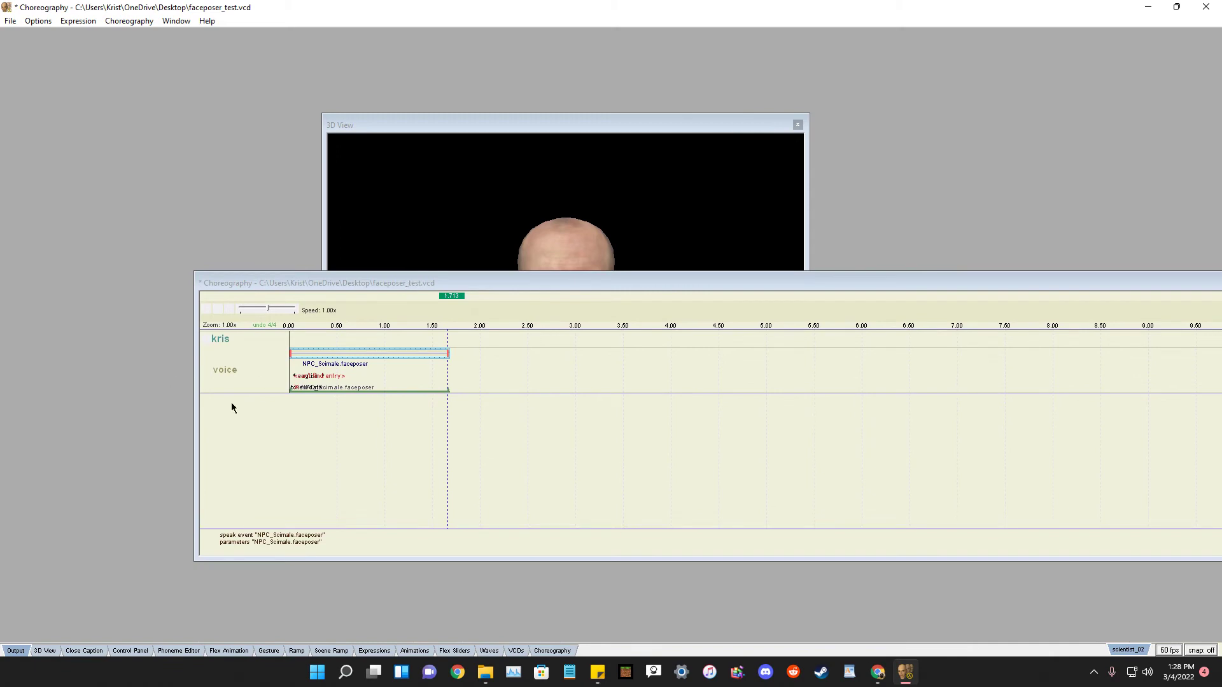
{"action": "left_click_drag", "start_coordinate": [381, 280], "coordinate": [343, 415]}
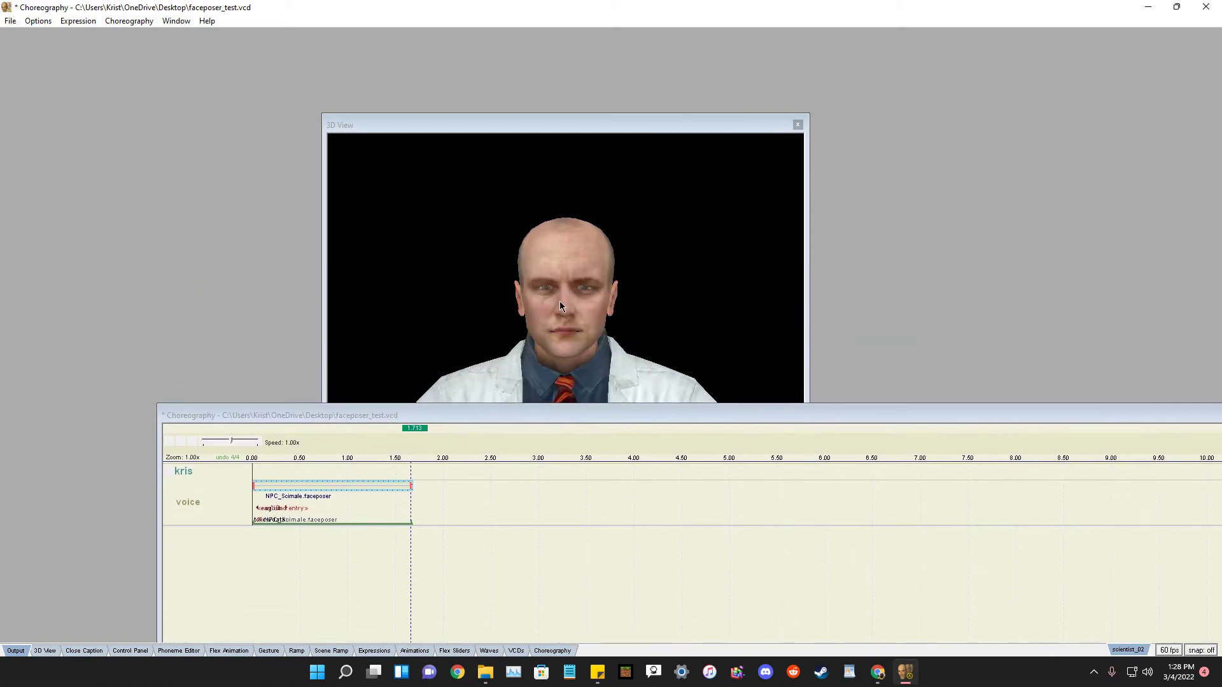
{"action": "left_click", "coordinate": [168, 442]}
{"action": "left_click_drag", "start_coordinate": [630, 416], "coordinate": [568, 474]}
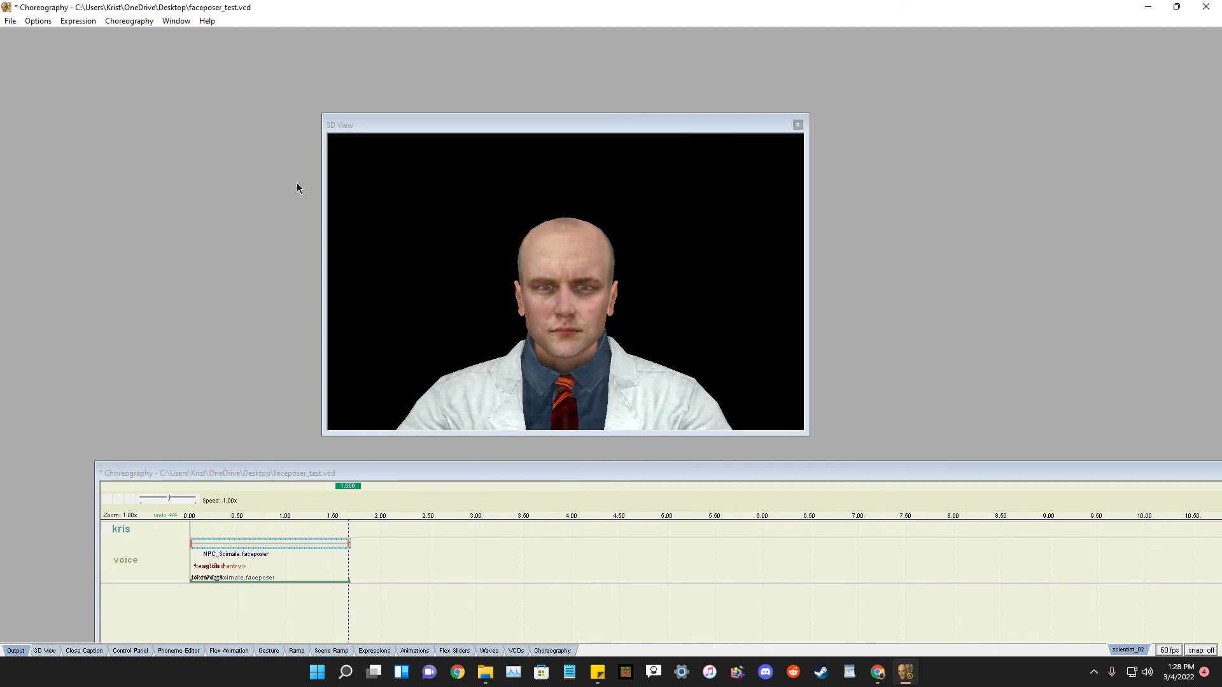
{"action": "left_click_drag", "start_coordinate": [590, 121], "coordinate": [608, 130]}
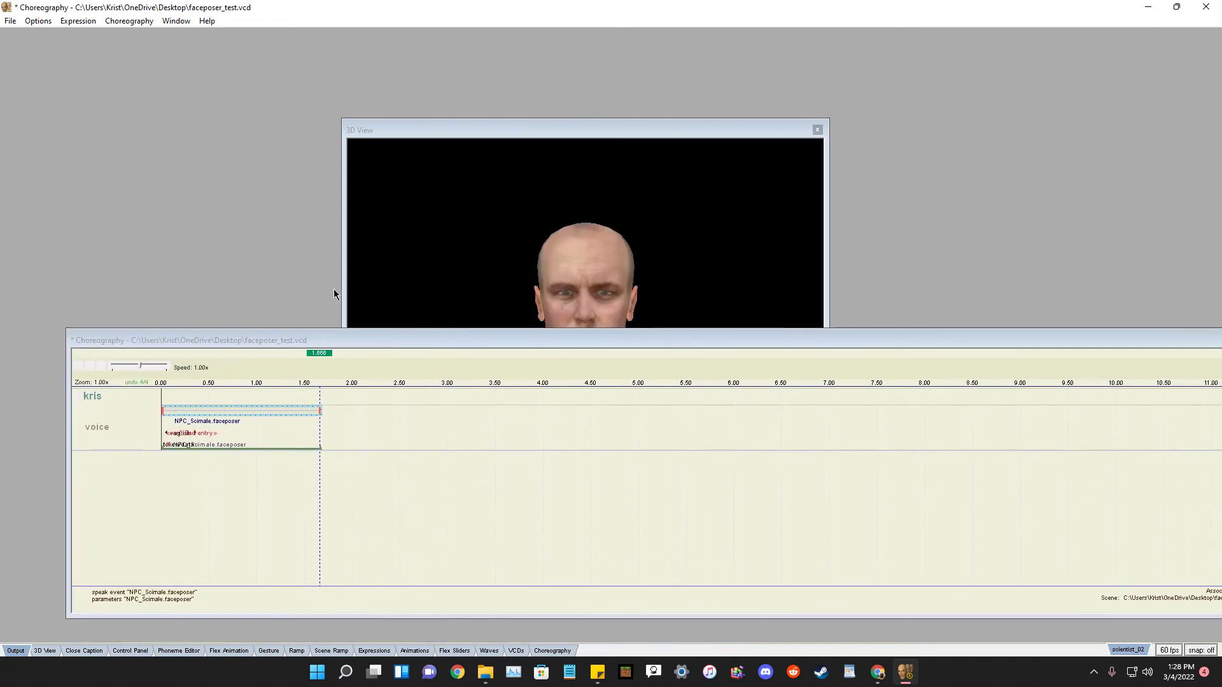
Save the faceposer_test.vcd choreography scene.
{"action": "left_click", "coordinate": [125, 21]}
{"action": "left_click", "coordinate": [133, 69]}
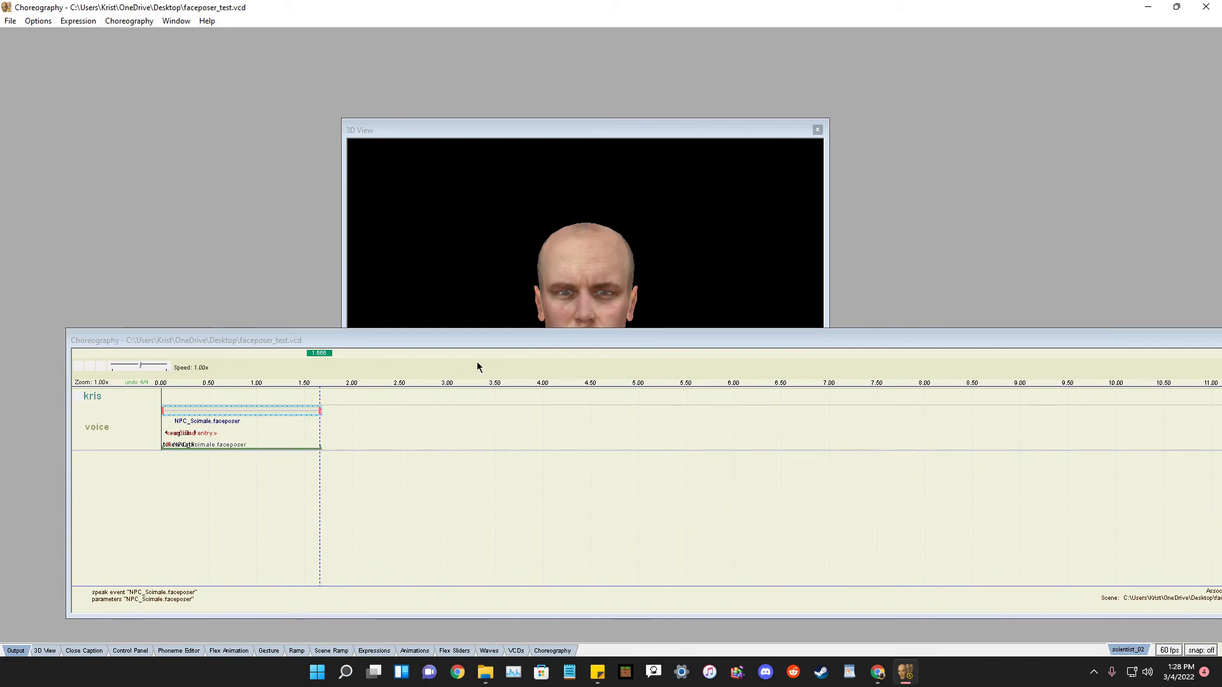
{"action": "left_click_drag", "start_coordinate": [502, 344], "coordinate": [472, 457]}
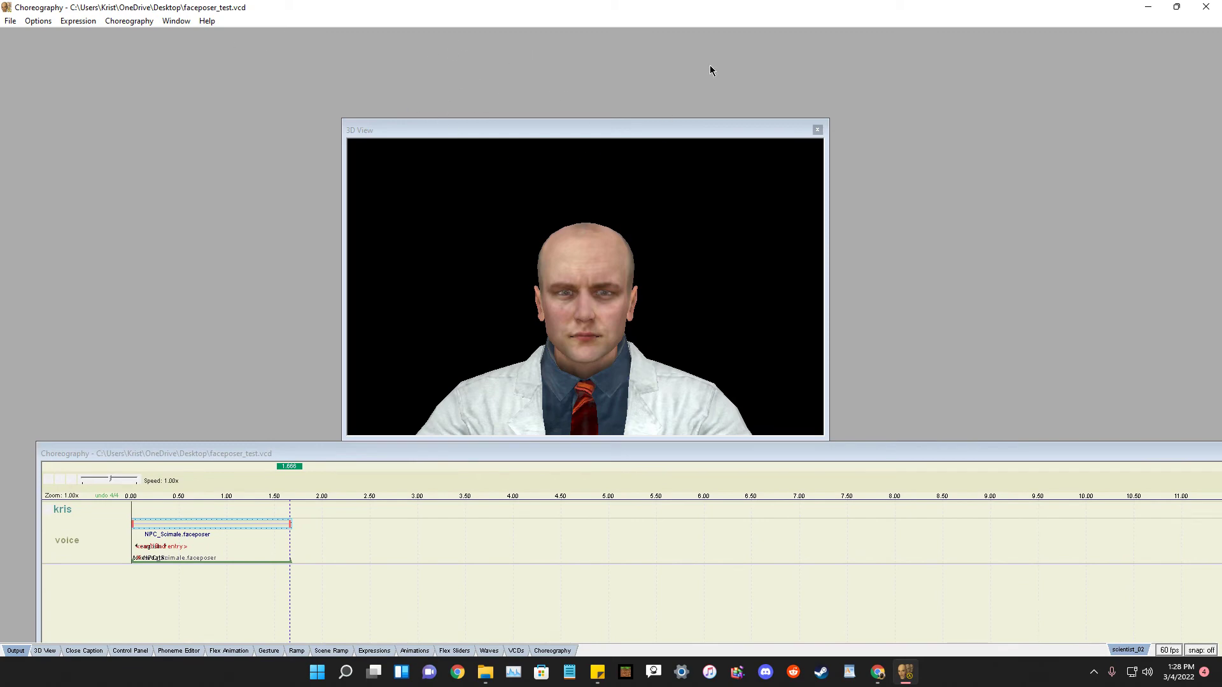
{"action": "left_click", "coordinate": [9, 21]}
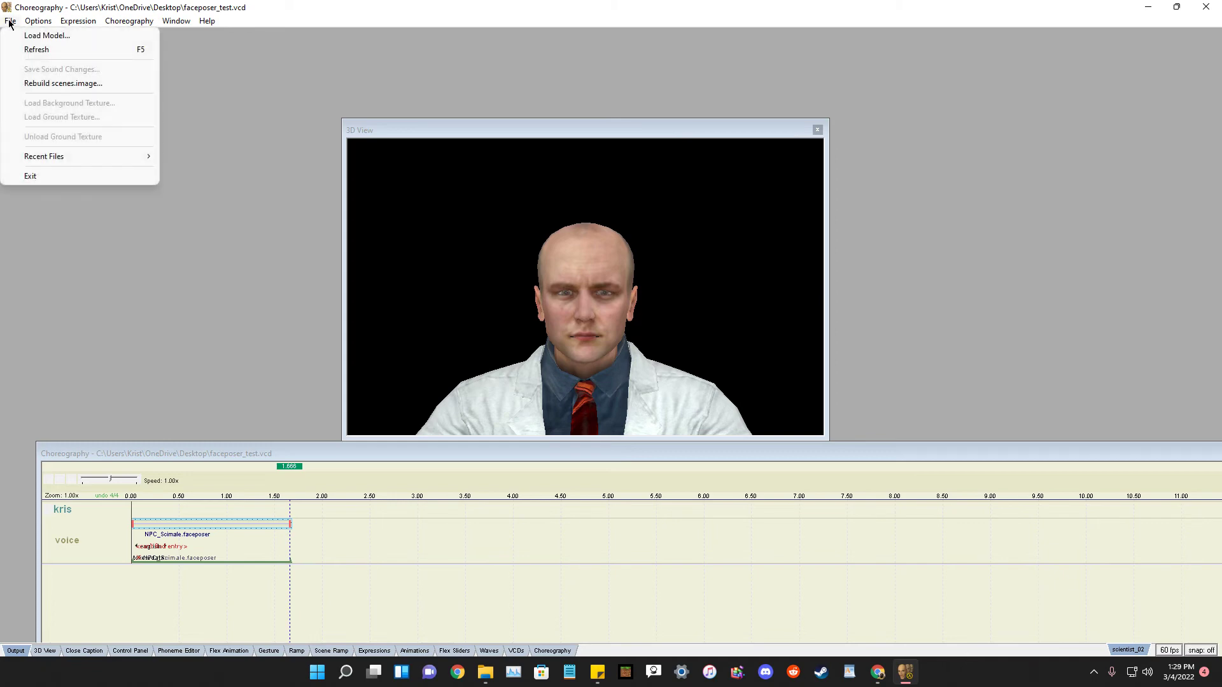
{"action": "left_click", "coordinate": [9, 25]}
{"action": "left_click", "coordinate": [9, 24]}
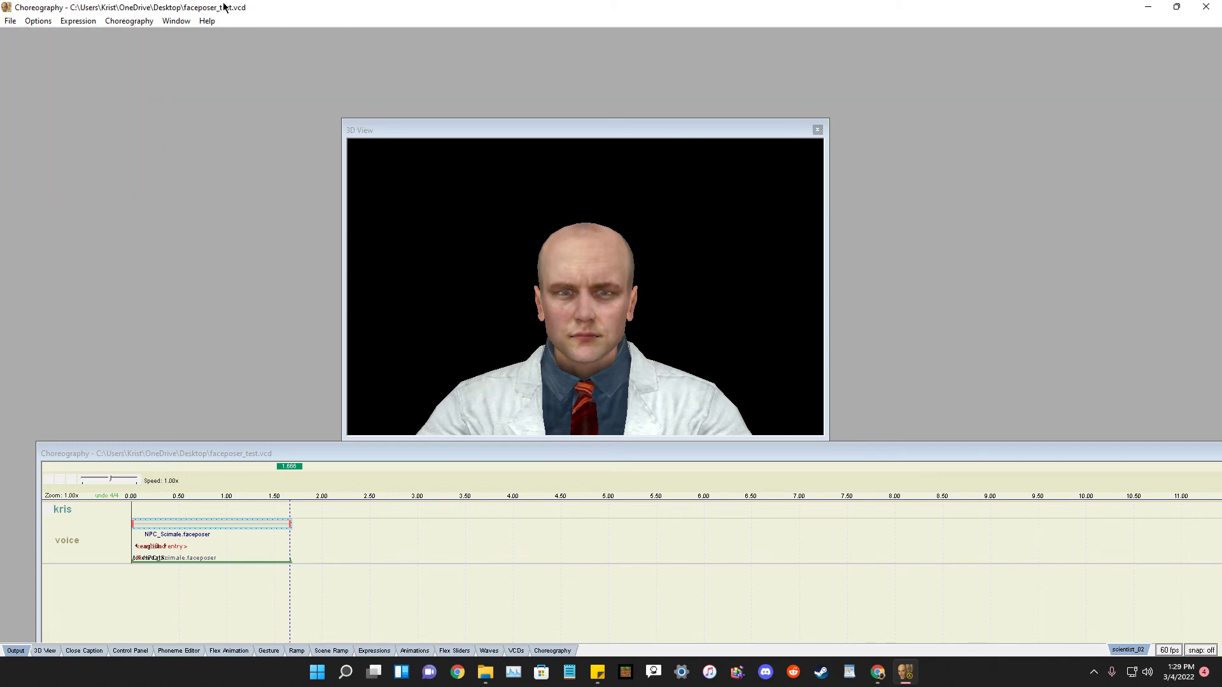
Uncover the desktop and cut the faceposer_test scene file from it.
{"action": "left_click_drag", "start_coordinate": [525, 17], "coordinate": [541, 648]}
{"action": "right_click", "coordinate": [21, 216]}
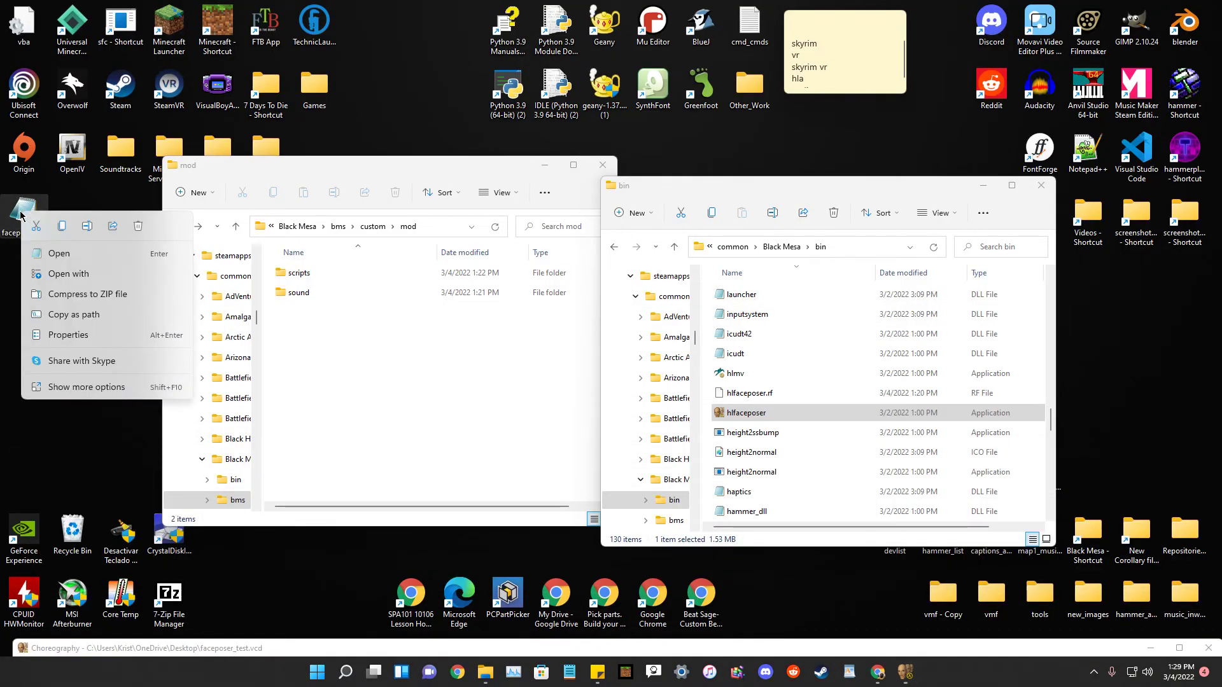
{"action": "left_click", "coordinate": [38, 227]}
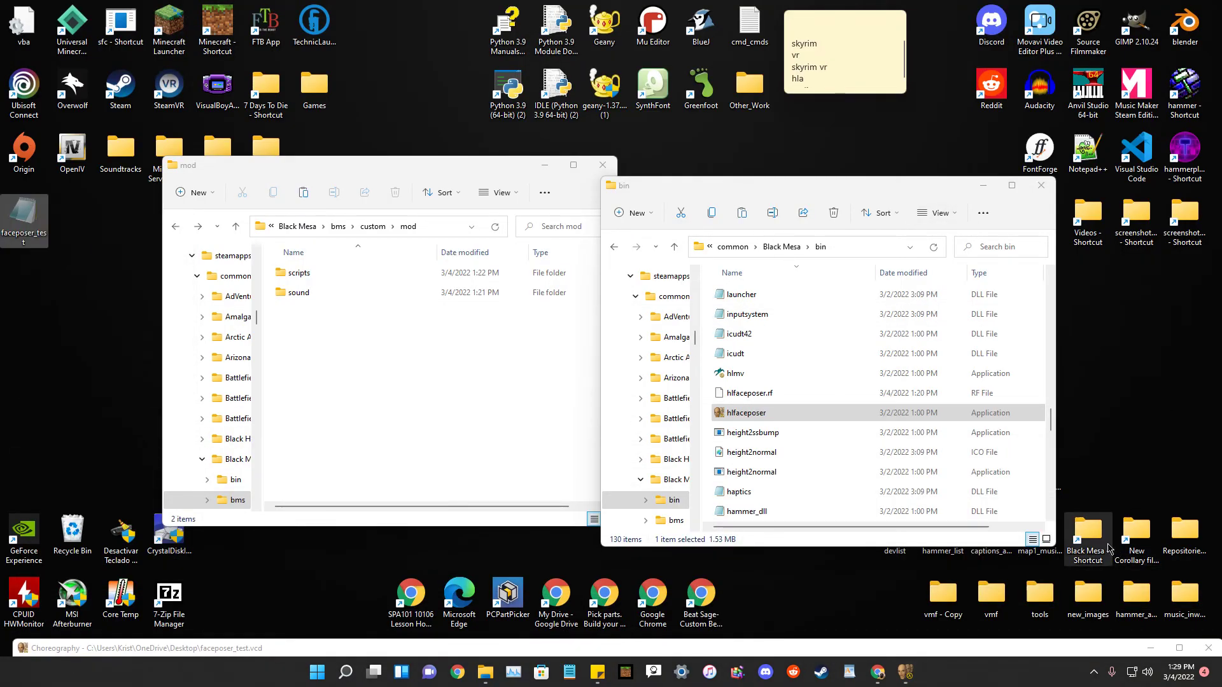
Open the Black Mesa install's bms folder in a new file window.
{"action": "double_click", "coordinate": [1090, 539]}
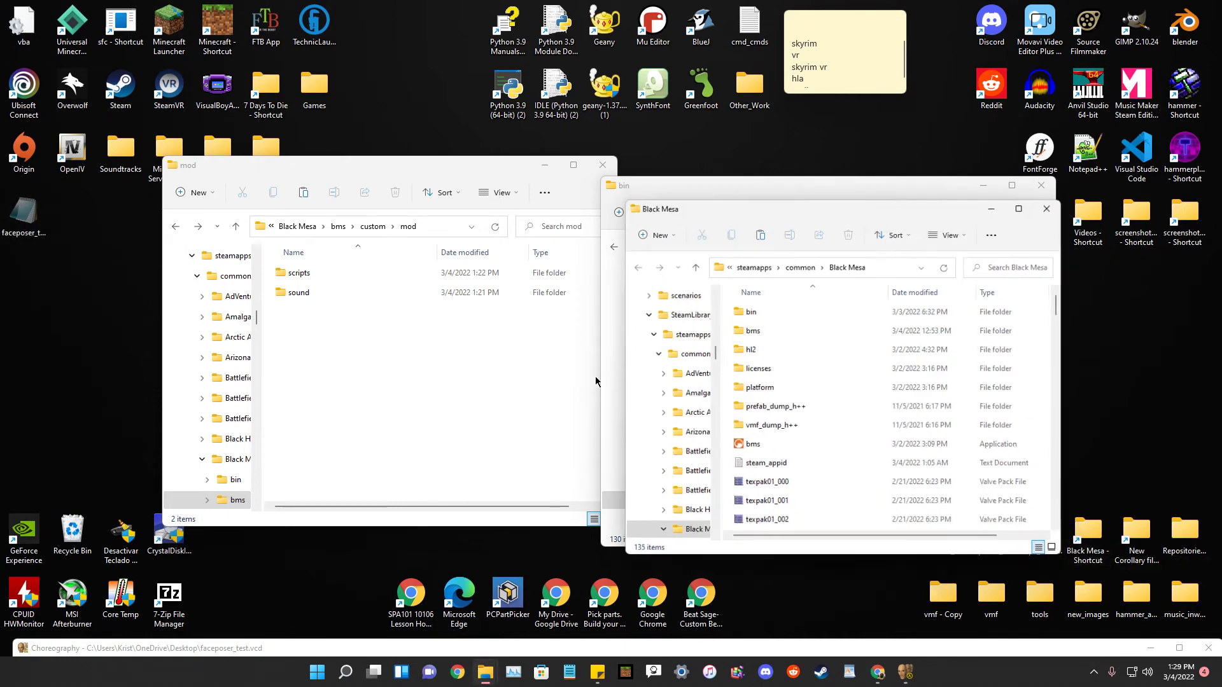
{"action": "left_click_drag", "start_coordinate": [749, 211], "coordinate": [639, 216]}
{"action": "double_click", "coordinate": [639, 334]}
{"action": "left_click", "coordinate": [650, 394]}
{"action": "double_click", "coordinate": [646, 393]}
{"action": "left_click_drag", "start_coordinate": [656, 212], "coordinate": [486, 199]}
{"action": "left_click", "coordinate": [364, 254]}
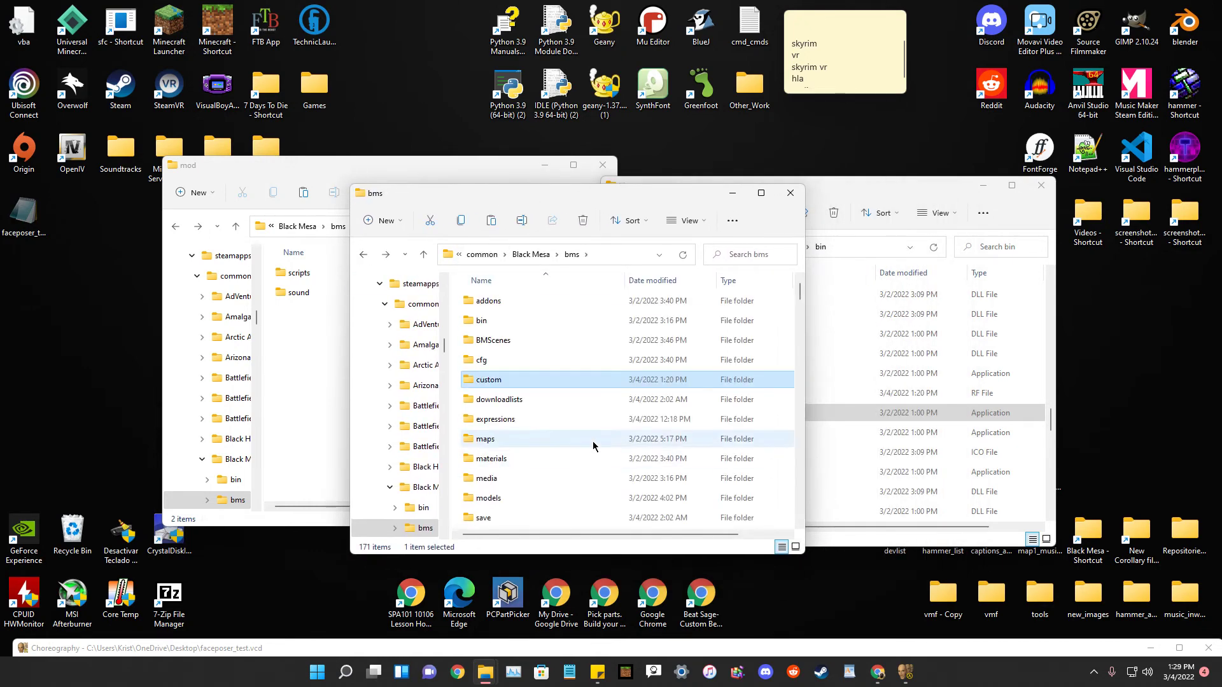
Try to paste the cut faceposer_test file into the scenes folder inside bms.
{"action": "scroll", "coordinate": [564, 431], "scroll_direction": "down", "scroll_amount": 4}
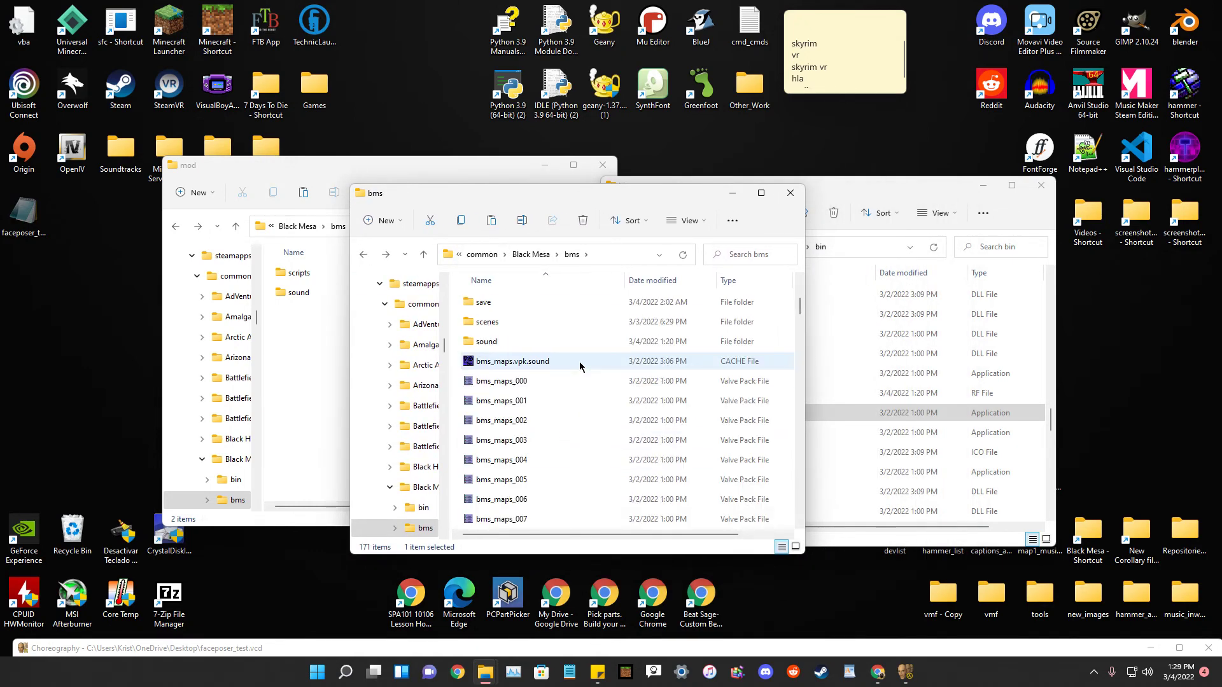
{"action": "double_click", "coordinate": [487, 323]}
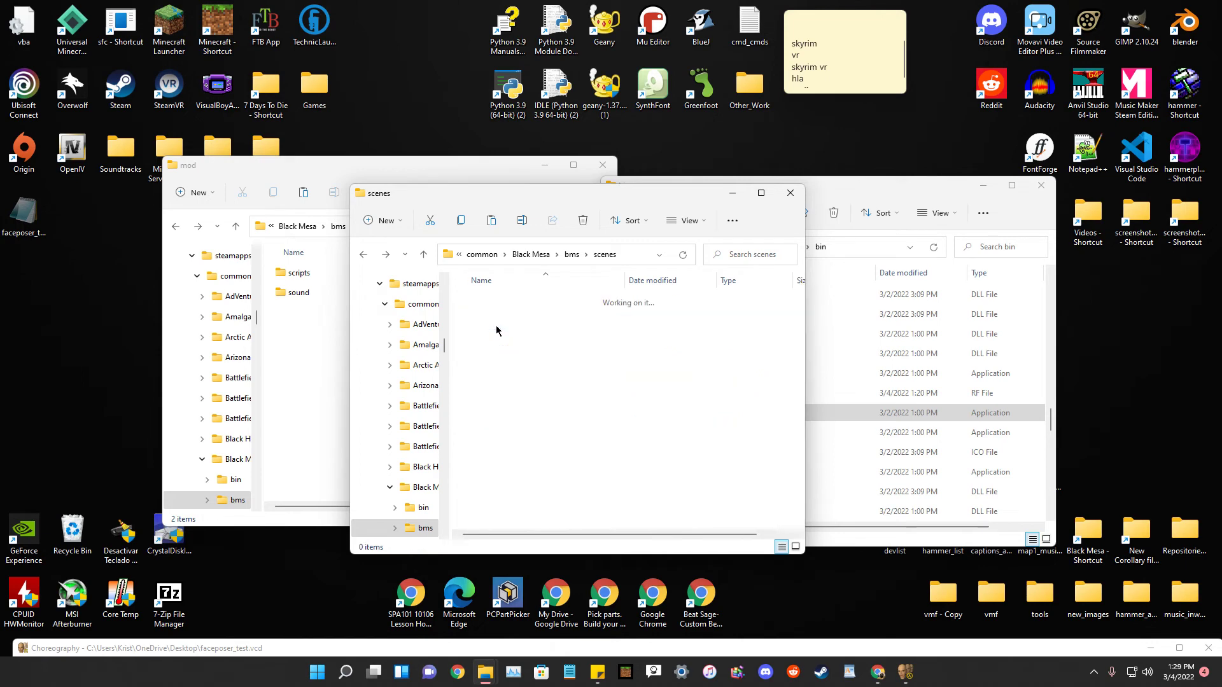
{"action": "left_click", "coordinate": [363, 254]}
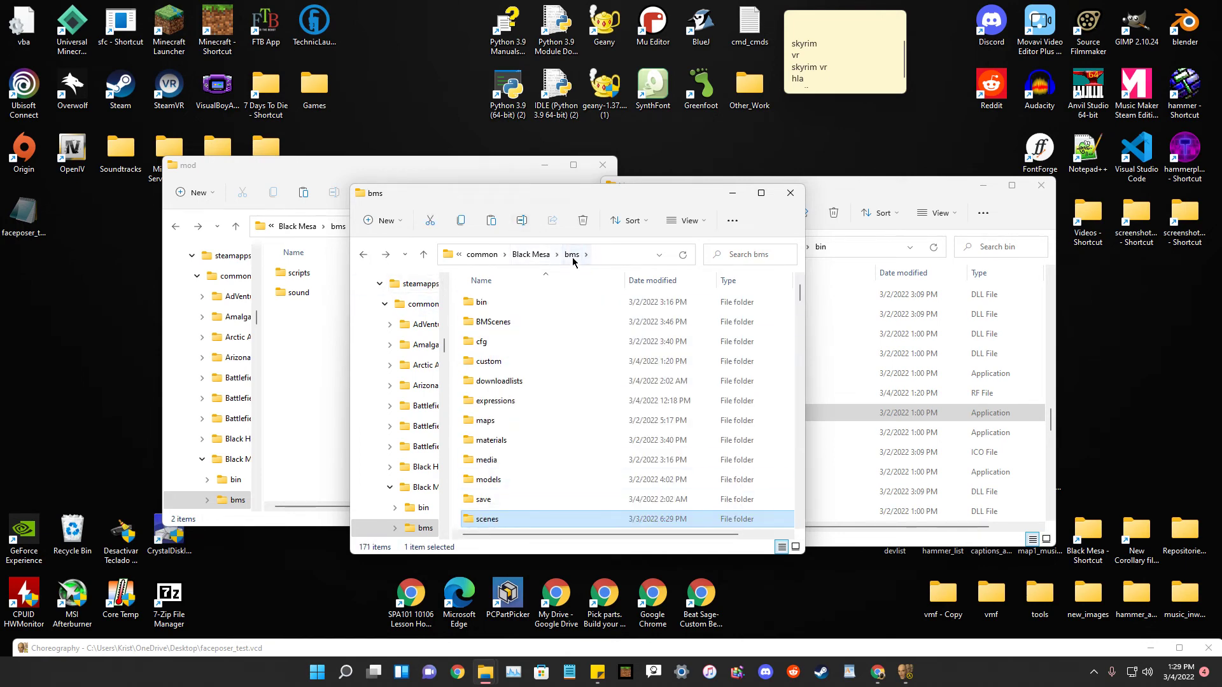
{"action": "double_click", "coordinate": [485, 518]}
{"action": "right_click", "coordinate": [478, 351]}
{"action": "left_click", "coordinate": [491, 364]}
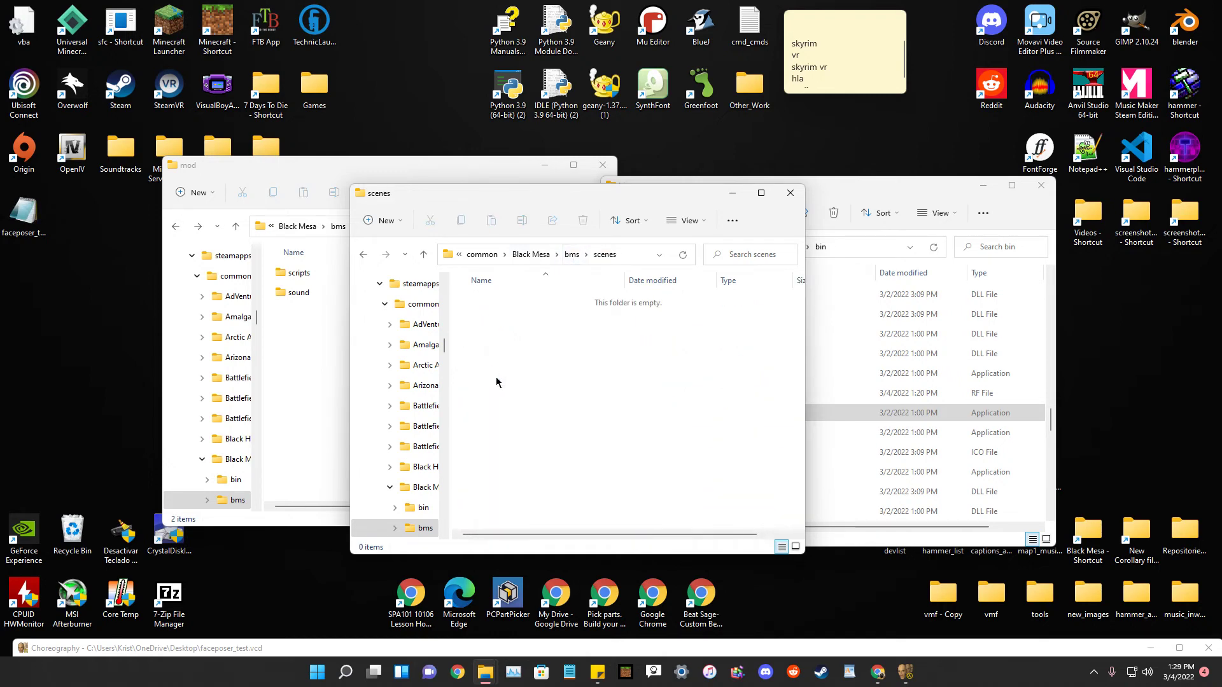
Go back to the bms folder and open its custom folder.
{"action": "left_click", "coordinate": [364, 254]}
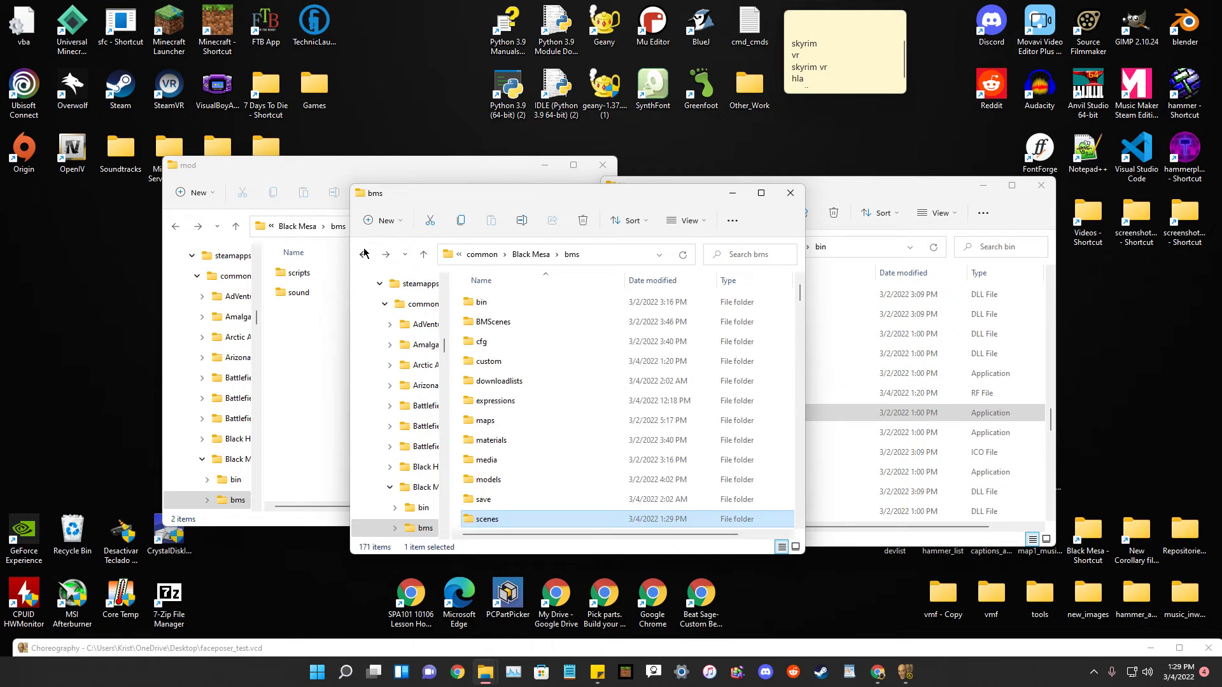
{"action": "left_click", "coordinate": [492, 368]}
{"action": "double_click", "coordinate": [491, 368]}
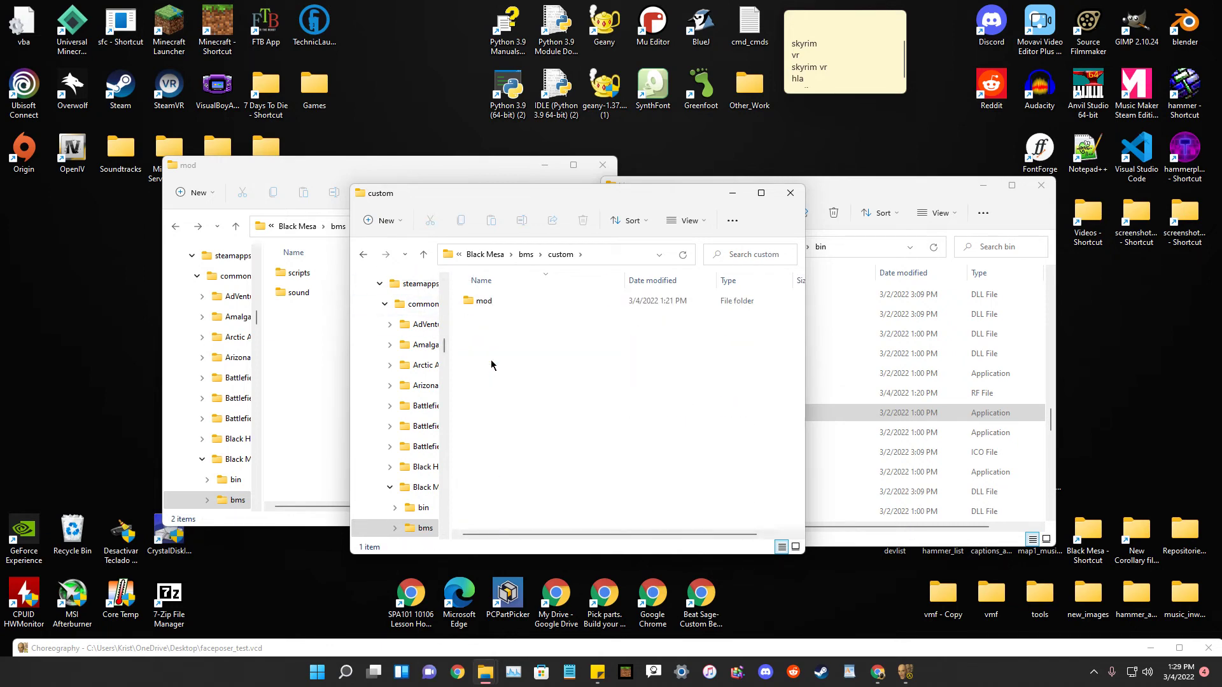
Create a folder named scenes inside the mod folder of bms\custom.
{"action": "double_click", "coordinate": [487, 301]}
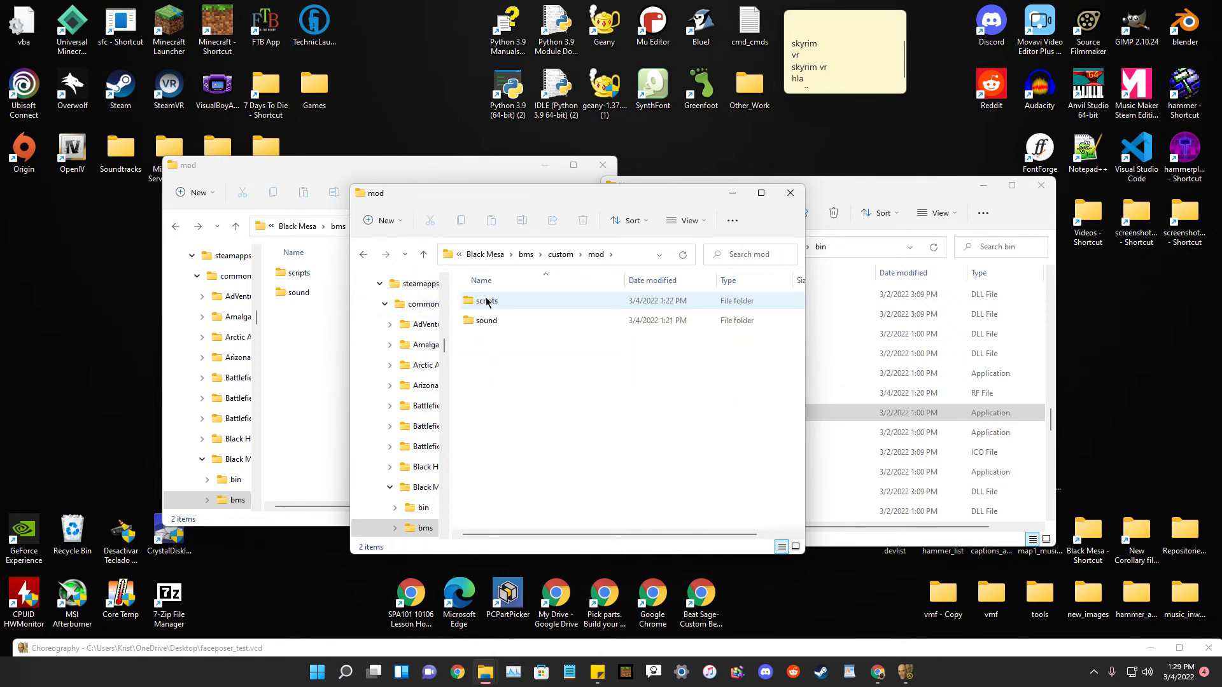
{"action": "right_click", "coordinate": [482, 349]}
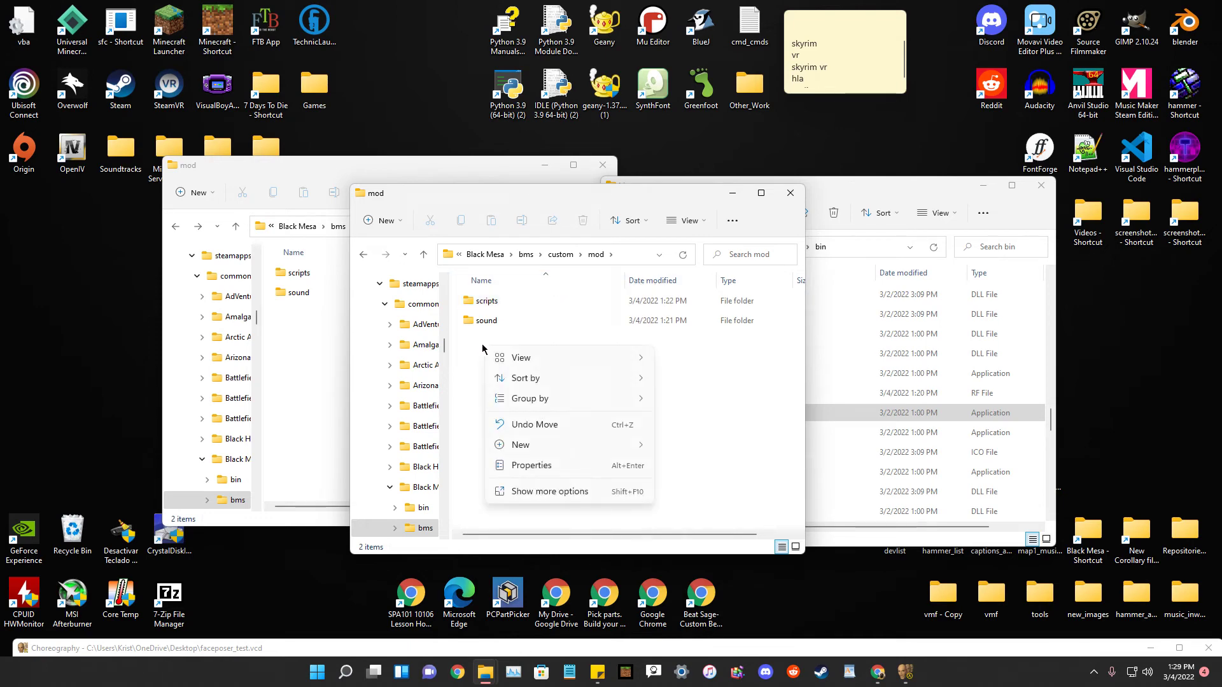
{"action": "mouse_move", "coordinate": [571, 442]}
{"action": "left_click", "coordinate": [711, 446]}
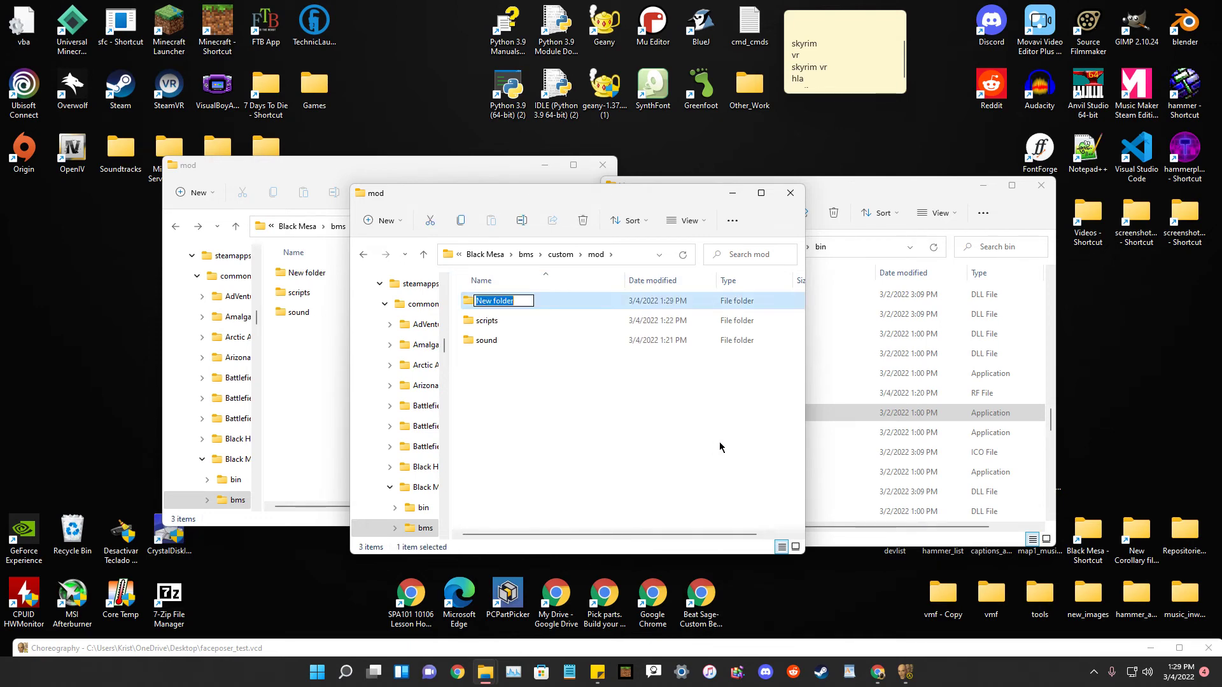
{"action": "type", "text": "scenes"}
{"action": "key", "text": "Return"}
{"action": "left_click", "coordinate": [552, 371]}
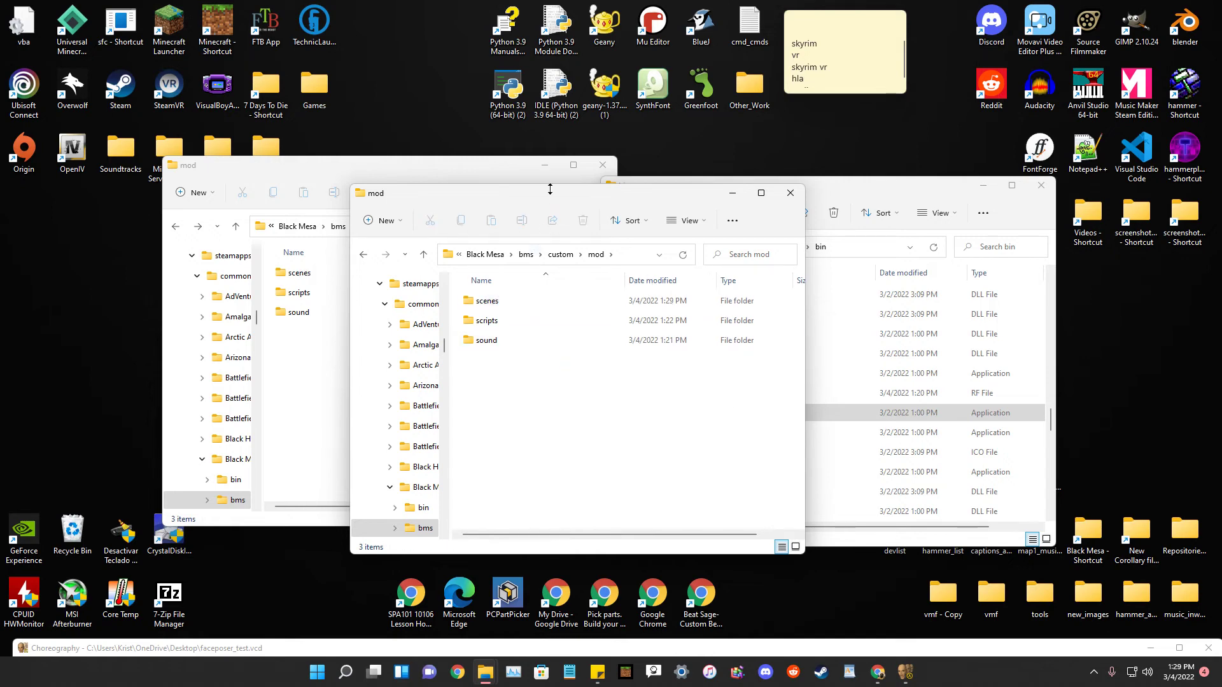
Go back to the bms folder and open its scenes folder to check for the faceposer_test file.
{"action": "left_click_drag", "start_coordinate": [550, 202], "coordinate": [588, 209]}
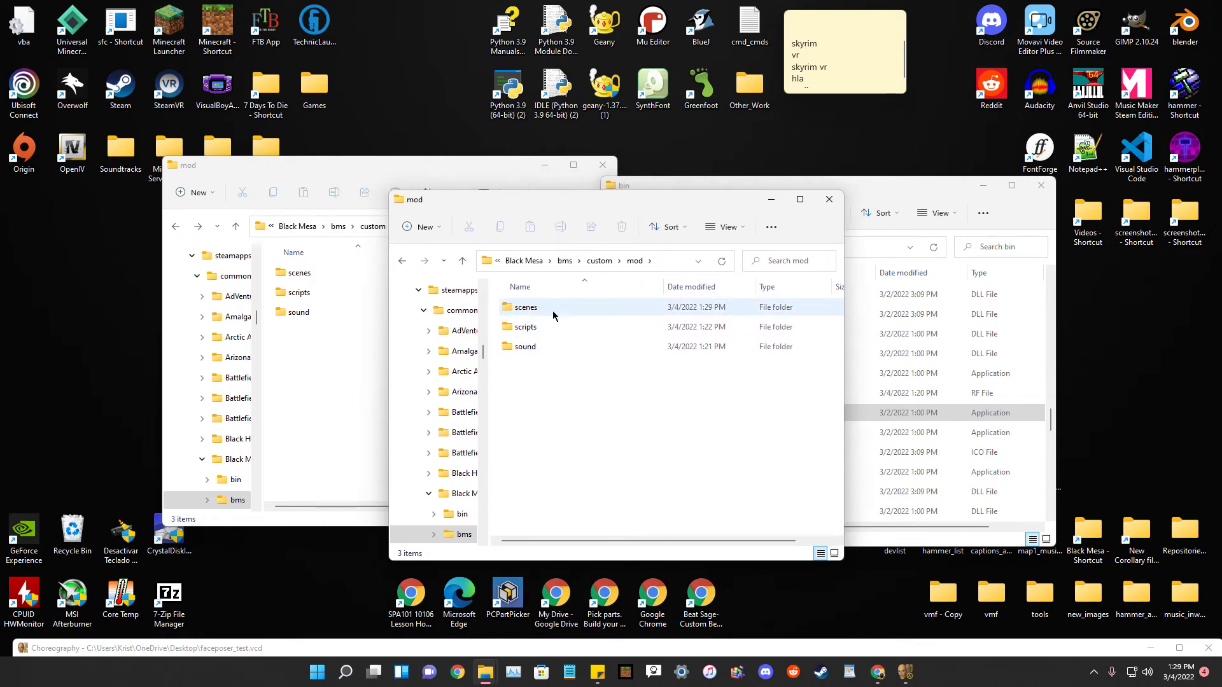
{"action": "left_click", "coordinate": [401, 261]}
{"action": "left_click", "coordinate": [401, 261]}
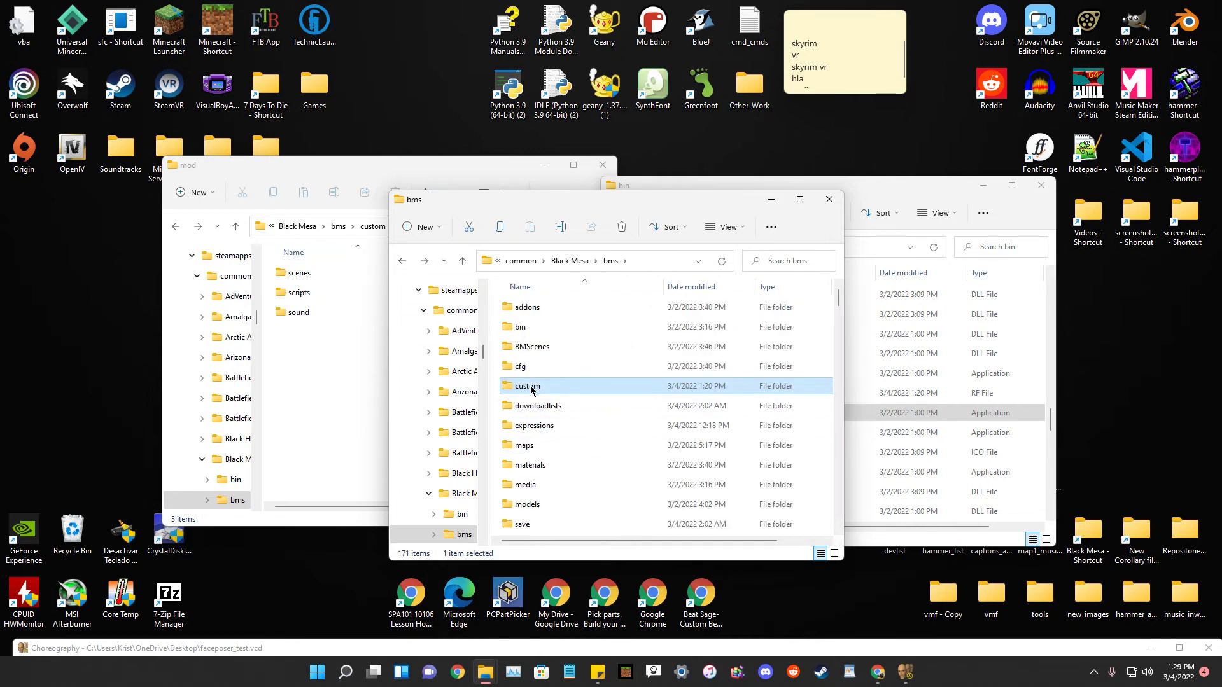
{"action": "scroll", "coordinate": [532, 390], "scroll_direction": "down", "scroll_amount": 4}
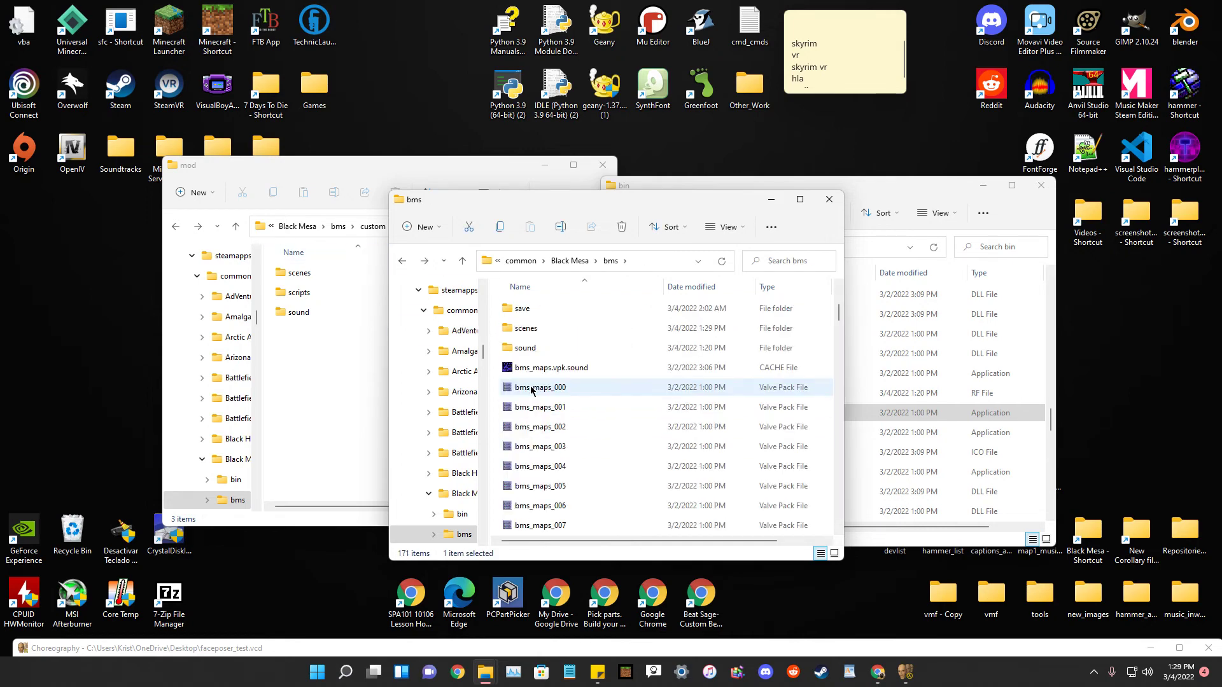
{"action": "double_click", "coordinate": [525, 331]}
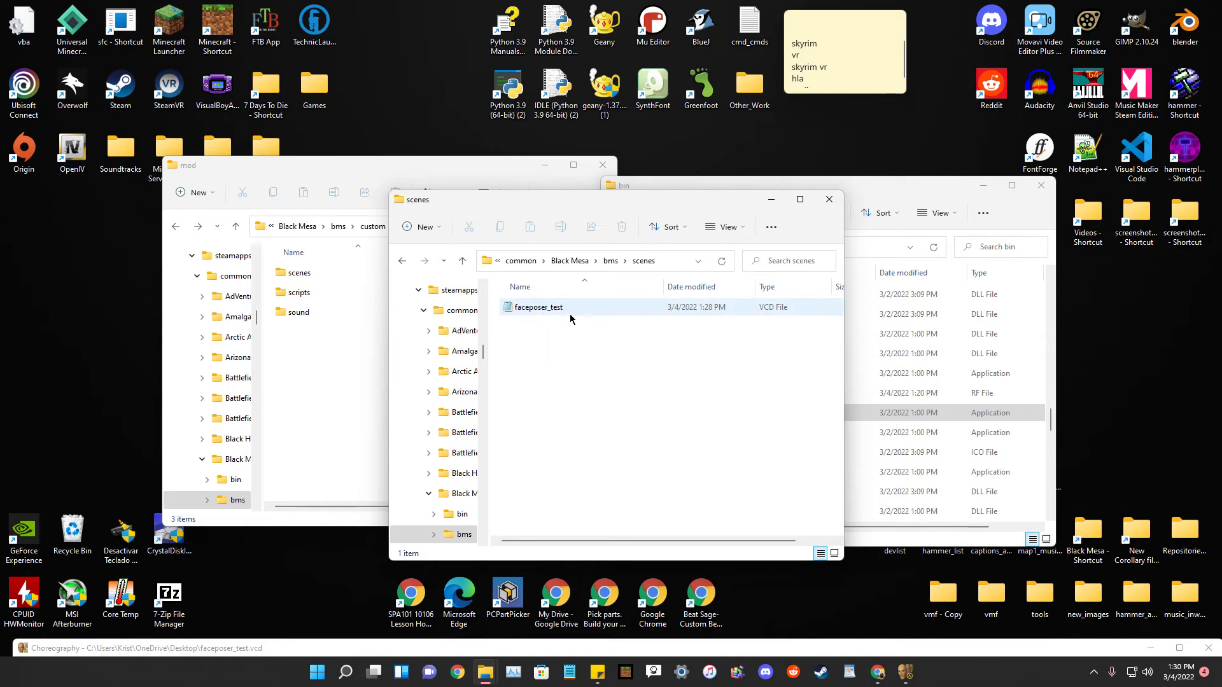
Return to bms, go into custom\mod and open the scenes folder there to inspect its contents.
{"action": "left_click", "coordinate": [403, 260]}
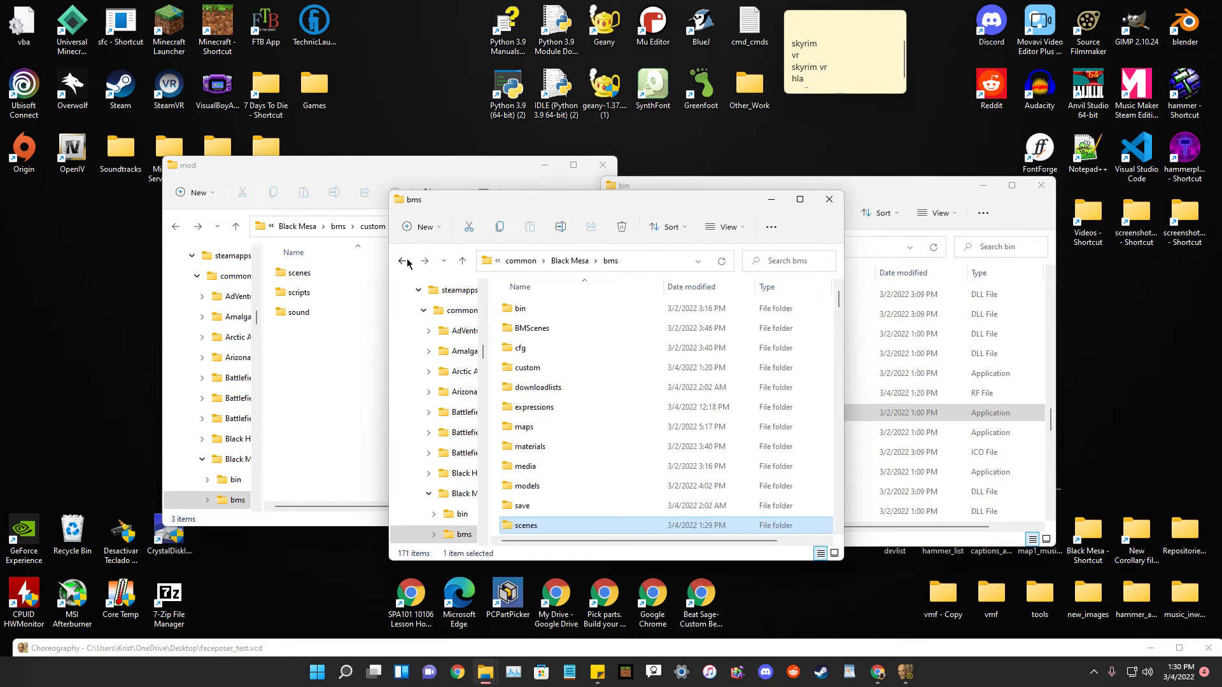
{"action": "double_click", "coordinate": [544, 368]}
{"action": "double_click", "coordinate": [520, 312]}
{"action": "double_click", "coordinate": [537, 312]}
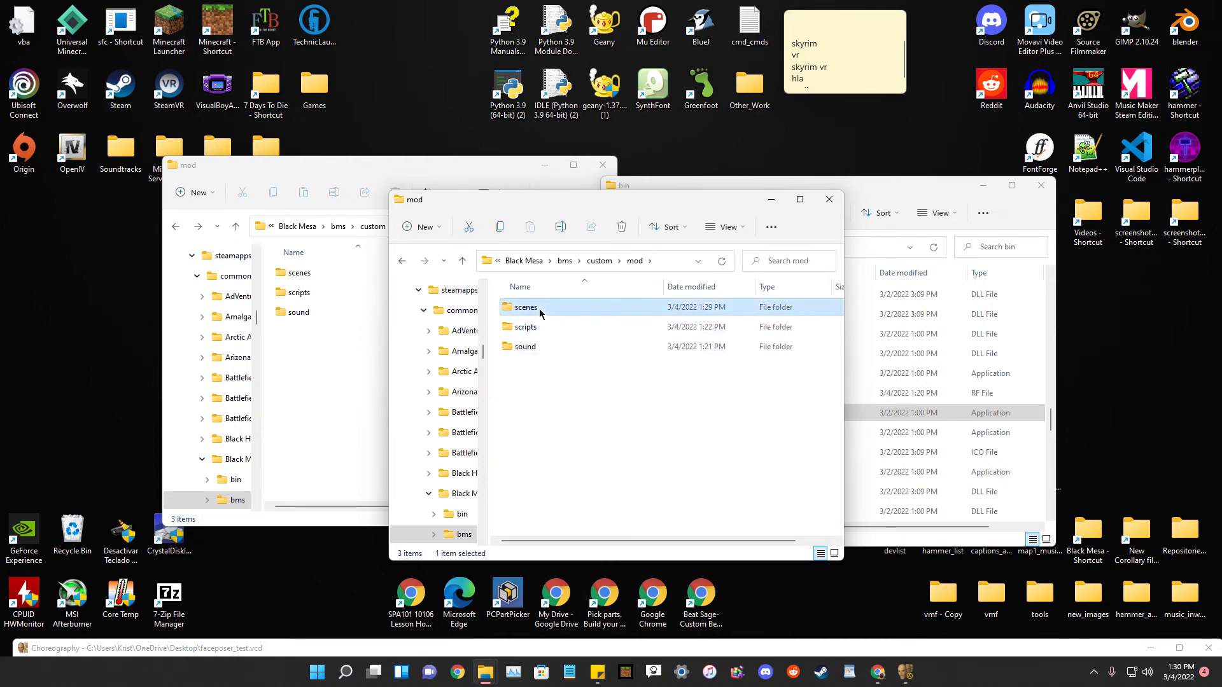
{"action": "left_click", "coordinate": [402, 261]}
{"action": "left_click", "coordinate": [617, 392]}
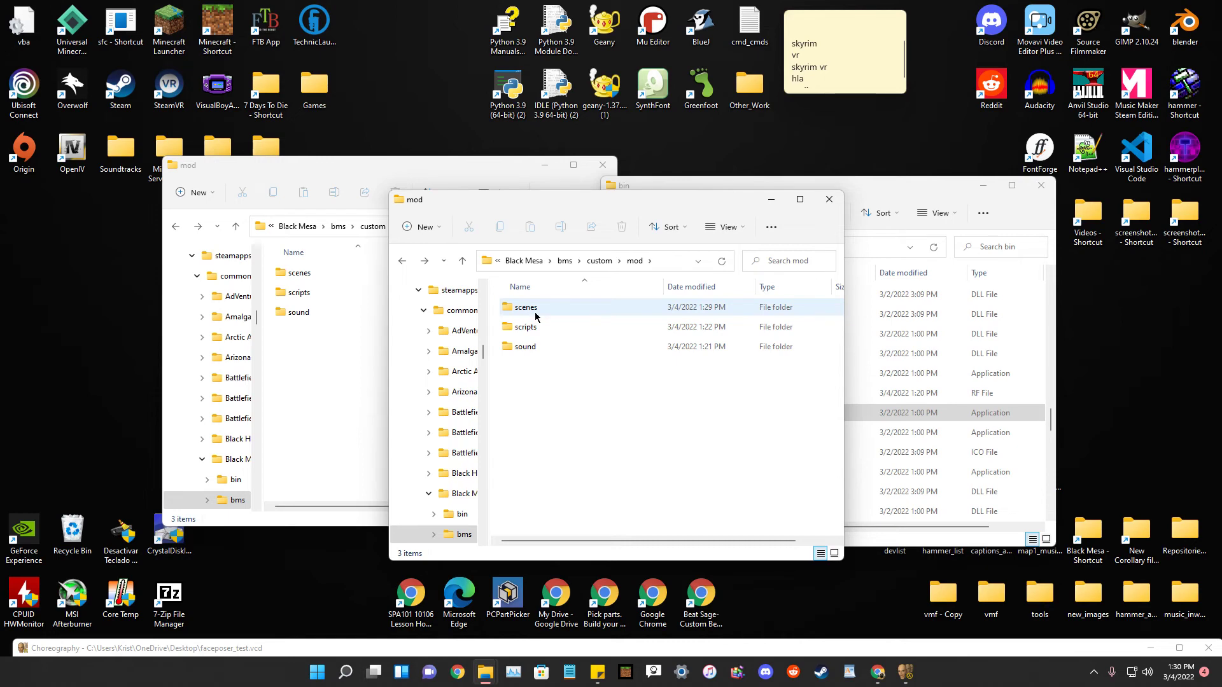
{"action": "double_click", "coordinate": [520, 310]}
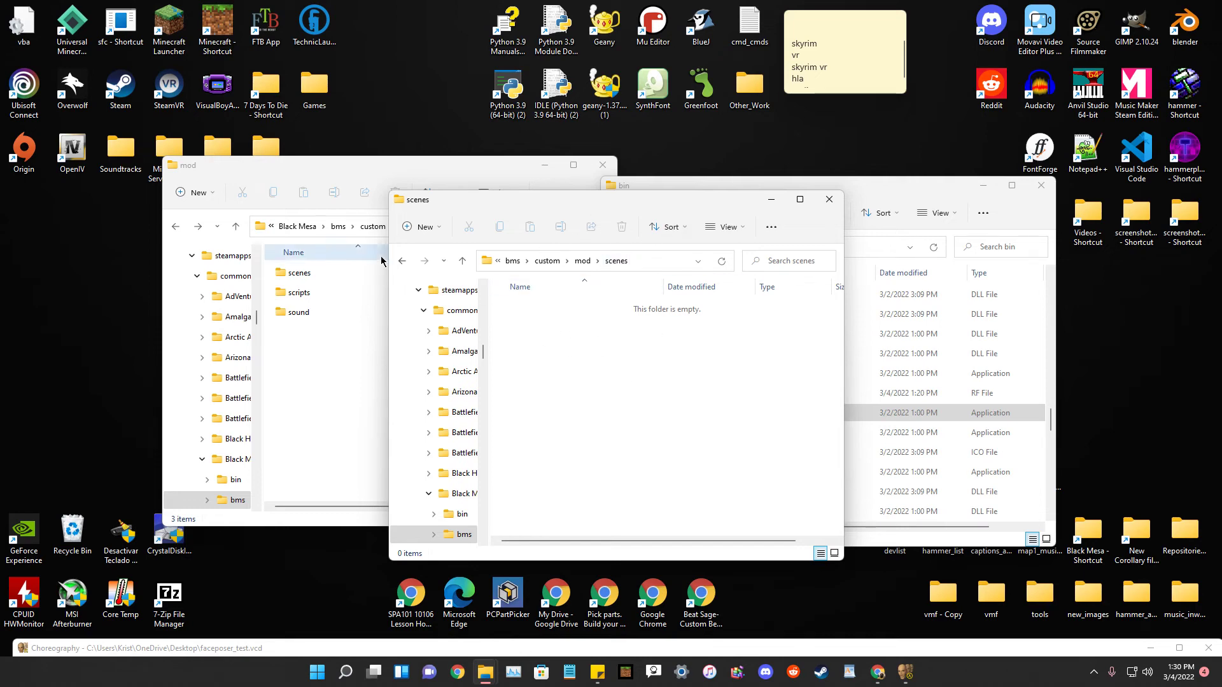
Go back to bms, reopen custom\mod and delete the scenes folder from it.
{"action": "left_click", "coordinate": [402, 262]}
{"action": "left_click", "coordinate": [402, 262]}
{"action": "left_click", "coordinate": [401, 261]}
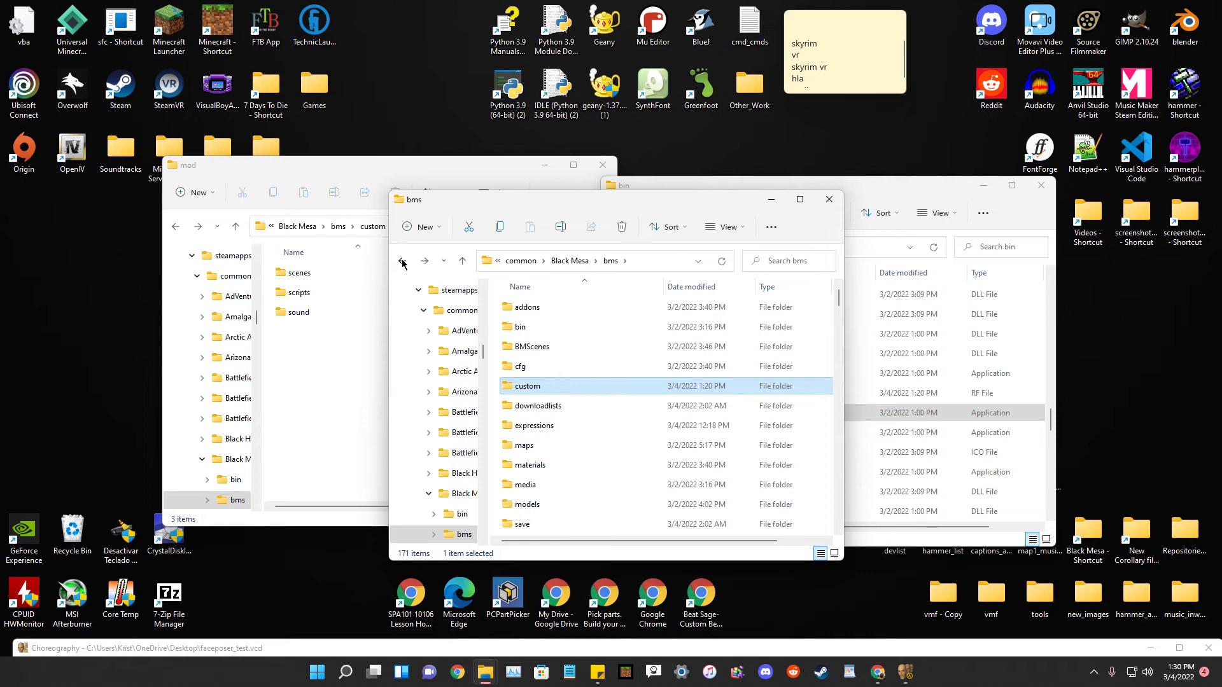
{"action": "left_click_drag", "start_coordinate": [640, 212], "coordinate": [630, 230]}
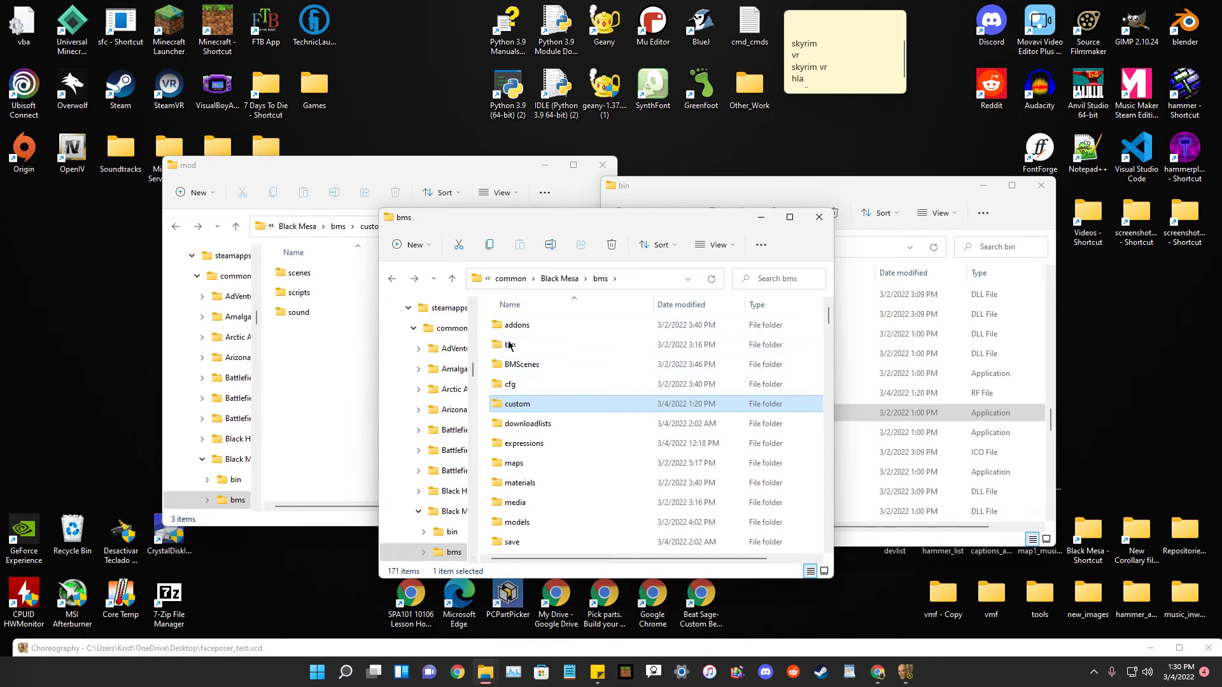
{"action": "double_click", "coordinate": [532, 411]}
{"action": "double_click", "coordinate": [509, 325]}
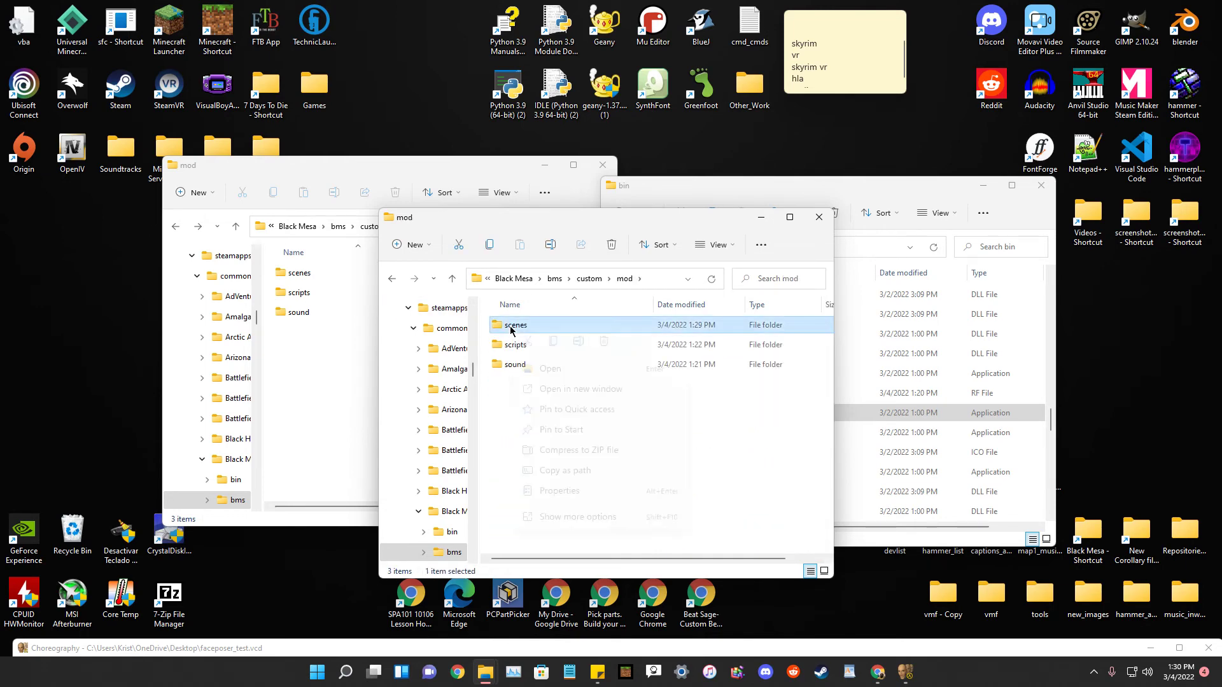
{"action": "right_click", "coordinate": [513, 326]}
{"action": "left_click", "coordinate": [604, 342]}
Return to the bms folder and open its own scenes folder.
{"action": "left_click", "coordinate": [392, 280]}
{"action": "left_click", "coordinate": [393, 280]}
{"action": "scroll", "coordinate": [483, 446], "scroll_direction": "down", "scroll_amount": 4}
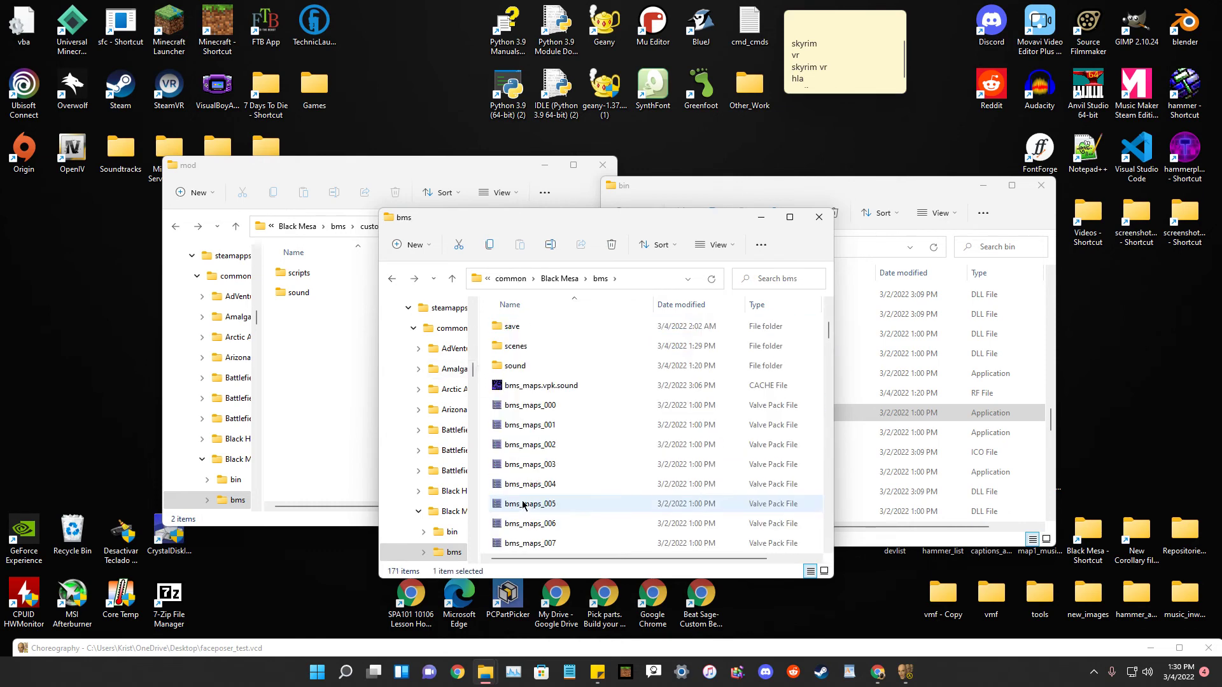
{"action": "double_click", "coordinate": [514, 346]}
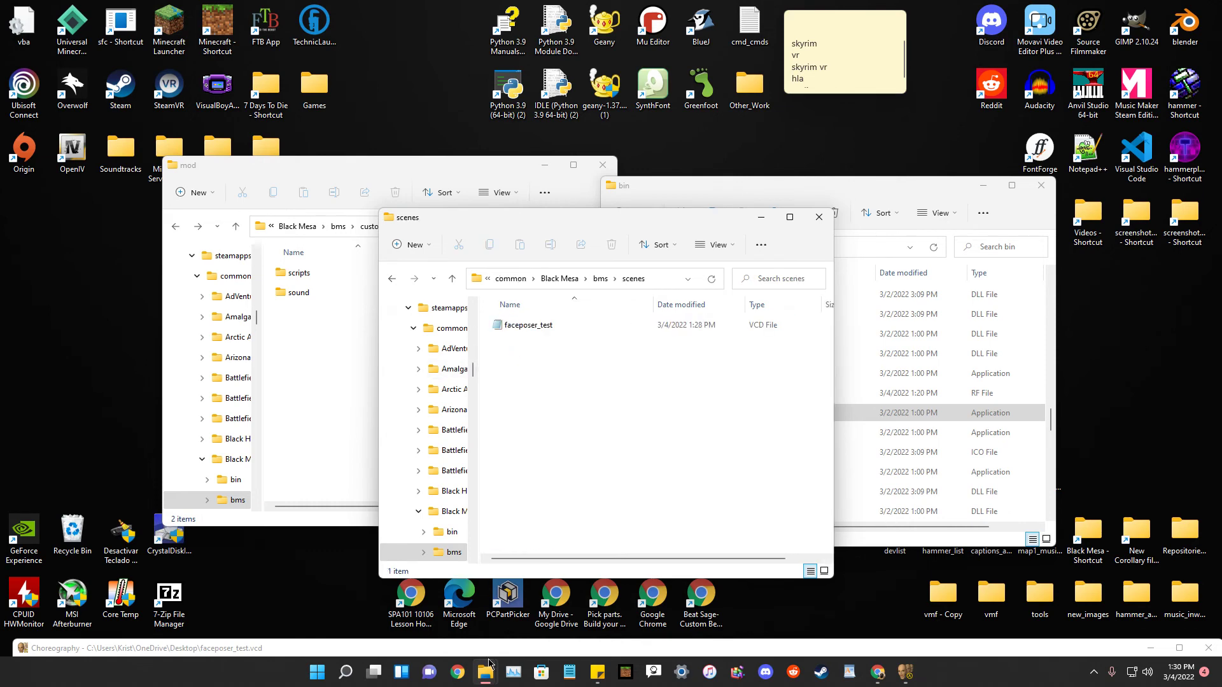
Switch to Faceposer, rebuild scenes.image, and move its window down to uncover the file windows.
{"action": "left_click_drag", "start_coordinate": [500, 643], "coordinate": [513, 3]}
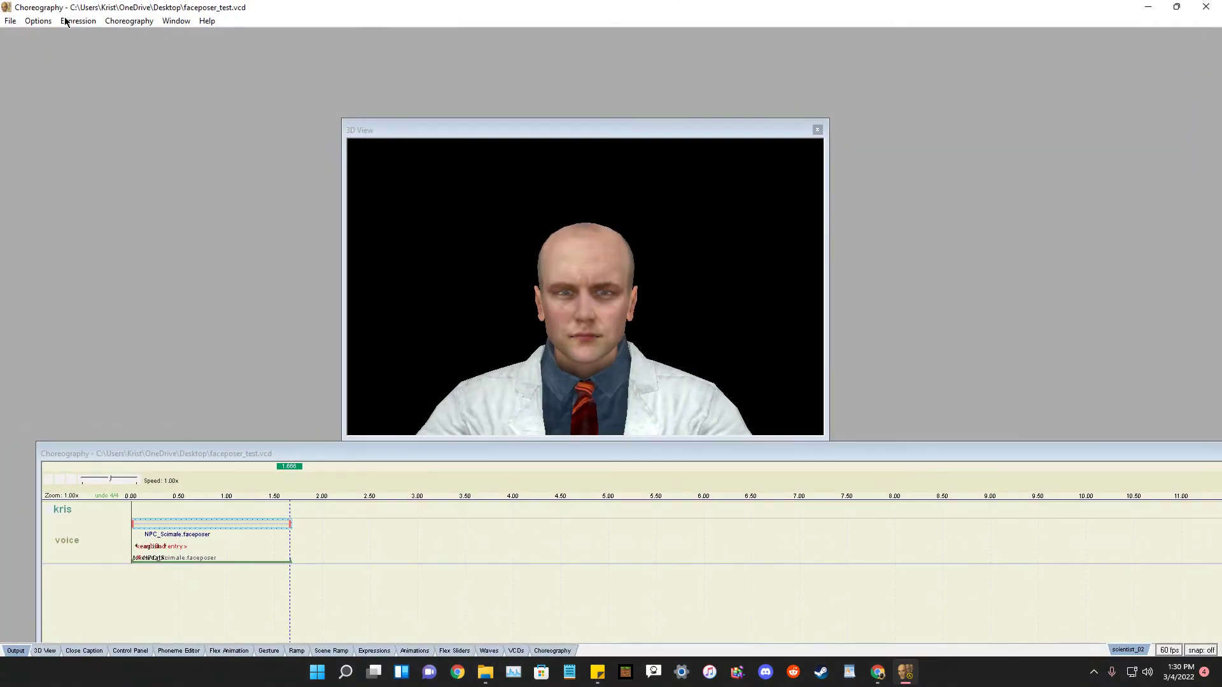
{"action": "left_click", "coordinate": [9, 21]}
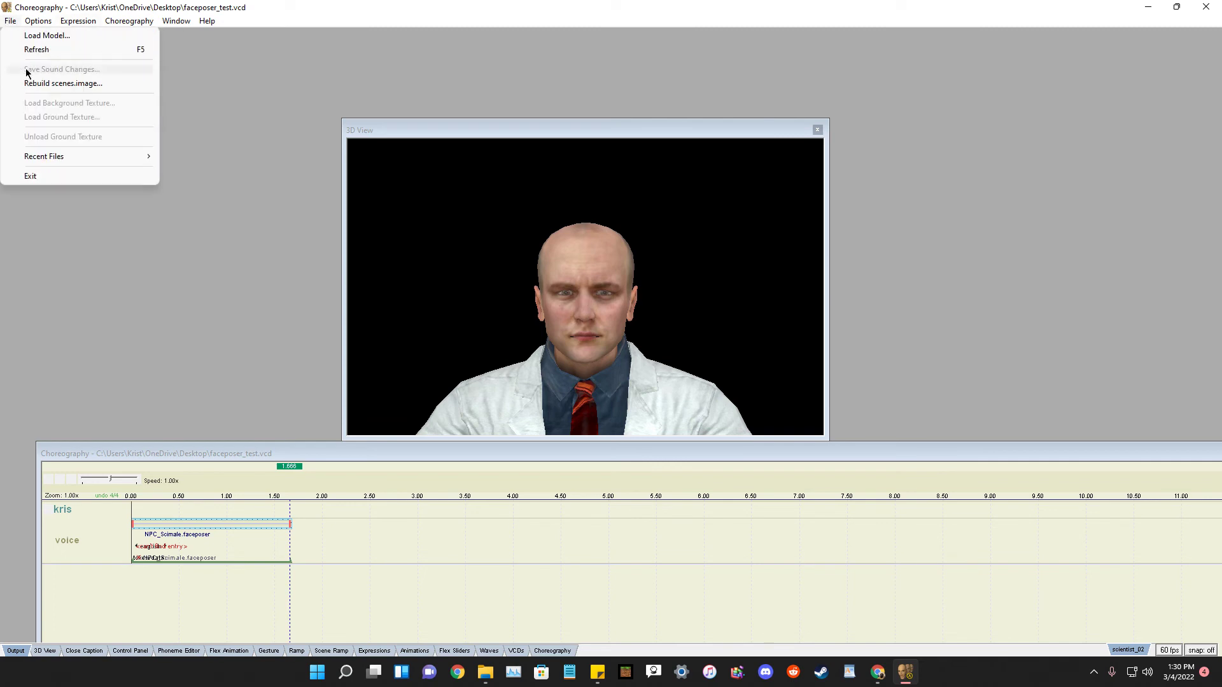
{"action": "left_click", "coordinate": [53, 84]}
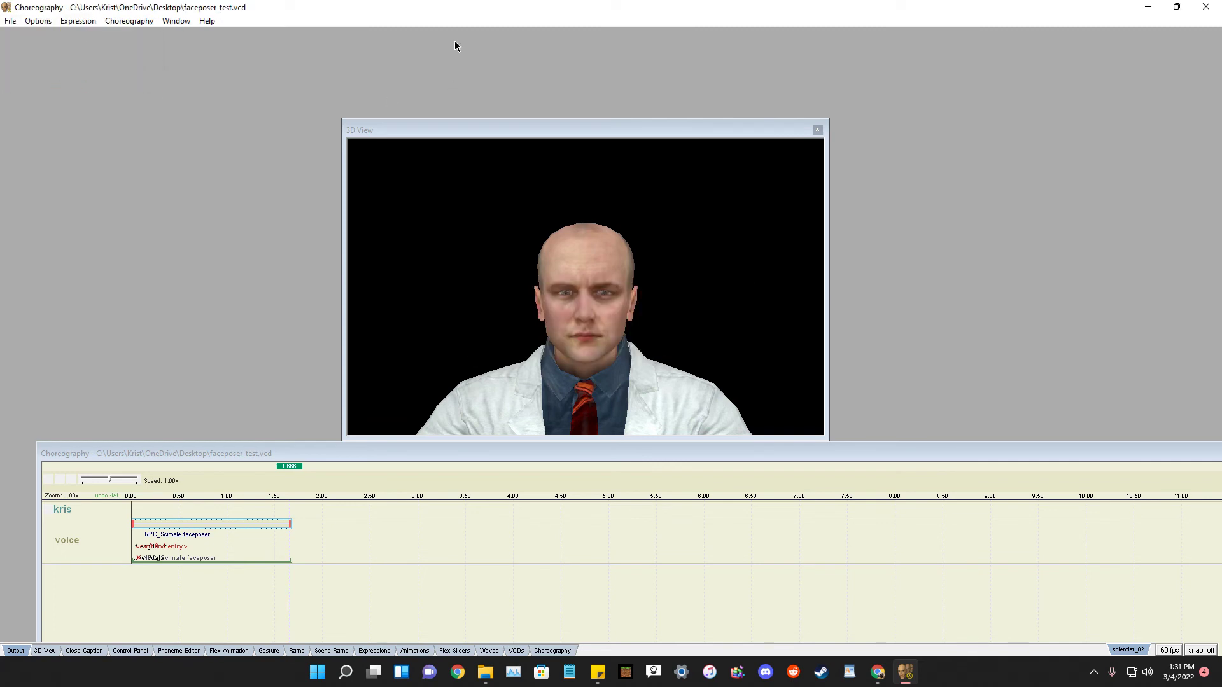
{"action": "left_click_drag", "start_coordinate": [478, 13], "coordinate": [460, 563]}
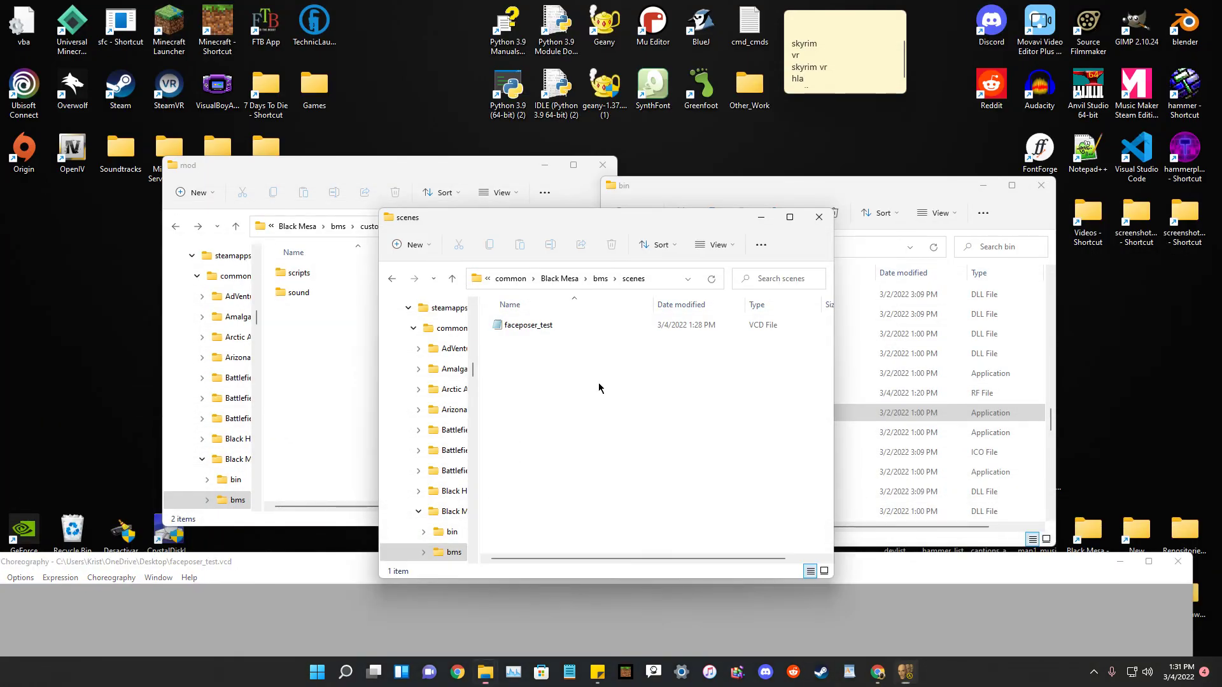
Move the scenes file window aside and navigate it from bms to custom\mod.
{"action": "left_click_drag", "start_coordinate": [546, 224], "coordinate": [612, 202]}
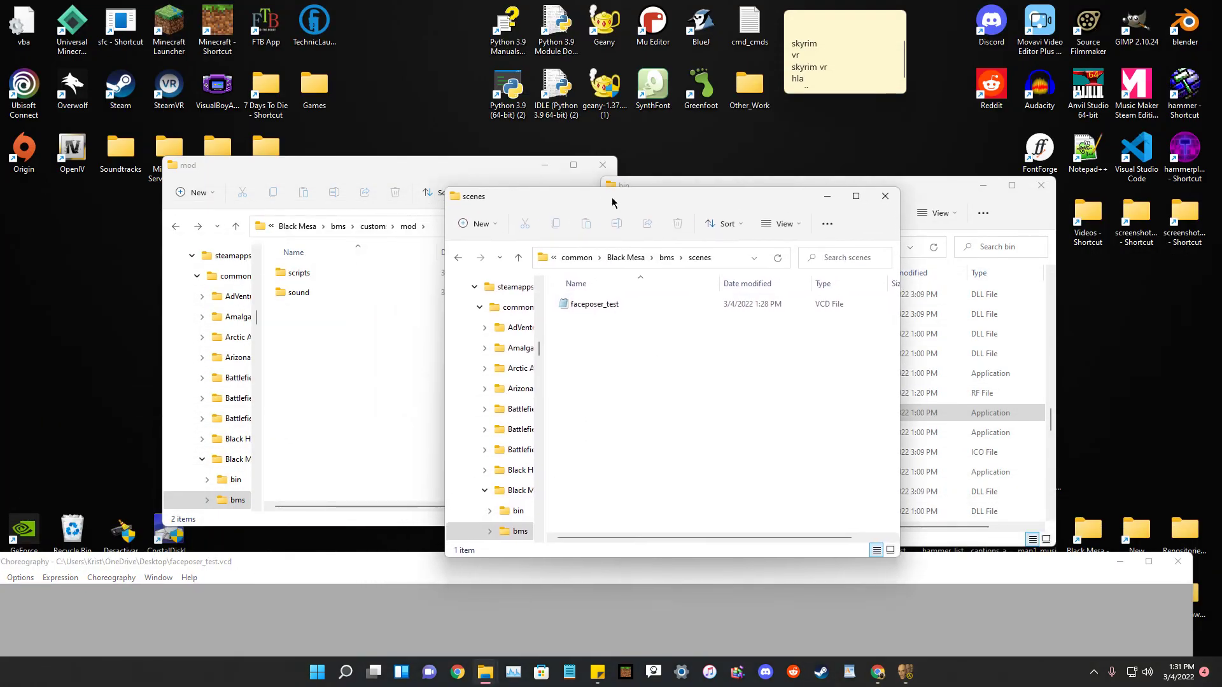
{"action": "left_click", "coordinate": [466, 257]}
{"action": "double_click", "coordinate": [605, 365]}
{"action": "double_click", "coordinate": [590, 312]}
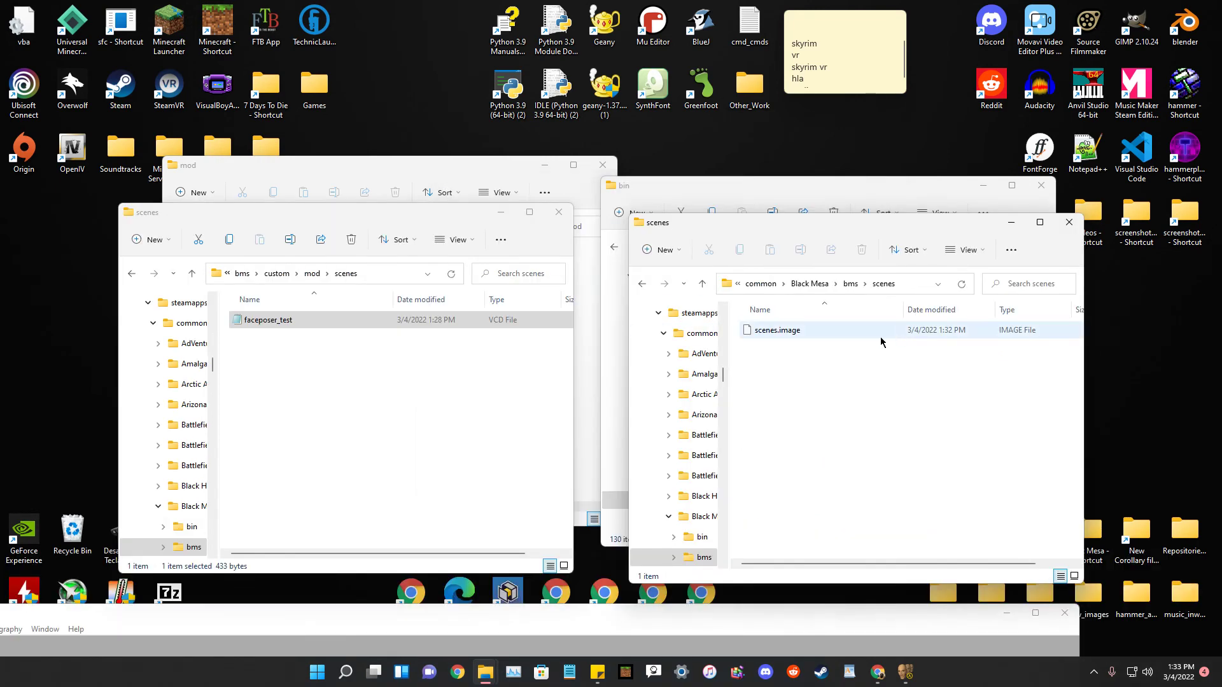
Delete scenes.image from bms\scenes and cut faceposer_test from the scenes folder in custom\mod.
{"action": "right_click", "coordinate": [758, 332]}
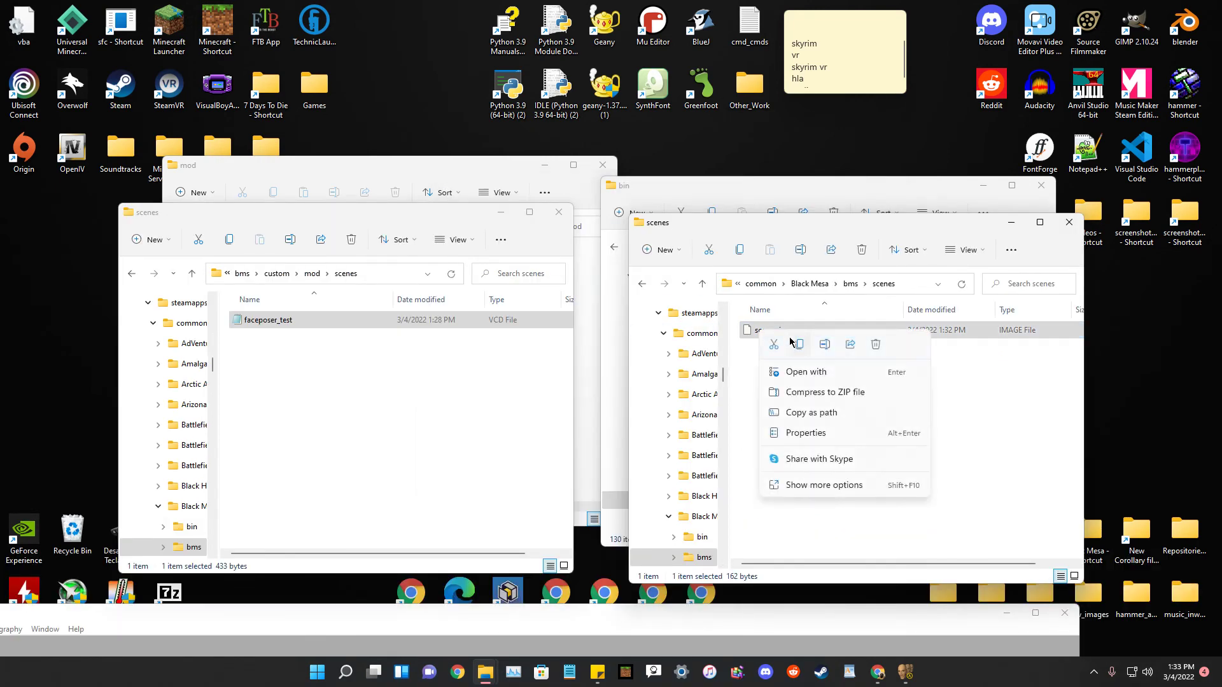
{"action": "left_click", "coordinate": [876, 346]}
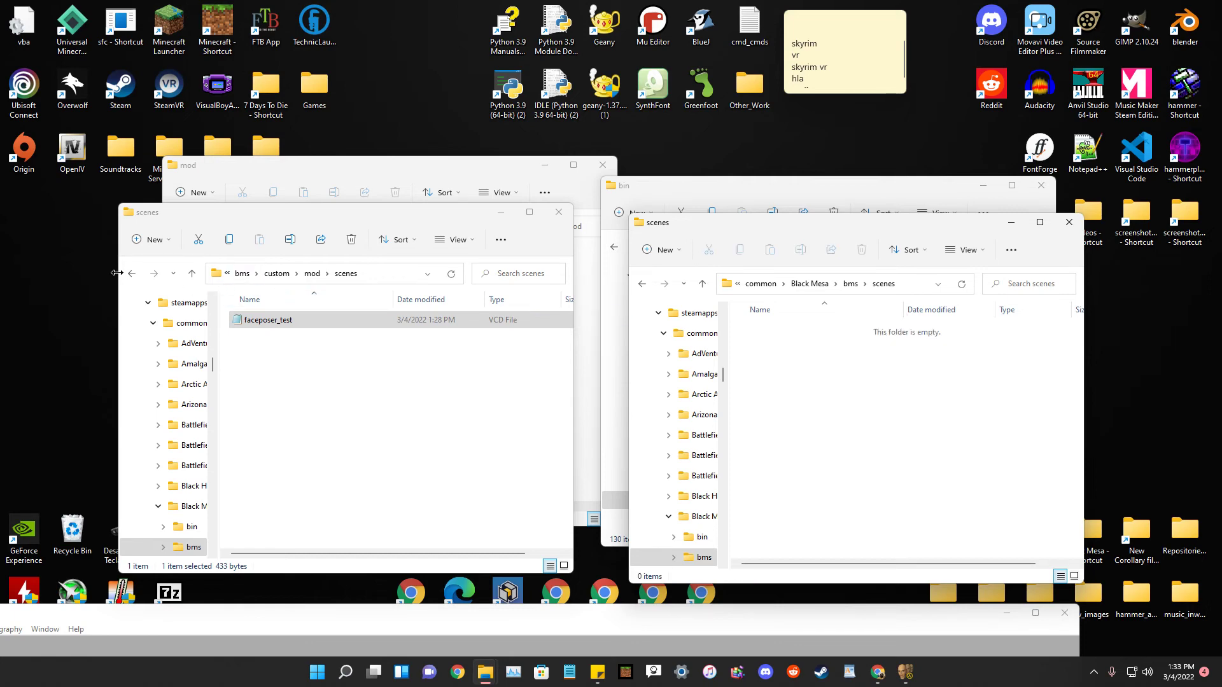
{"action": "left_click", "coordinate": [295, 361]}
{"action": "right_click", "coordinate": [262, 322]}
{"action": "left_click", "coordinate": [278, 331]}
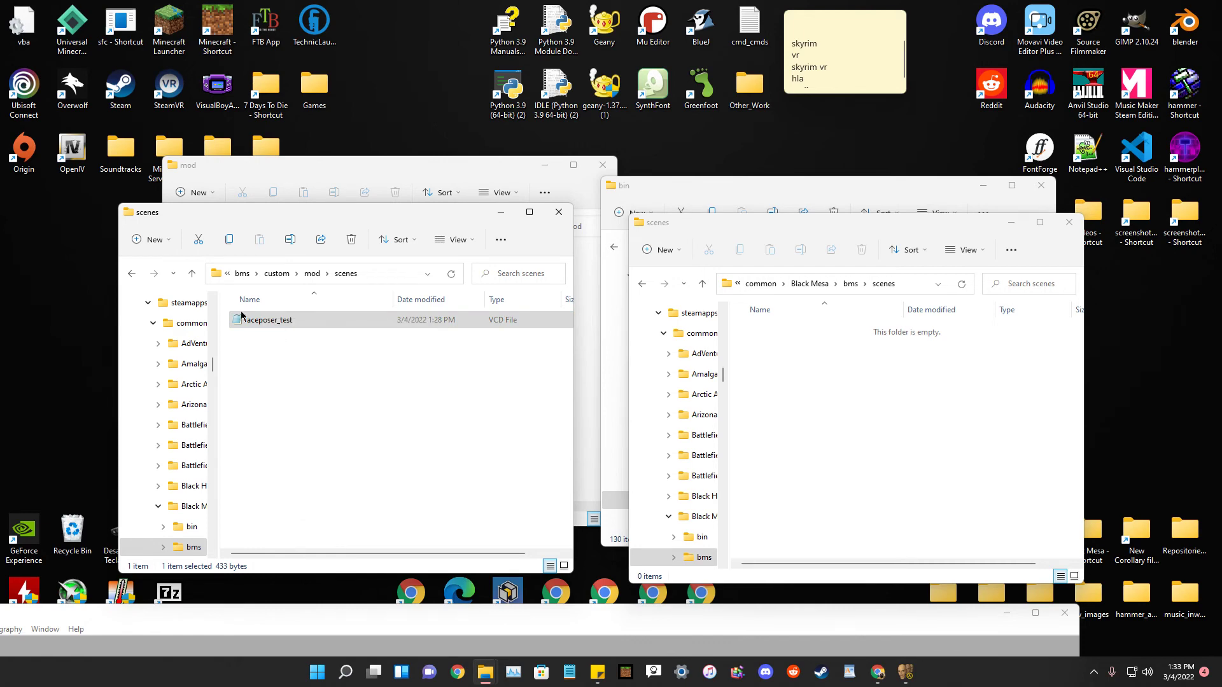
Go back to the bms folder and paste the cut faceposer_test file into its scenes folder.
{"action": "left_click", "coordinate": [134, 274]}
{"action": "left_click", "coordinate": [134, 274]}
{"action": "left_click", "coordinate": [133, 275]}
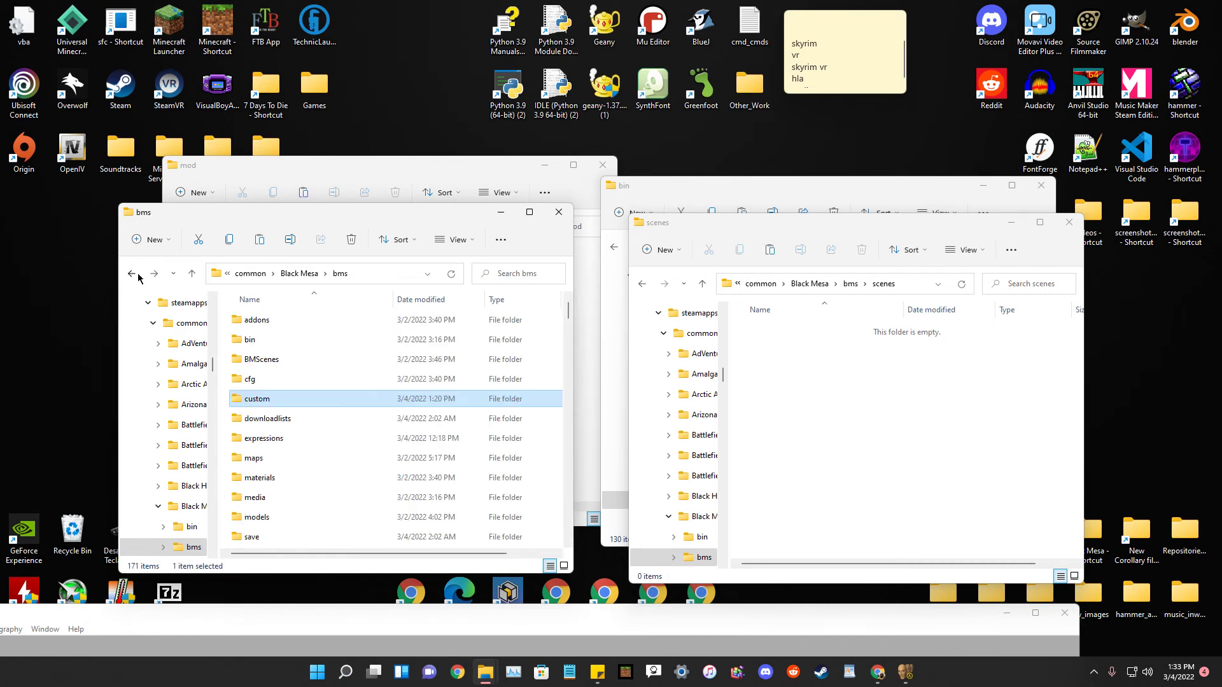
{"action": "scroll", "coordinate": [293, 518], "scroll_direction": "down", "scroll_amount": 4}
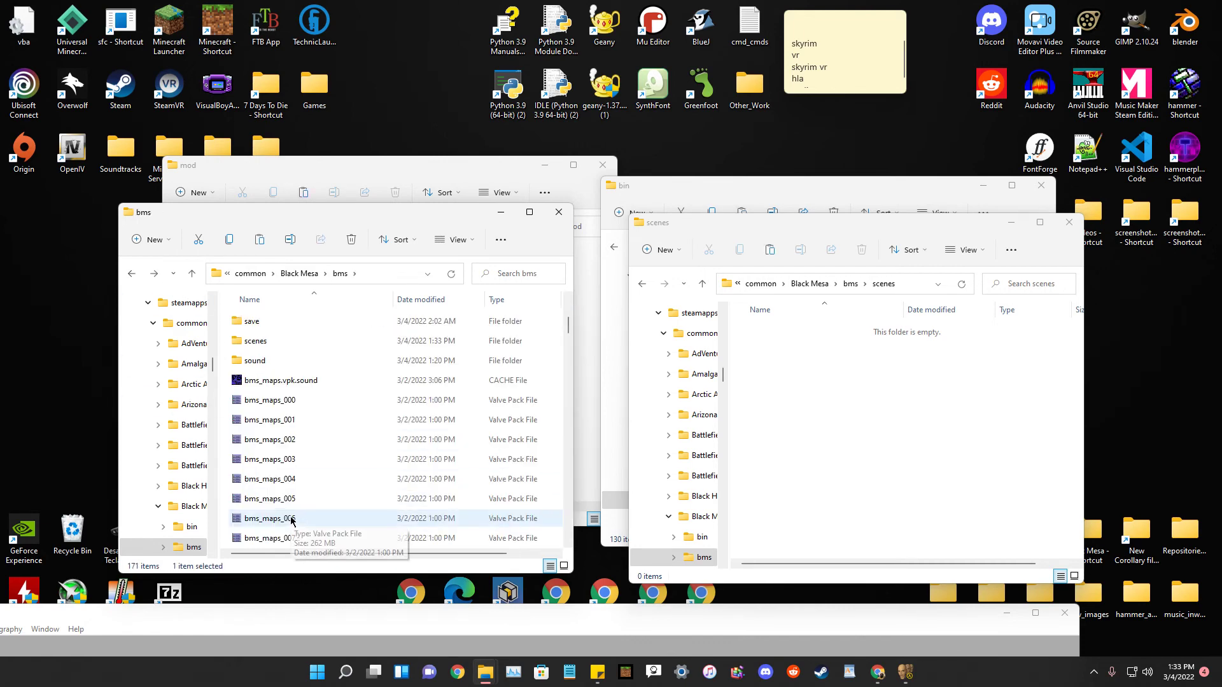
{"action": "double_click", "coordinate": [267, 343]}
{"action": "right_click", "coordinate": [268, 360]}
{"action": "left_click", "coordinate": [308, 401]}
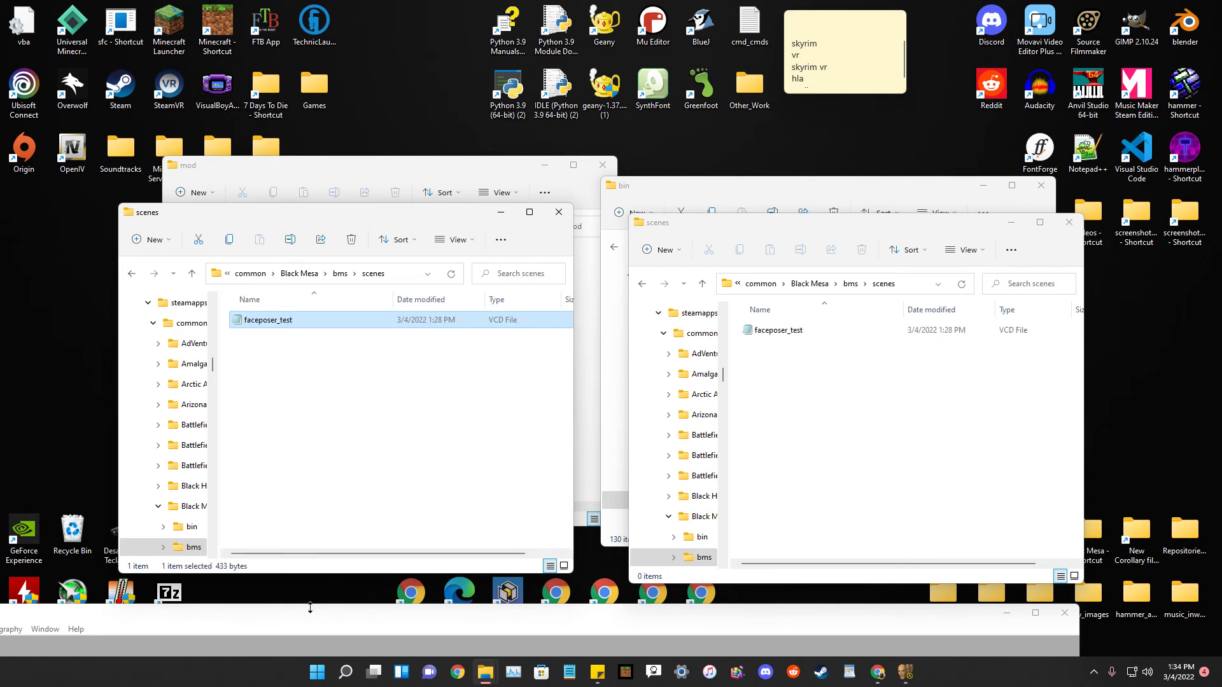
Bring up Faceposer, rebuild scenes.image again, and move its window back below the file windows.
{"action": "left_click_drag", "start_coordinate": [361, 628], "coordinate": [636, 162]}
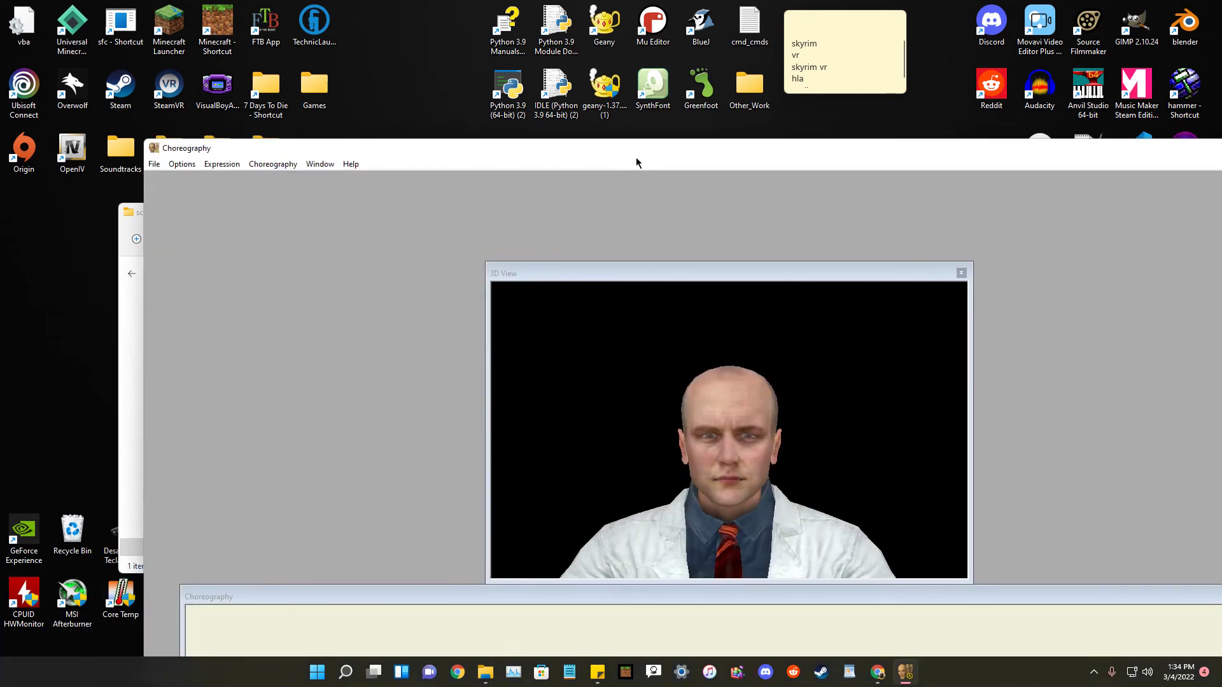
{"action": "left_click", "coordinate": [158, 166]}
{"action": "left_click", "coordinate": [191, 227]}
{"action": "left_click", "coordinate": [578, 348]}
{"action": "left_click_drag", "start_coordinate": [548, 139], "coordinate": [465, 581]}
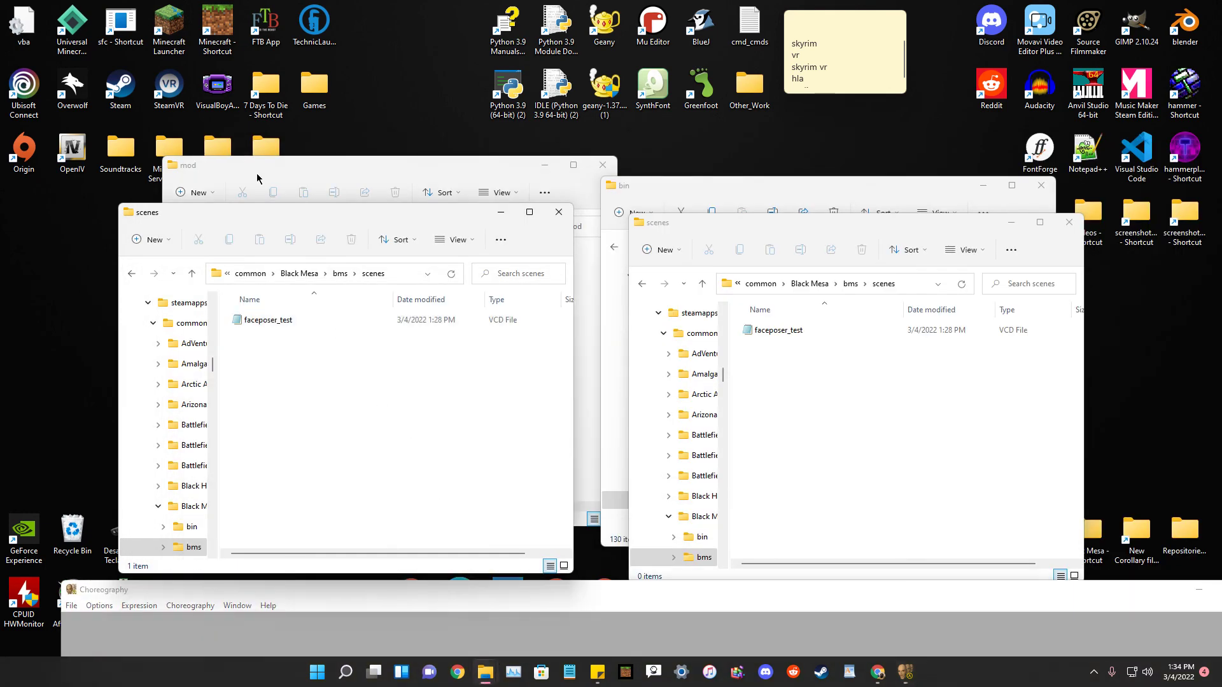
Cut faceposer_test from bms\scenes and paste it into the scenes folder in custom\mod.
{"action": "right_click", "coordinate": [258, 326]}
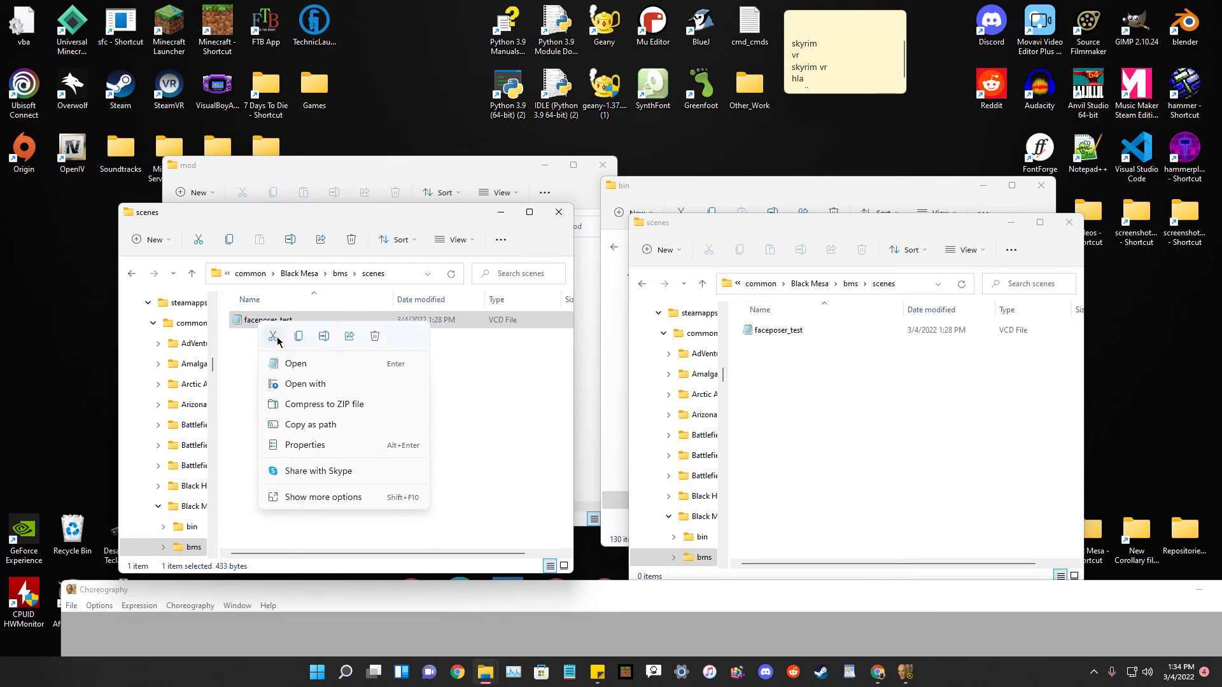
{"action": "left_click", "coordinate": [158, 283]}
{"action": "left_click", "coordinate": [134, 273]}
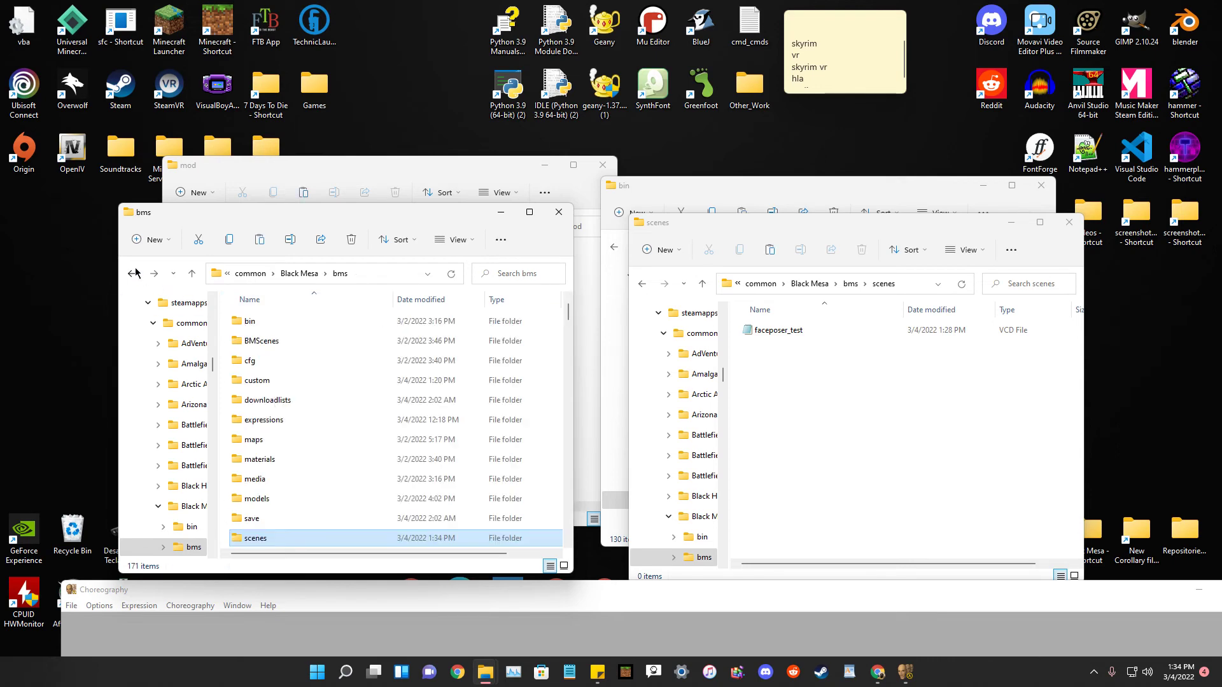
{"action": "double_click", "coordinate": [267, 381]}
{"action": "double_click", "coordinate": [255, 320]}
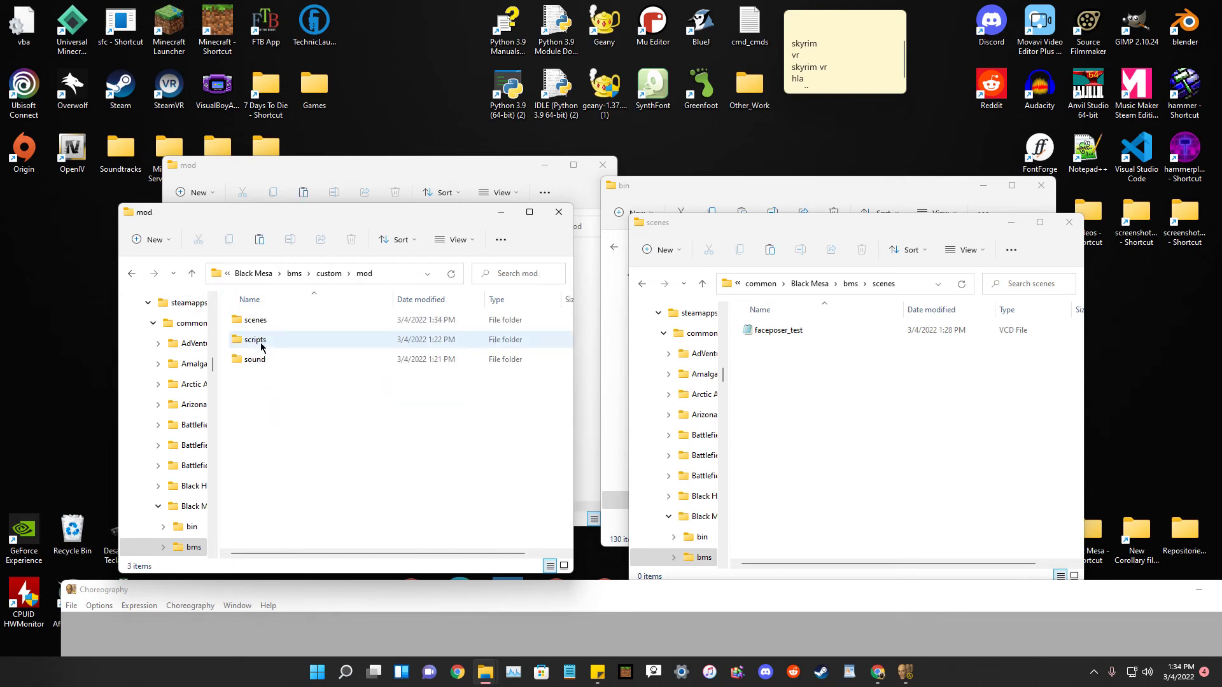
{"action": "double_click", "coordinate": [258, 322]}
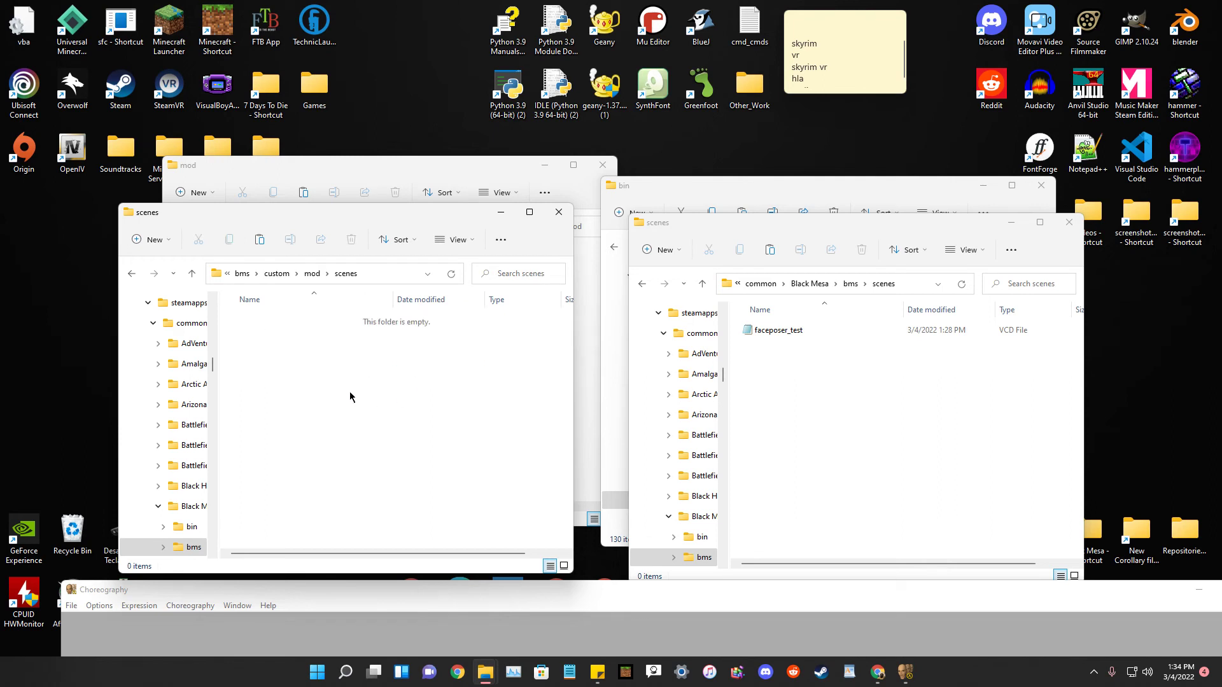
{"action": "right_click", "coordinate": [349, 397]}
{"action": "left_click", "coordinate": [366, 404]}
{"action": "left_click", "coordinate": [357, 413]}
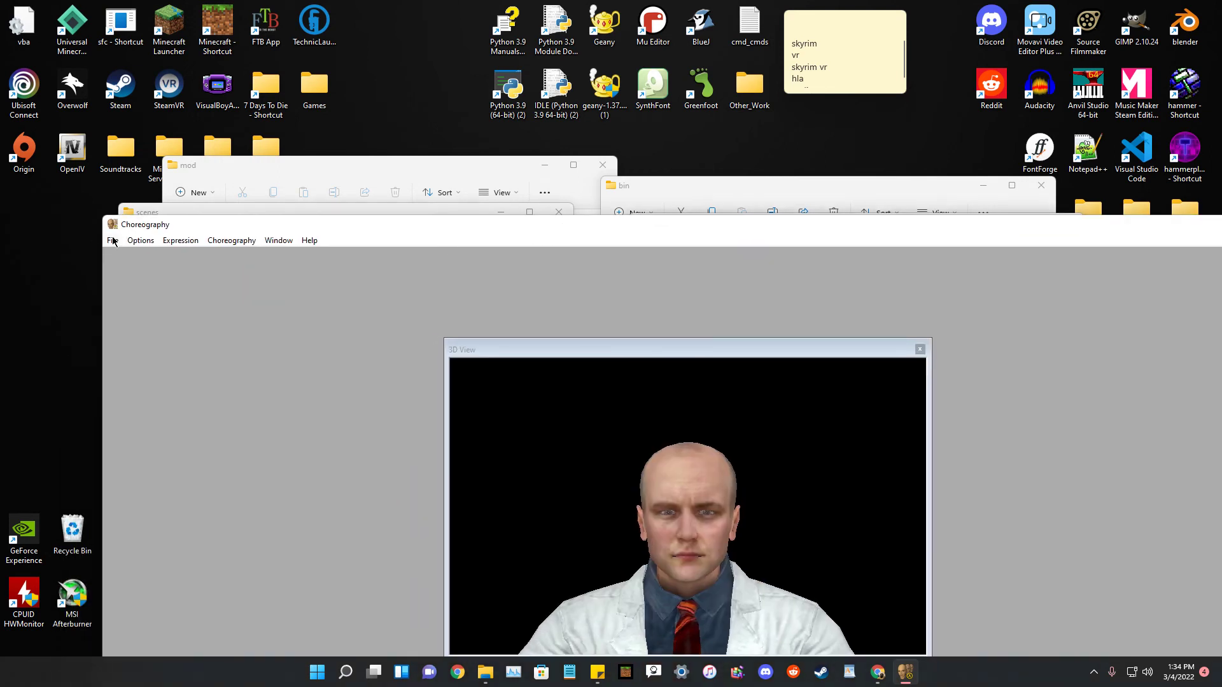
Rebuild scenes.image in Faceposer, move its window down, and bring both scenes file windows forward.
{"action": "left_click", "coordinate": [113, 242]}
{"action": "left_click", "coordinate": [136, 304]}
{"action": "left_click_drag", "start_coordinate": [467, 229], "coordinate": [472, 550]}
{"action": "left_click", "coordinate": [348, 399]}
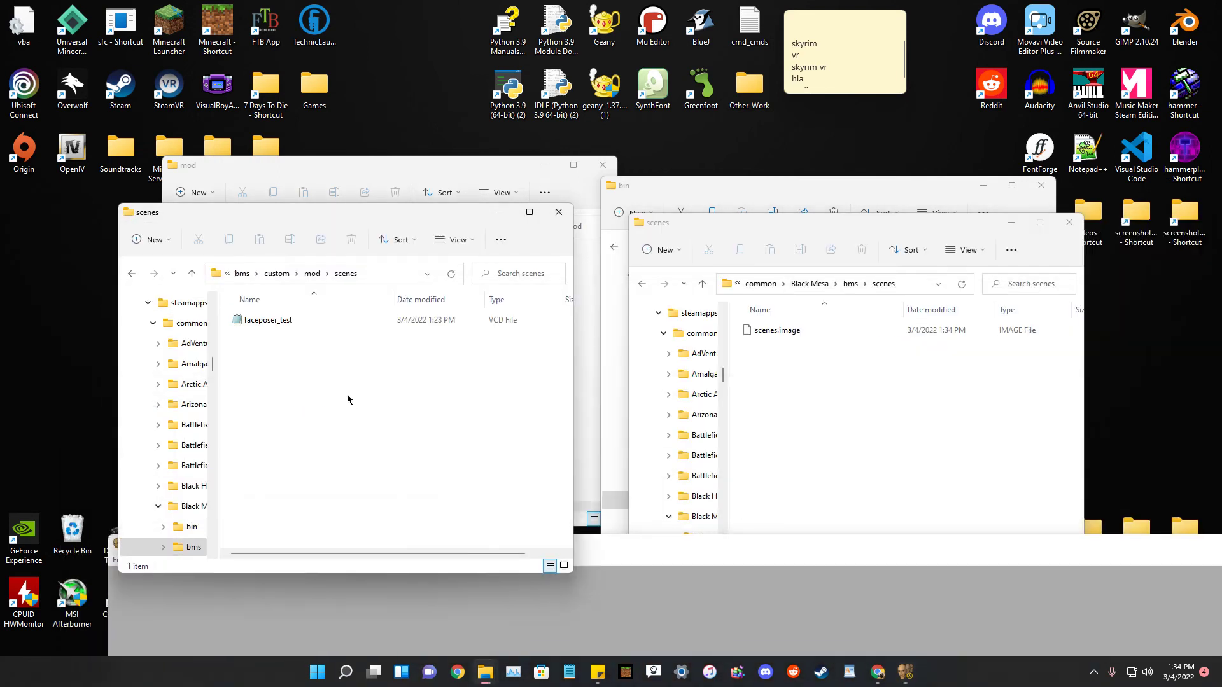
{"action": "left_click", "coordinate": [826, 262]}
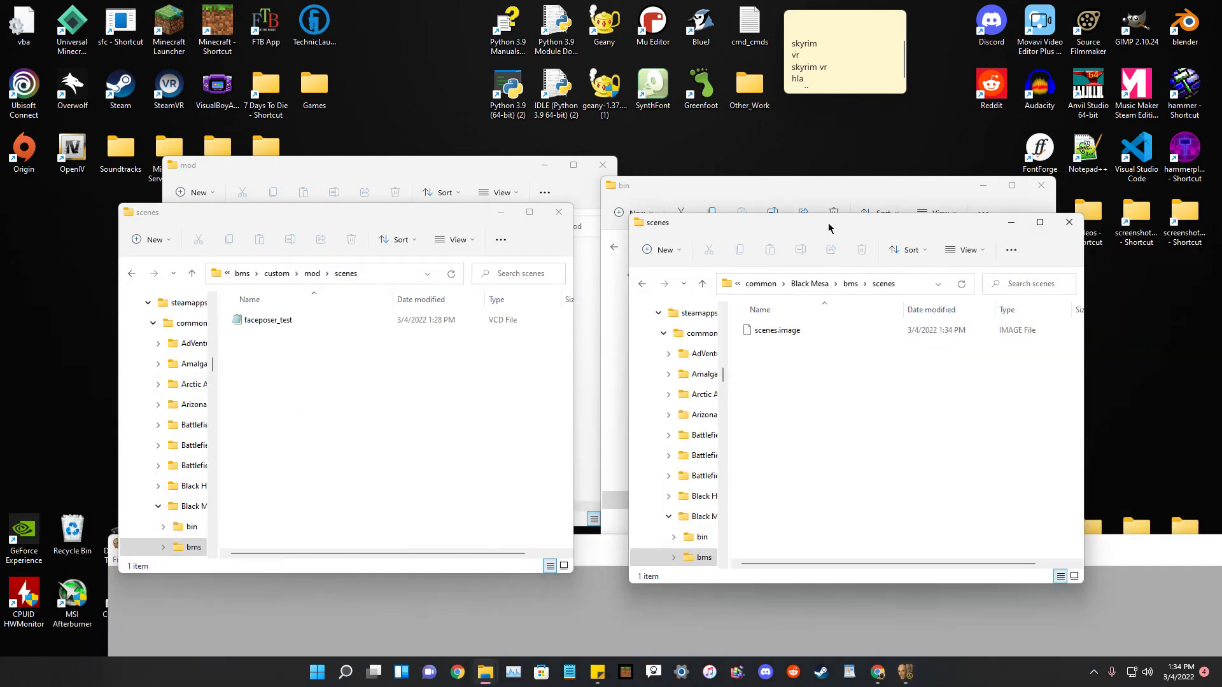
Return to the bms folder, open its scenes folder, and cut the rebuilt scenes.image file.
{"action": "left_click", "coordinate": [131, 275]}
{"action": "left_click", "coordinate": [131, 275]}
{"action": "left_click", "coordinate": [131, 274]}
{"action": "scroll", "coordinate": [299, 477], "scroll_direction": "down", "scroll_amount": 5}
{"action": "double_click", "coordinate": [256, 342]}
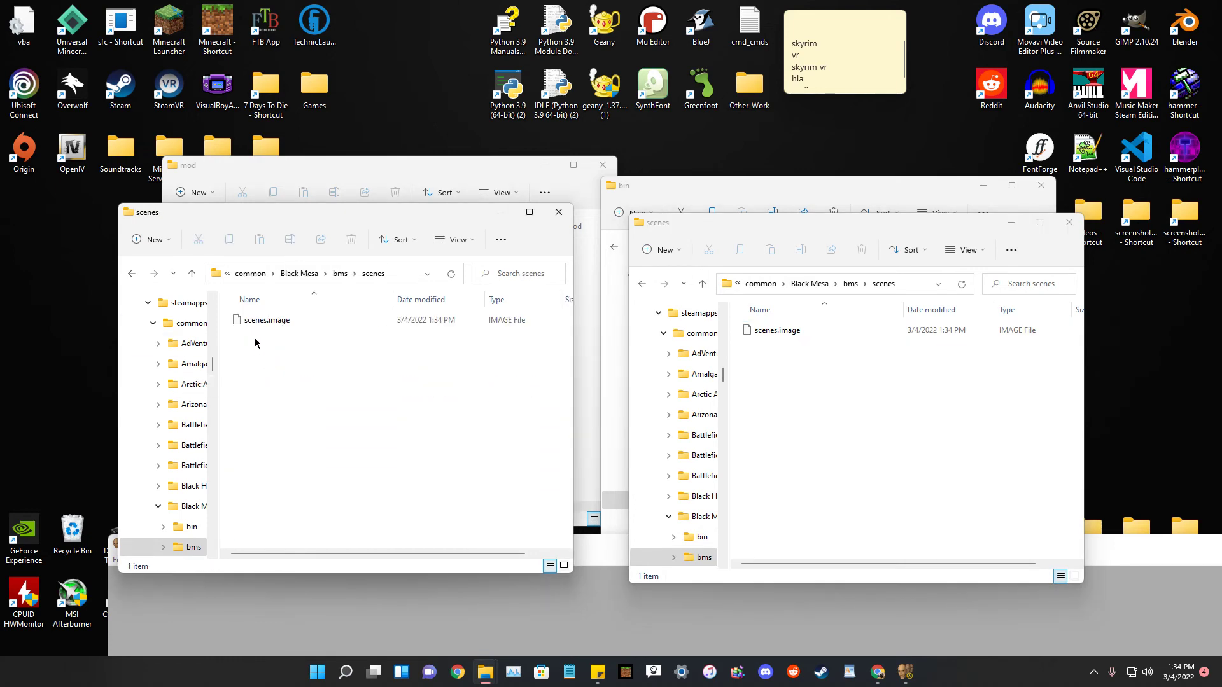
{"action": "mouse_move", "coordinate": [375, 551]}
{"action": "left_mouse_down"}
{"action": "mouse_move", "coordinate": [482, 553]}
{"action": "mouse_move", "coordinate": [356, 546]}
{"action": "left_mouse_up"}
{"action": "right_click", "coordinate": [237, 319]}
{"action": "left_click", "coordinate": [232, 326]}
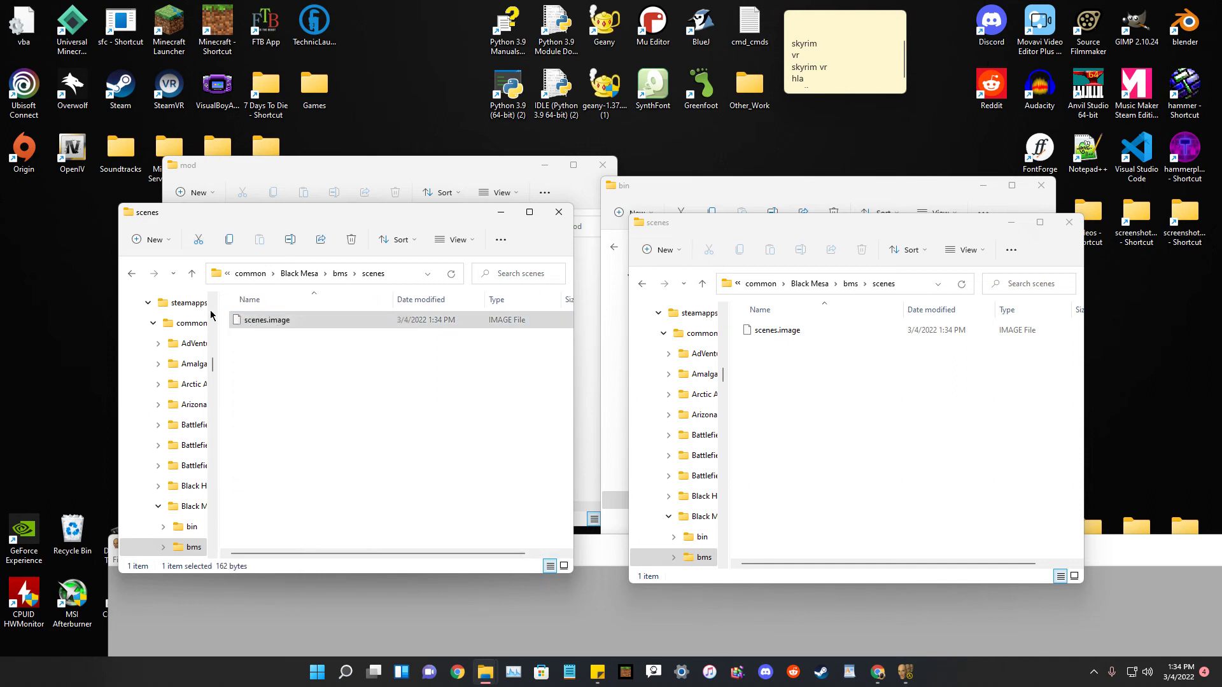
Navigate to custom\mod\scenes and paste scenes.image next to faceposer_test.
{"action": "left_click", "coordinate": [131, 273]}
{"action": "left_click", "coordinate": [265, 382]}
{"action": "double_click", "coordinate": [265, 382]}
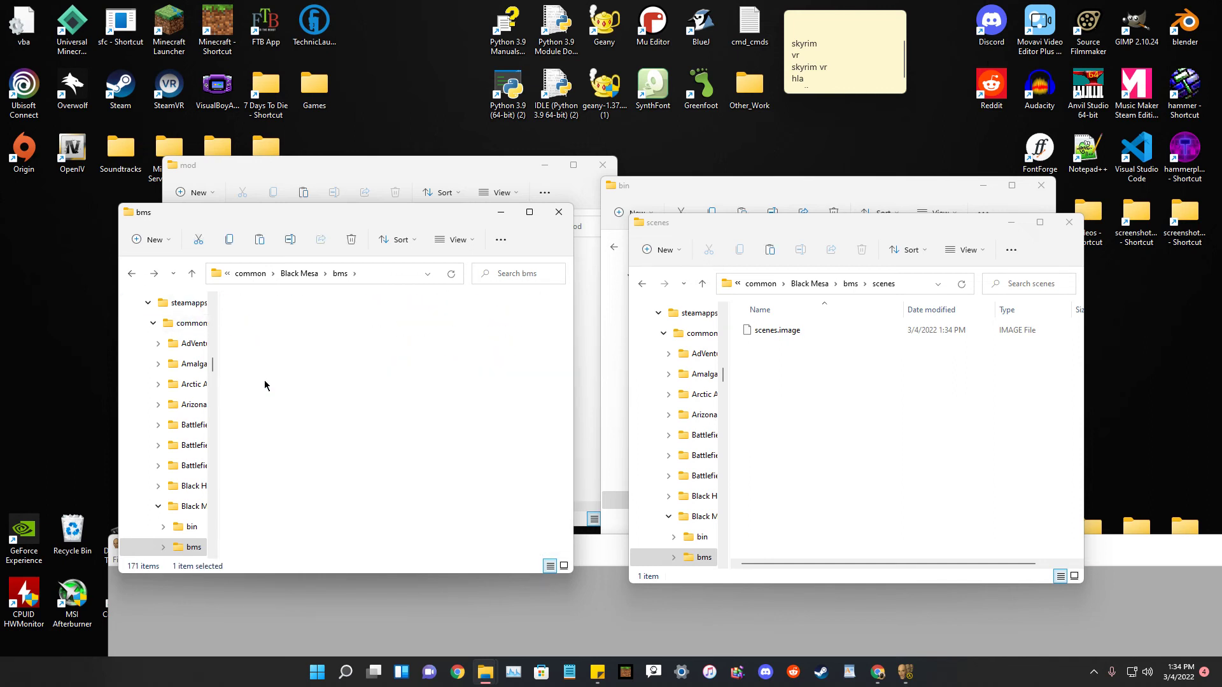
{"action": "double_click", "coordinate": [272, 322]}
{"action": "double_click", "coordinate": [262, 321]}
{"action": "right_click", "coordinate": [264, 357]}
{"action": "key", "text": "Escape"}
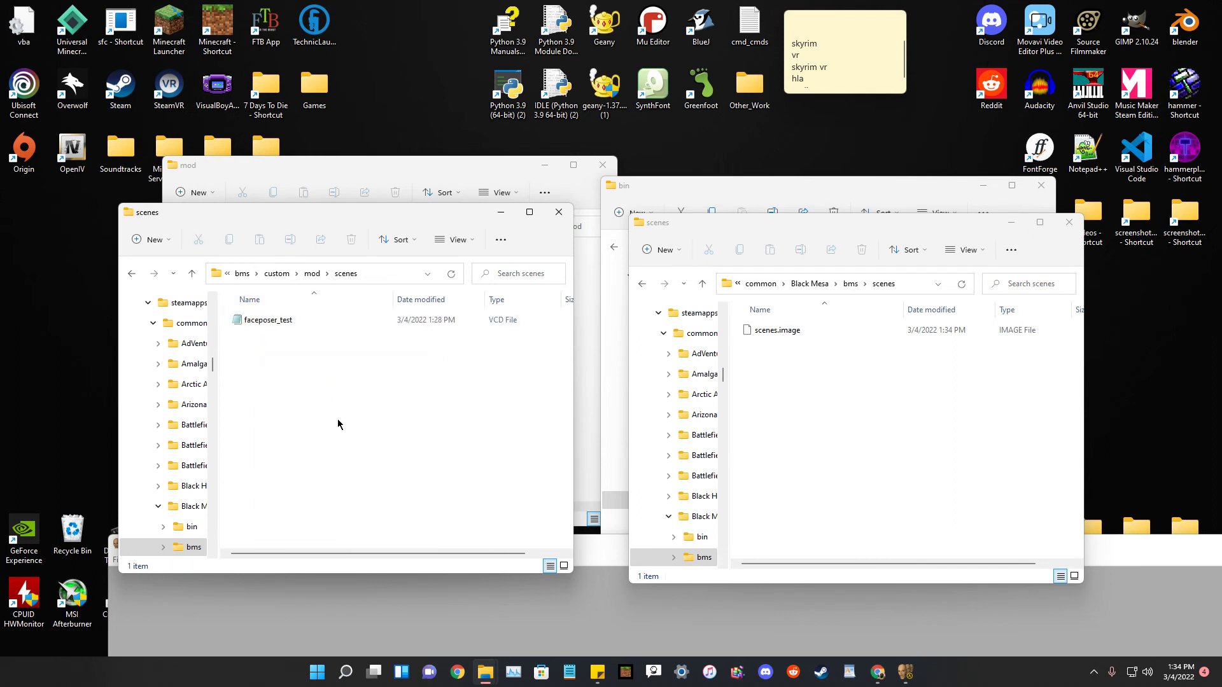
{"action": "left_click", "coordinate": [296, 418]}
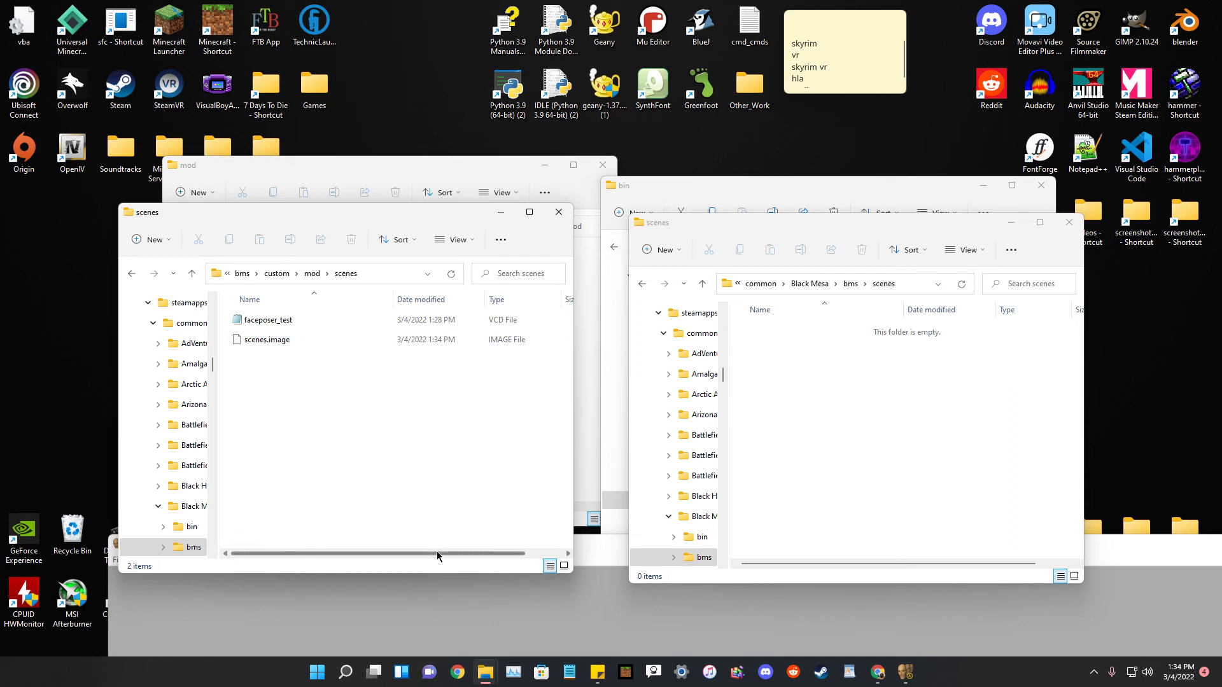
Arrange the custom\mod\scenes and bms\scenes file windows side by side.
{"action": "mouse_move", "coordinate": [370, 219]}
{"action": "left_mouse_down"}
{"action": "mouse_move", "coordinate": [390, 185]}
{"action": "mouse_move", "coordinate": [385, 202]}
{"action": "left_mouse_up"}
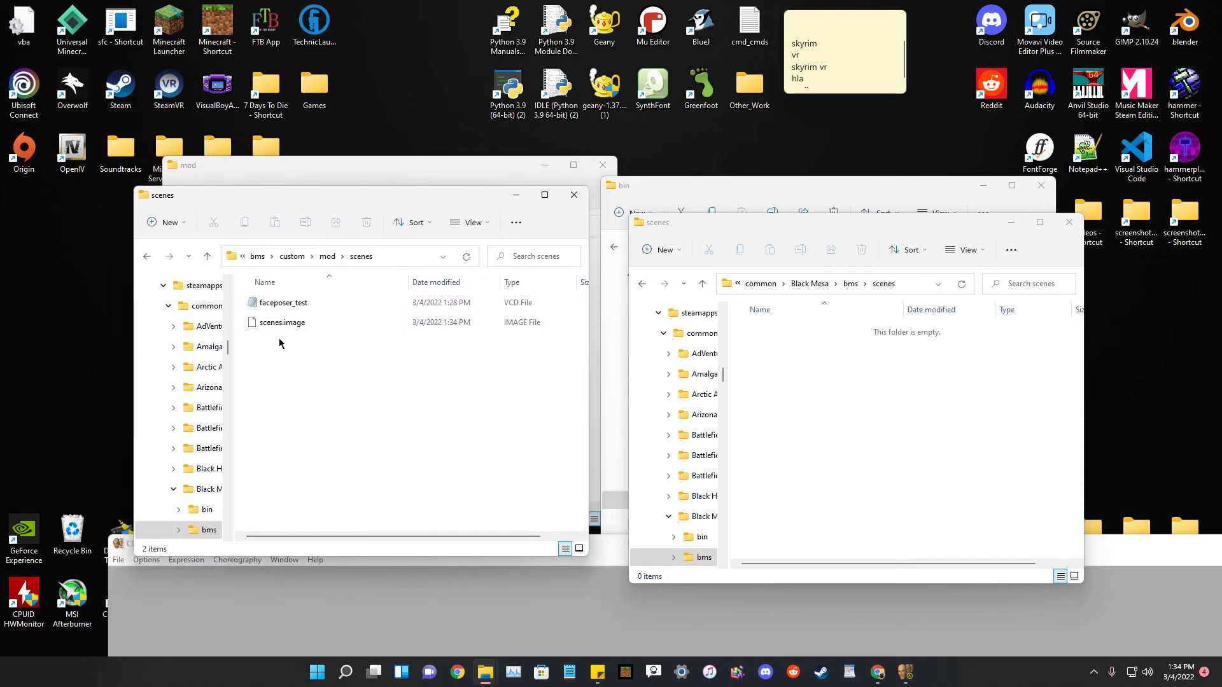
{"action": "left_click_drag", "start_coordinate": [437, 196], "coordinate": [397, 204]}
{"action": "left_click_drag", "start_coordinate": [762, 229], "coordinate": [655, 207]}
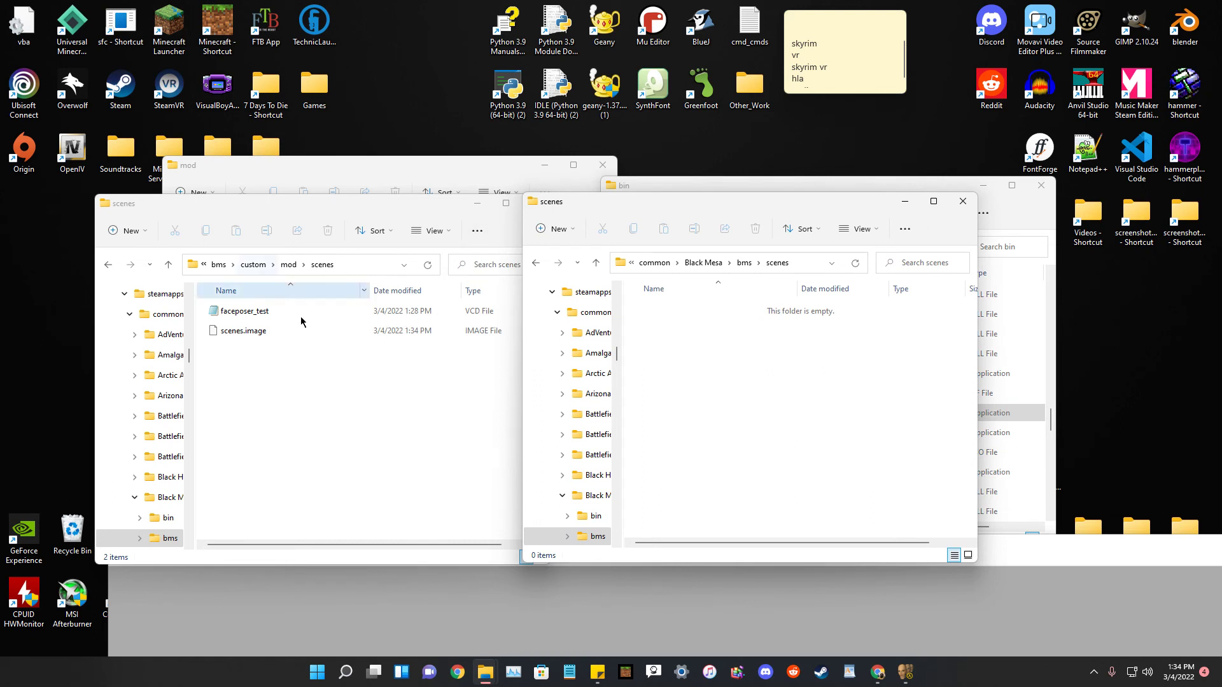
{"action": "left_click", "coordinate": [278, 399]}
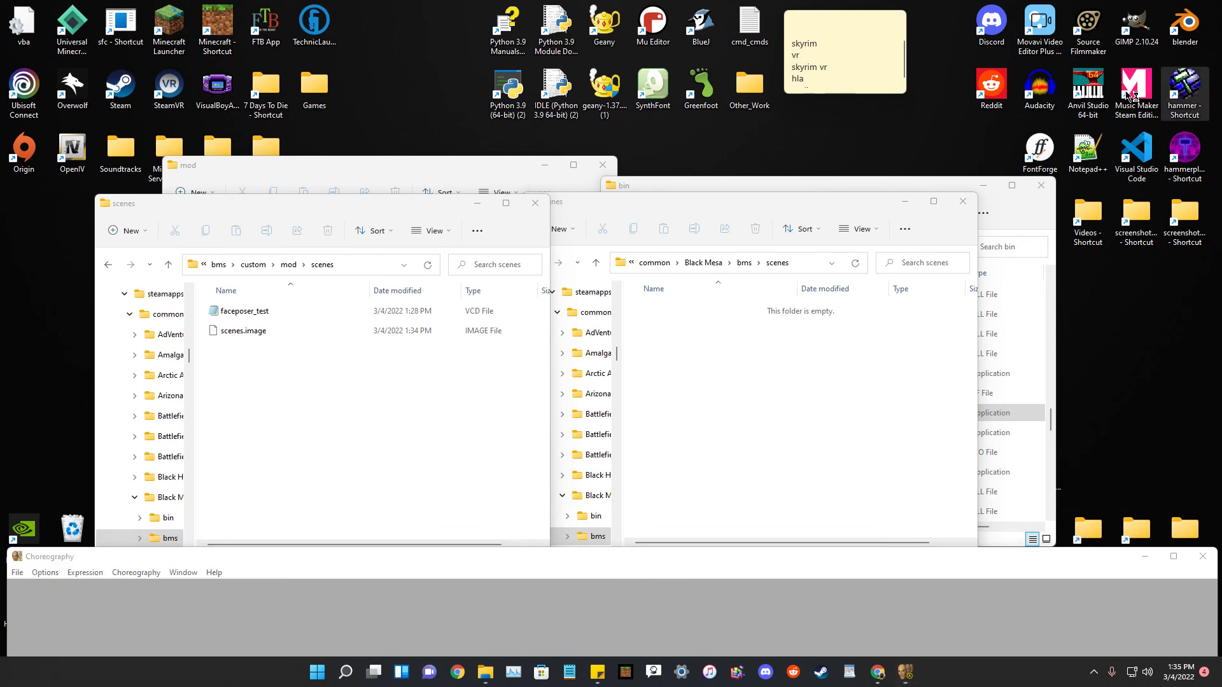
Switch to the Hammer editor, dismiss the Prefab Factory dialog, and create a new map.
{"action": "double_click", "coordinate": [1188, 92]}
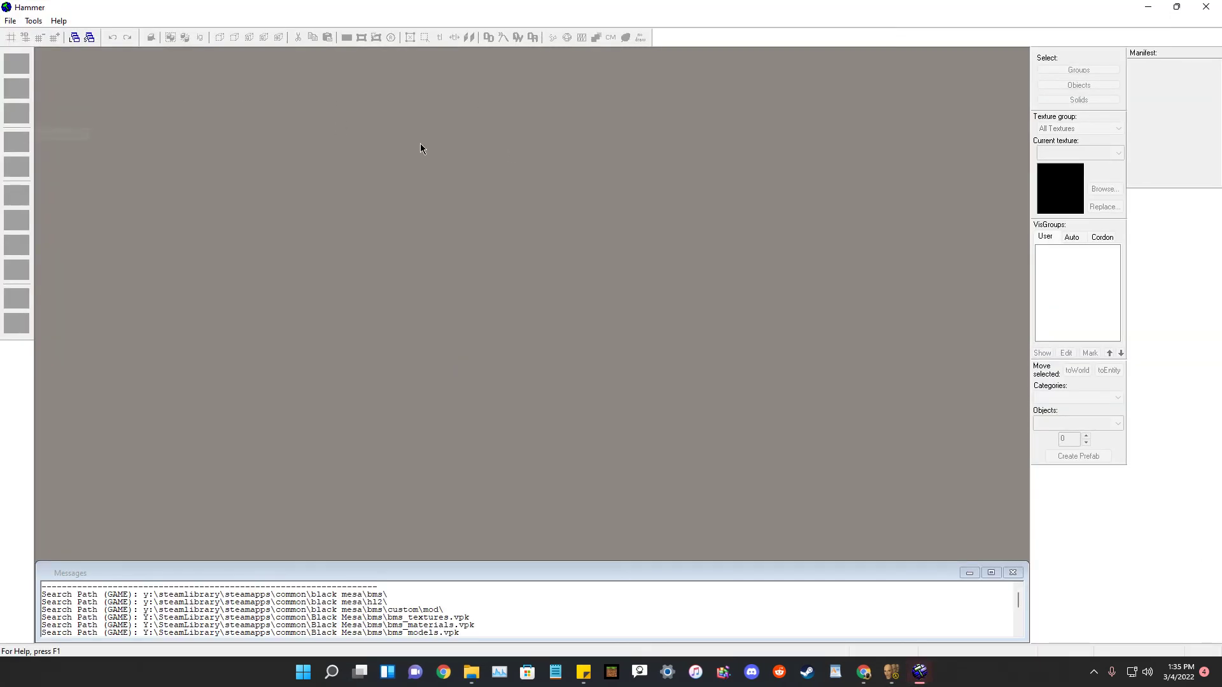
{"action": "left_click", "coordinate": [19, 22]}
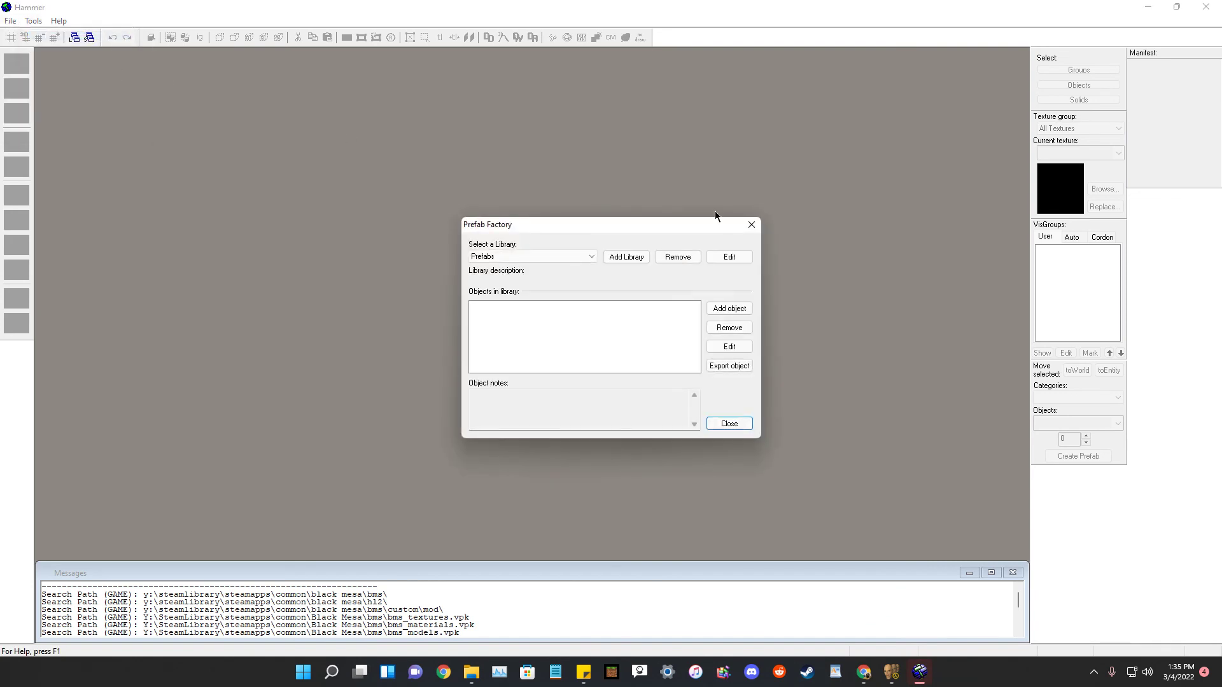
{"action": "left_click", "coordinate": [744, 228]}
{"action": "left_click", "coordinate": [11, 20]}
{"action": "left_click", "coordinate": [51, 65]}
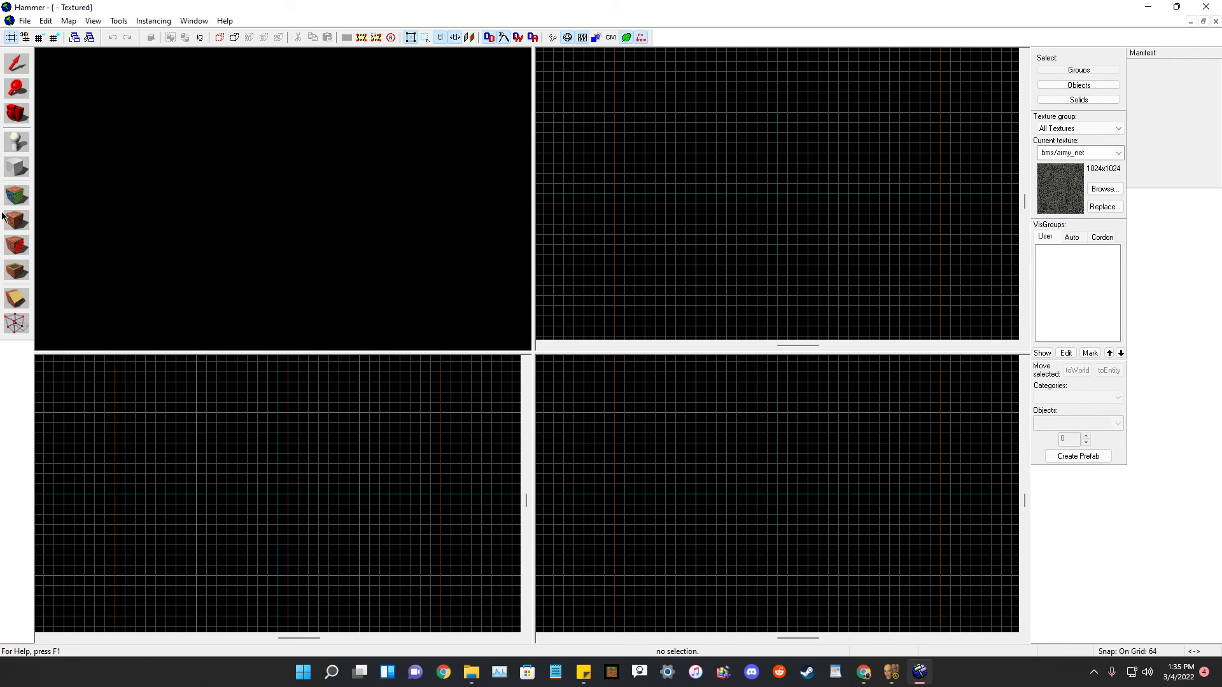
Create a flat rectangular floor block with the bms/army_net texture and bring it into the camera view.
{"action": "left_click_drag", "start_coordinate": [700, 165], "coordinate": [970, 336]}
{"action": "key", "text": "Return"}
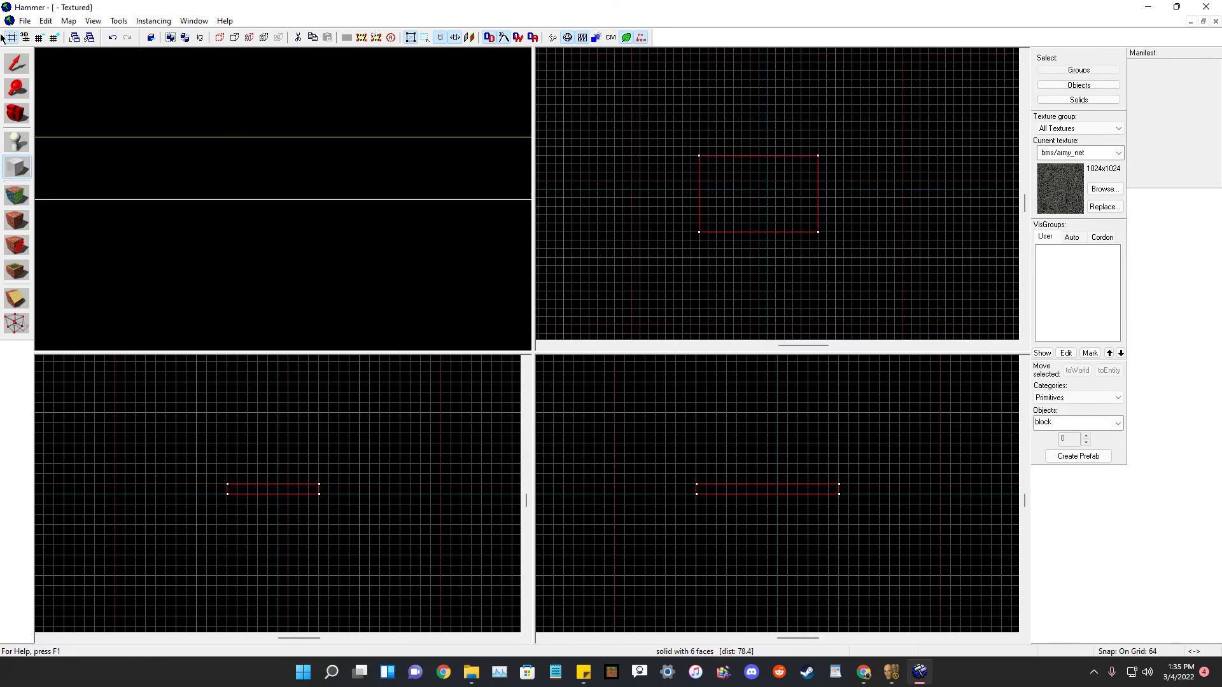
{"action": "key", "text": "shift+c"}
{"action": "key", "text": "z"}
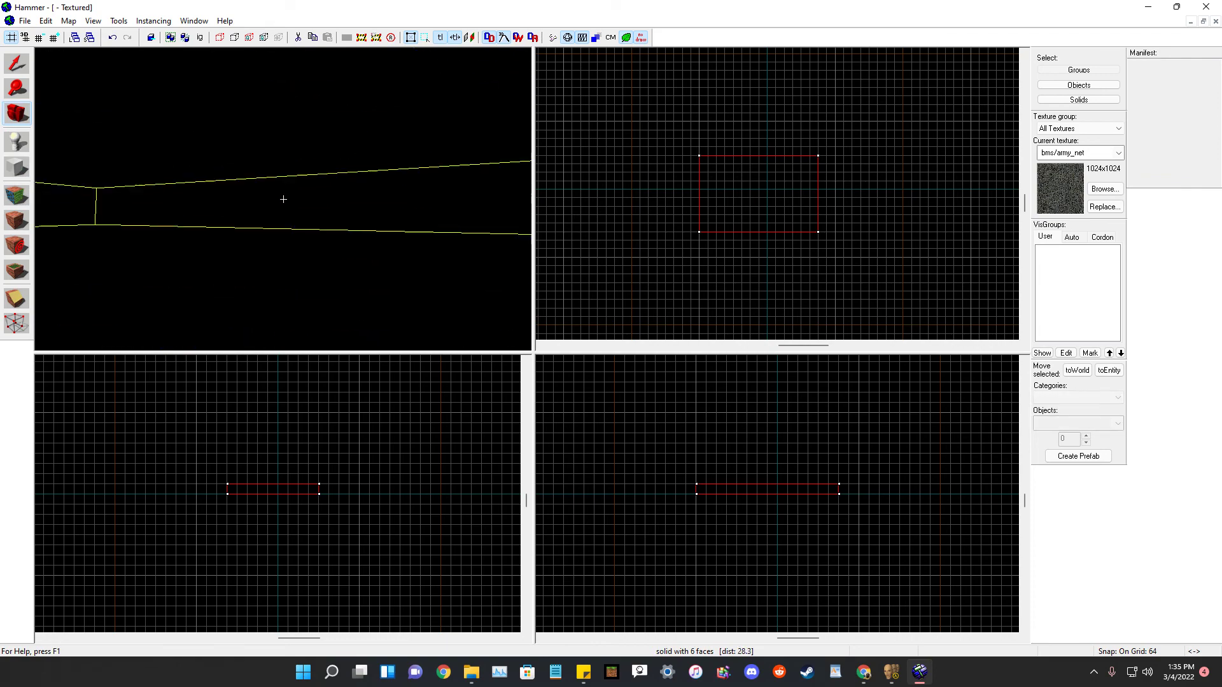
{"action": "key", "text": "s"}
Place a logic_choreographed_scene entity on top of the floor block.
{"action": "left_click", "coordinate": [16, 141]}
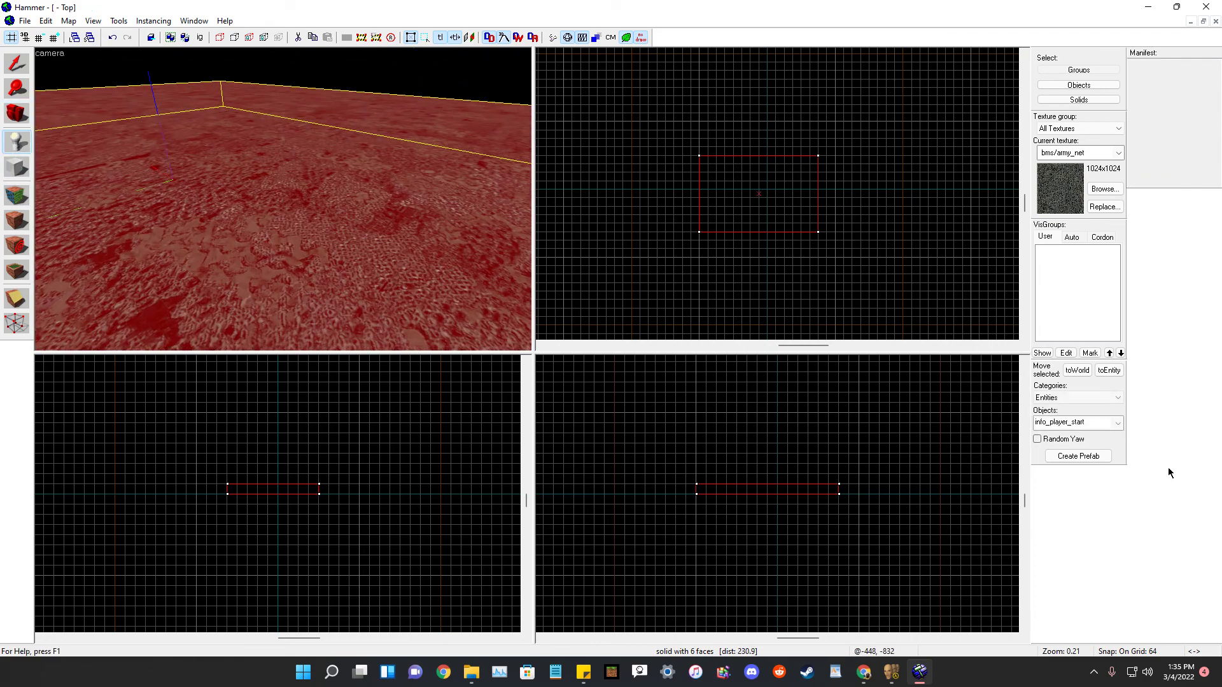
{"action": "type", "text": "chore"}
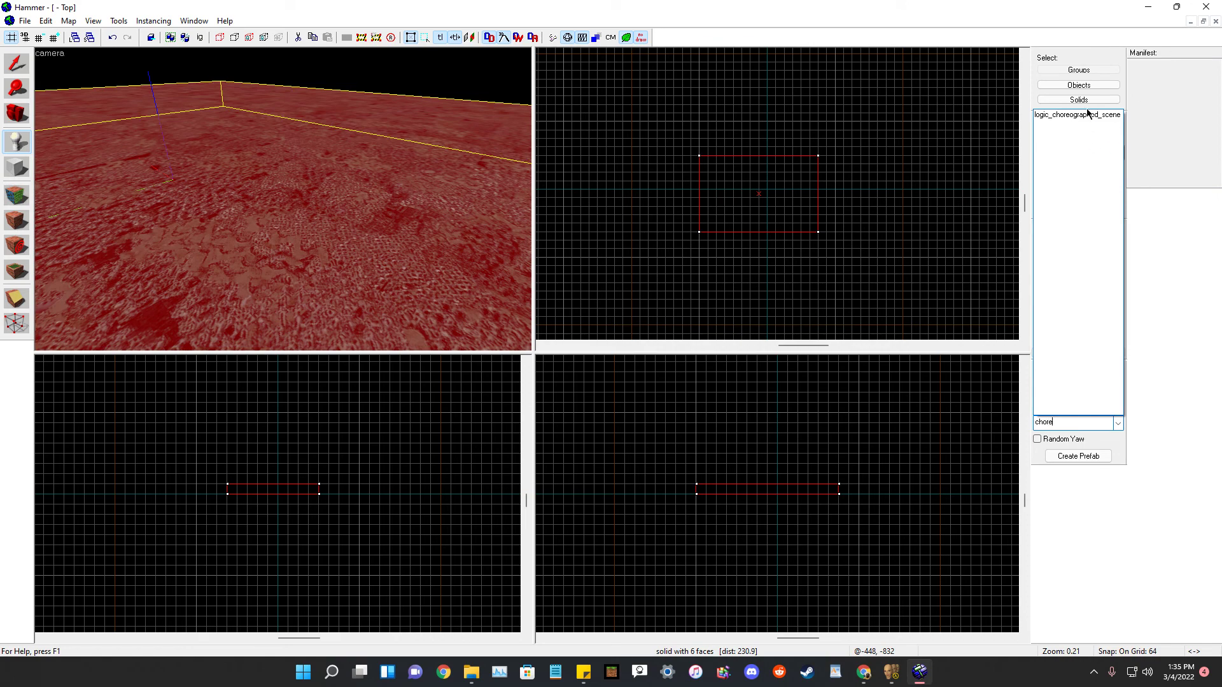
{"action": "left_click", "coordinate": [1088, 113]}
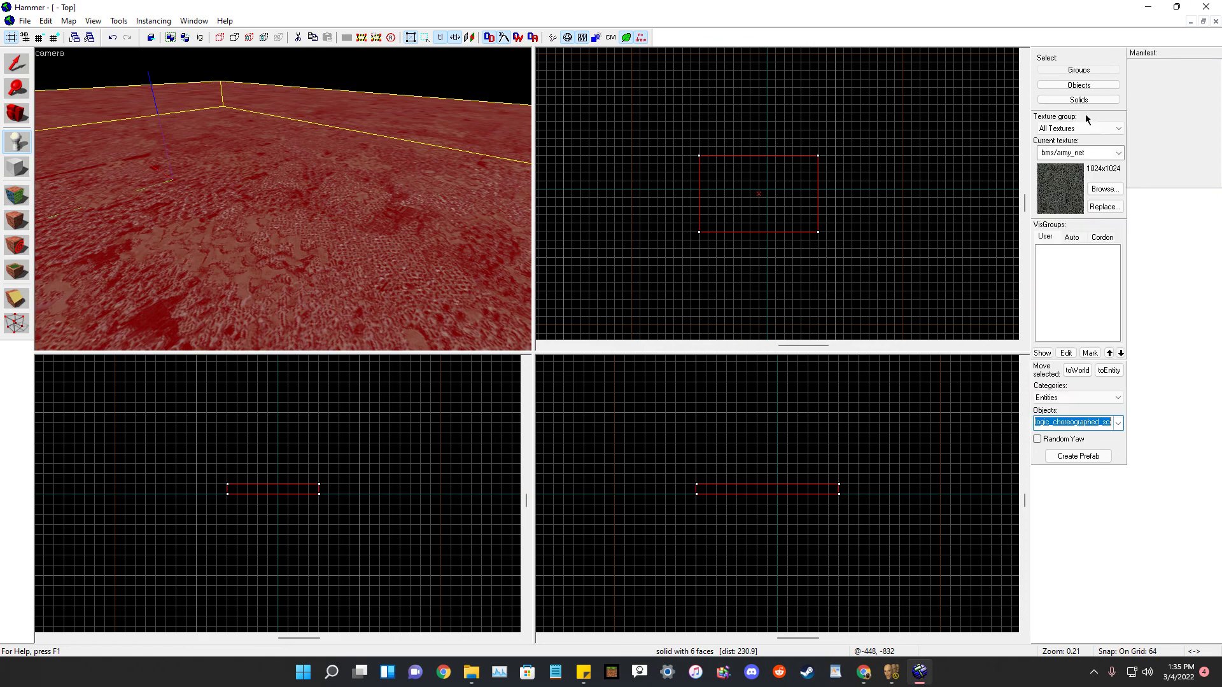
{"action": "left_click", "coordinate": [289, 212]}
Open the choreographed scene entity's properties and set its name to blah.
{"action": "left_click", "coordinate": [16, 63]}
{"action": "key", "text": "Escape"}
{"action": "double_click", "coordinate": [319, 179]}
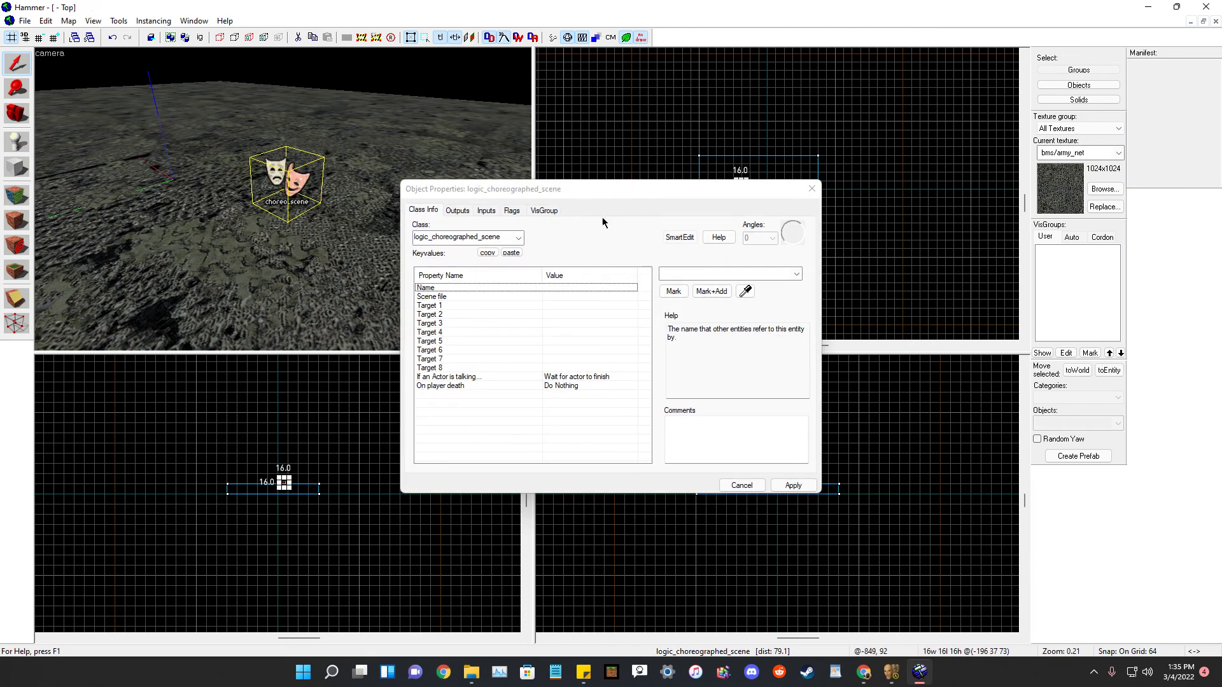
{"action": "left_click_drag", "start_coordinate": [528, 223], "coordinate": [639, 230]}
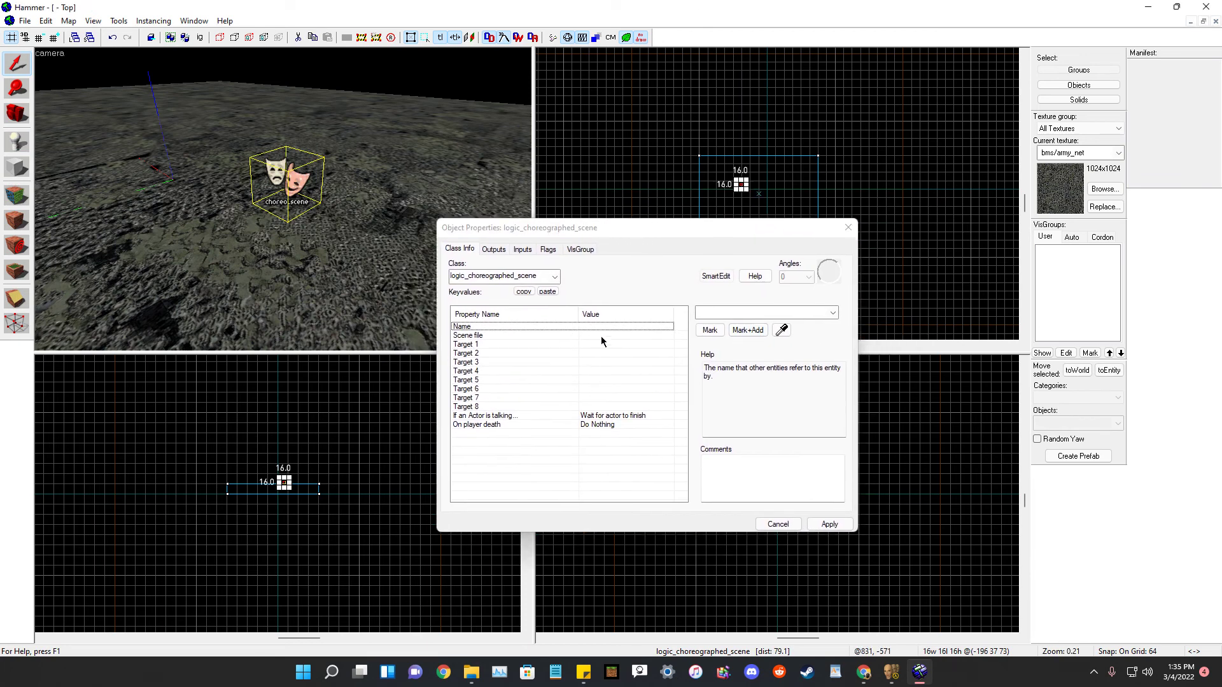
{"action": "left_click", "coordinate": [764, 312]}
{"action": "type", "text": "blah"}
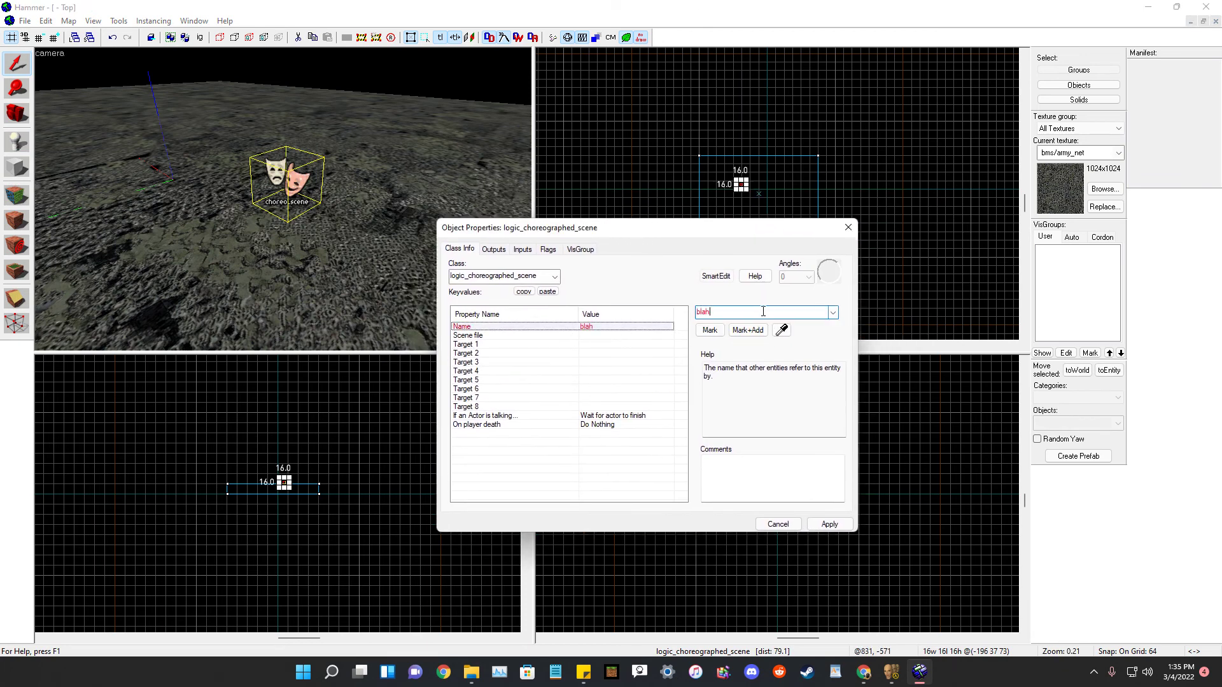
Filter the scene files by "face", preview faceposer_test.vcd, assign it as the entity's scene file, and apply the properties.
{"action": "double_click", "coordinate": [585, 335]}
{"action": "left_click", "coordinate": [616, 492]}
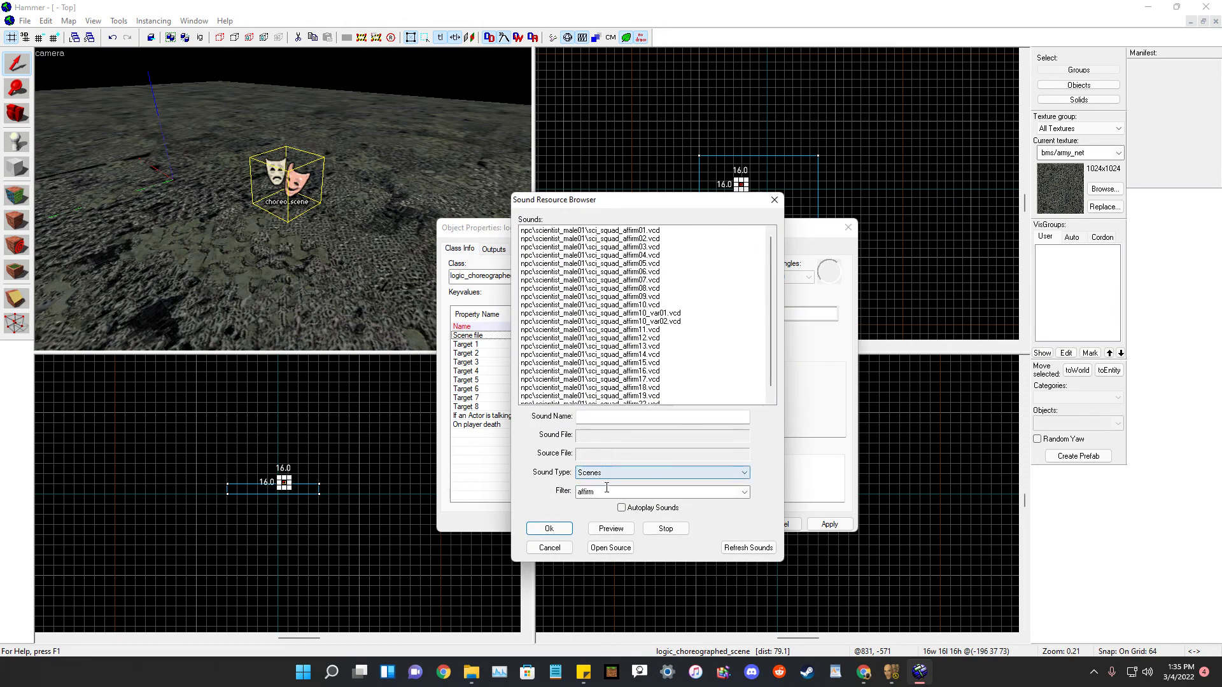
{"action": "type", "text": "face"}
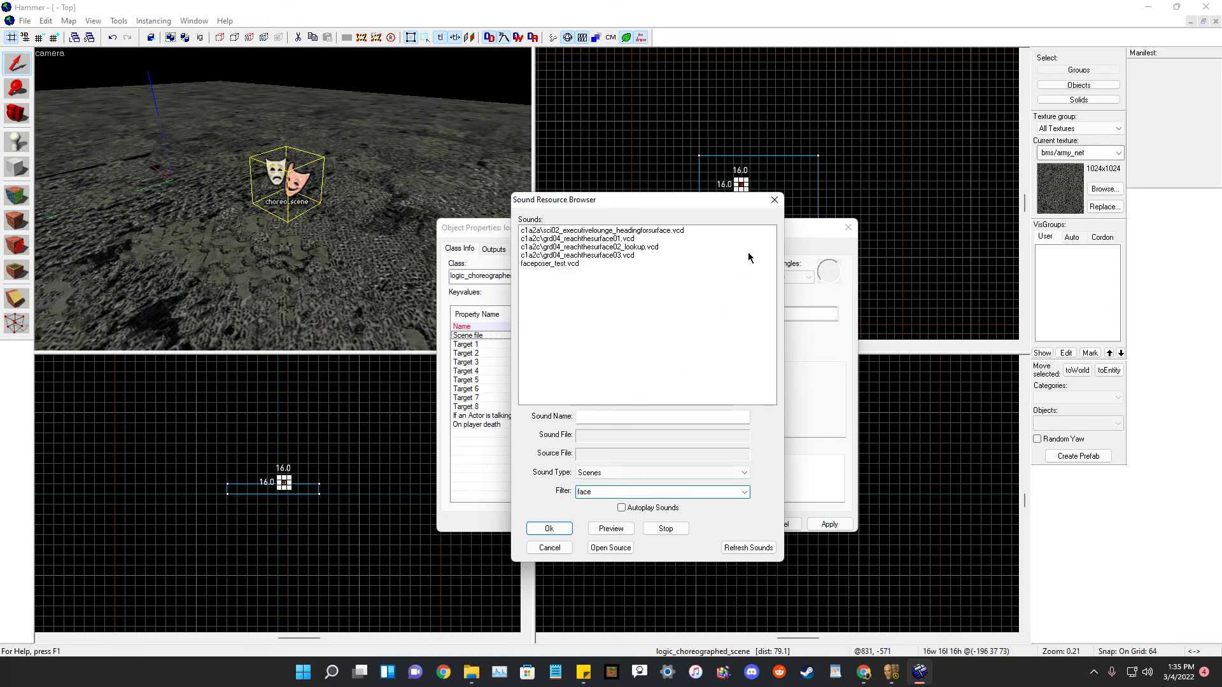
{"action": "left_click", "coordinate": [545, 266]}
{"action": "left_click", "coordinate": [608, 529]}
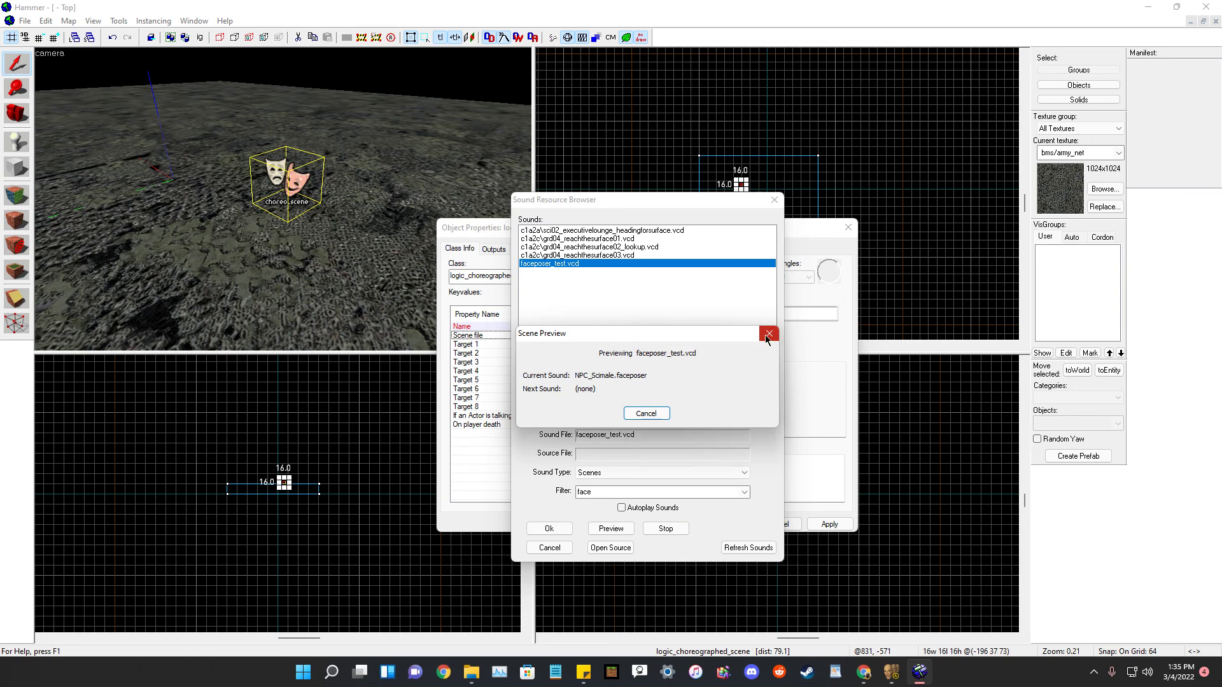
{"action": "left_click", "coordinate": [768, 333]}
{"action": "left_click", "coordinate": [548, 530]}
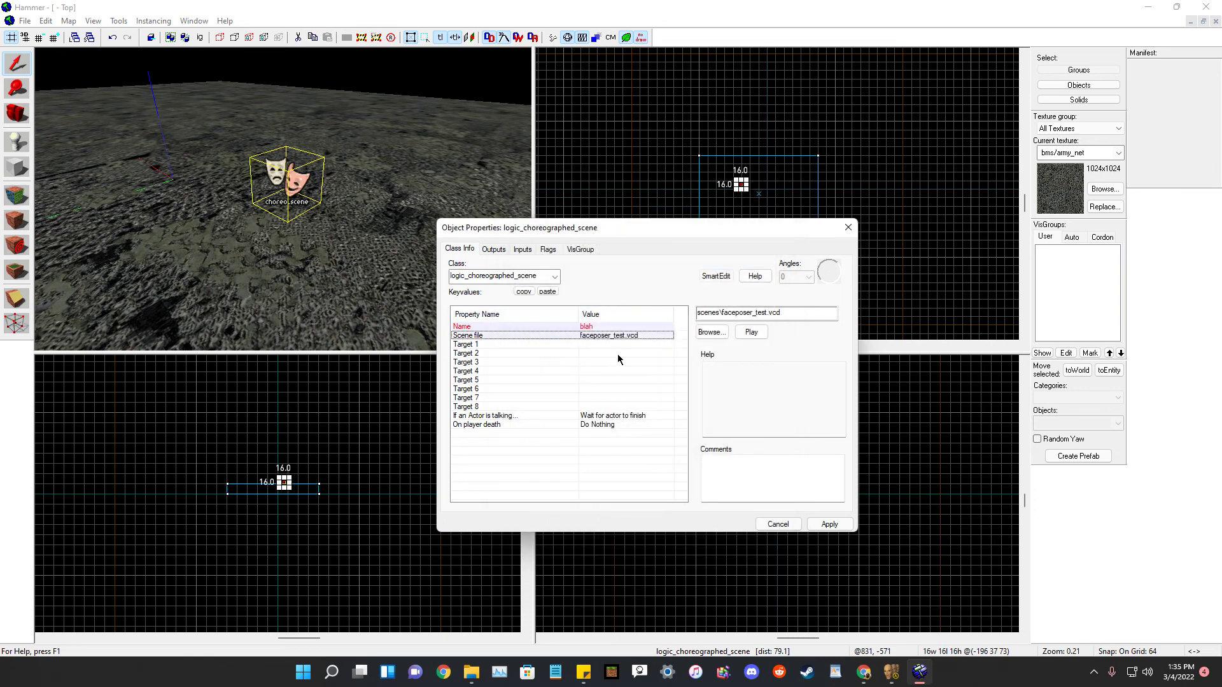
{"action": "left_click", "coordinate": [818, 526]}
{"action": "mouse_move", "coordinate": [645, 233]}
{"action": "left_mouse_down"}
{"action": "mouse_move", "coordinate": [682, 238]}
{"action": "mouse_move", "coordinate": [653, 251]}
{"action": "left_mouse_up"}
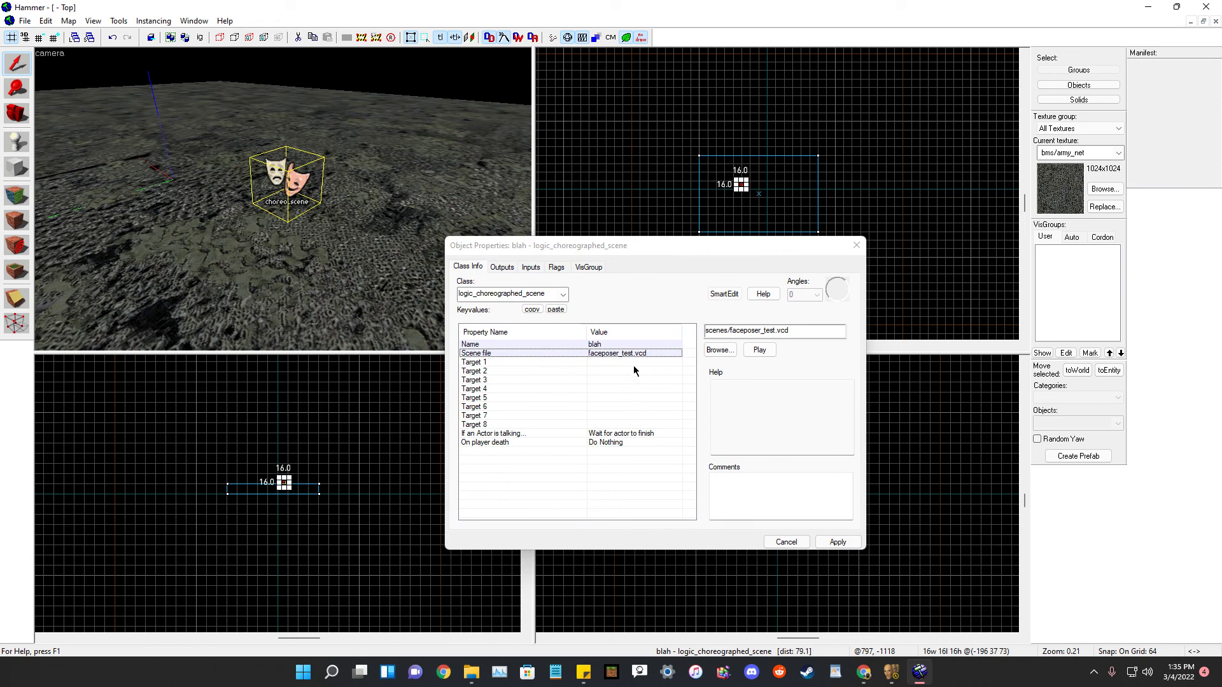
Place an npc_human_scientist entity on the floor near the choreographed scene entity and make it ready for property editing.
{"action": "key", "text": "shift+e"}
{"action": "left_click", "coordinate": [1068, 425]}
{"action": "type", "text": "sci"}
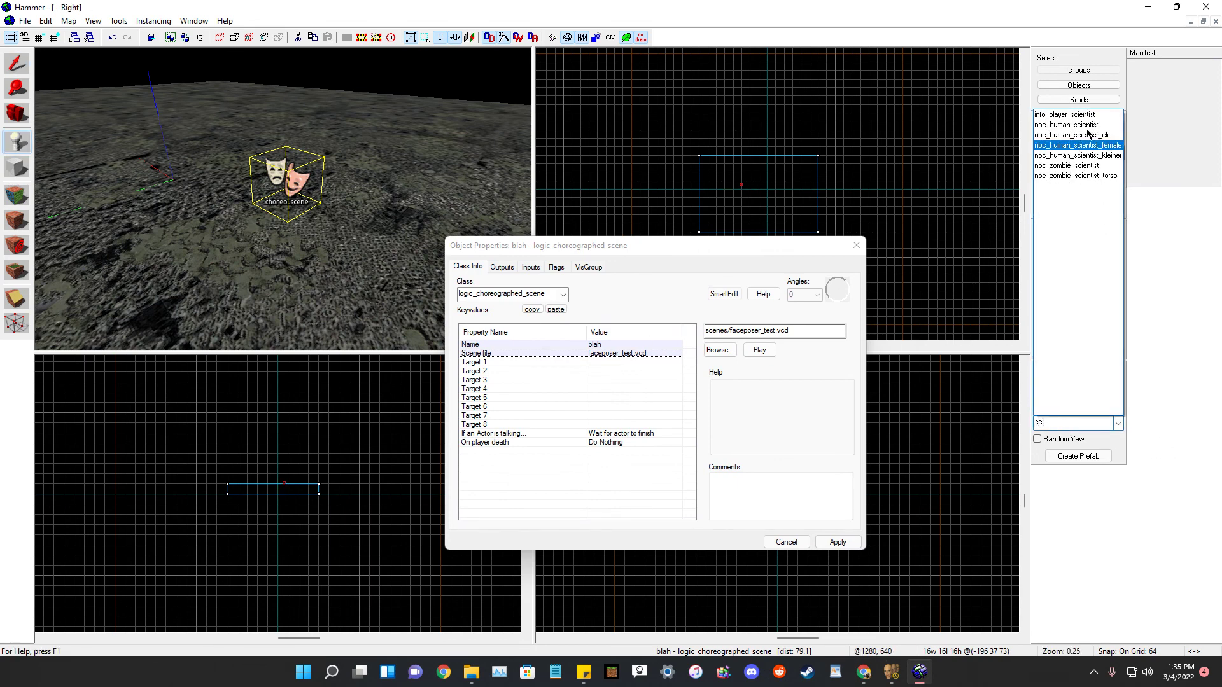
{"action": "left_click", "coordinate": [1086, 126]}
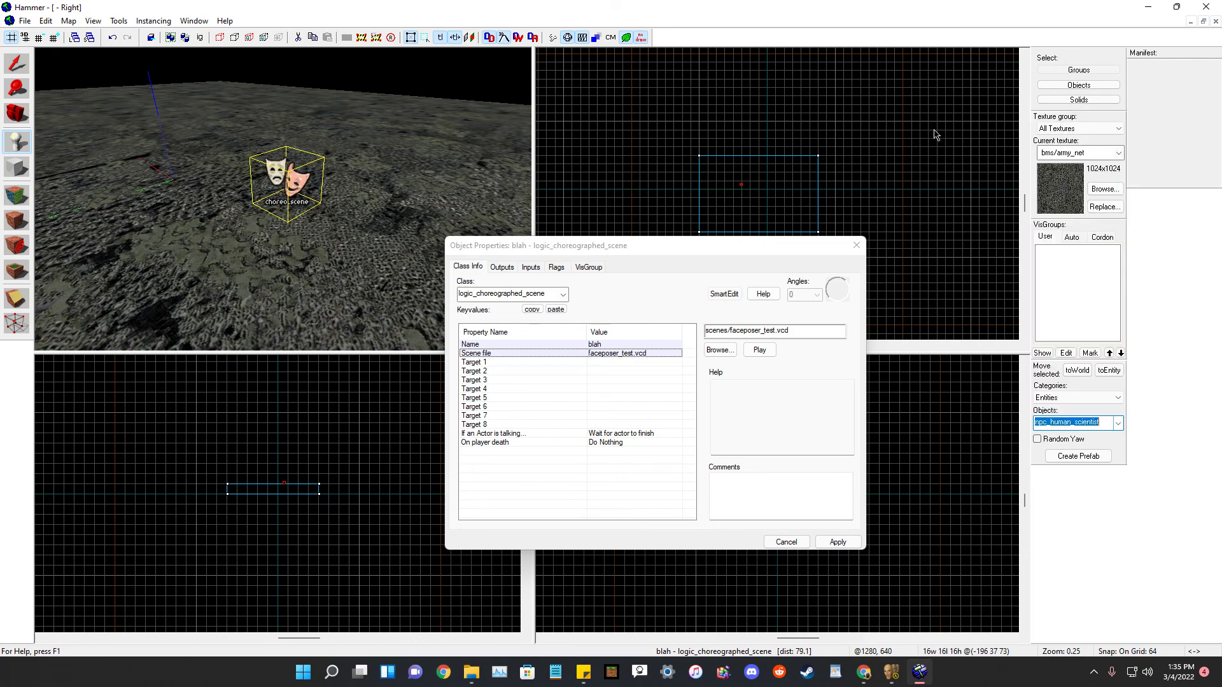
{"action": "left_click", "coordinate": [165, 210]}
{"action": "left_click_drag", "start_coordinate": [57, 127], "coordinate": [0, 99]}
{"action": "key", "text": "w"}
{"action": "key", "text": "a"}
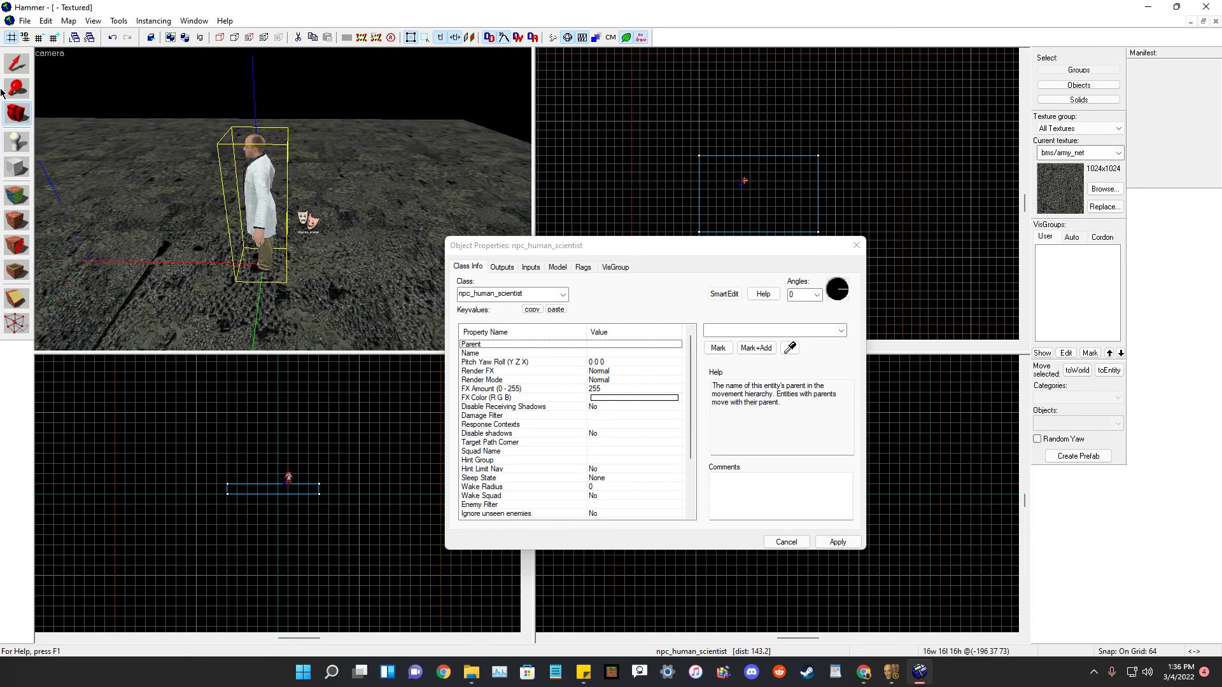
{"action": "key", "text": "shift+s"}
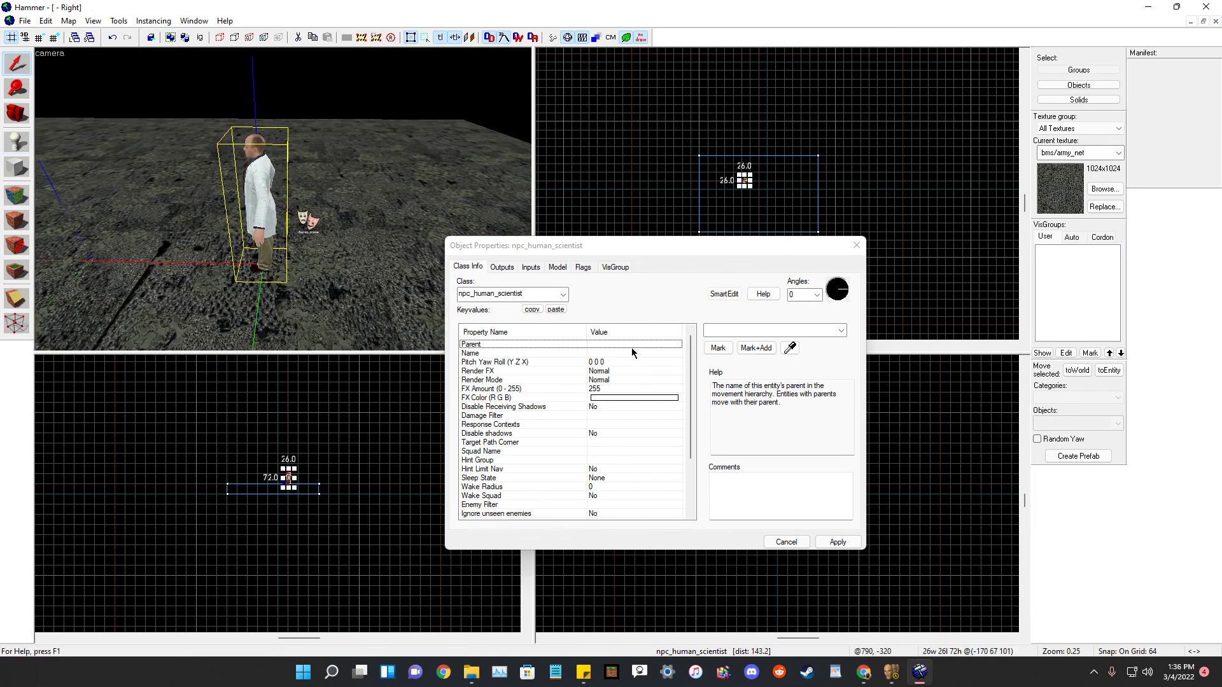
Switch to Faceposer and maximize its window to check the scene's actor.
{"action": "left_click_drag", "start_coordinate": [565, 246], "coordinate": [605, 254]}
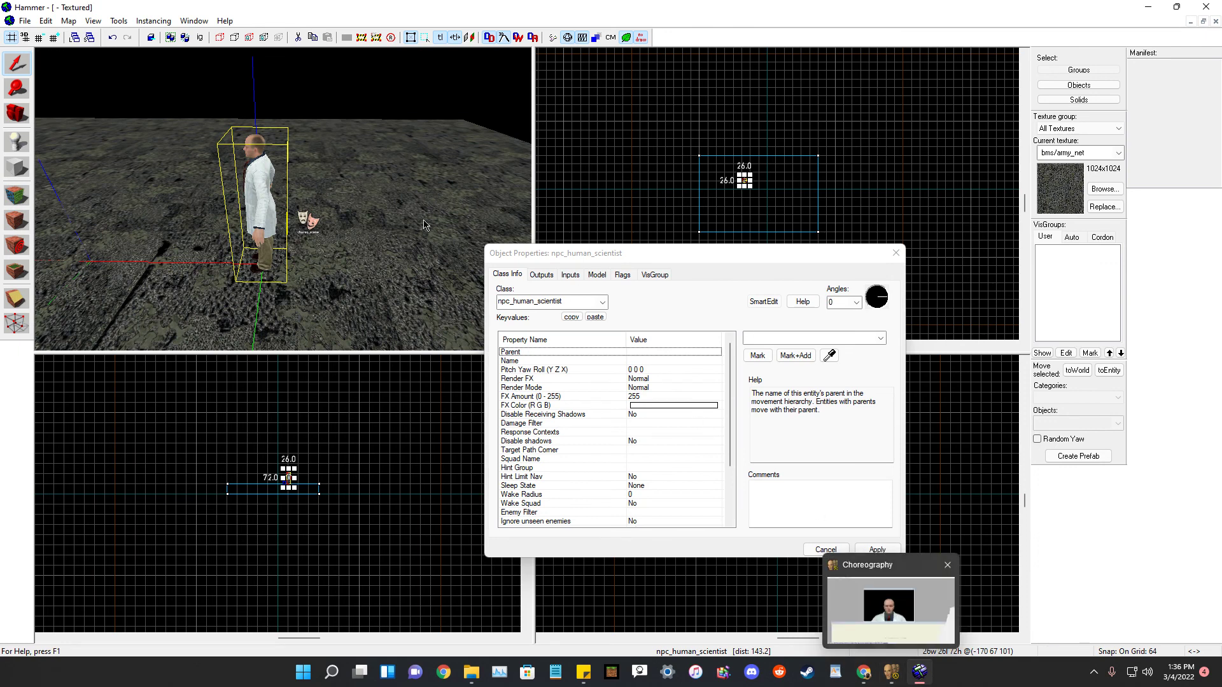
{"action": "left_click", "coordinate": [893, 671]}
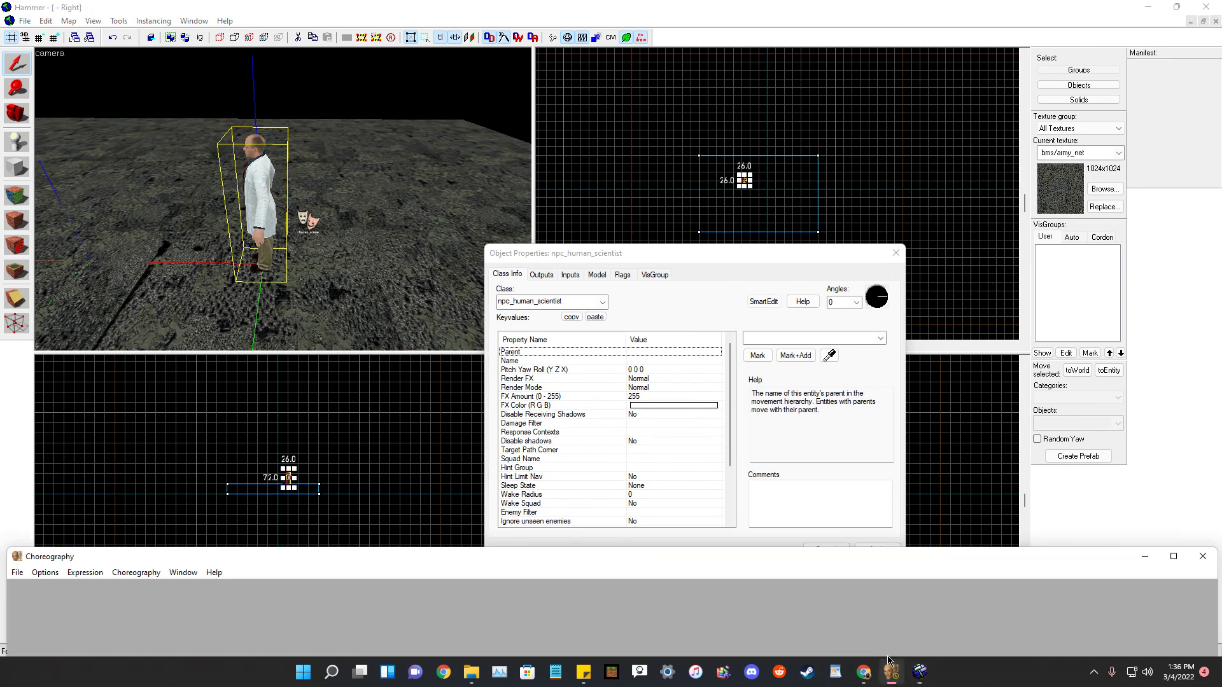
{"action": "left_click_drag", "start_coordinate": [588, 560], "coordinate": [536, 3]}
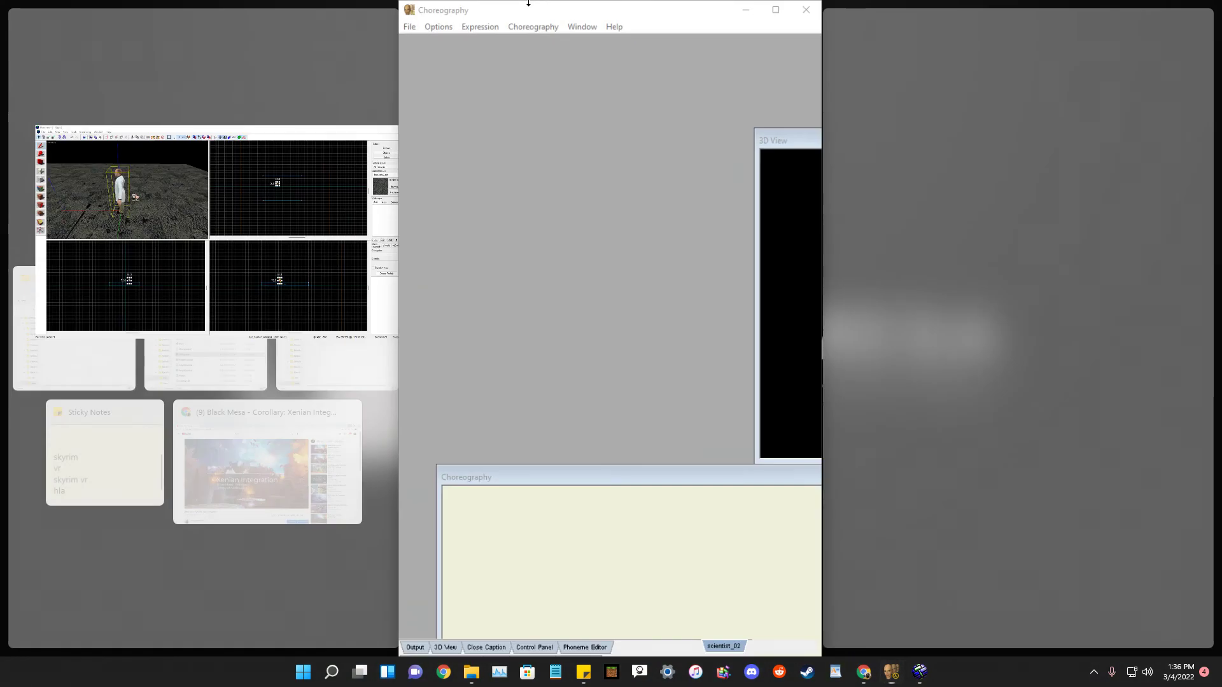
{"action": "left_click", "coordinate": [562, 106]}
{"action": "left_click_drag", "start_coordinate": [558, 19], "coordinate": [190, 1]}
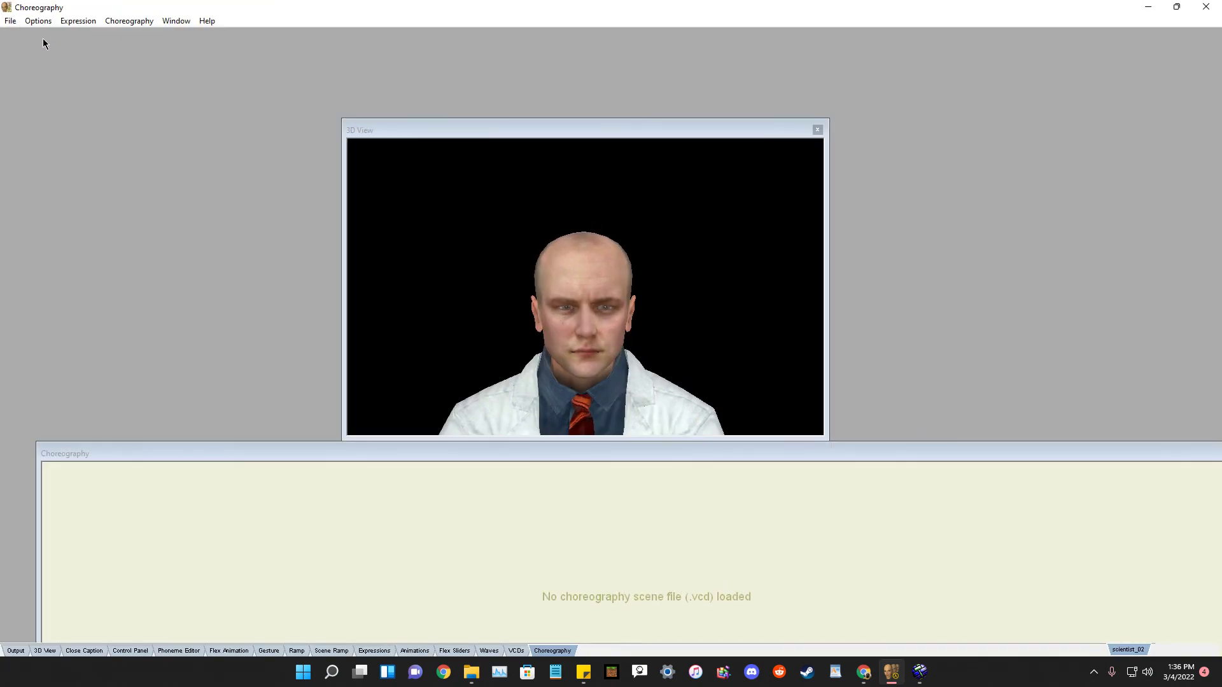
Load the choreography scene faceposer_test.vcd from the bms/custom/mod/scenes folder to look up its actor name.
{"action": "left_click", "coordinate": [3, 21]}
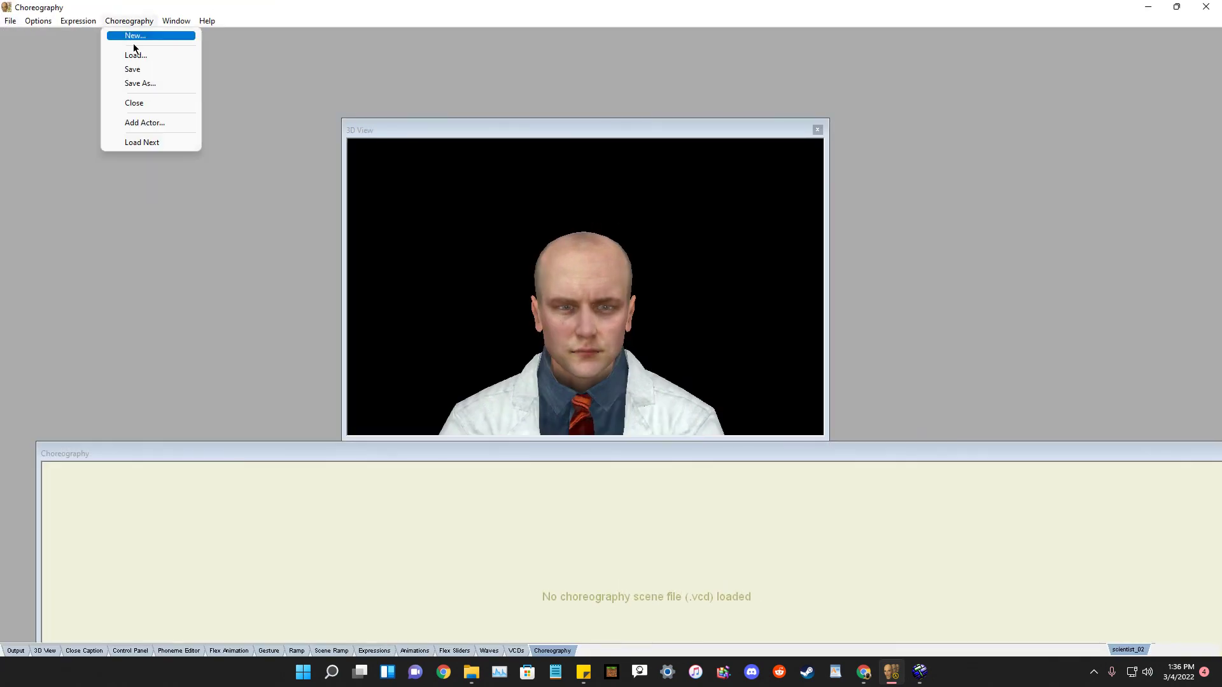
{"action": "left_click", "coordinate": [137, 56]}
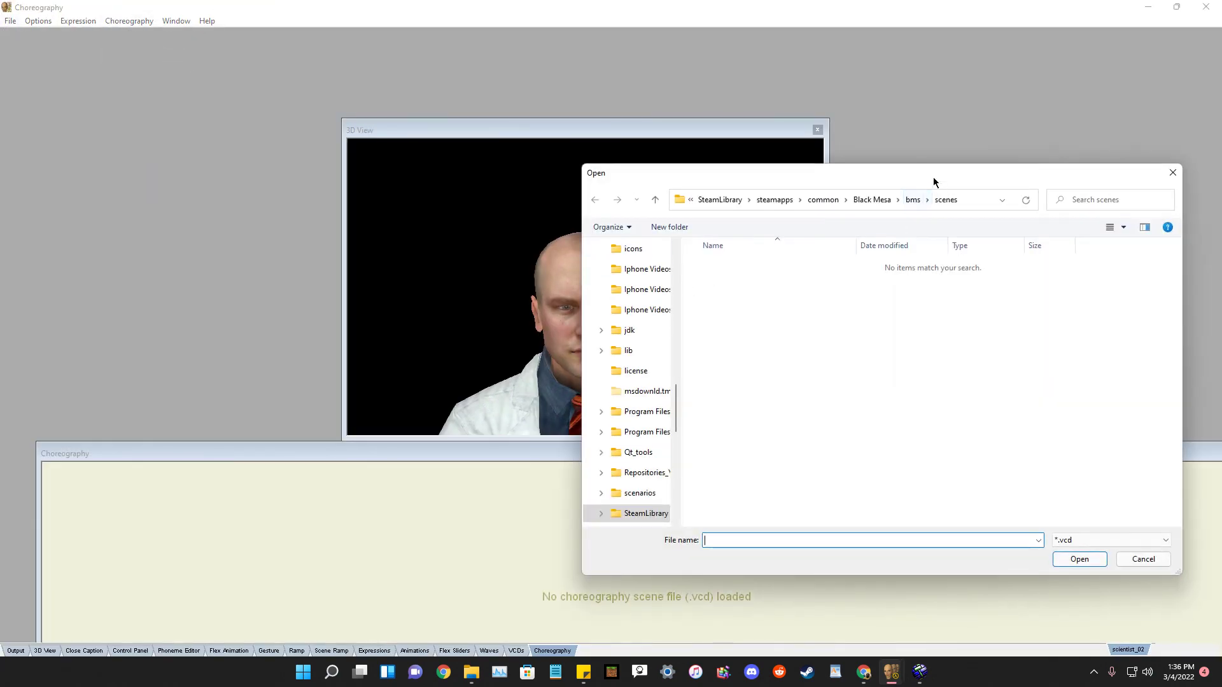
{"action": "left_click", "coordinate": [800, 216]}
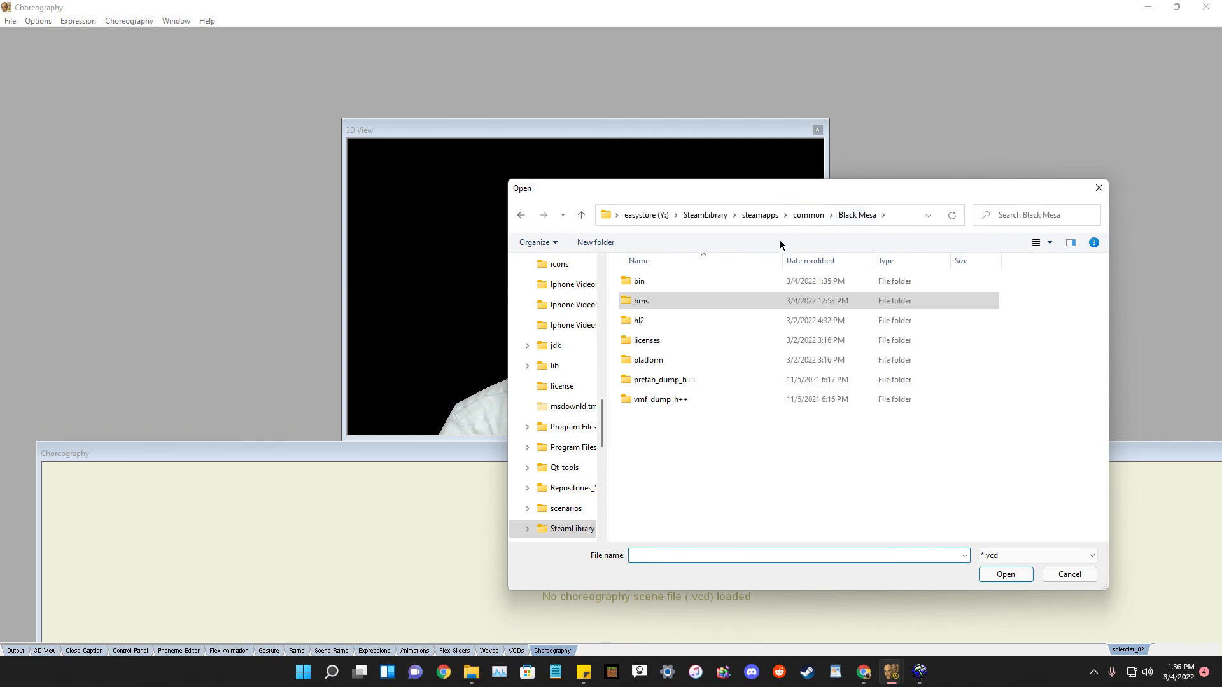
{"action": "double_click", "coordinate": [638, 302]}
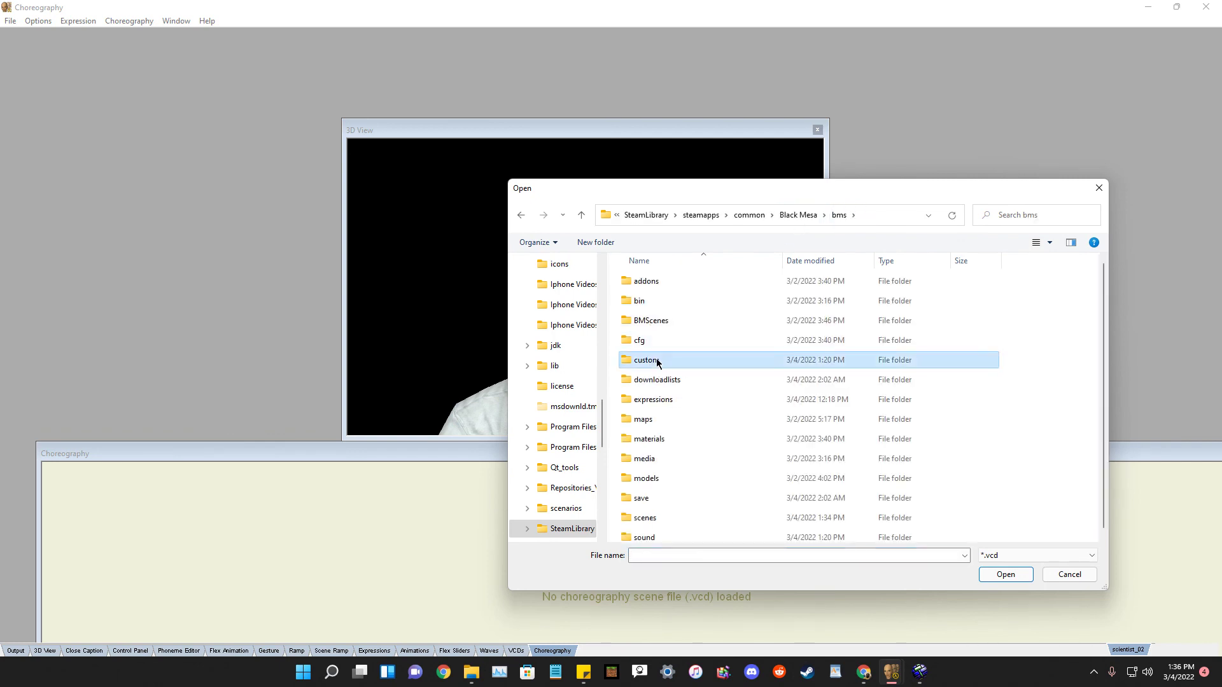
{"action": "double_click", "coordinate": [656, 360]}
{"action": "double_click", "coordinate": [651, 281]}
{"action": "double_click", "coordinate": [658, 283]}
{"action": "double_click", "coordinate": [658, 283]}
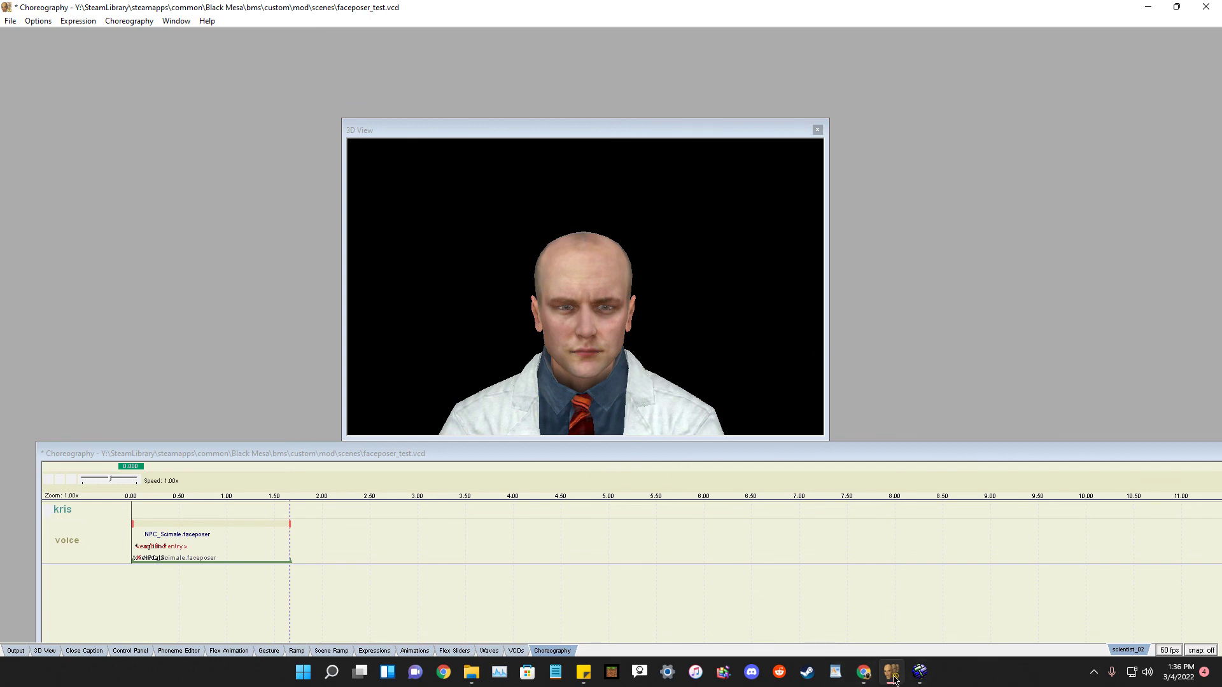
Switch back to Hammer, set the npc_human_scientist's Parent property to the scene's actor name, and apply it.
{"action": "left_click", "coordinate": [920, 672]}
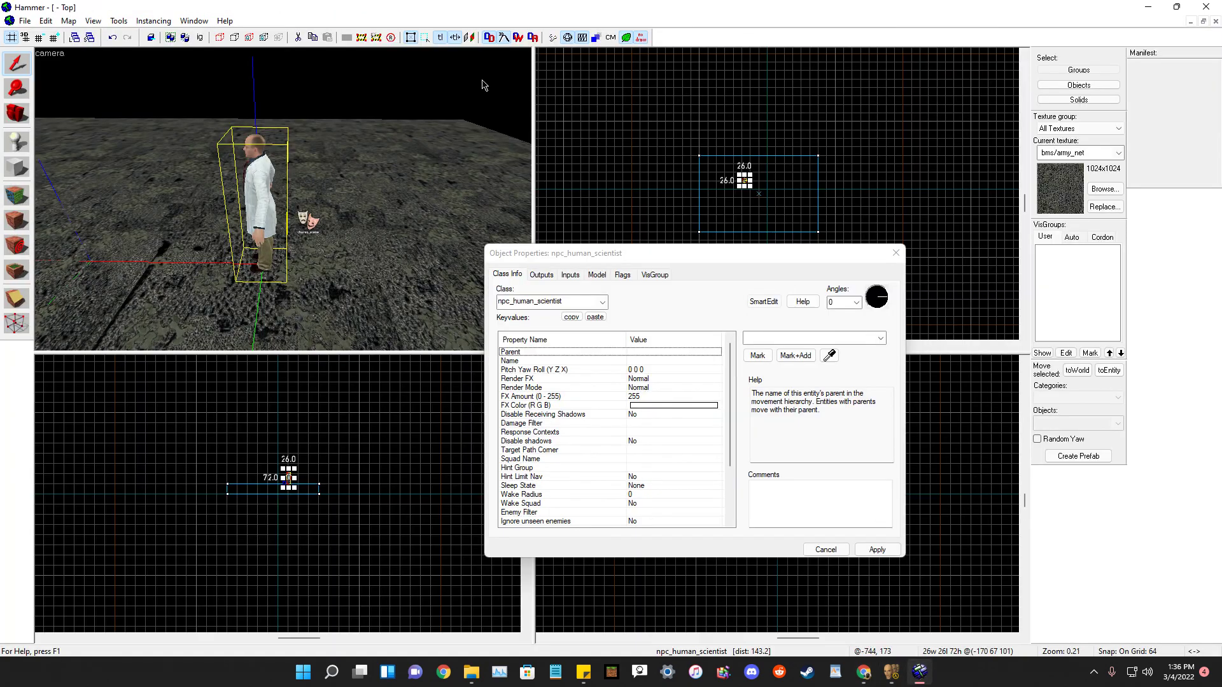
{"action": "left_click", "coordinate": [799, 338]}
{"action": "type", "text": "kris"}
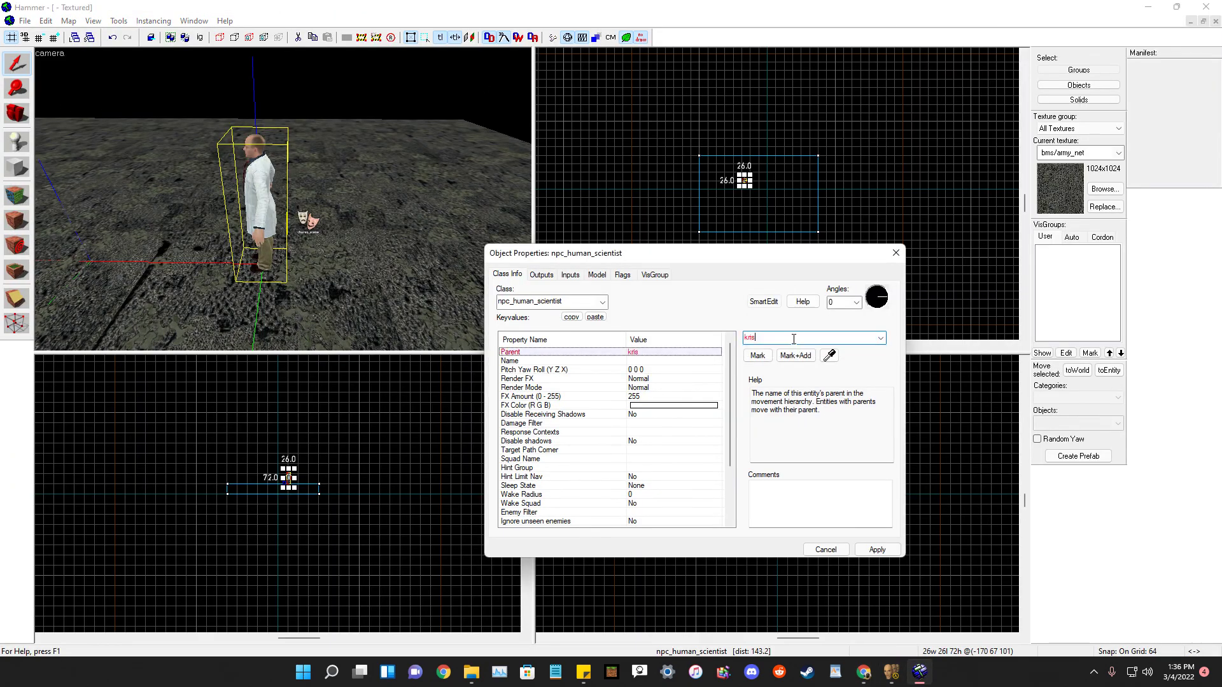
{"action": "left_click", "coordinate": [877, 550]}
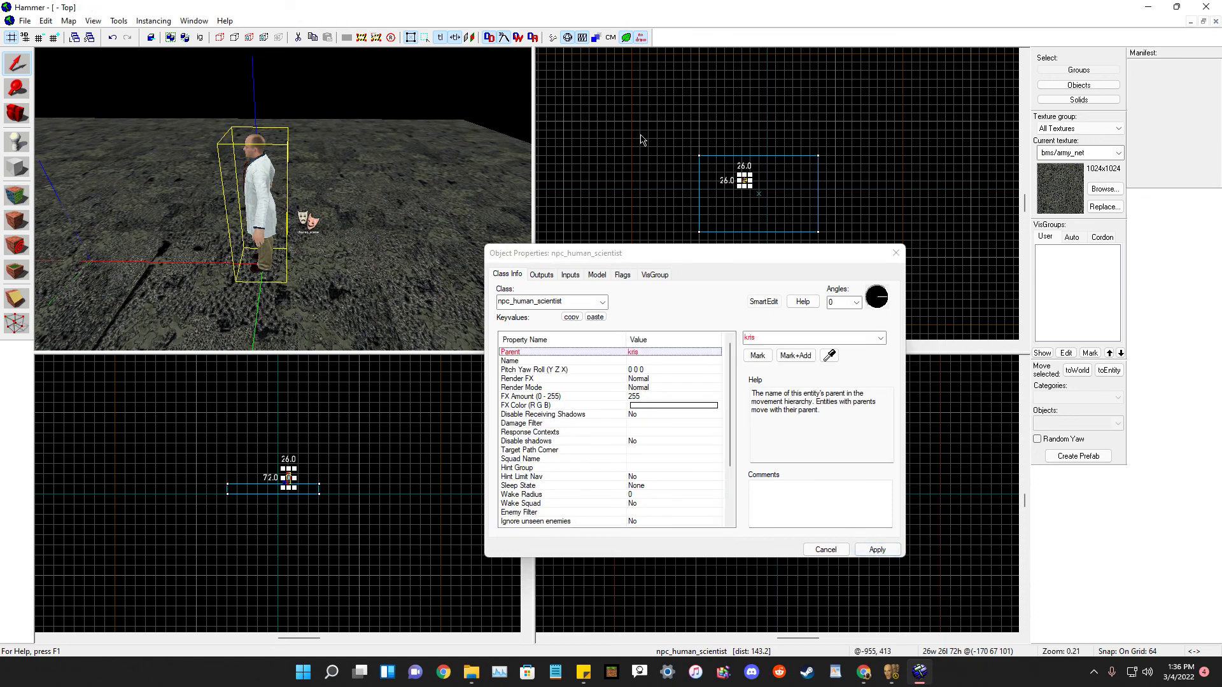
{"action": "left_click_drag", "start_coordinate": [665, 254], "coordinate": [681, 254]}
{"action": "left_click", "coordinate": [790, 339]}
{"action": "key", "text": "BackSpace"}
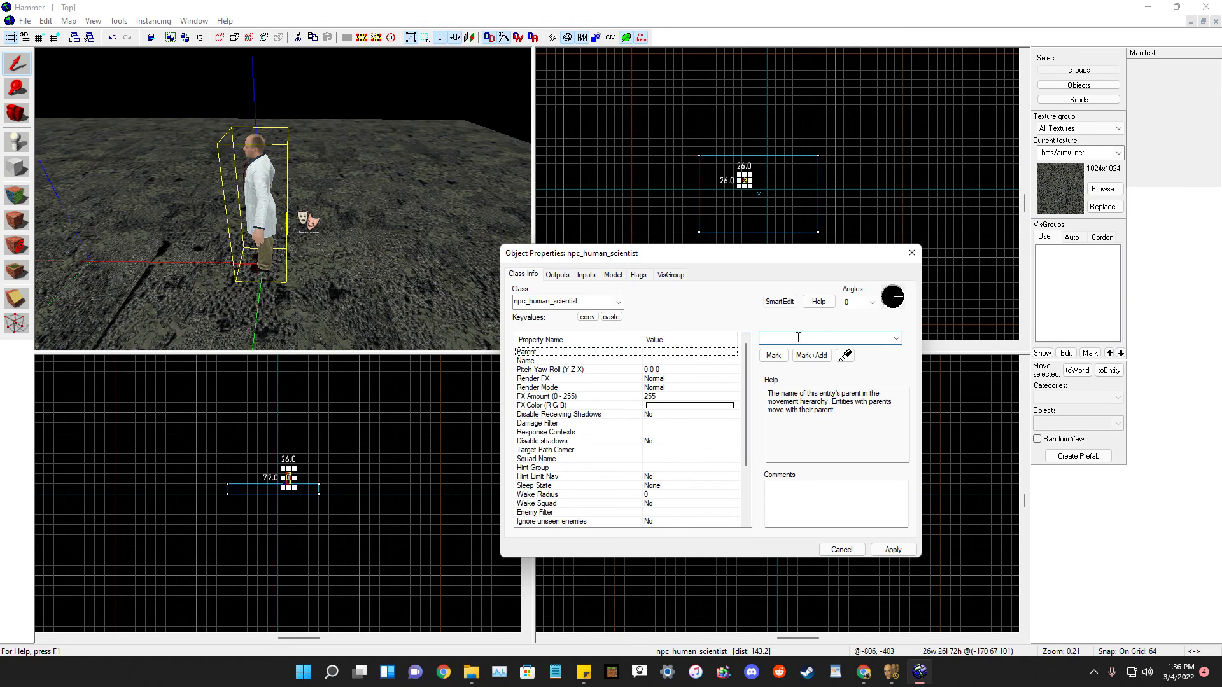
{"action": "type", "text": "kris"}
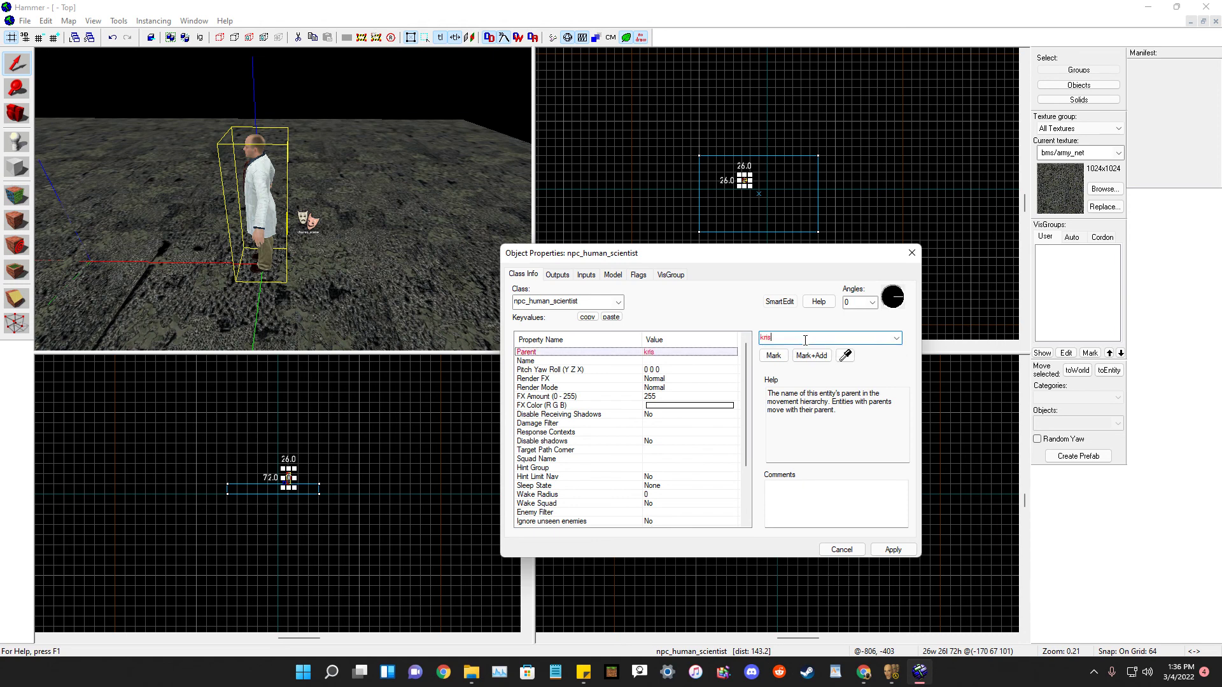
{"action": "left_click", "coordinate": [893, 550]}
{"action": "left_click_drag", "start_coordinate": [648, 268], "coordinate": [553, 271]}
{"action": "scroll", "coordinate": [566, 503], "scroll_direction": "down", "scroll_amount": 3}
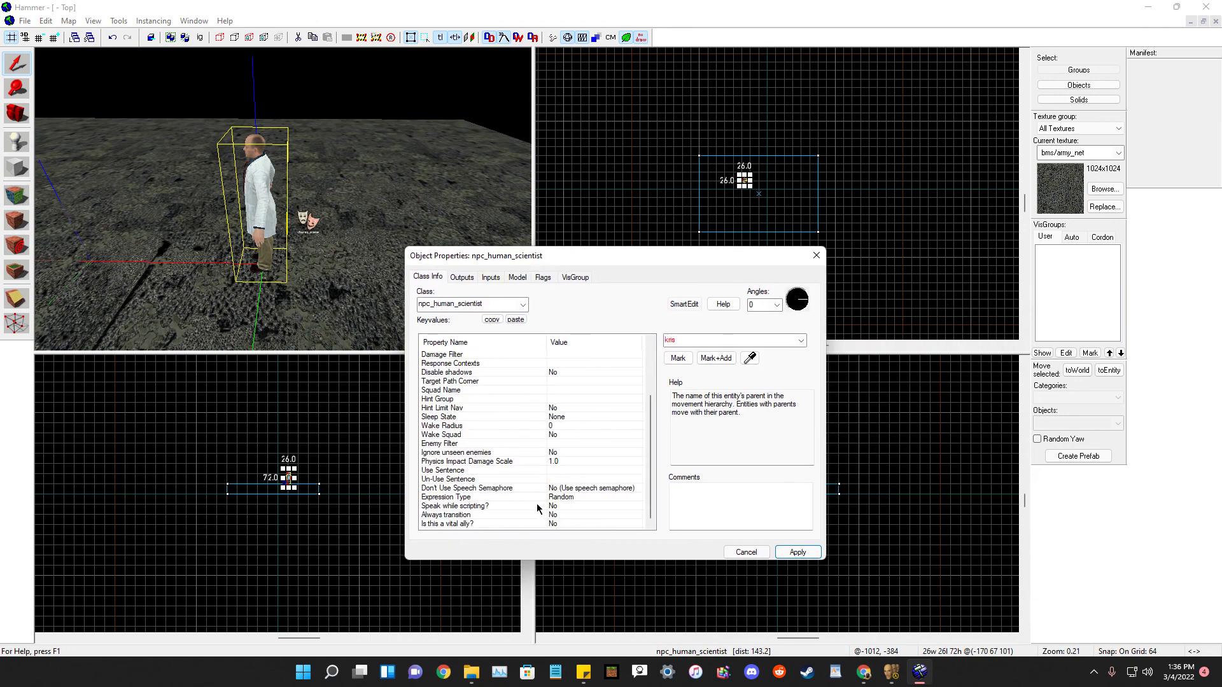
{"action": "scroll", "coordinate": [566, 503], "scroll_direction": "up", "scroll_amount": 5}
{"action": "left_click_drag", "start_coordinate": [551, 261], "coordinate": [613, 279]}
Select the logic_choreographed_scene entity beside the scientist and preview its scene file faceposer_test.vcd.
{"action": "scroll", "coordinate": [320, 213], "scroll_direction": "up", "scroll_amount": 3}
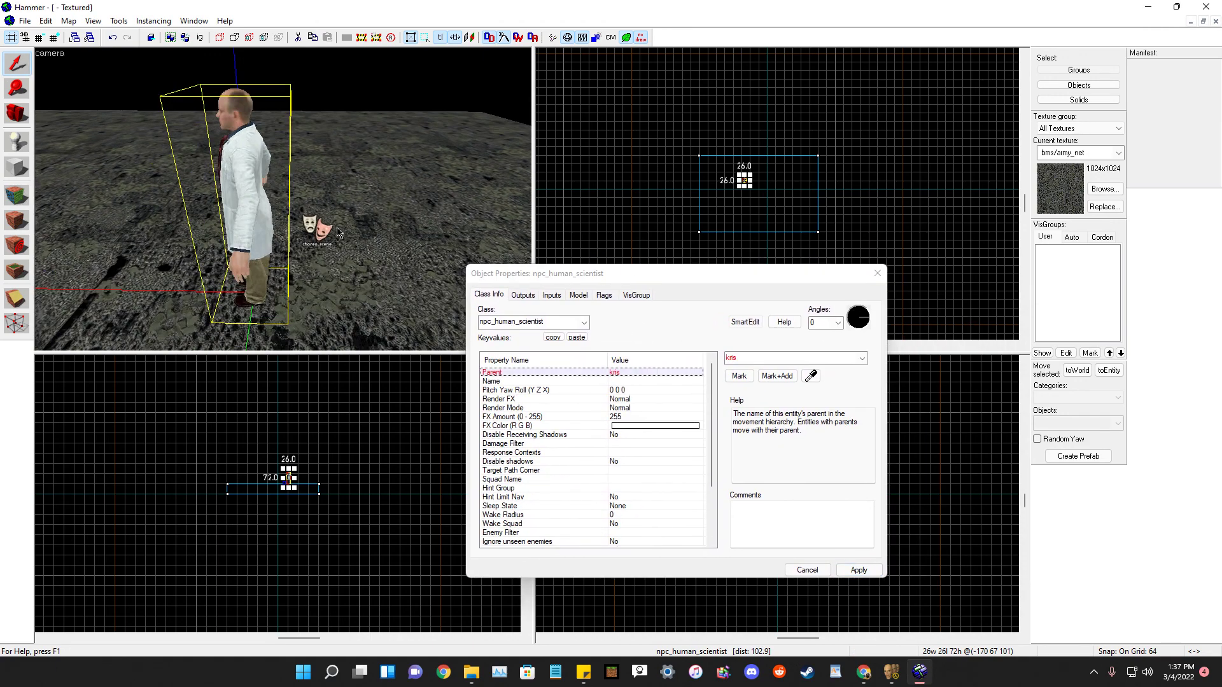
{"action": "left_click", "coordinate": [298, 229]}
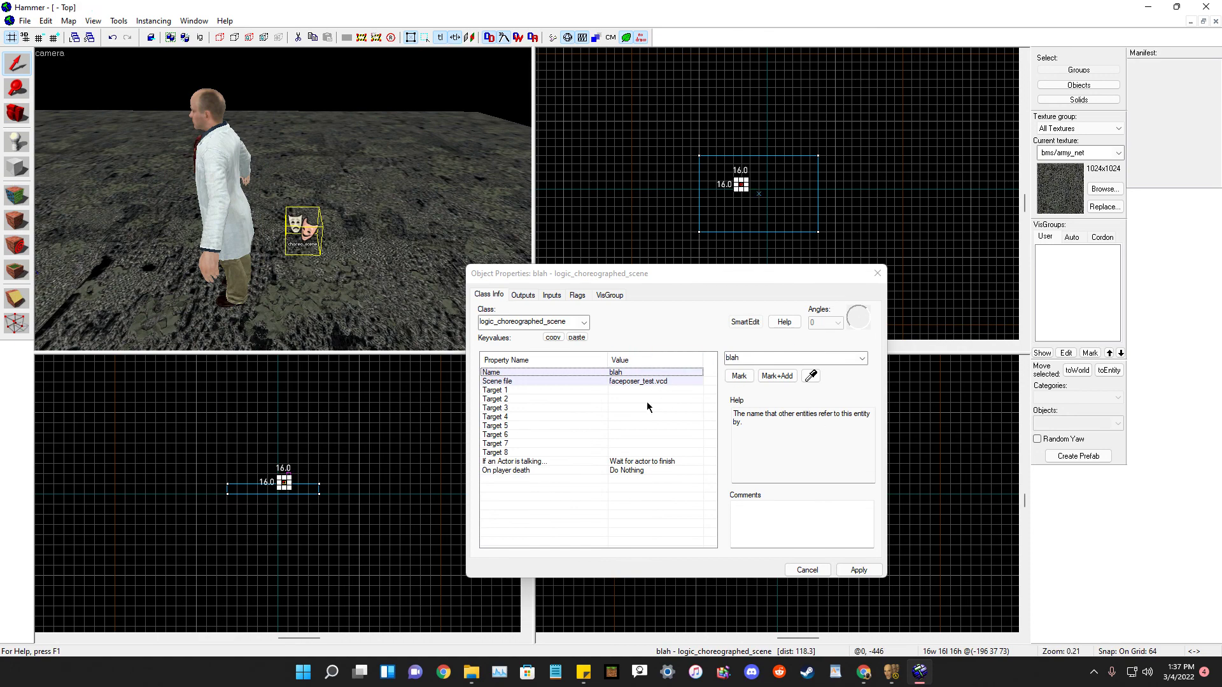
{"action": "scroll", "coordinate": [357, 159], "scroll_direction": "down", "scroll_amount": 5}
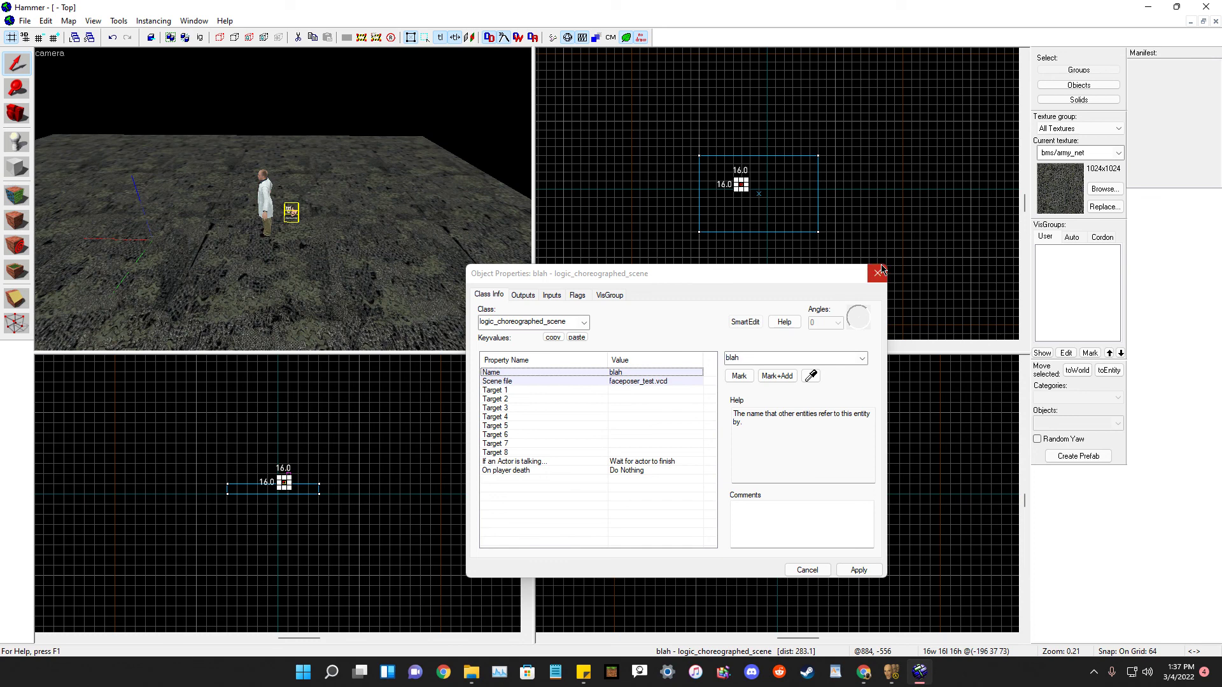
{"action": "left_click", "coordinate": [633, 382]}
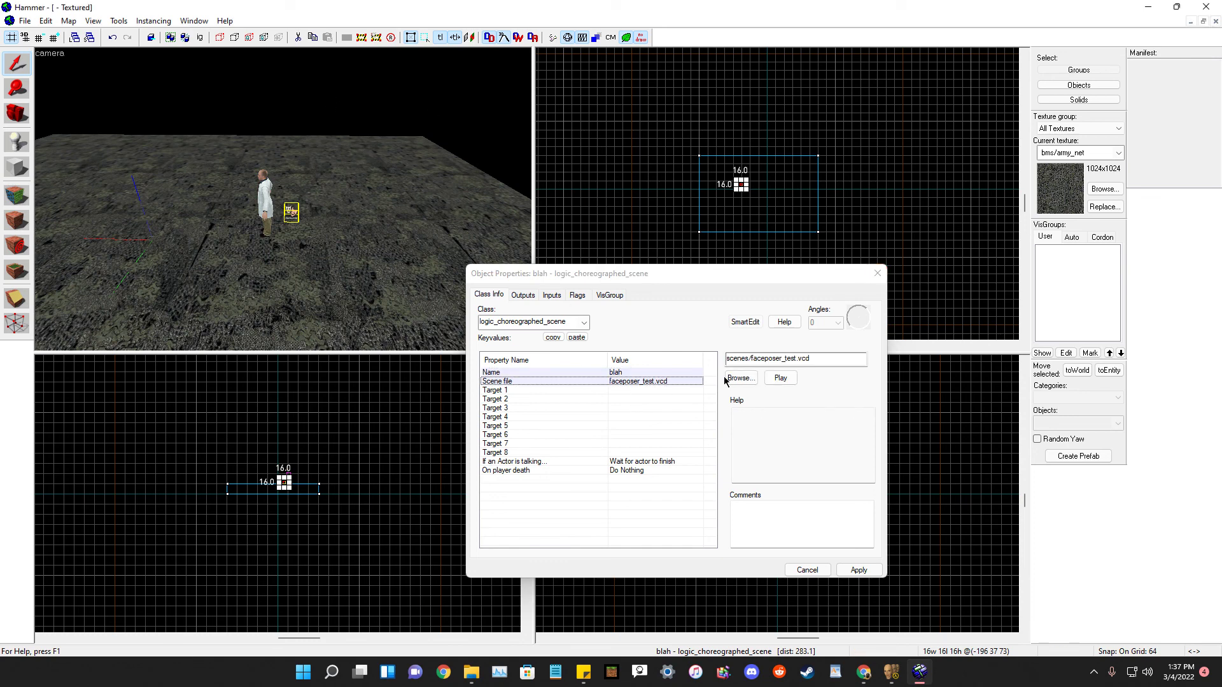
{"action": "left_click", "coordinate": [780, 378]}
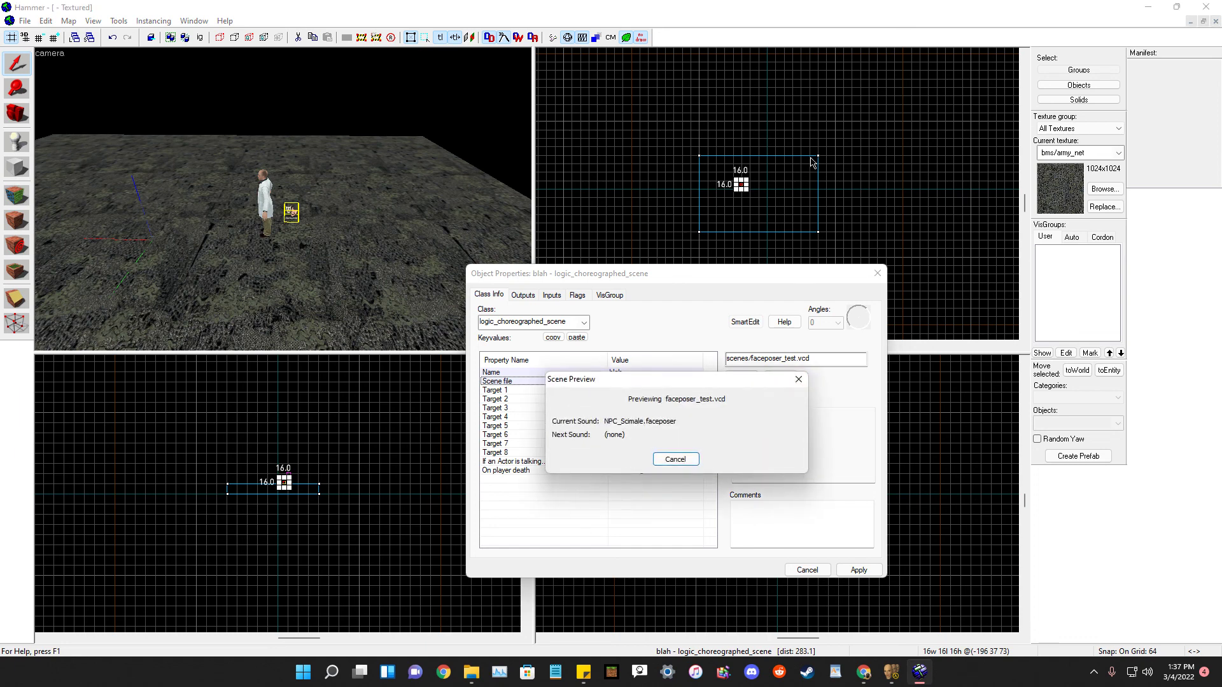
{"action": "left_click", "coordinate": [799, 379]}
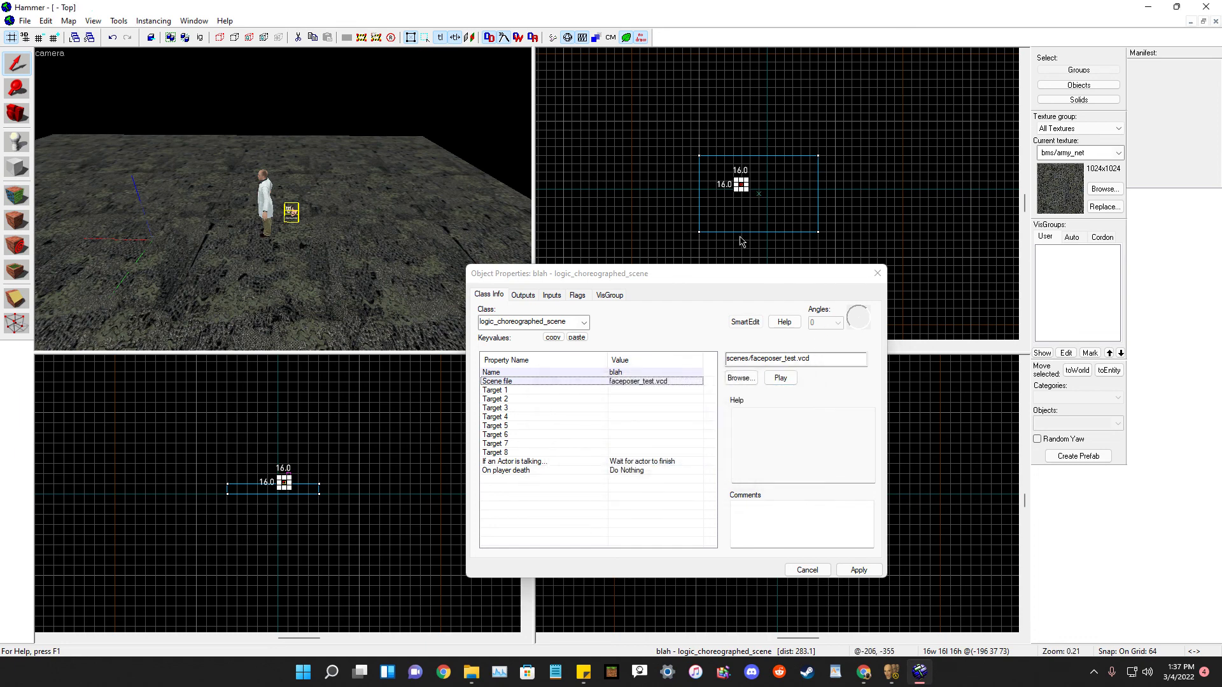
Deselect the entity, close its properties, and exit Hammer without saving the map.
{"action": "left_click", "coordinate": [729, 211]}
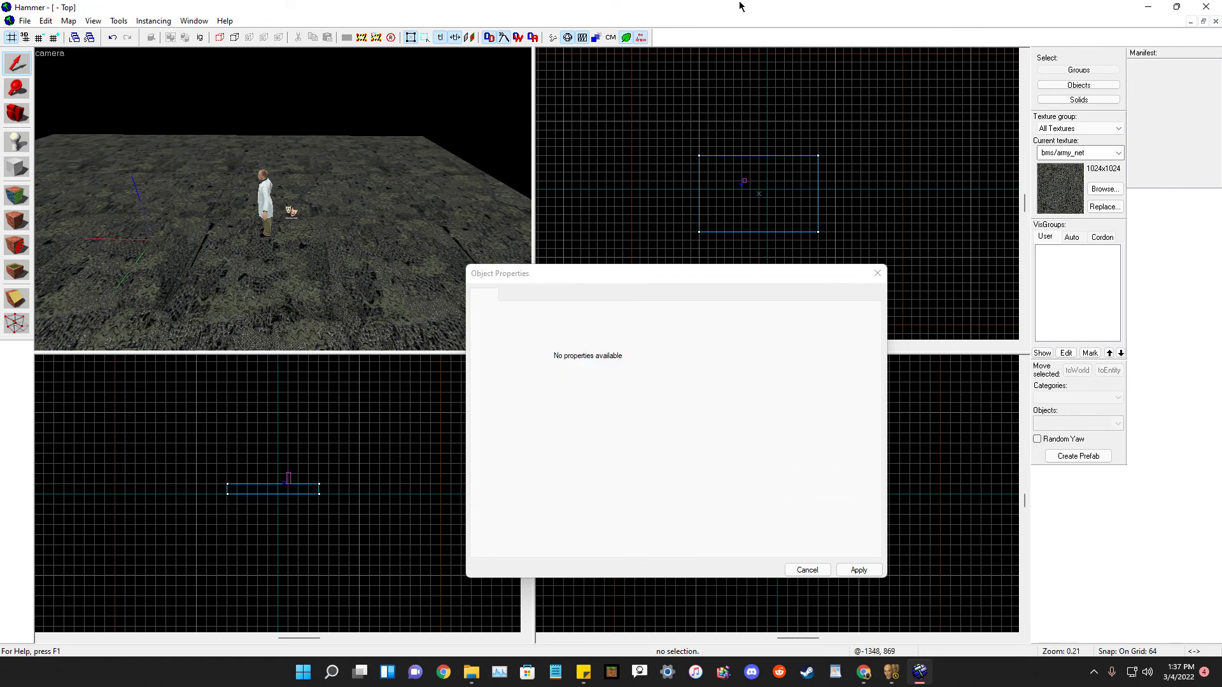
{"action": "left_click", "coordinate": [877, 273]}
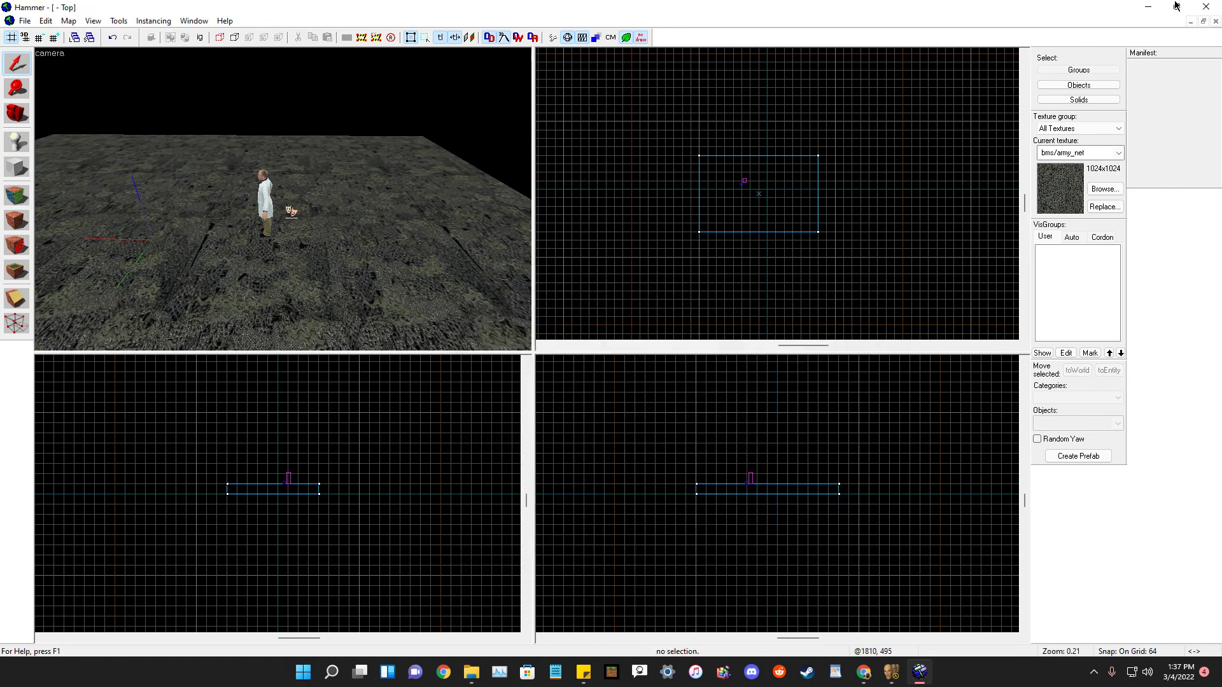
{"action": "left_click", "coordinate": [1214, 8]}
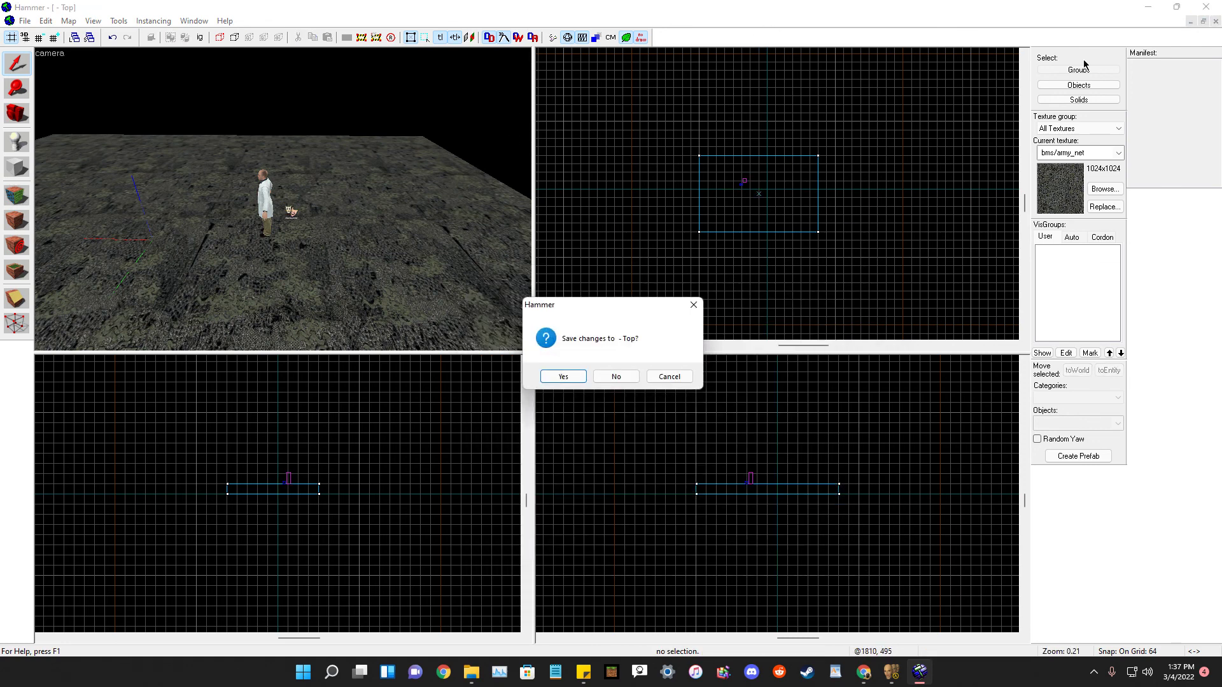
{"action": "left_click", "coordinate": [621, 376]}
Exit Faceposer without saving the scene and move the scenes folder window clear of the mod folder window.
{"action": "left_click", "coordinate": [11, 21]}
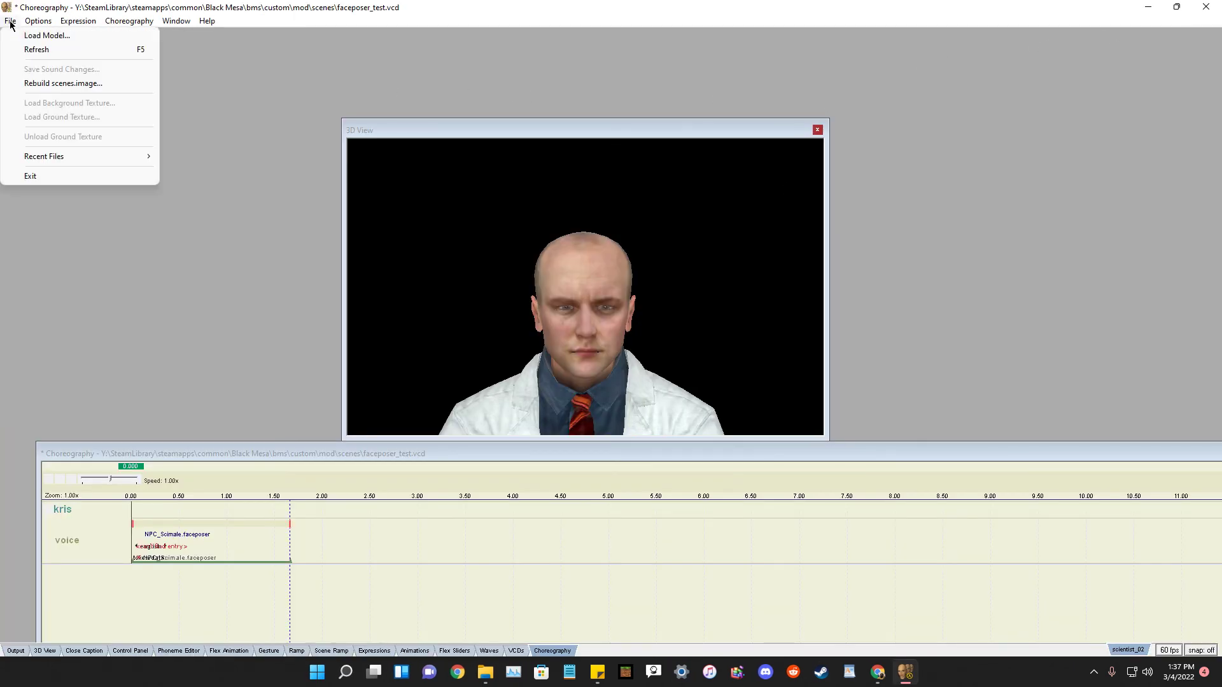
{"action": "left_click", "coordinate": [10, 19]}
{"action": "left_click", "coordinate": [1207, 7]}
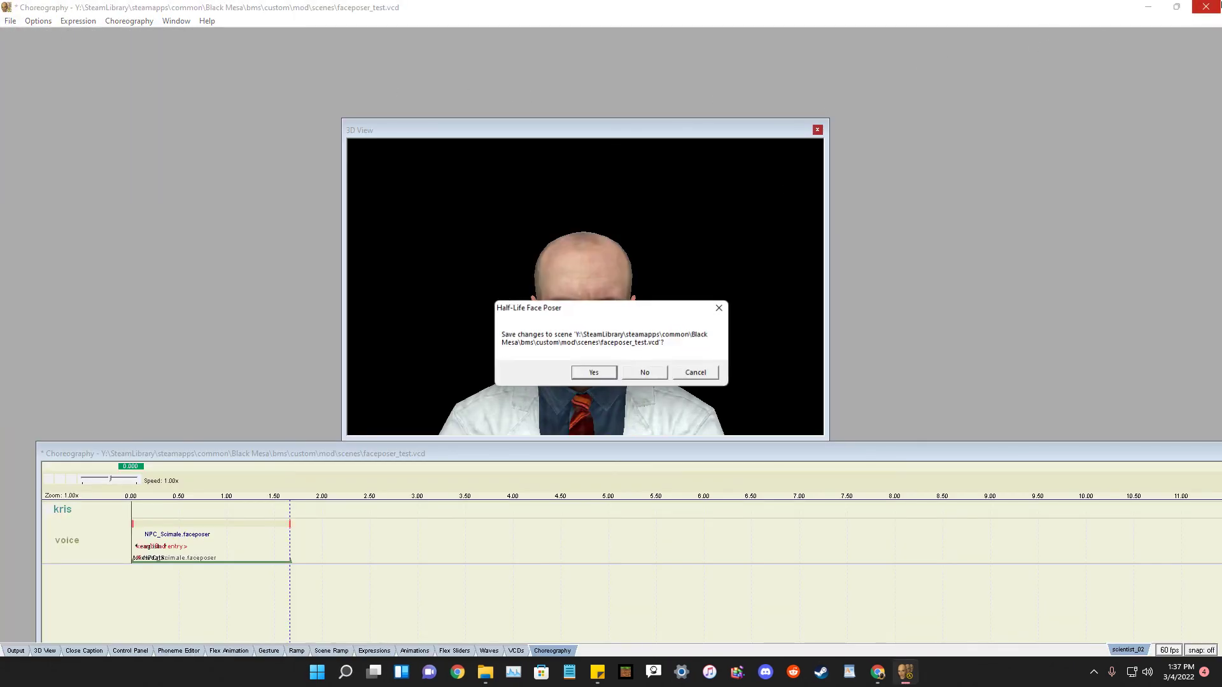
{"action": "left_click", "coordinate": [643, 374]}
{"action": "left_click_drag", "start_coordinate": [309, 203], "coordinate": [675, 202]}
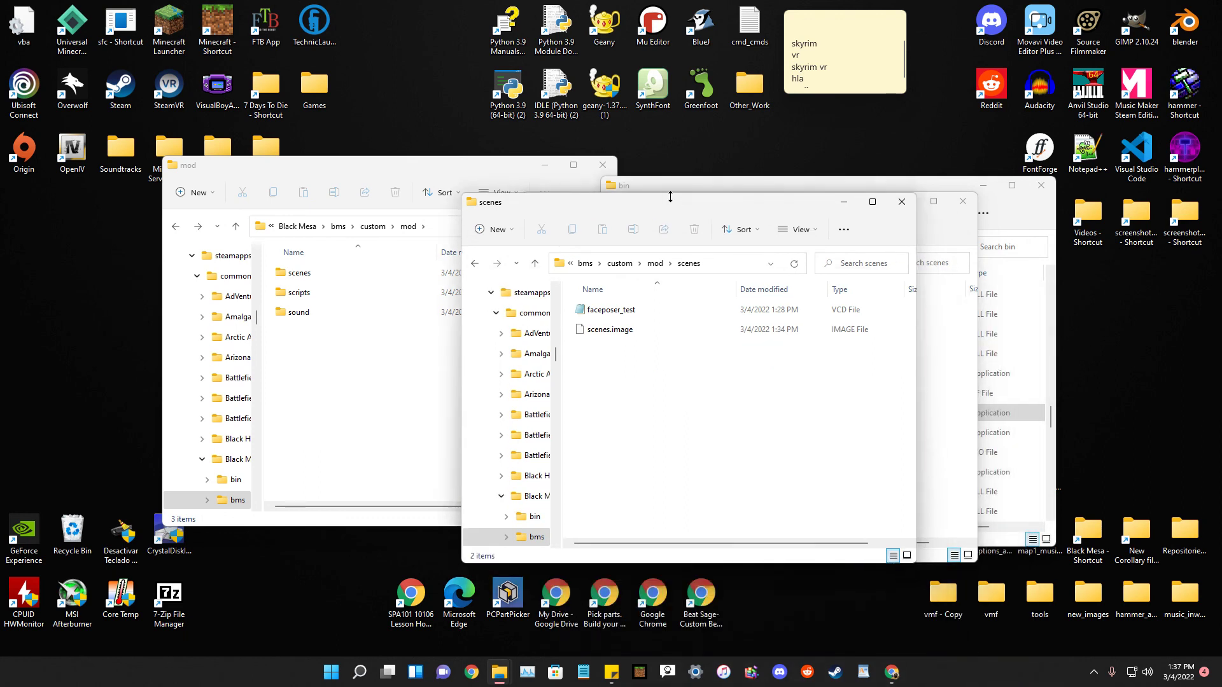